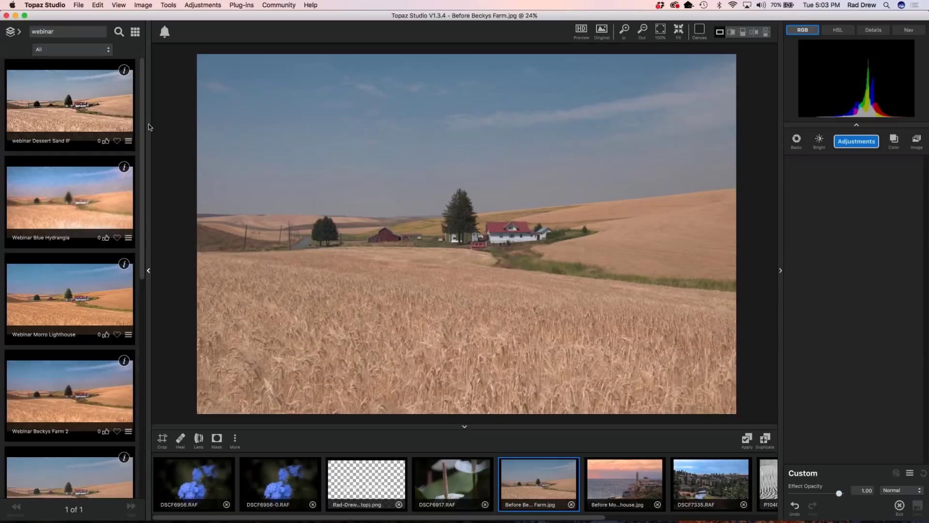
left_click(848, 144)
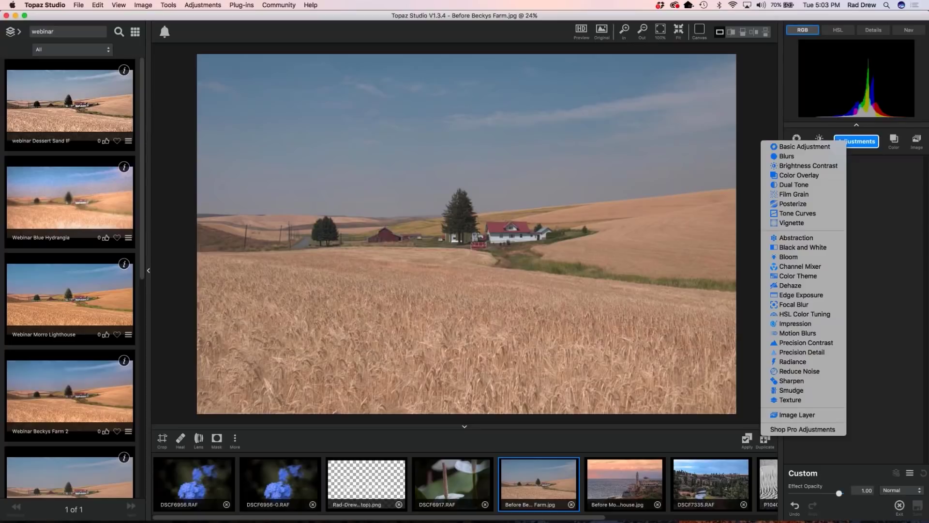
left_click(867, 267)
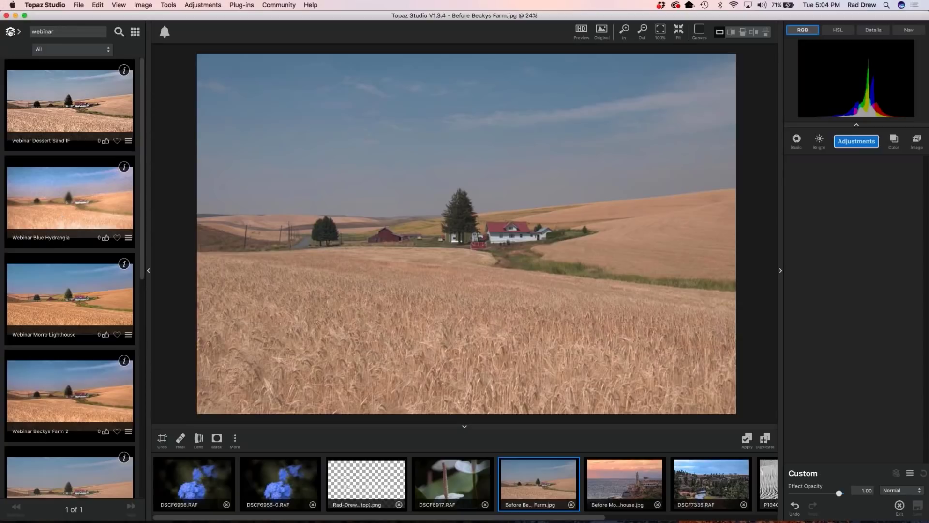
- Show the Basic category of effects and apply the HDR effect to the farm photo
left_click(13, 32)
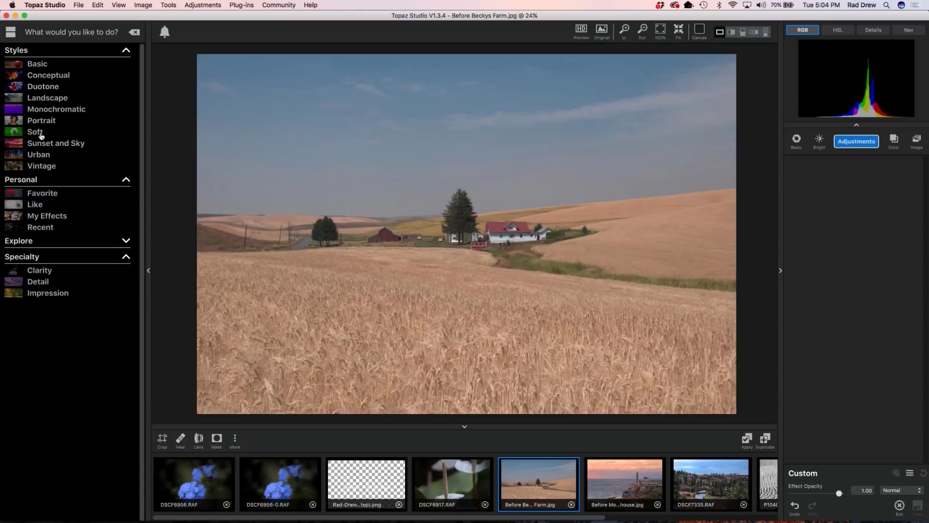
left_click(37, 64)
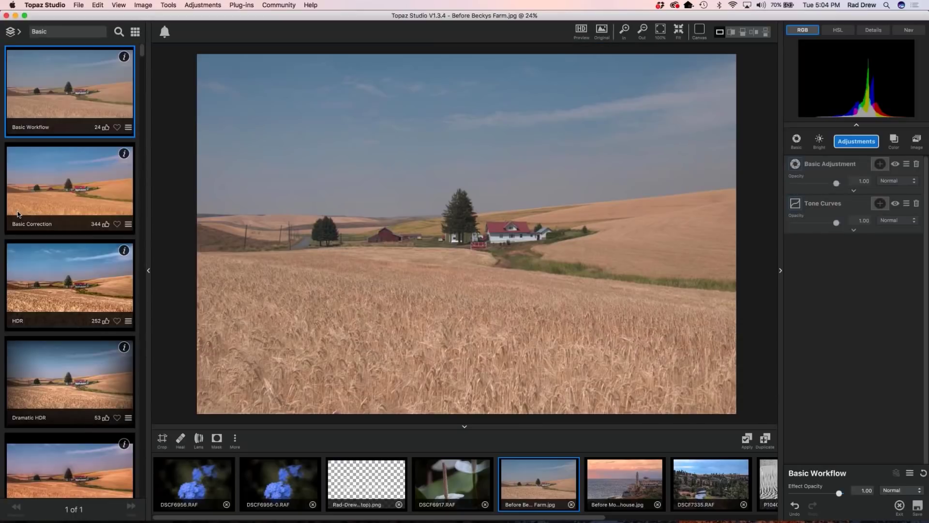
left_click(52, 289)
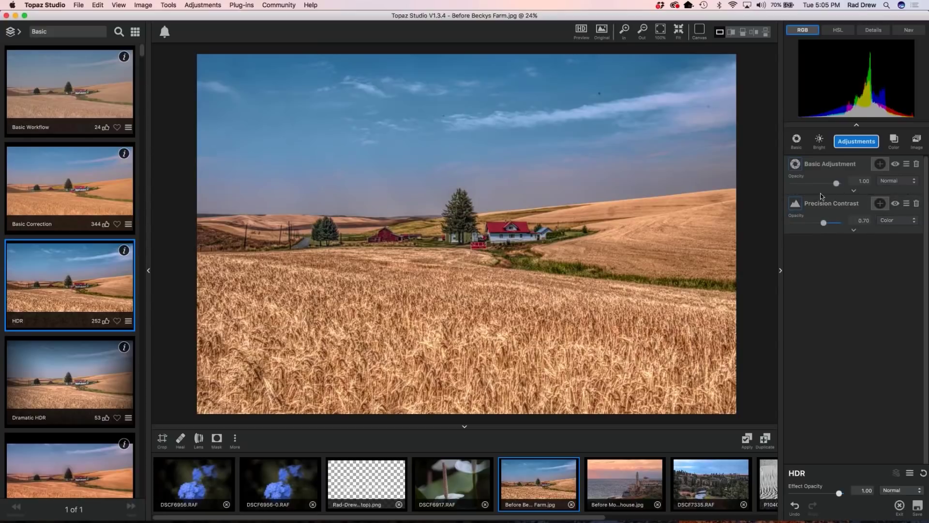
- Check the Precision Contrast settings of the HDR effect and switch the farm photo to the Basic Workflow effect
left_click(854, 231)
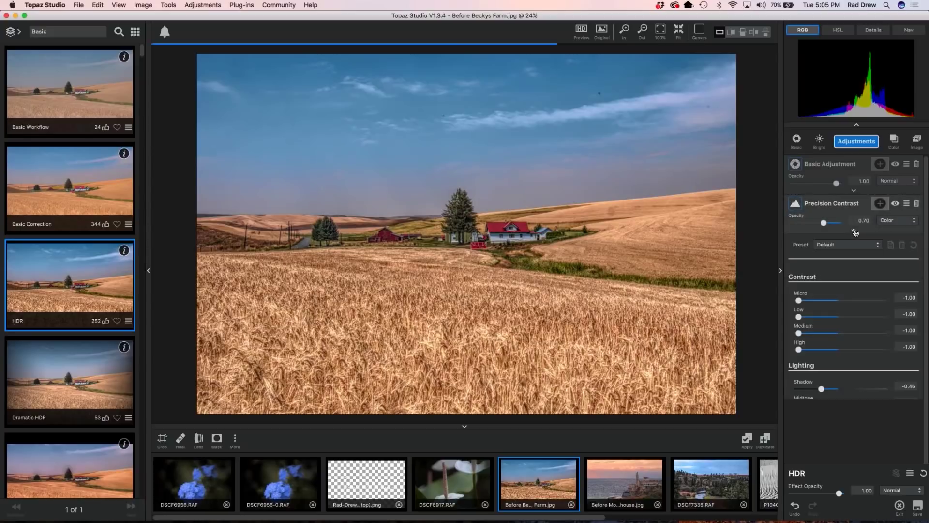
left_click(854, 230)
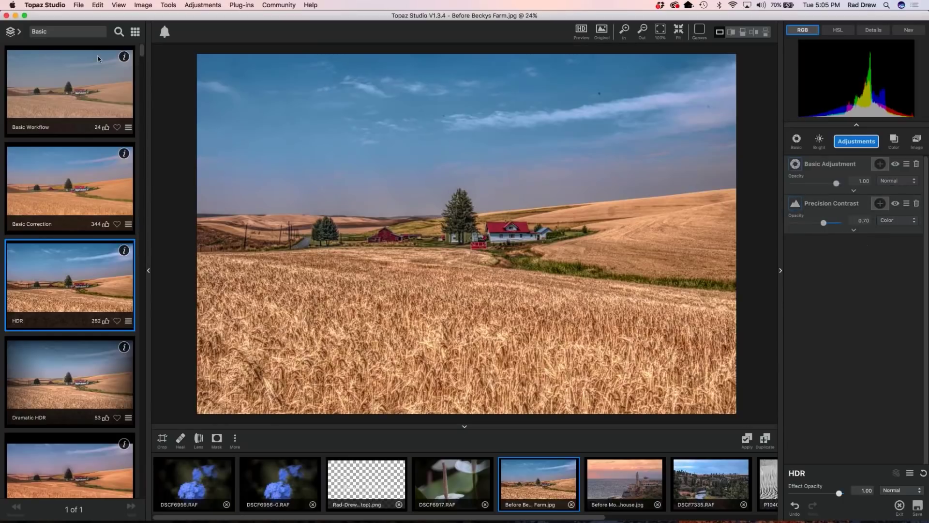
left_click(44, 85)
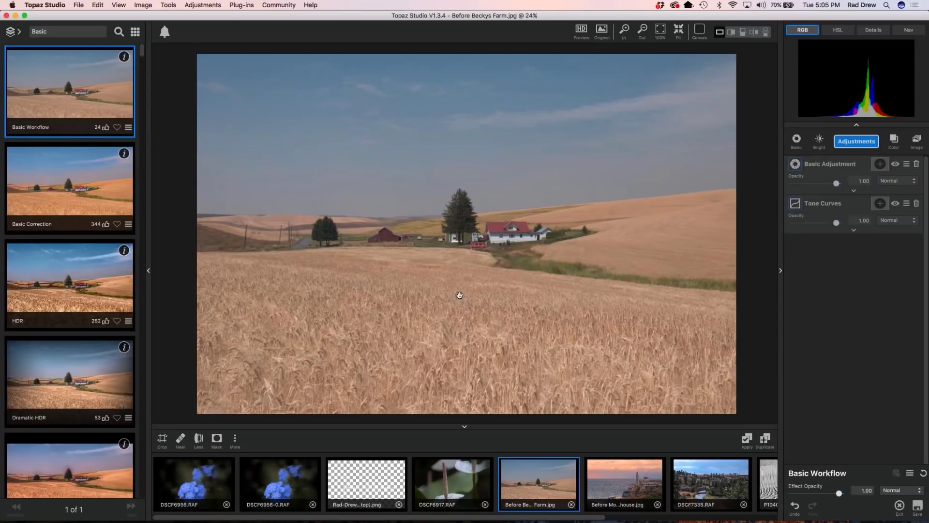
left_click(78, 6)
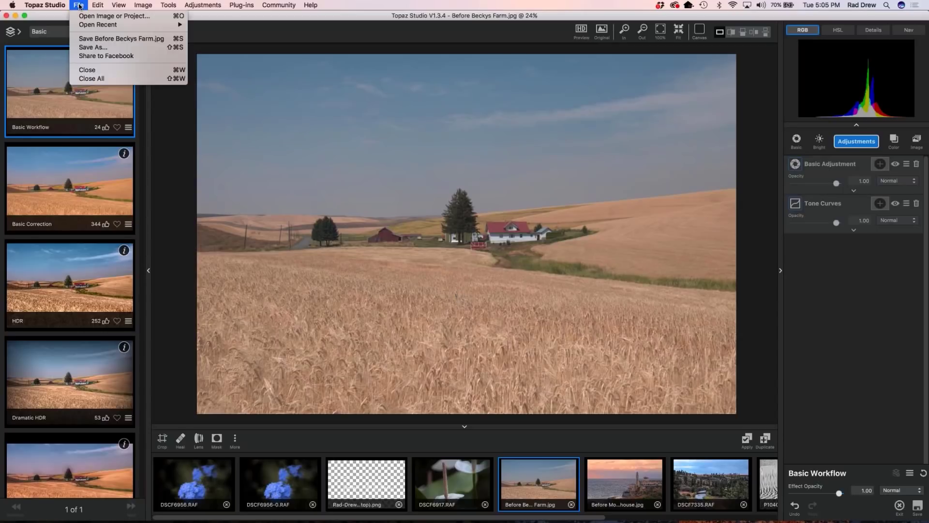
left_click(79, 6)
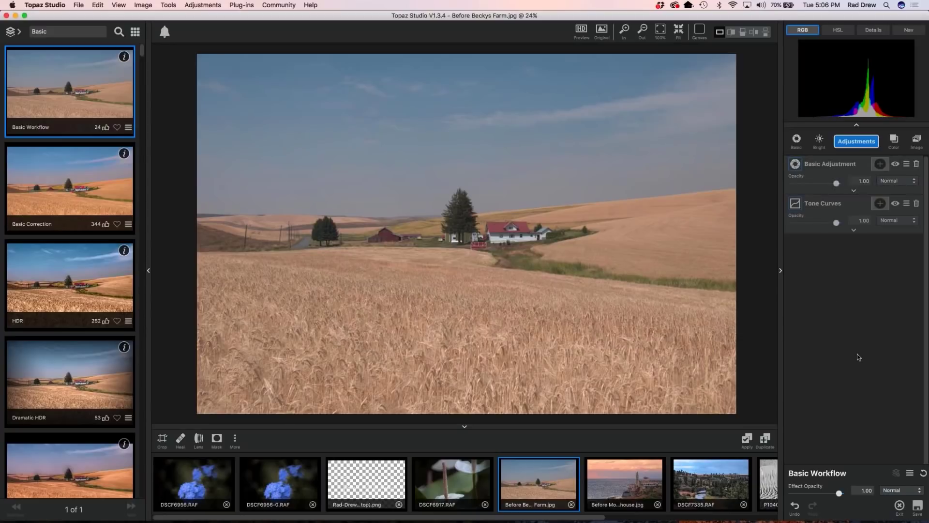
left_click(857, 142)
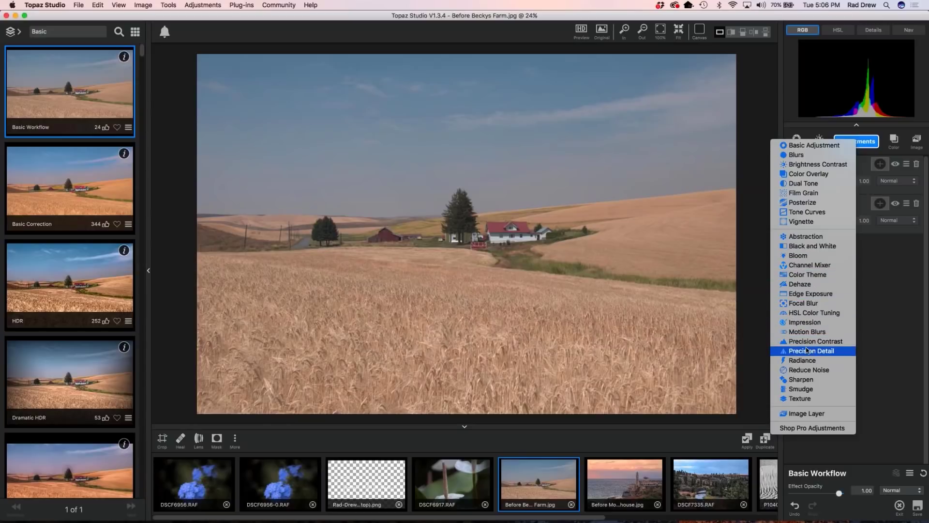
key("Escape")
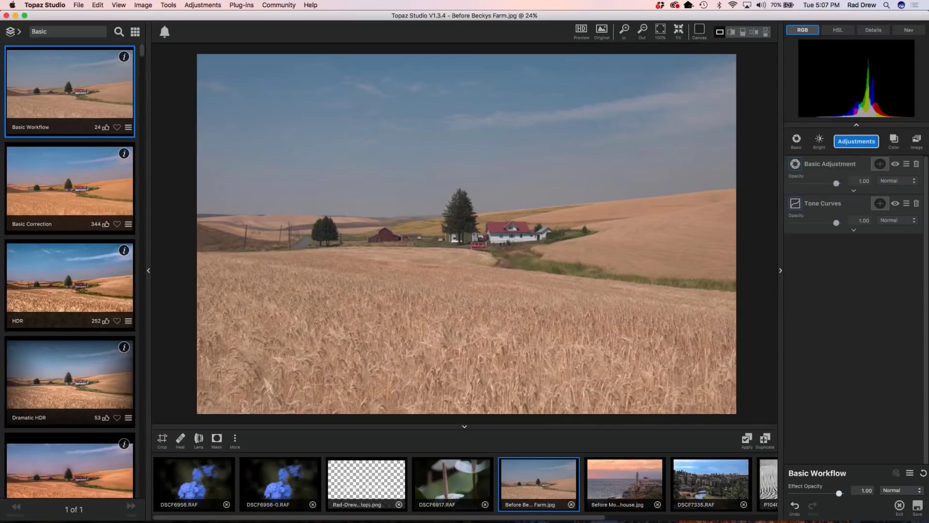
- Try to crop and straighten the farm photo with a rotation angle of about 2.23
left_click(164, 442)
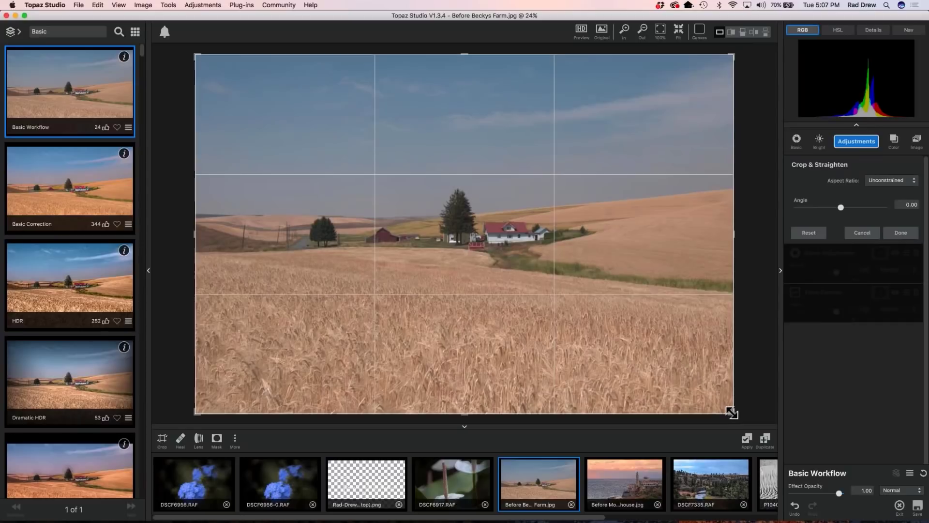
left_click_drag(731, 413, 733, 413)
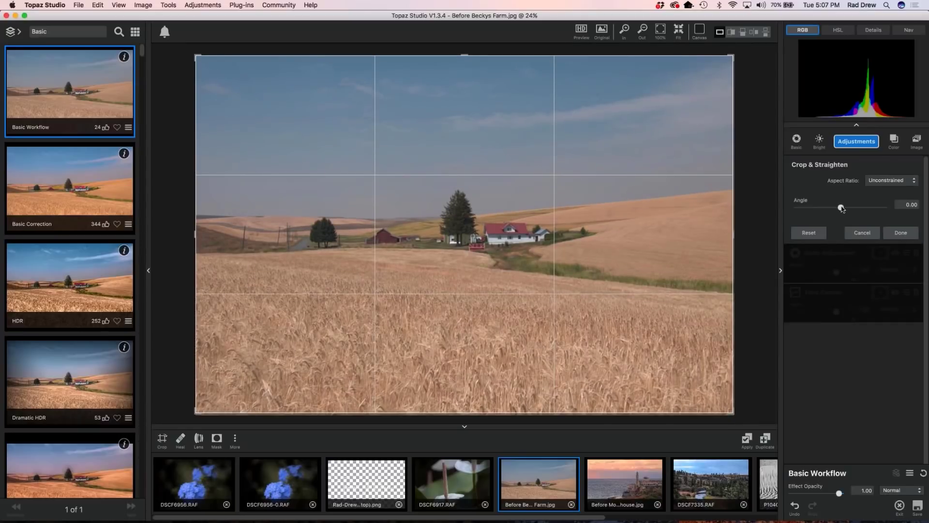
left_click_drag(843, 208, 843, 208)
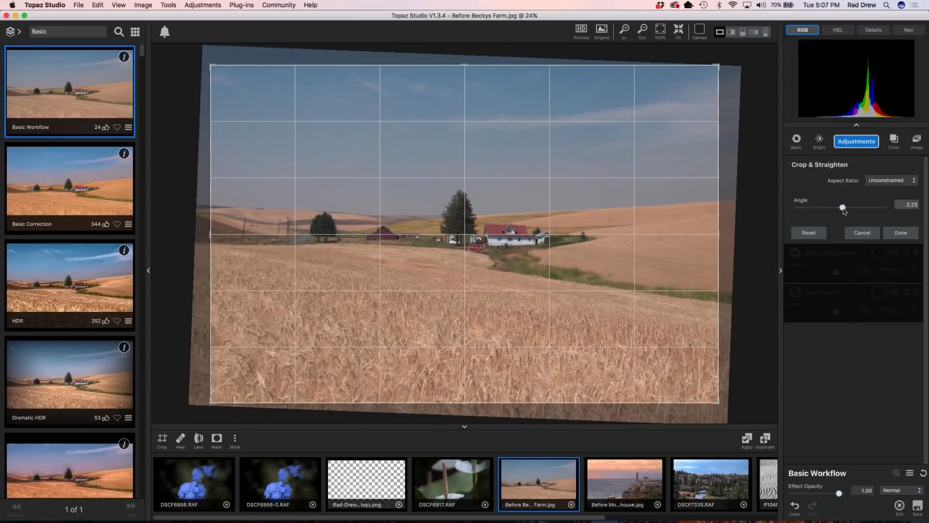
left_click(862, 232)
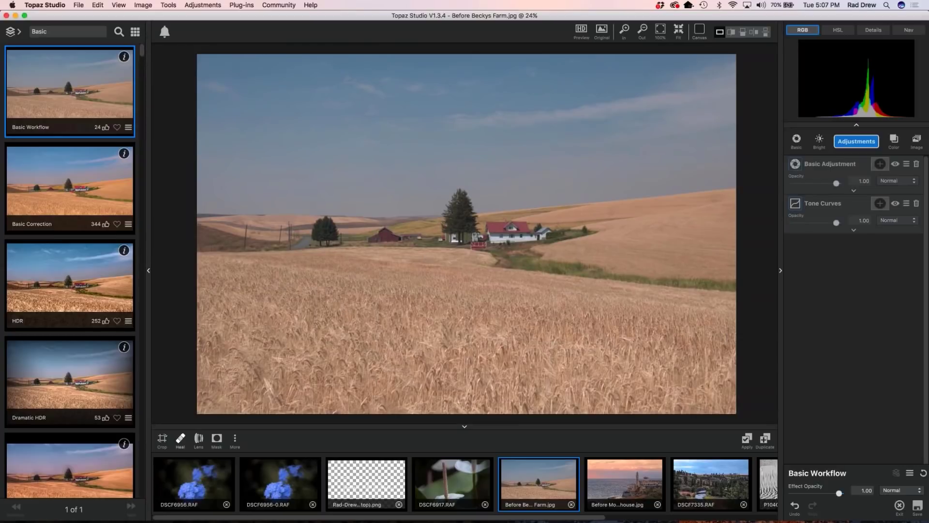
- Remove the small dark tree at the far end of the wheat field using the Healing Brush at size 0.13
left_click(180, 439)
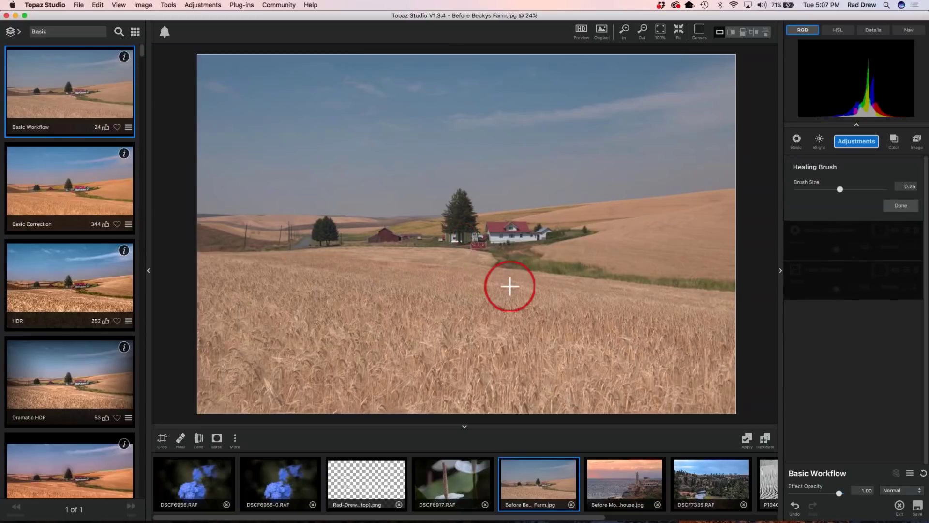
left_click_drag(840, 189, 819, 189)
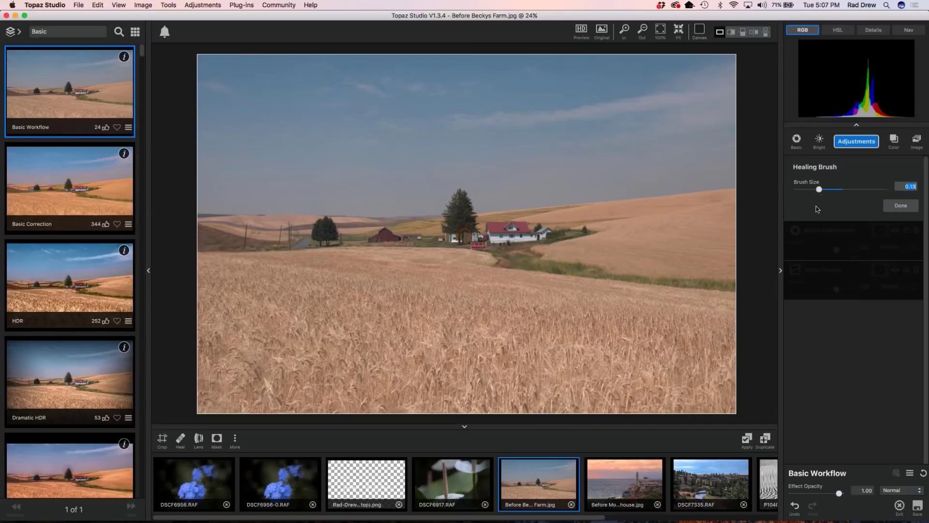
mouse_move(326, 224)
left_mouse_down()
mouse_move(324, 242)
mouse_move(318, 232)
mouse_move(330, 223)
left_mouse_up()
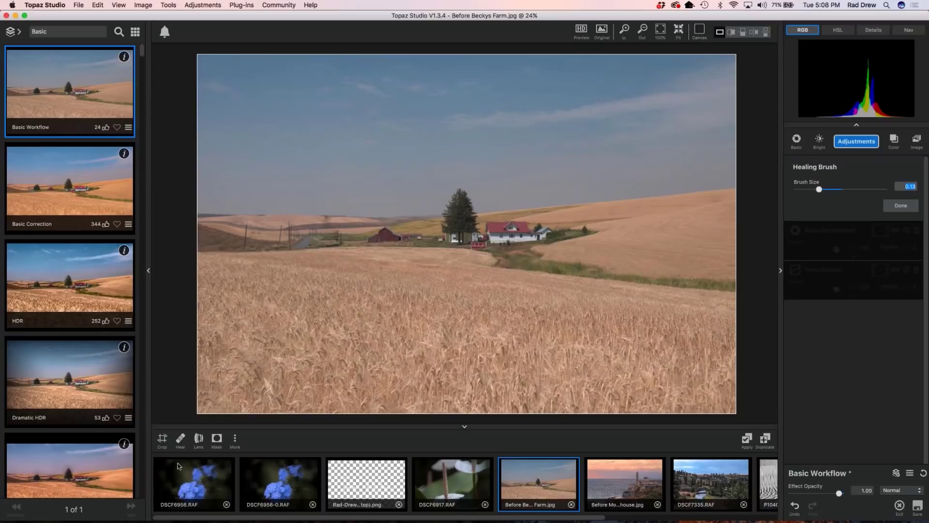
- Check which Lens Correction options are available for the farm photo
left_click(198, 439)
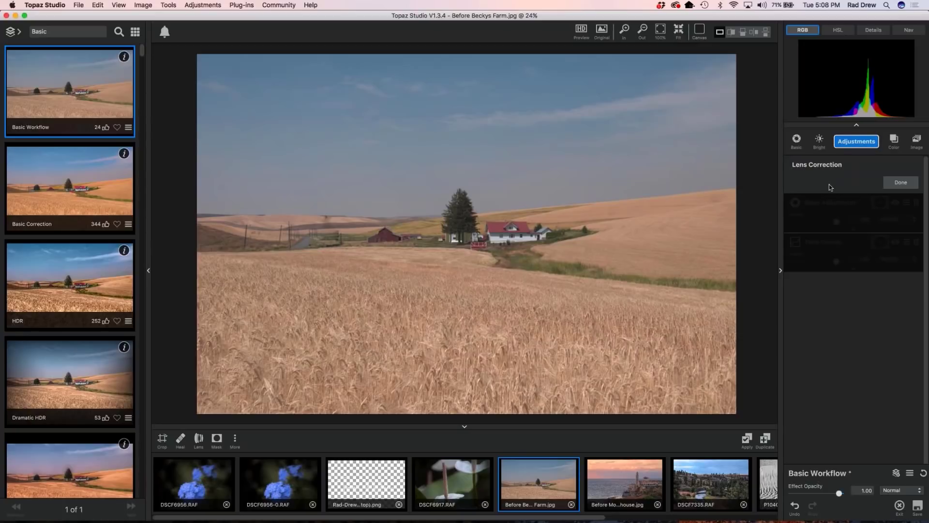
left_click(900, 183)
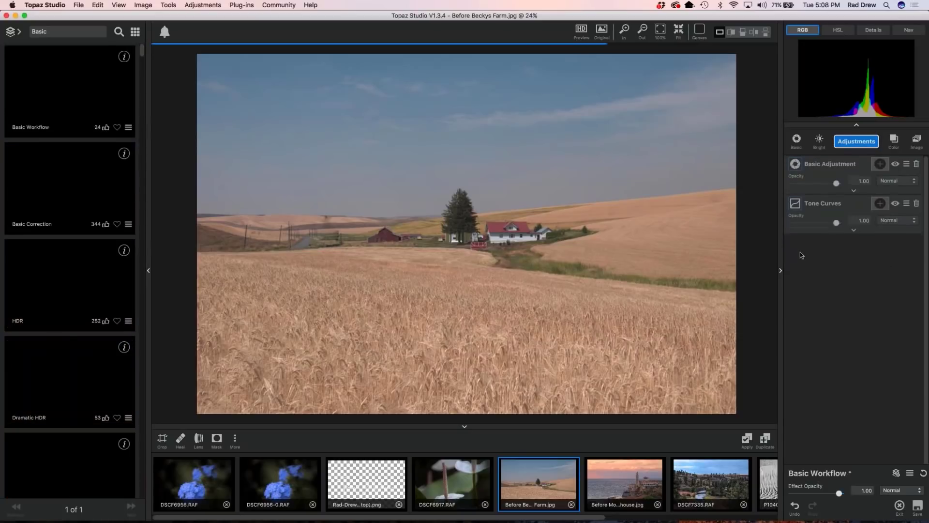
left_click(199, 439)
left_click(901, 186)
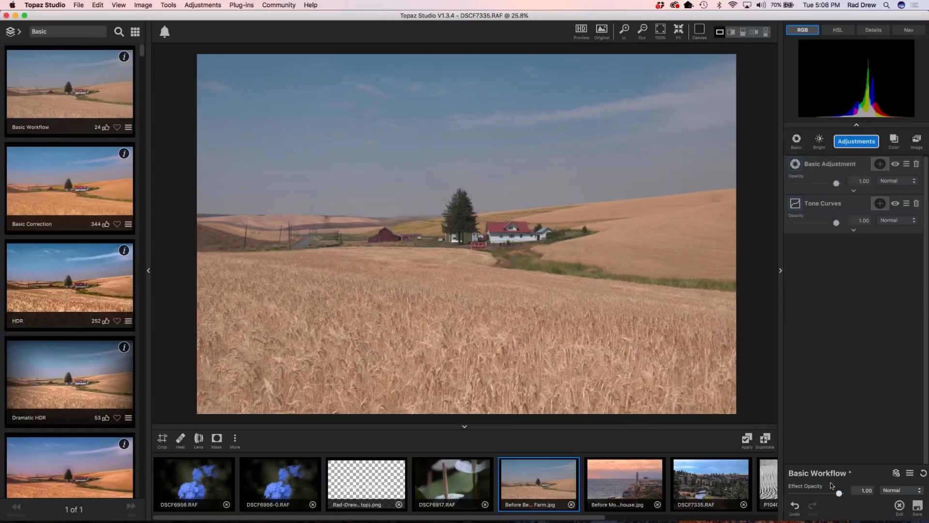
- Switch to the photo DSCF7335.RAF and review its Lens Correction settings
left_click(736, 484)
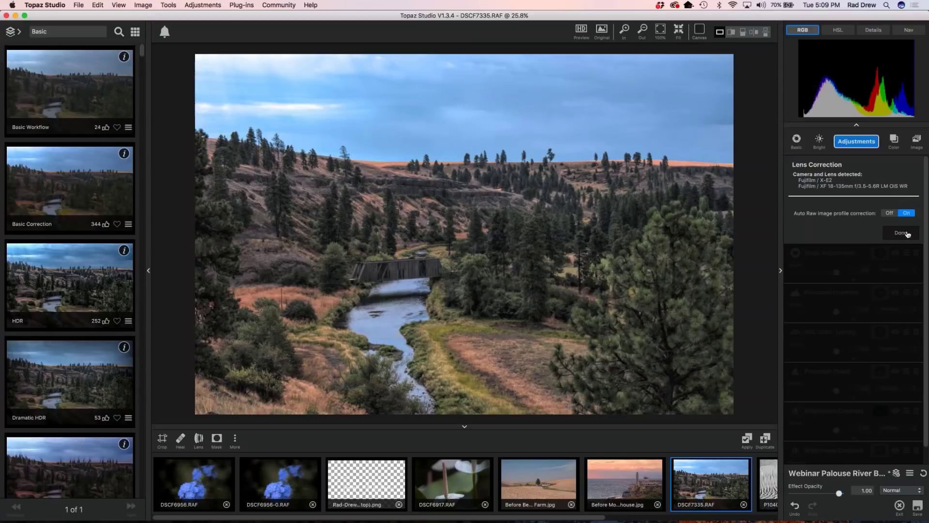
left_click(902, 233)
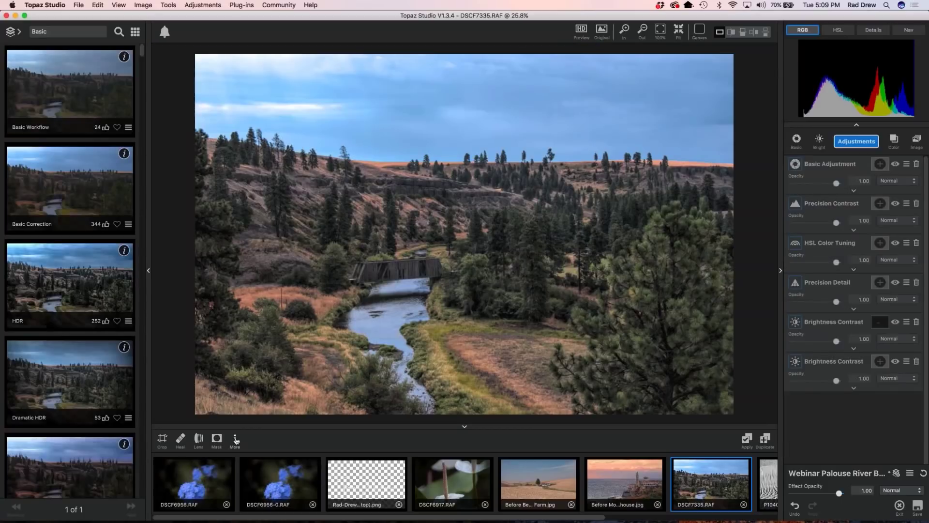
left_click(235, 439)
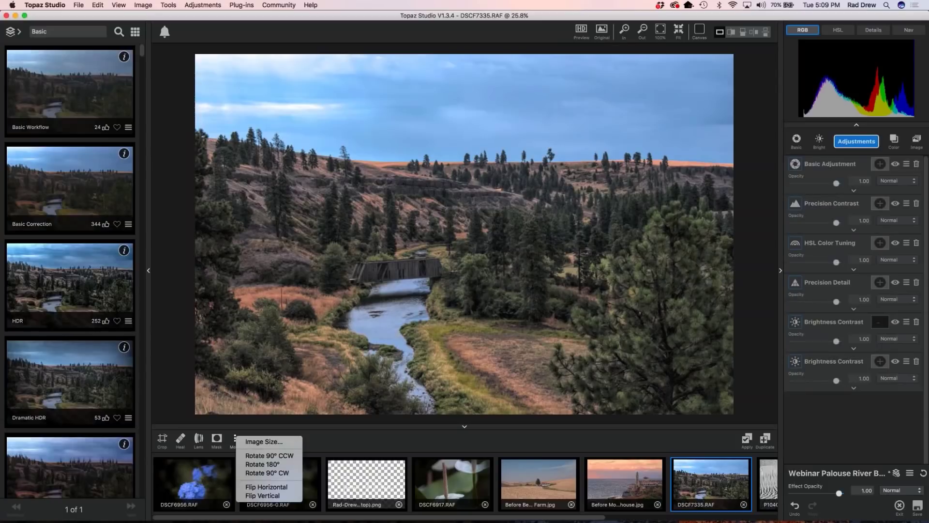
left_click(334, 437)
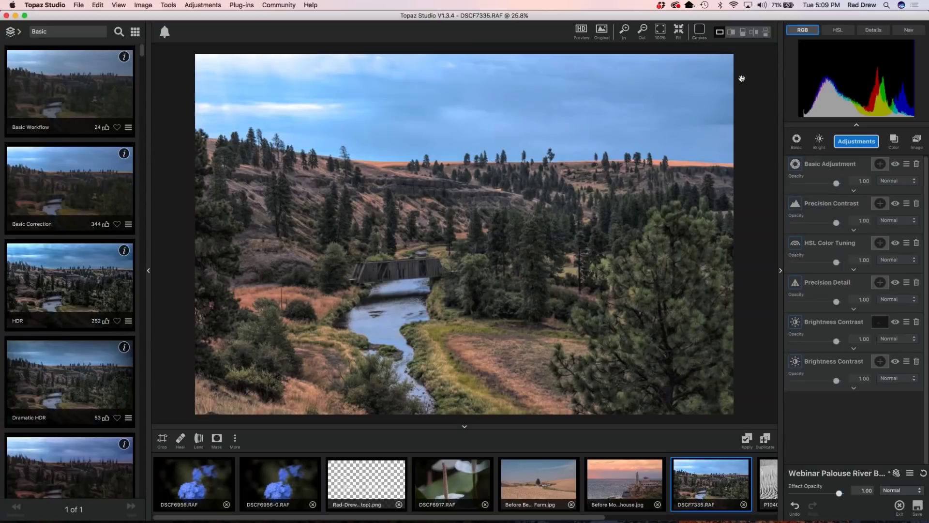
- Compare the original and edited river photo in the vertical split, horizontal split, side-by-side and stacked views
left_click(733, 34)
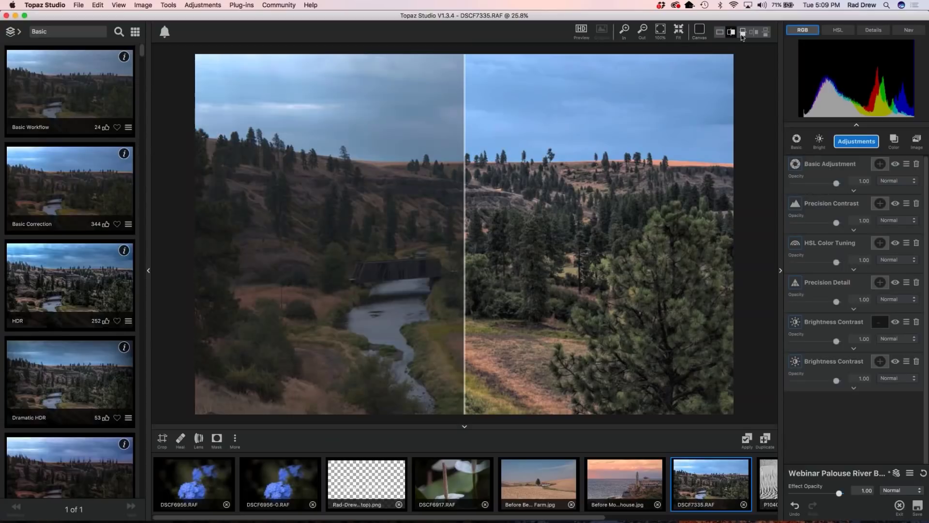
left_click(743, 33)
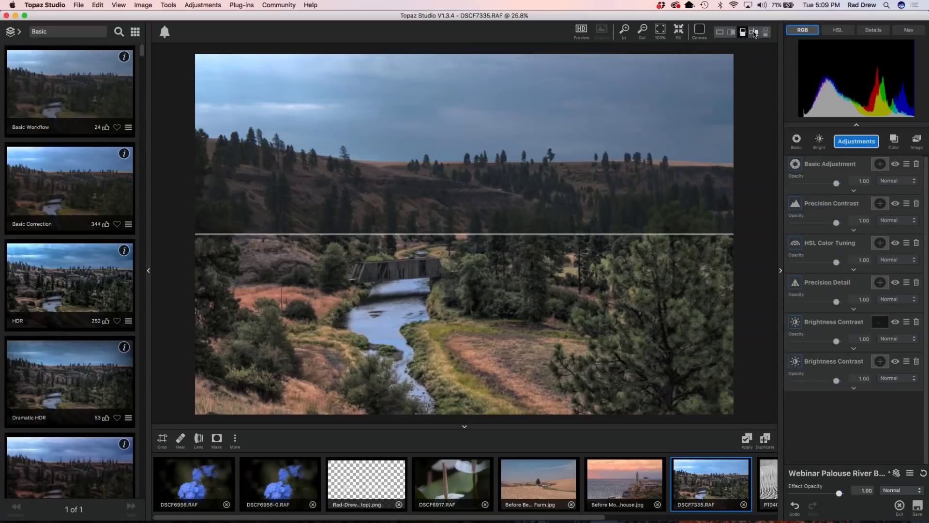
left_click(755, 33)
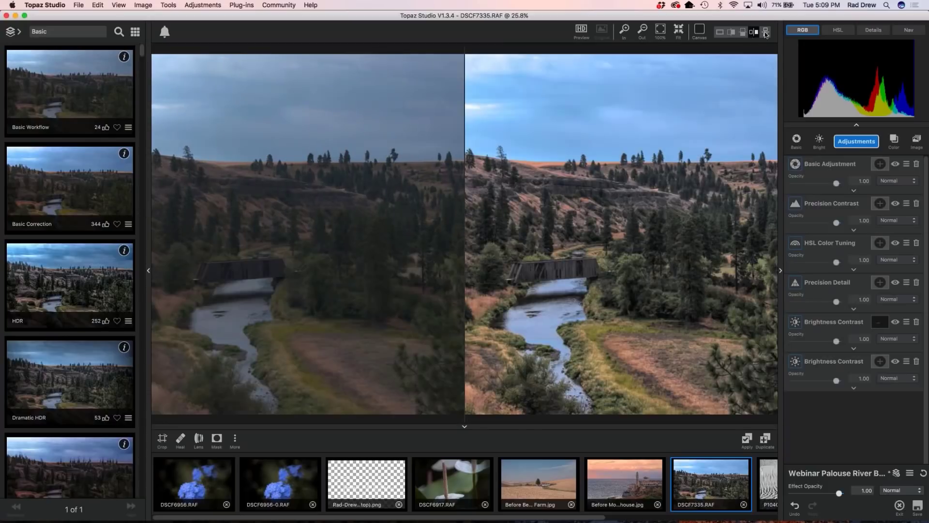
left_click(767, 32)
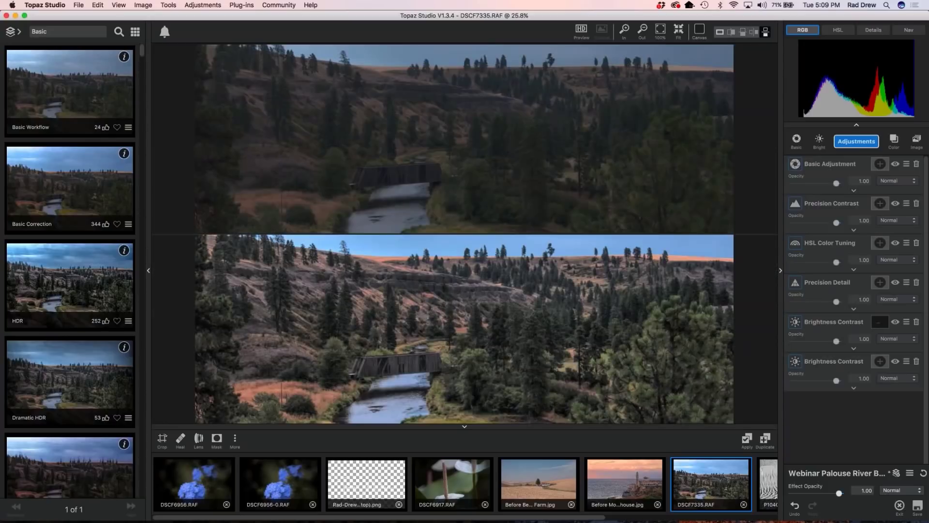
- Inspect the before and after images at 100% and at fit size, and return to the single-image view
mouse_move(660, 32)
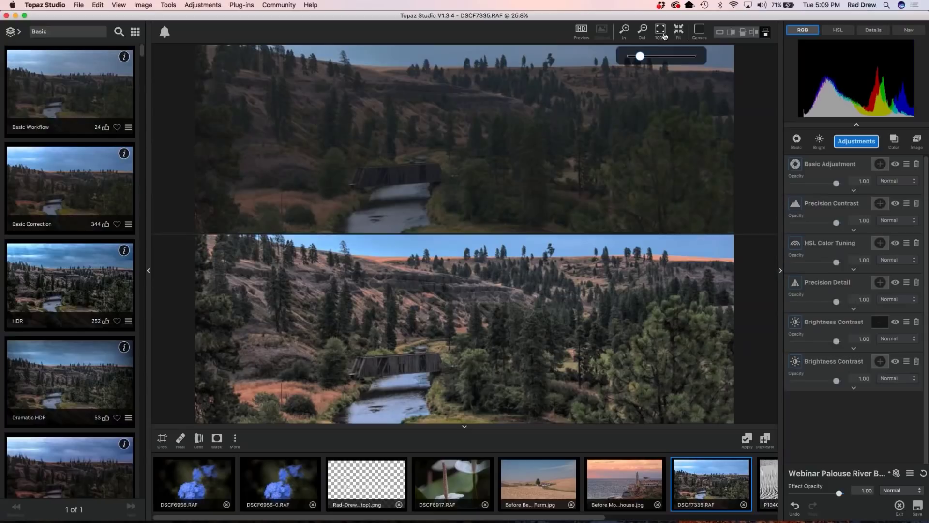
left_click(660, 32)
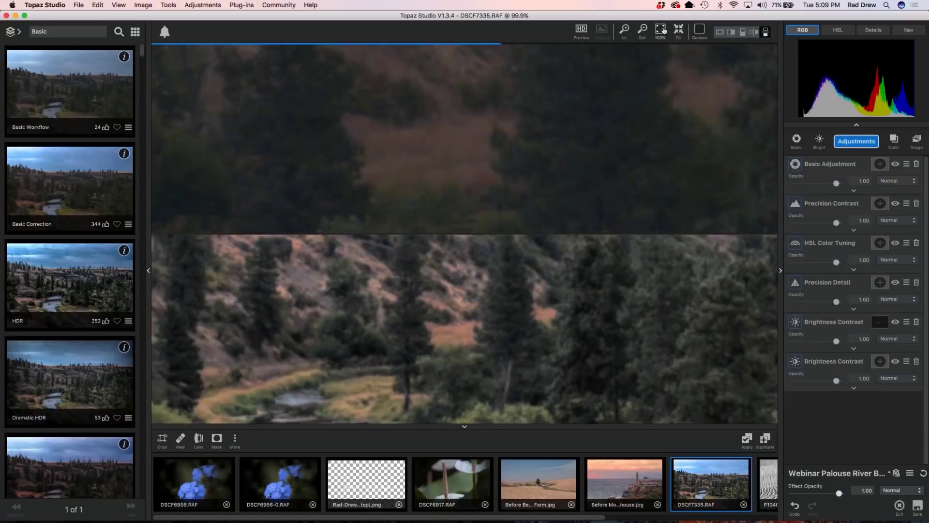
left_click(679, 31)
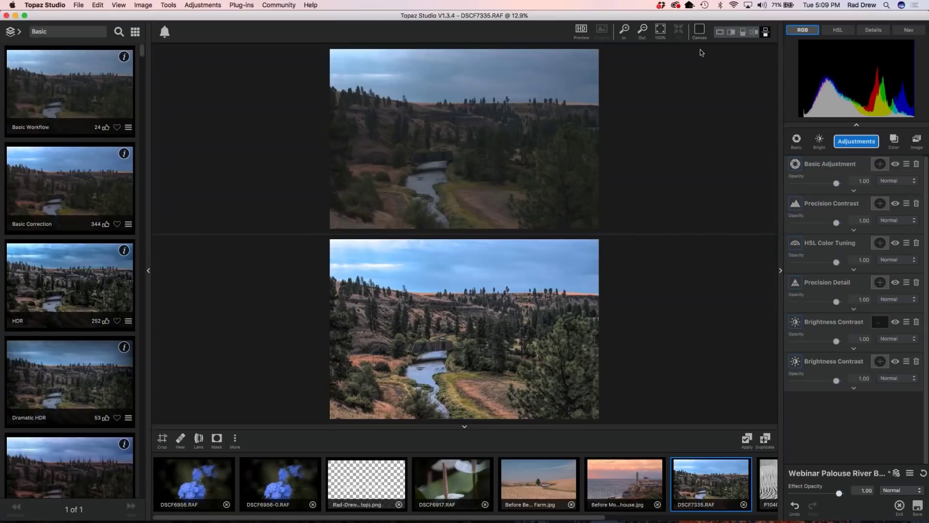
left_click(719, 32)
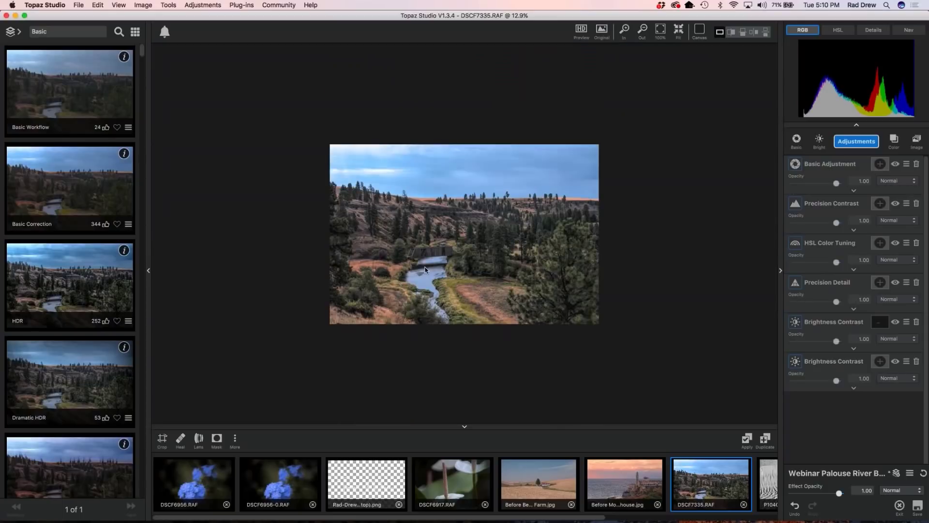
scroll(514, 245, "up", 4)
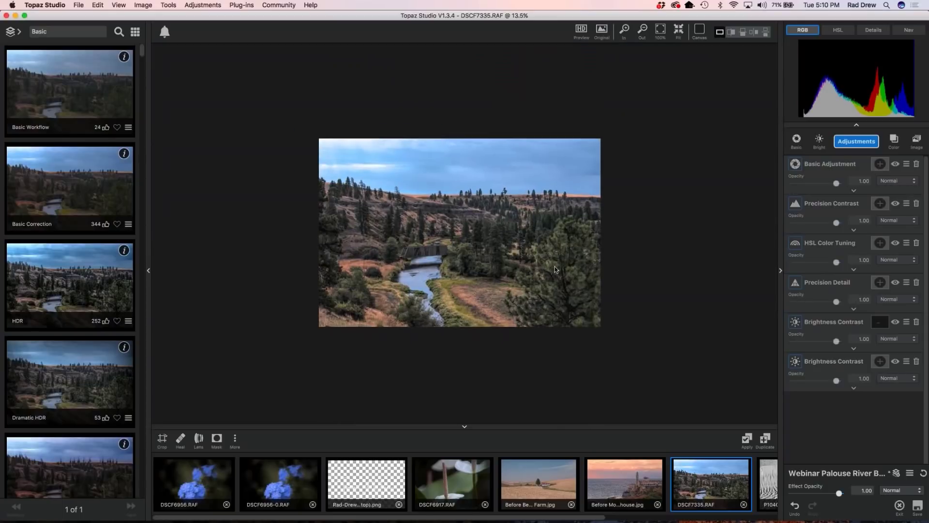
- Inspect the river photo at several magnifications, from close-up detail of the bridge and trees back to the whole scene
scroll(529, 266, "up", 4)
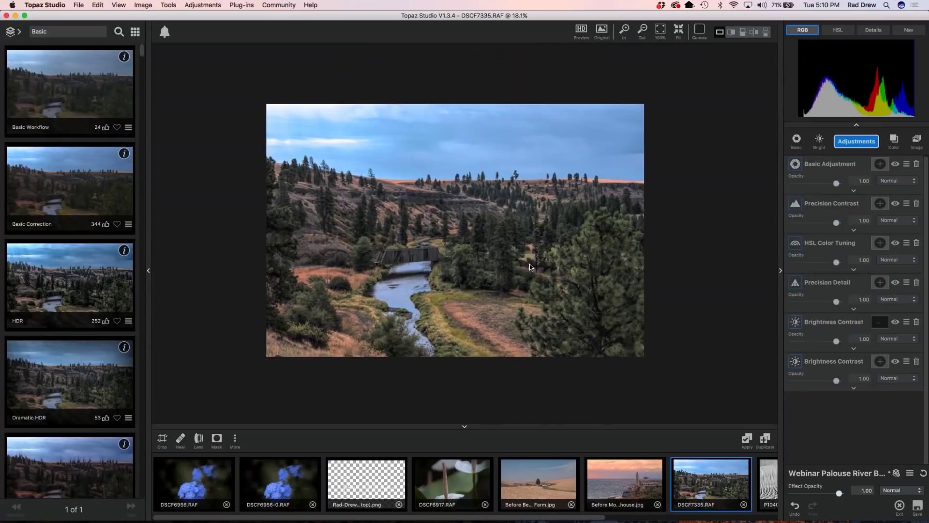
scroll(530, 275, "up", 4)
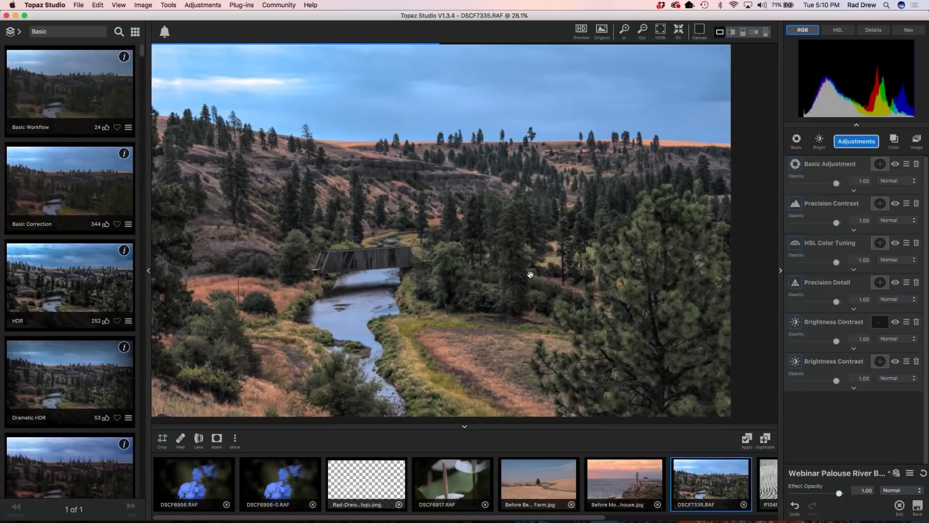
scroll(530, 275, "down", 5)
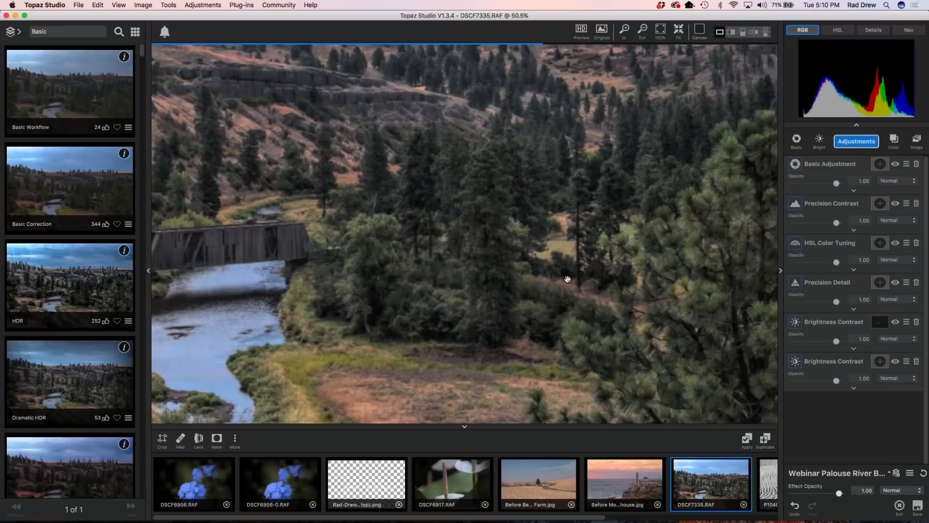
scroll(501, 263, "up", 1)
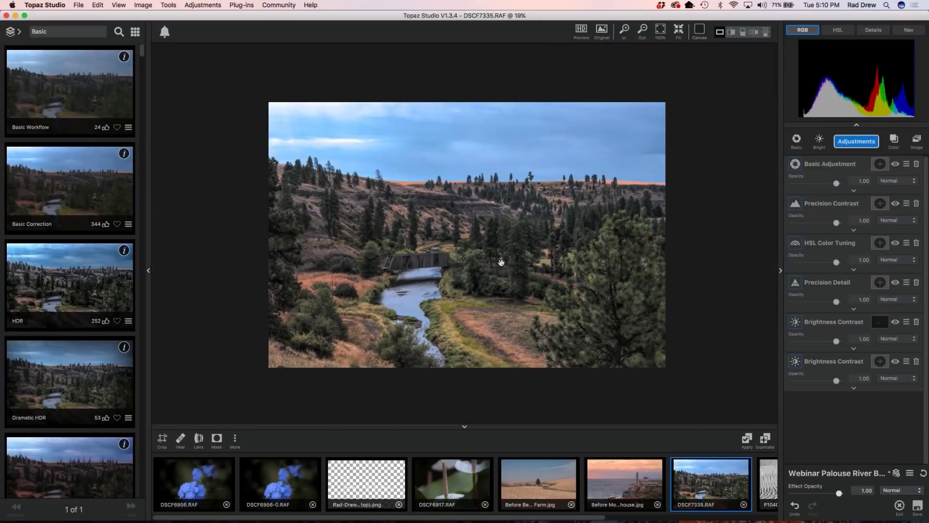
scroll(501, 262, "up", 1)
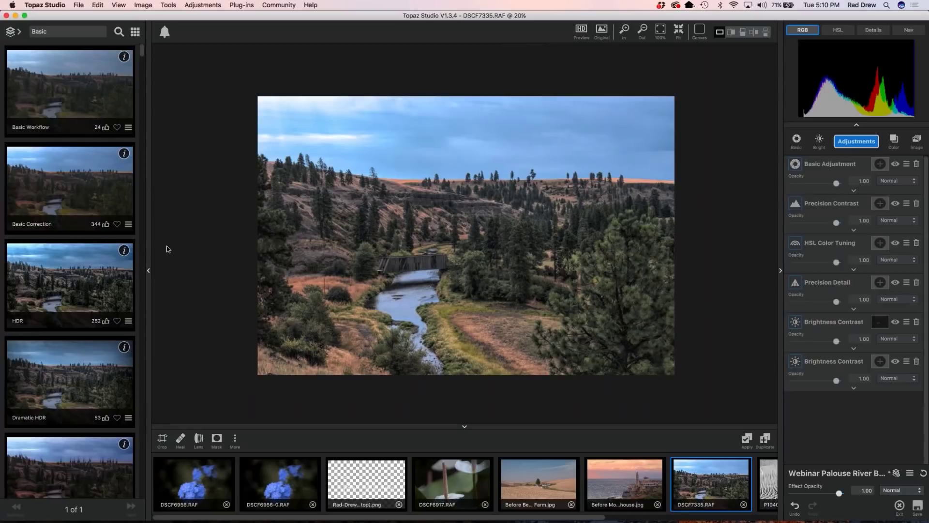
- Hide the effects library and the image filmstrip to enlarge the workspace, and restore both
left_click(149, 272)
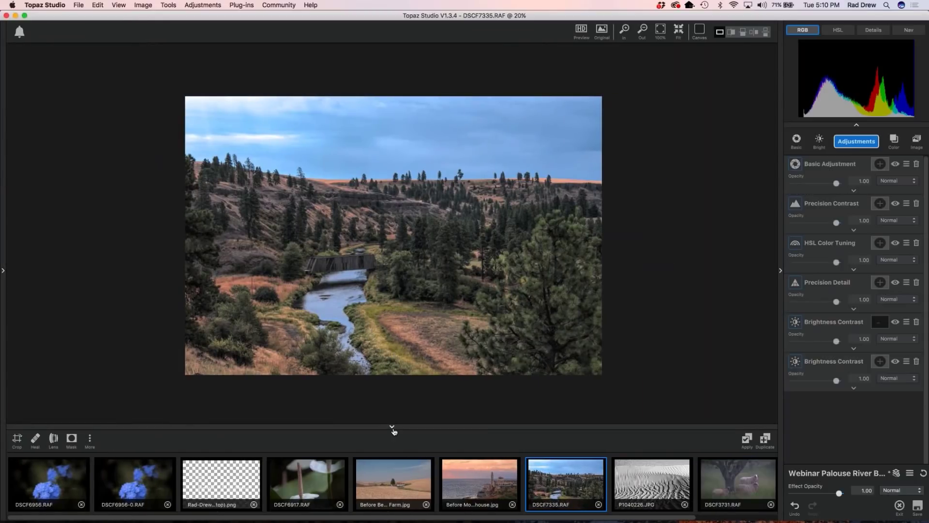
left_click(392, 426)
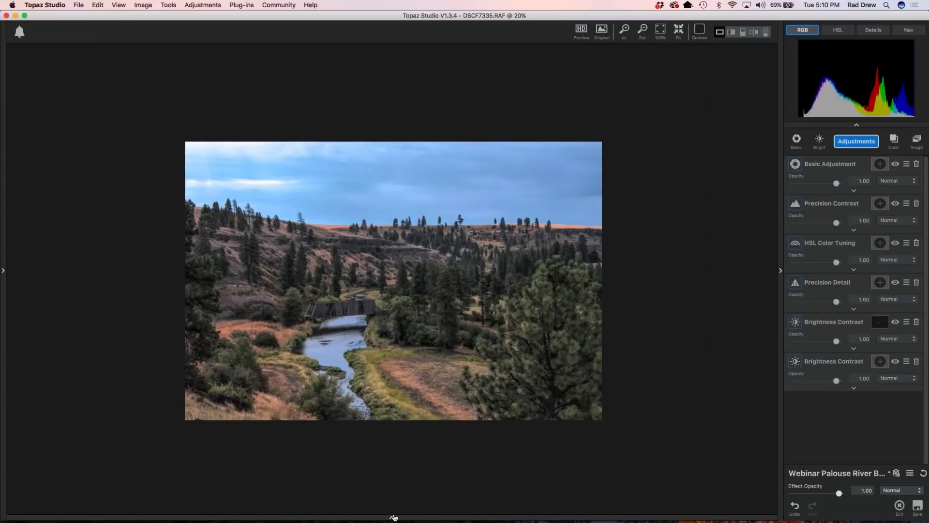
scroll(486, 440, "up", 3)
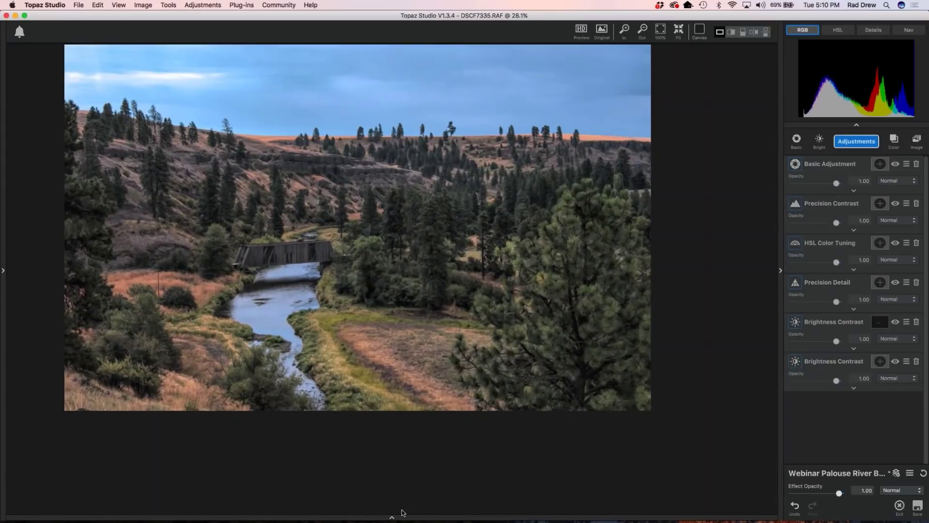
left_click(392, 517)
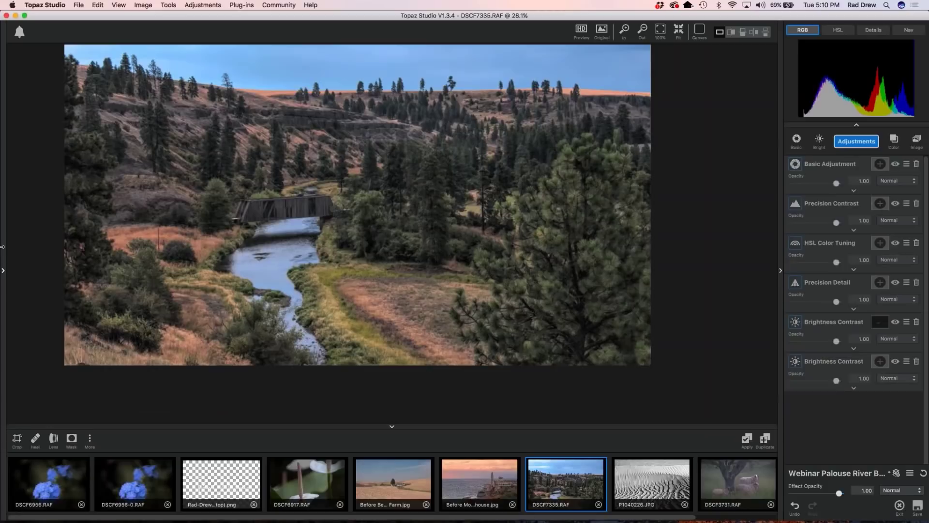
left_click(4, 271)
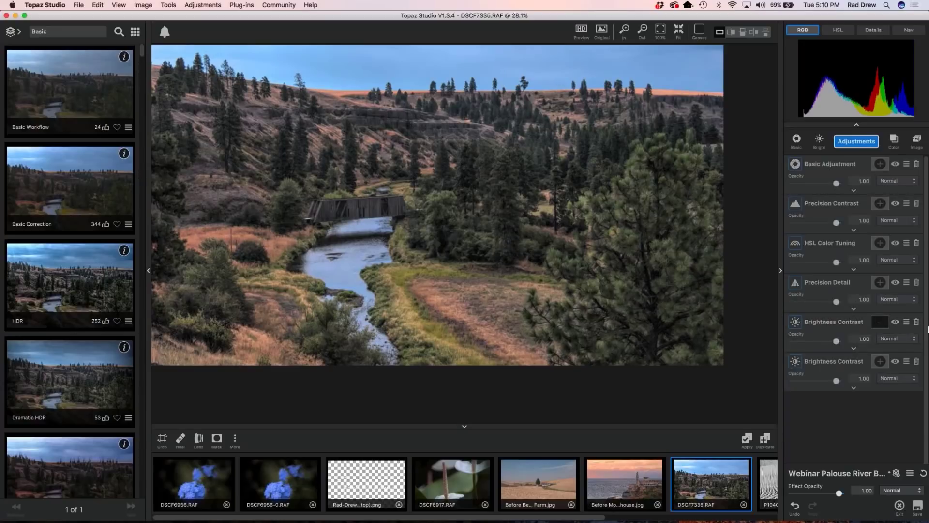
- Clear the existing adjustments from the photo Before Beckys Farm.jpg and add a fresh Basic Adjustment
left_click(531, 487)
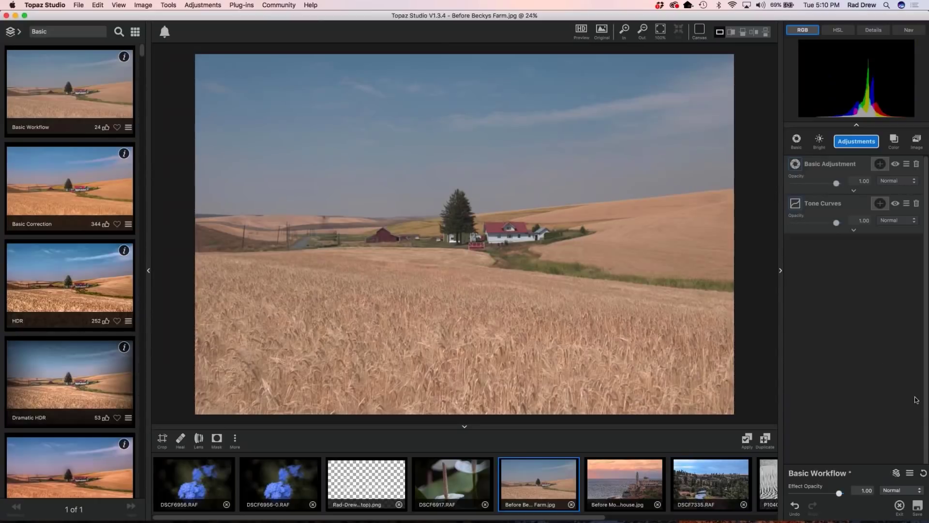
left_click(923, 473)
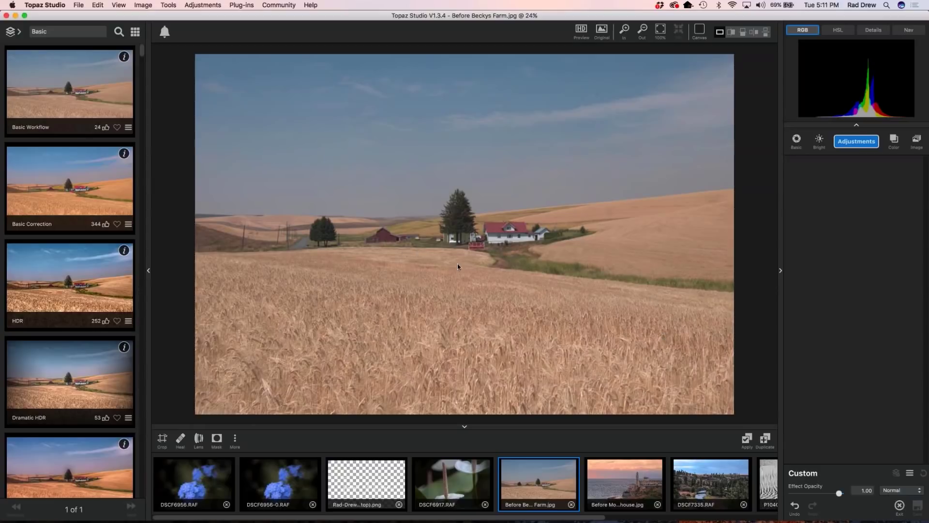
left_click(796, 140)
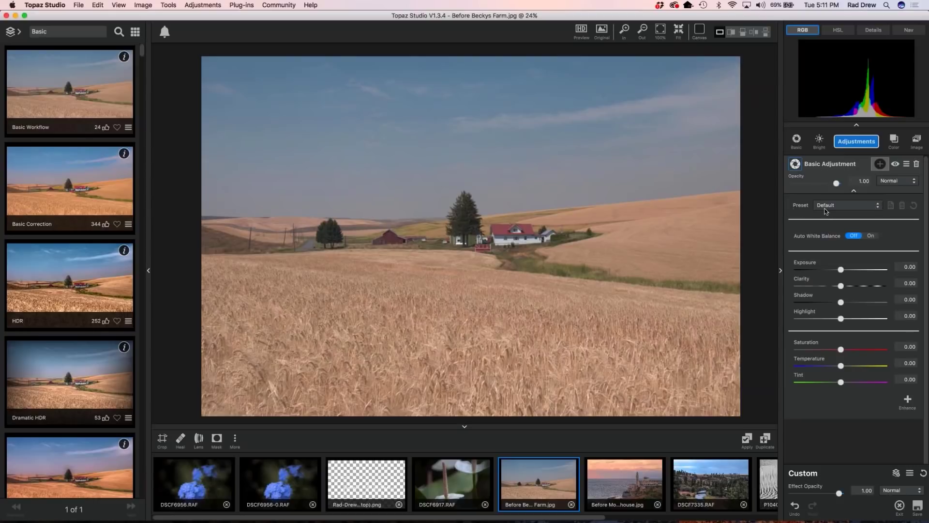
- Try the Saturation Boost and Brighter presets of the Basic Adjustment on the farm photo, and reset it to Default
left_click(878, 209)
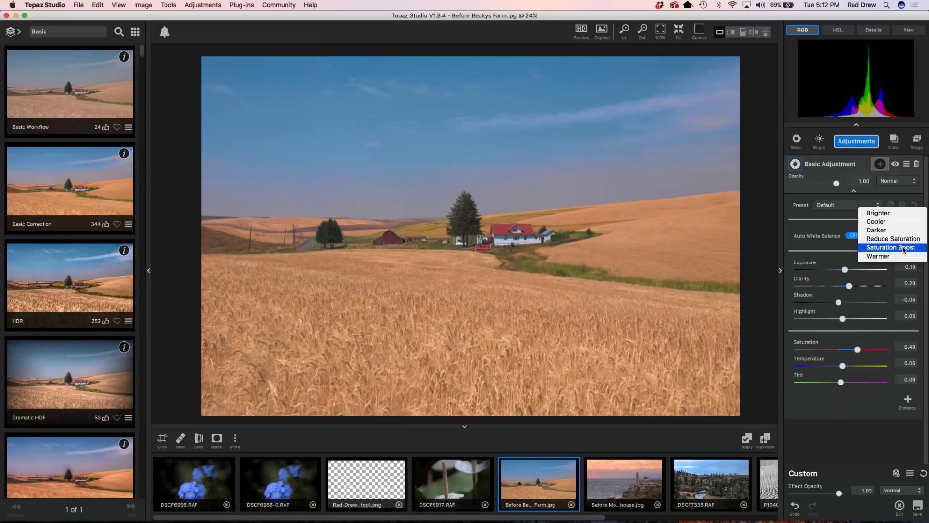
left_click(904, 249)
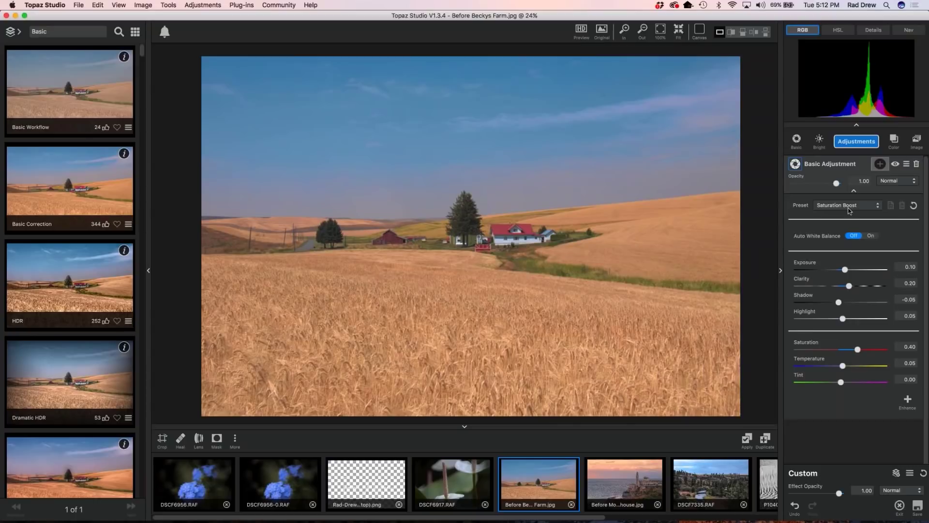
left_click(878, 207)
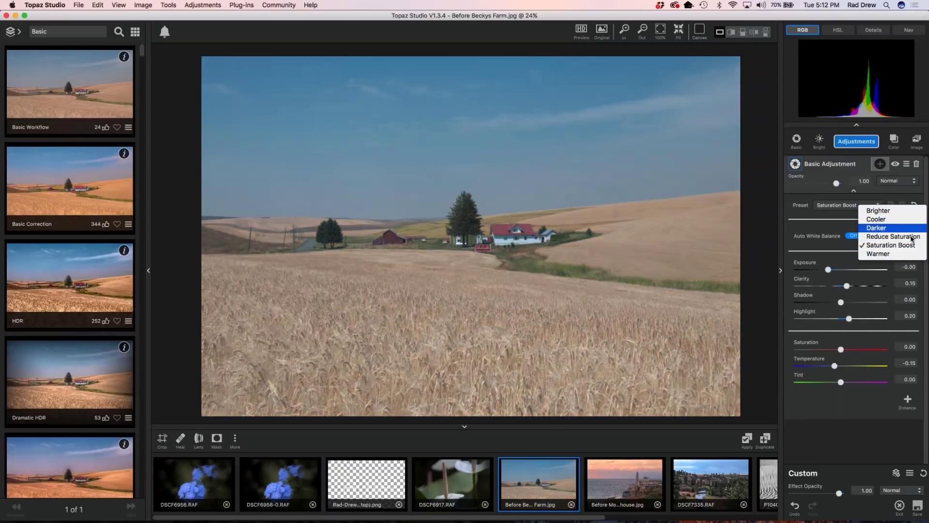
left_click(860, 217)
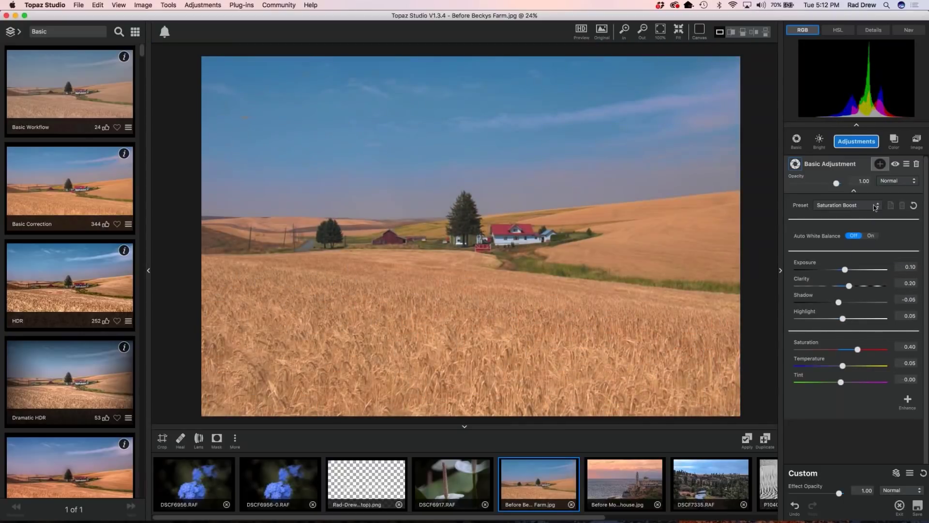
left_click(878, 208)
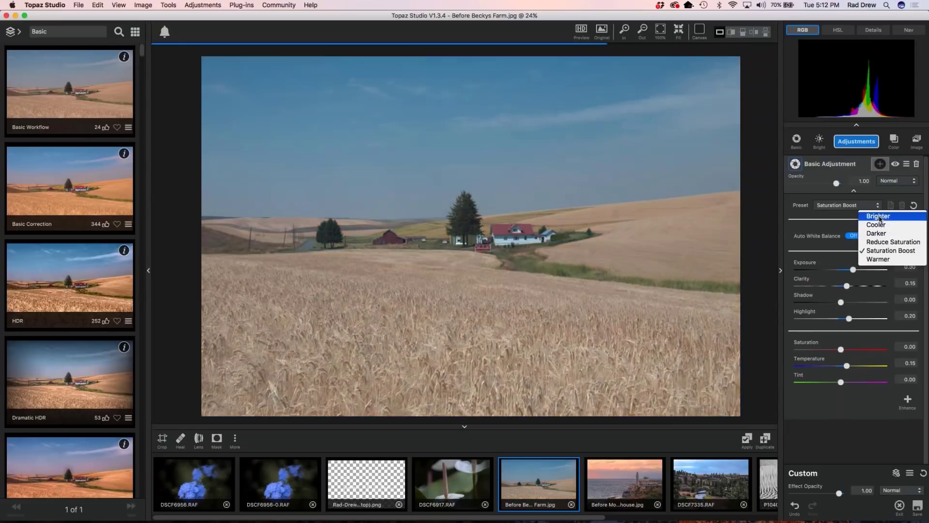
left_click(867, 222)
left_click(879, 208)
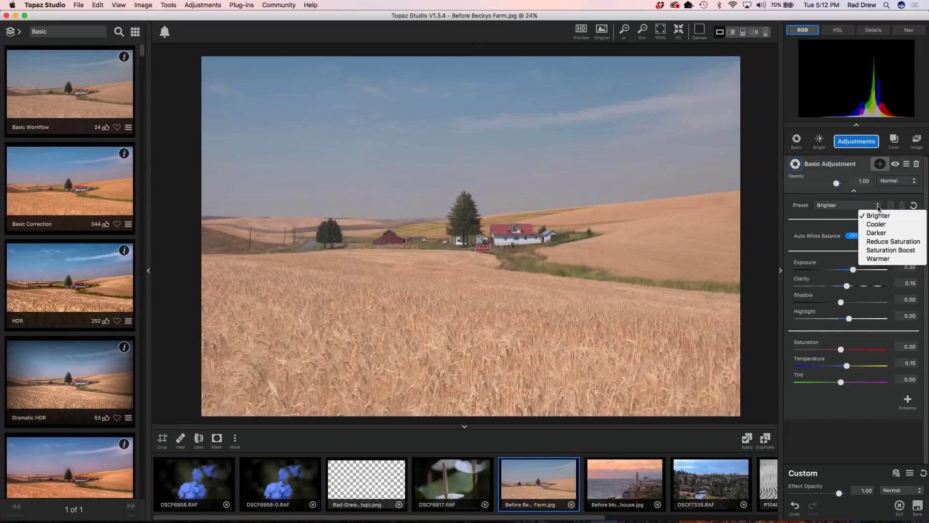
left_click(927, 207)
left_click(914, 205)
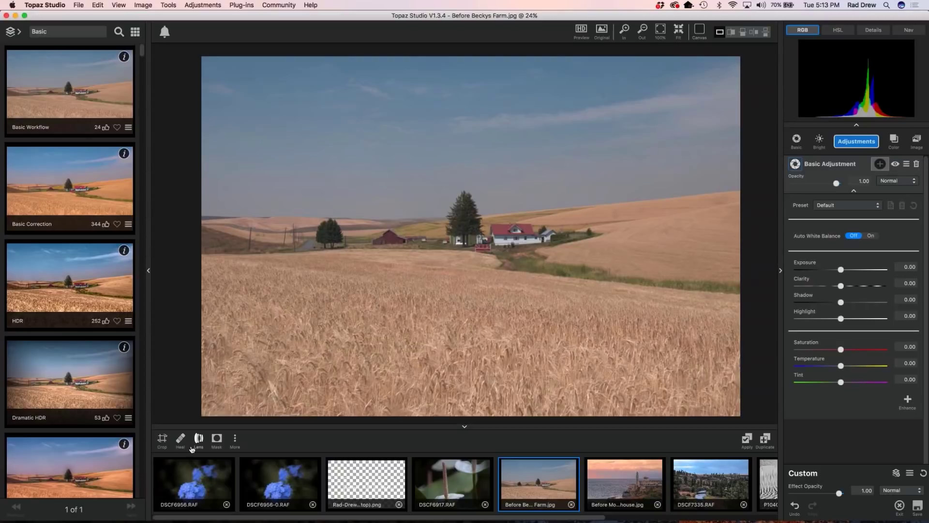
- Start a crop of the farm photo, try the Original and Unconstrained aspect ratios, and constrain the crop to 16:9
left_click(162, 439)
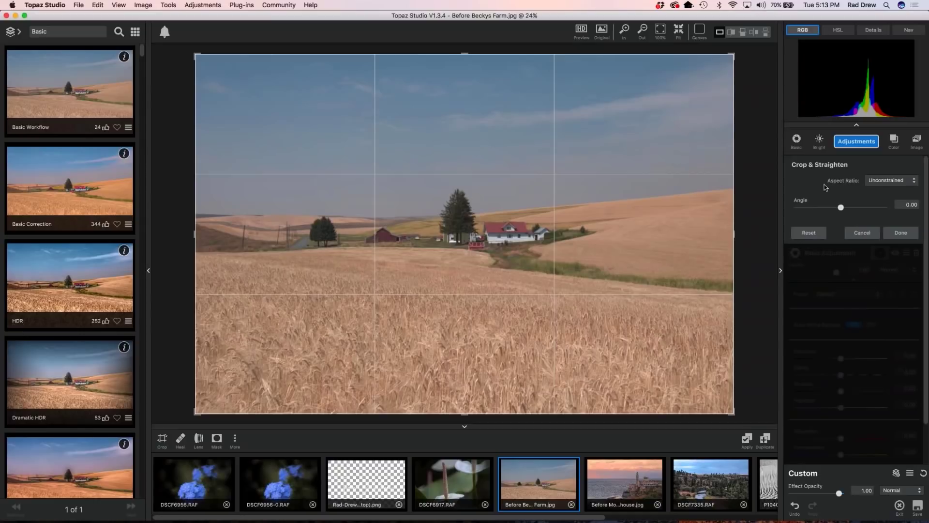
left_click(915, 182)
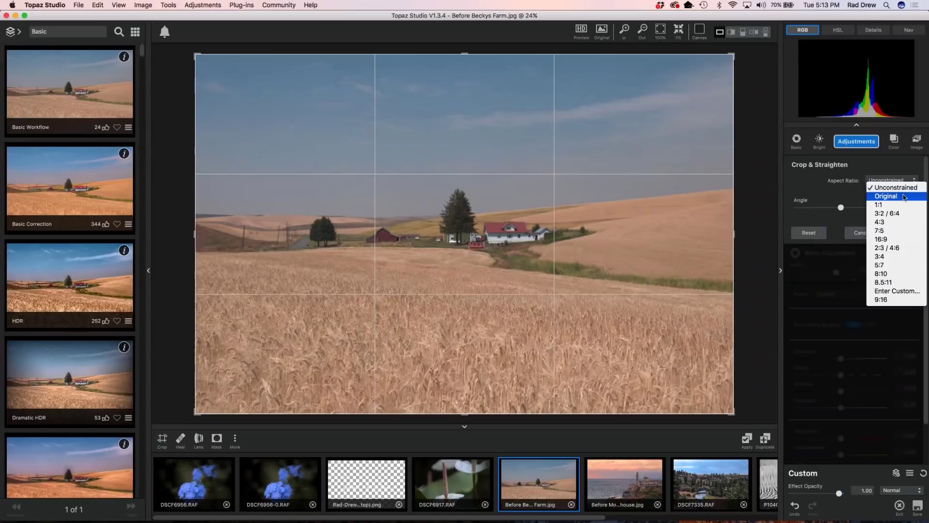
left_click(887, 240)
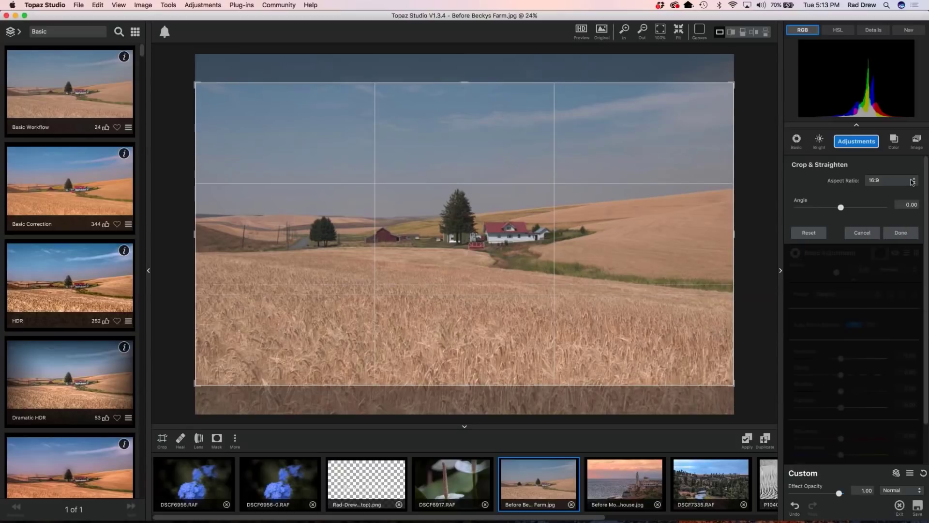
left_click(913, 182)
left_click(894, 195)
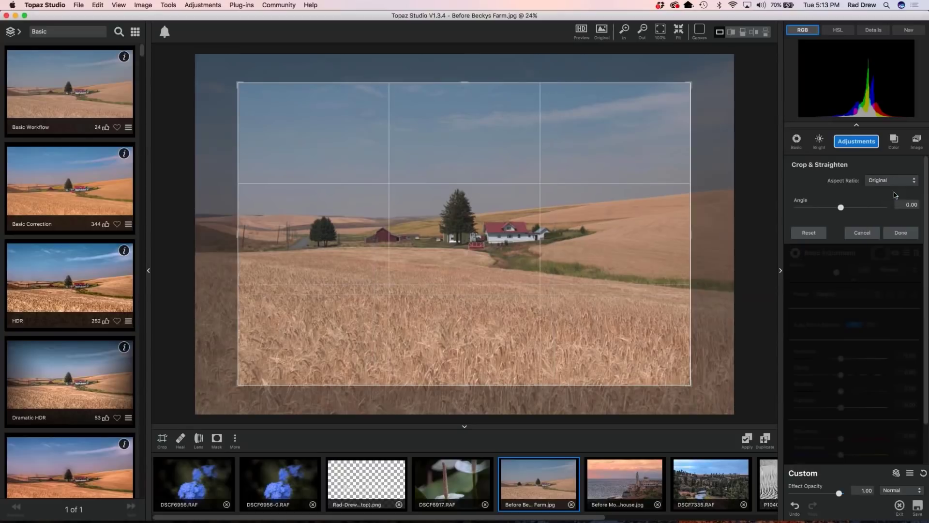
left_click(915, 182)
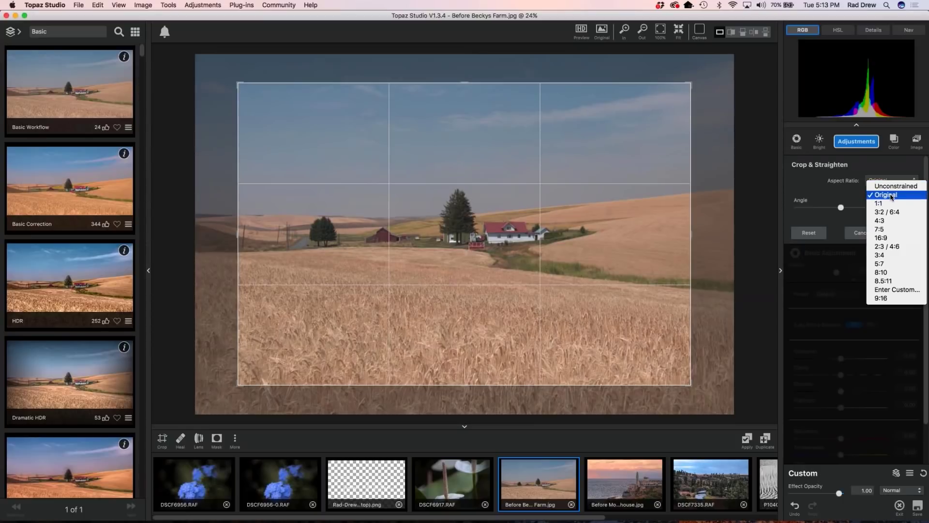
left_click(898, 186)
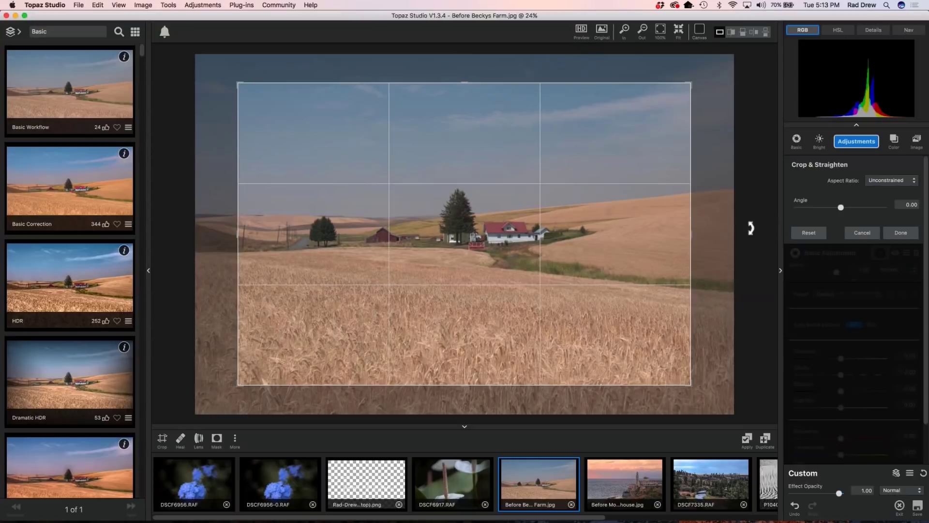
left_click(915, 184)
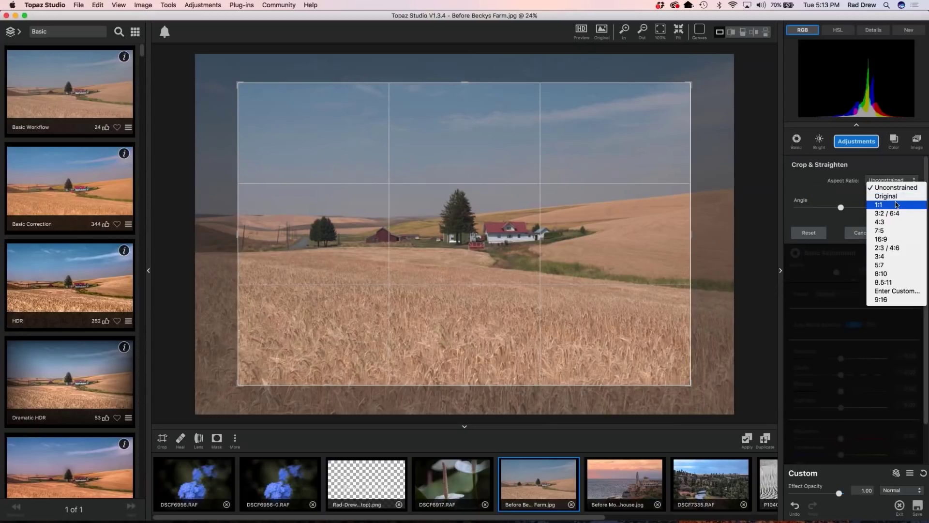
left_click(884, 239)
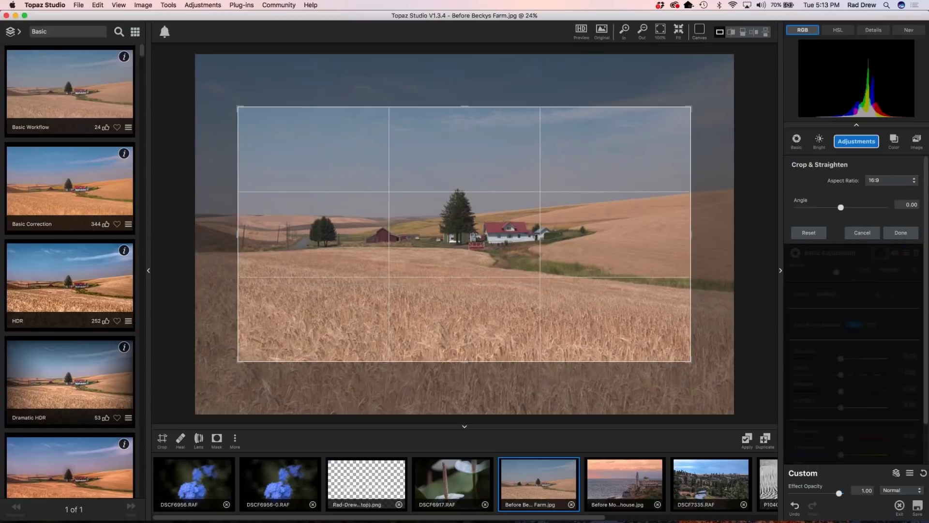
- Enlarge the 16:9 crop frame to nearly the full width of the farm photo, reposition it and apply the crop
left_click_drag(690, 107, 708, 87)
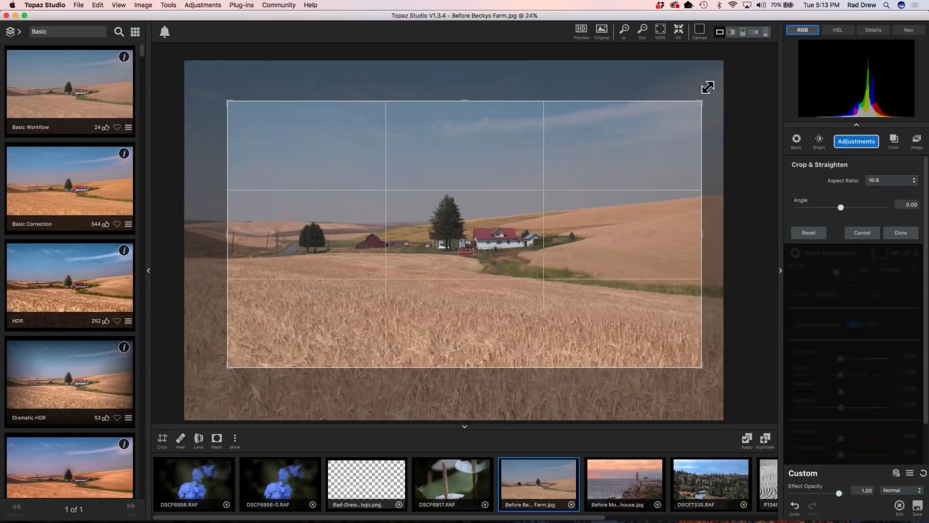
left_click_drag(213, 89, 197, 84)
mouse_move(627, 291)
left_mouse_down()
mouse_move(628, 272)
mouse_move(628, 288)
left_mouse_up()
left_click(896, 234)
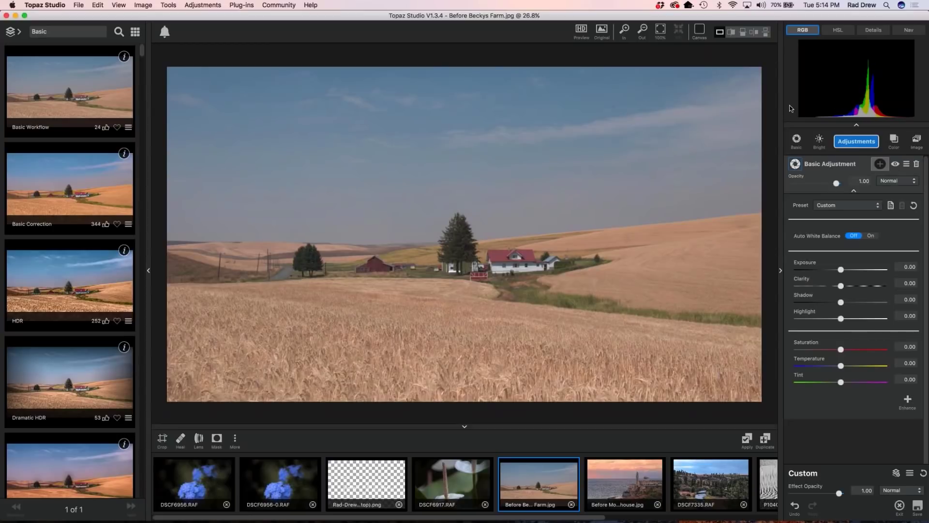
- Set the Basic Adjustment's Shadow to -0.81, Highlight to 0.69, Exposure to 0.08 and Clarity to 0.22
left_click_drag(843, 304, 805, 304)
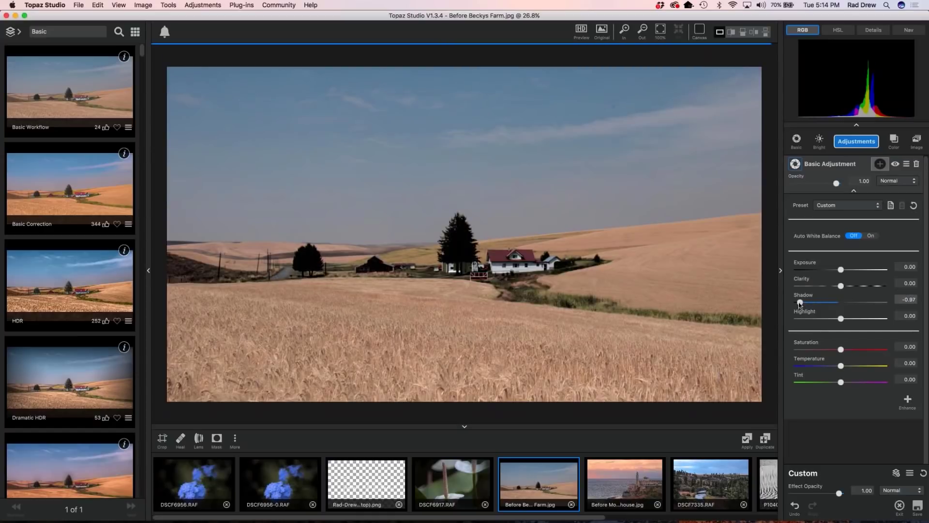
left_click_drag(805, 304, 870, 325)
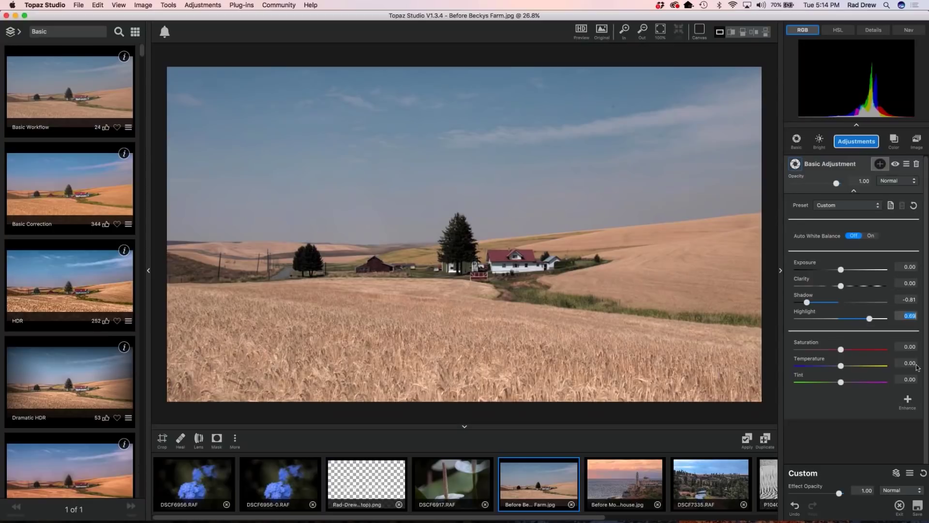
left_click(841, 270)
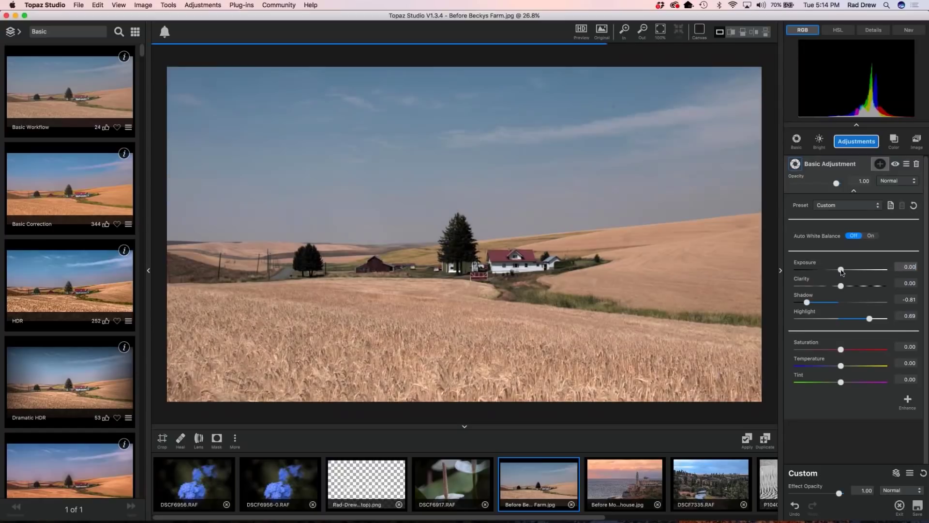
left_click_drag(841, 272, 844, 274)
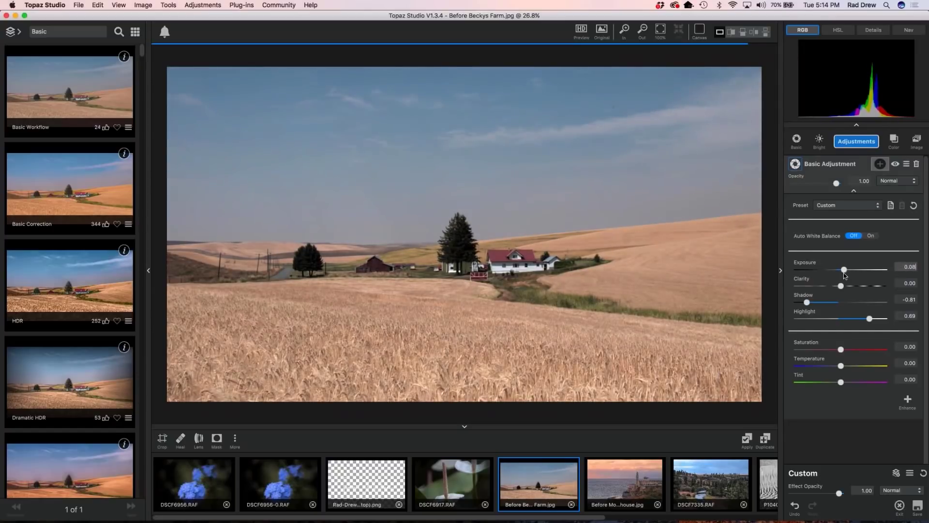
left_click(842, 286)
left_click_drag(843, 288, 851, 286)
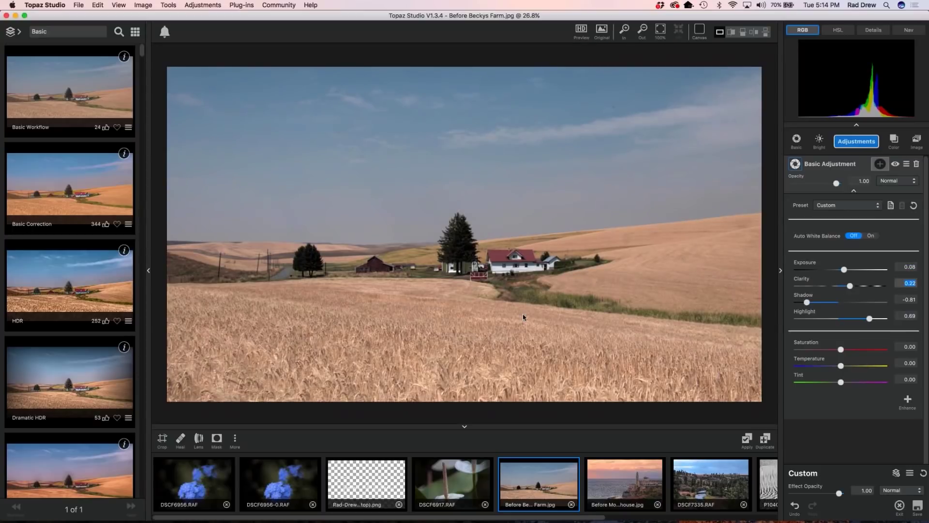
- Set the Basic Adjustment's Saturation to 0.15 on the farm photo
key("super+0")
key("super+equal")
left_click(844, 350)
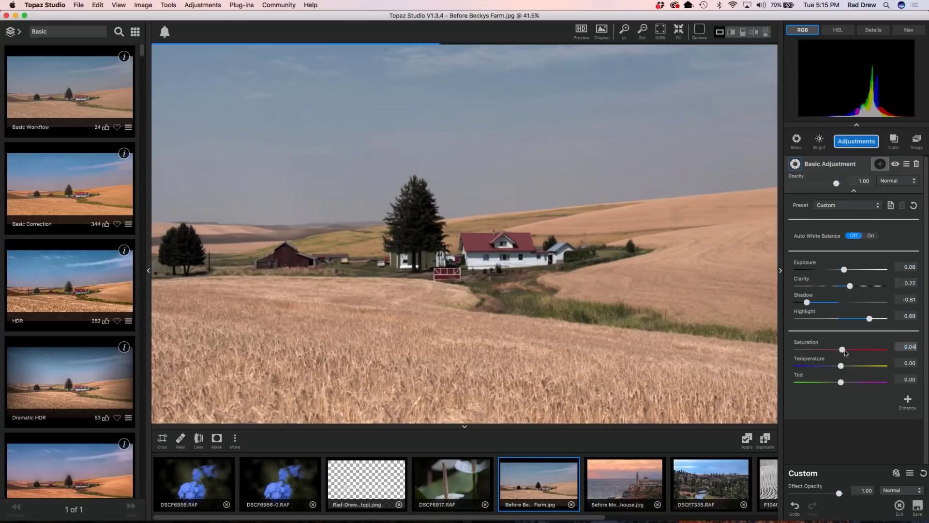
left_click_drag(844, 349, 847, 349)
key("super+0")
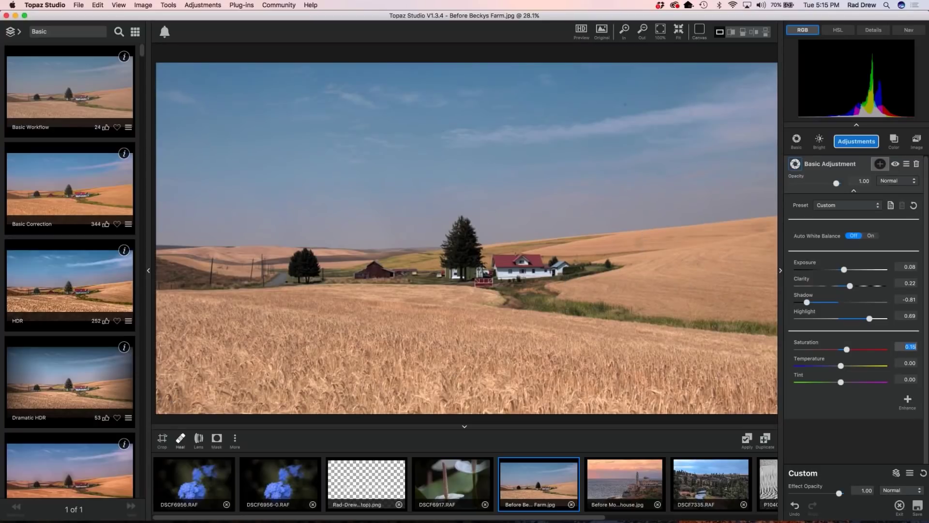
- Remove the small dust spot in the sky with the Healing Brush at a brush size of 0.11, and finish healing
left_click(179, 439)
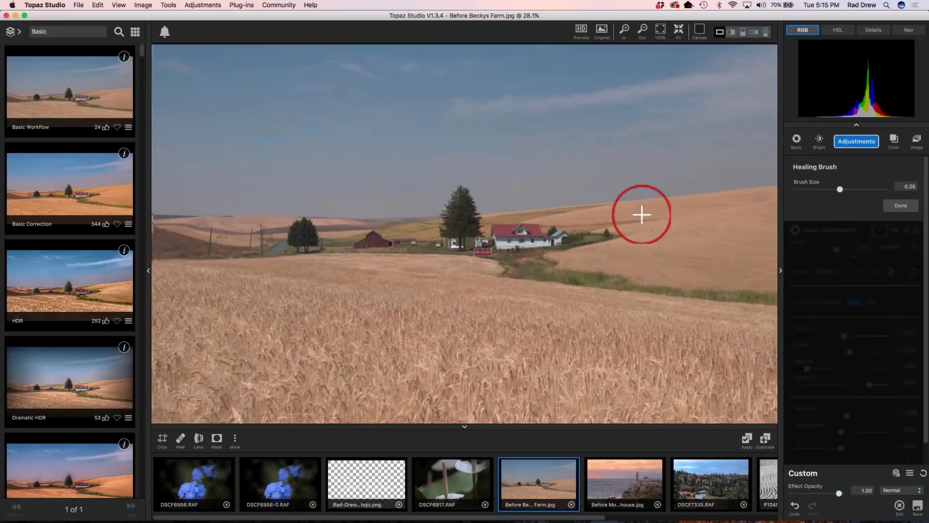
left_click_drag(841, 189, 816, 190)
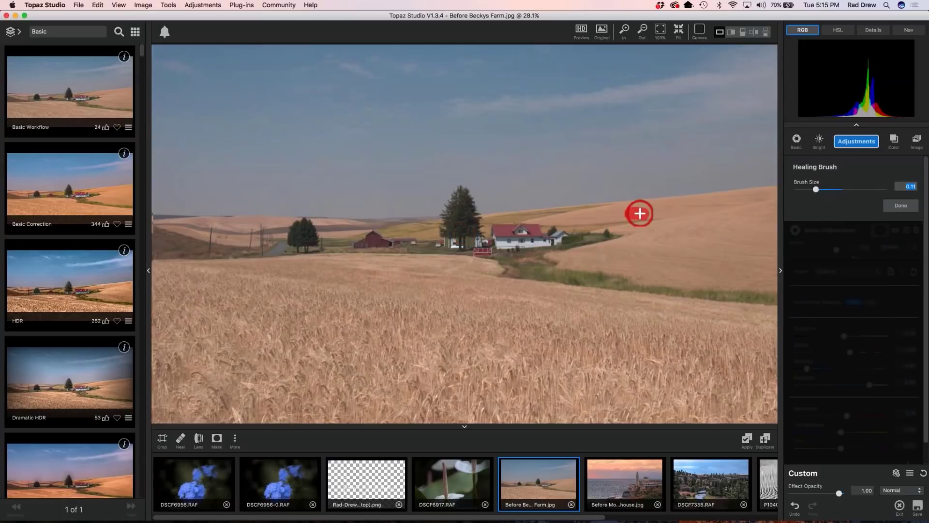
left_click(624, 75)
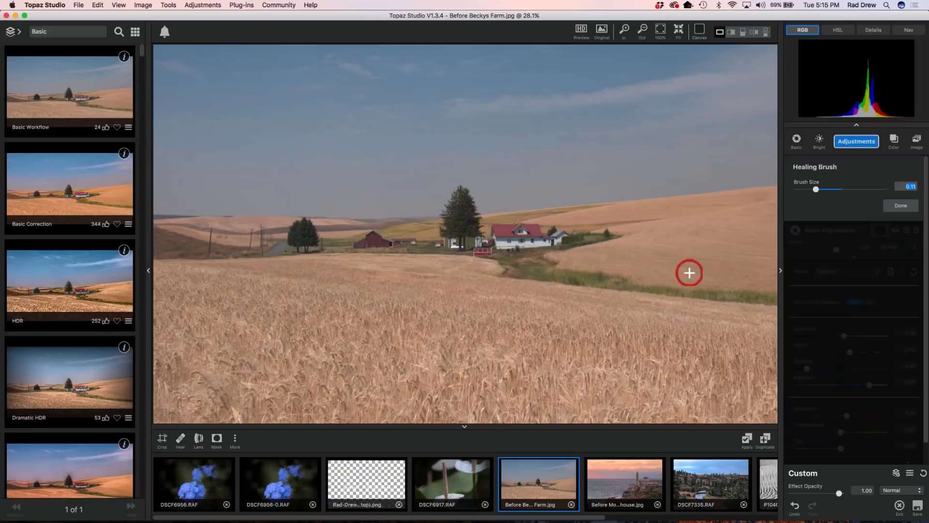
left_click(901, 206)
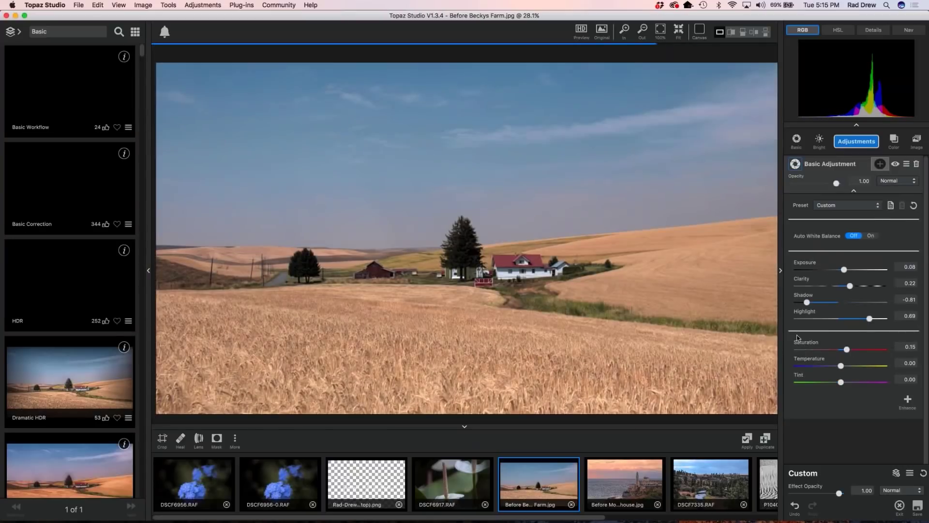
- Collapse the Basic Adjustment, add a Precision Contrast adjustment and look through its Contrast, Lighting and Color settings
left_click(854, 191)
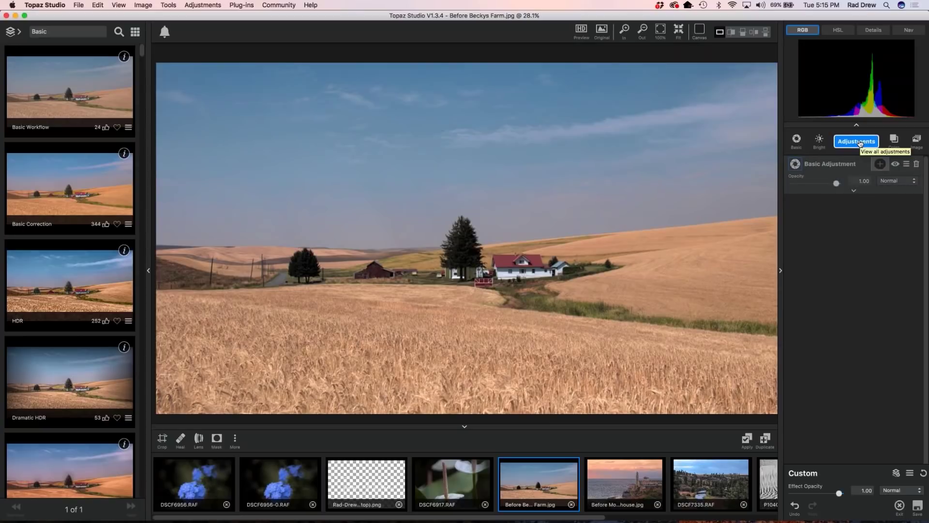
left_click(860, 142)
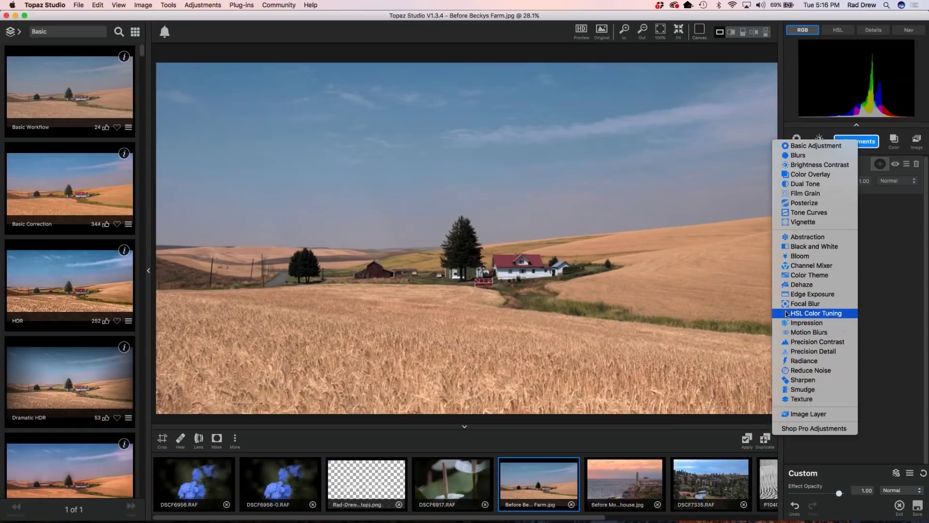
left_click(825, 342)
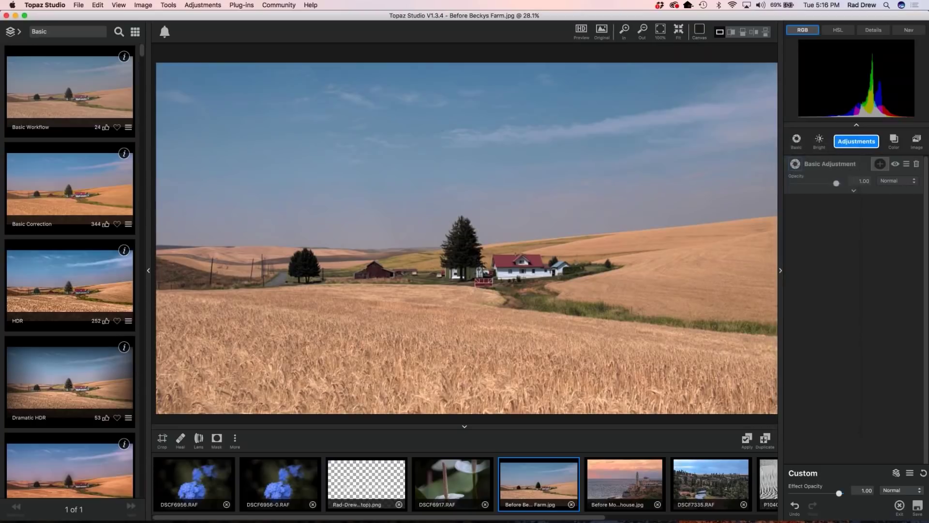
scroll(850, 301, "down", 3)
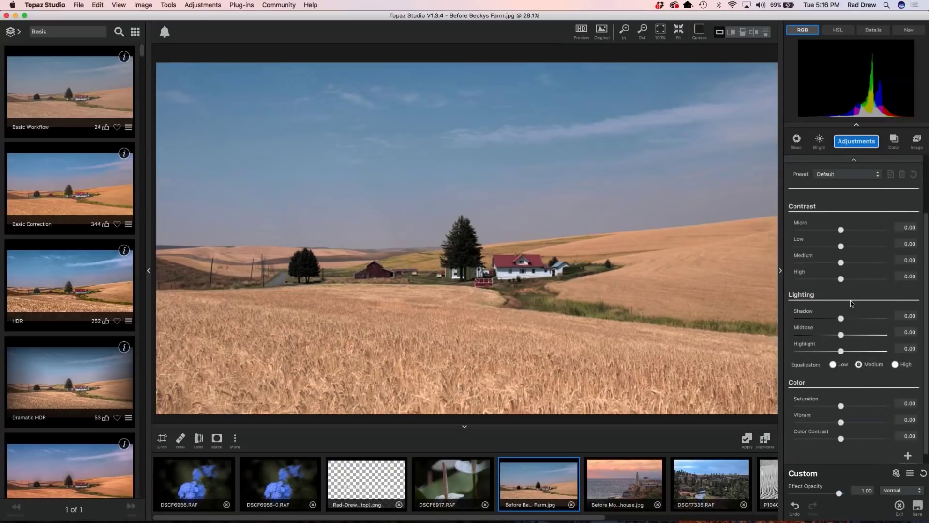
scroll(842, 306, "down", 1)
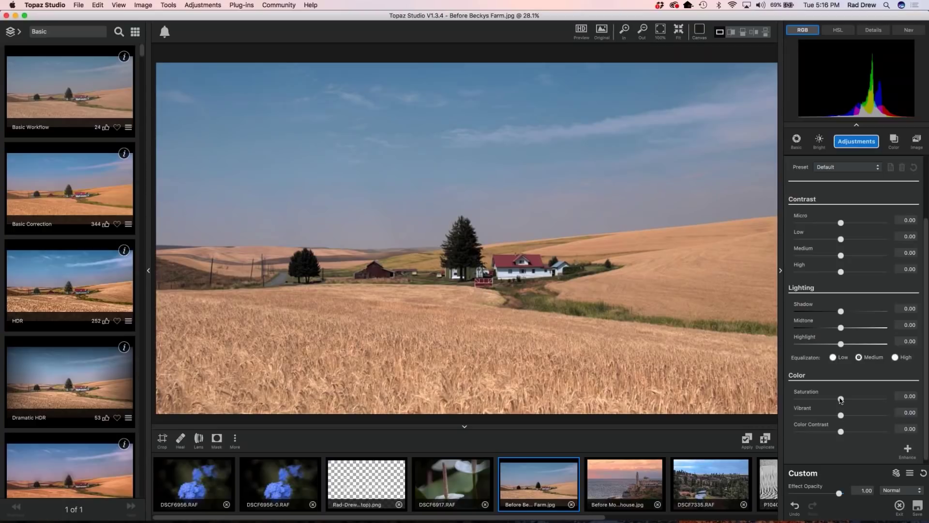
scroll(854, 301, "up", 3)
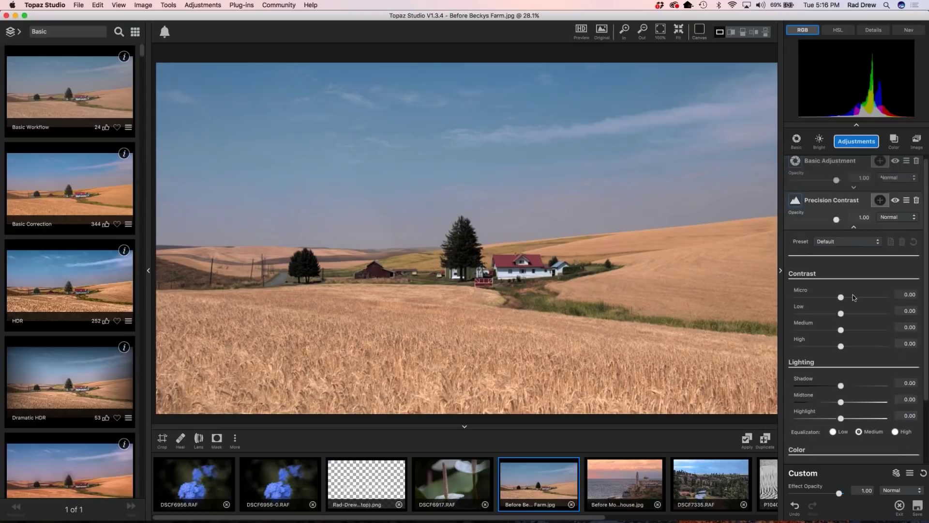
scroll(855, 301, "down", 2)
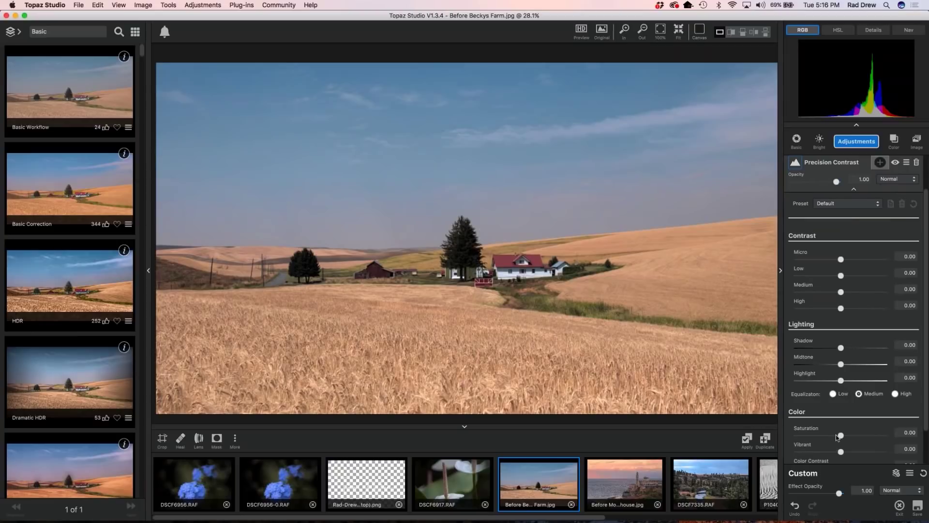
- With Precision Contrast Saturation temporarily at -1.00, set Lighting Shadow to -0.59, Midtone to -0.35 and Highlight to 0.98, and reset Saturation to 0.00
left_click_drag(836, 435, 786, 435)
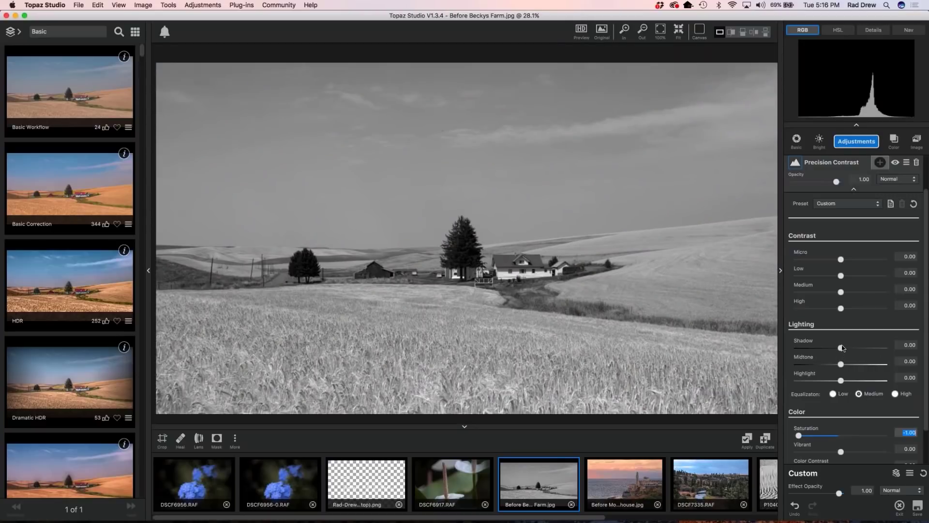
left_click_drag(841, 349, 817, 350)
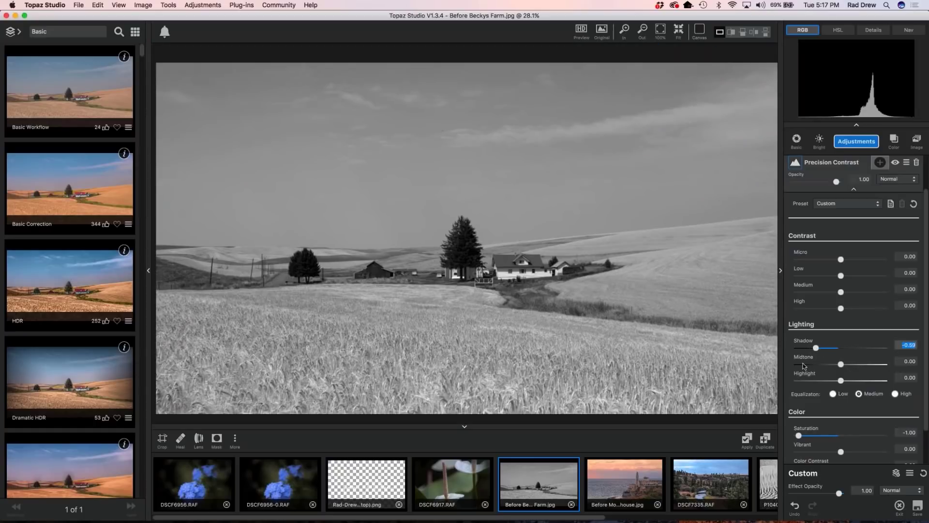
left_click(841, 364)
left_click_drag(841, 364, 882, 384)
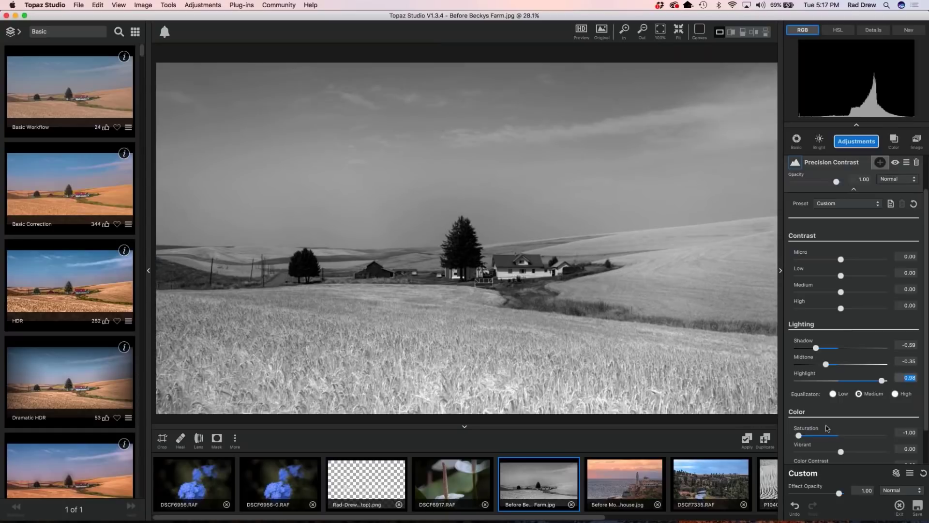
scroll(842, 424, "down", 2)
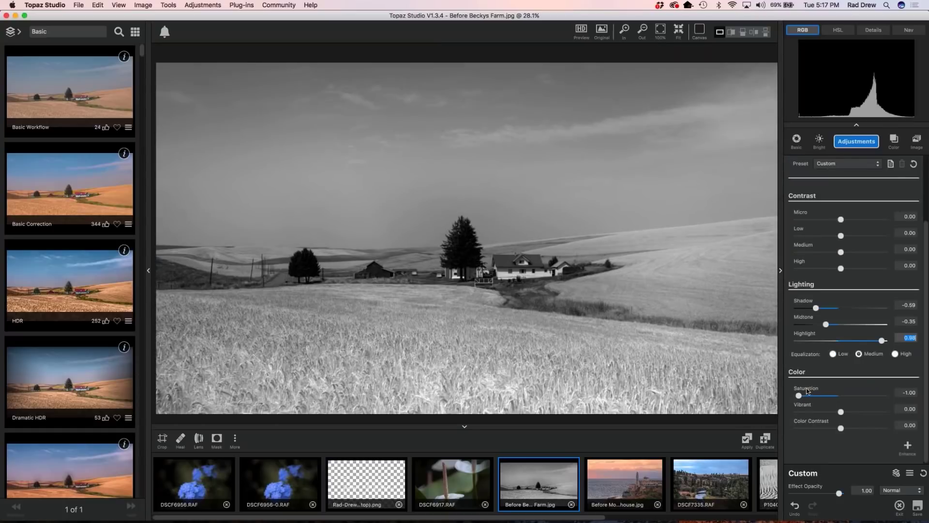
double_click(806, 391)
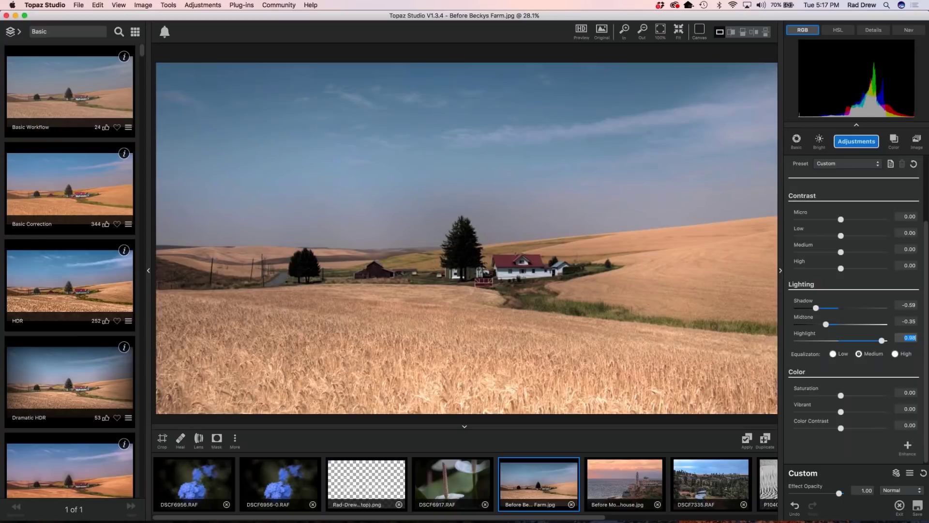
- Compare Micro contrast at 1.00 and -1.00 on a closer view of the farmhouse, and set it to 0.21
scroll(560, 315, "up", 5)
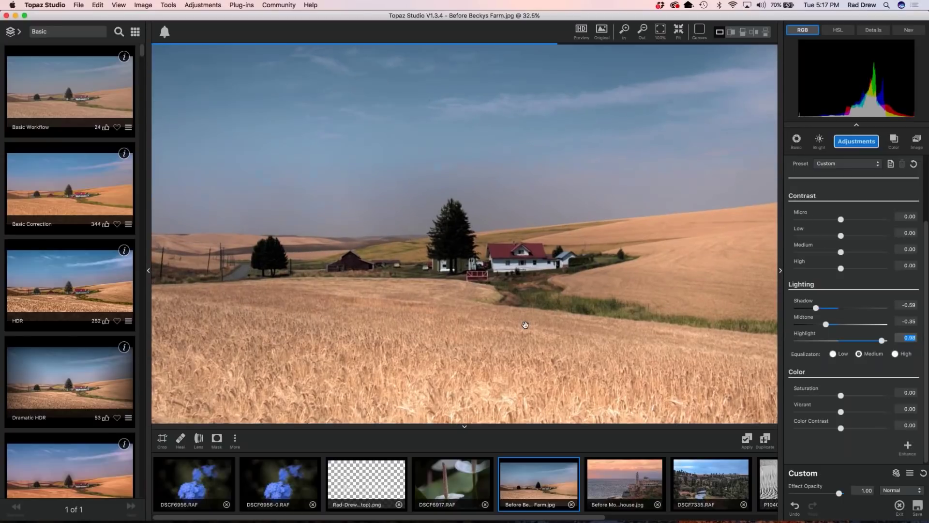
scroll(560, 315, "up", 1)
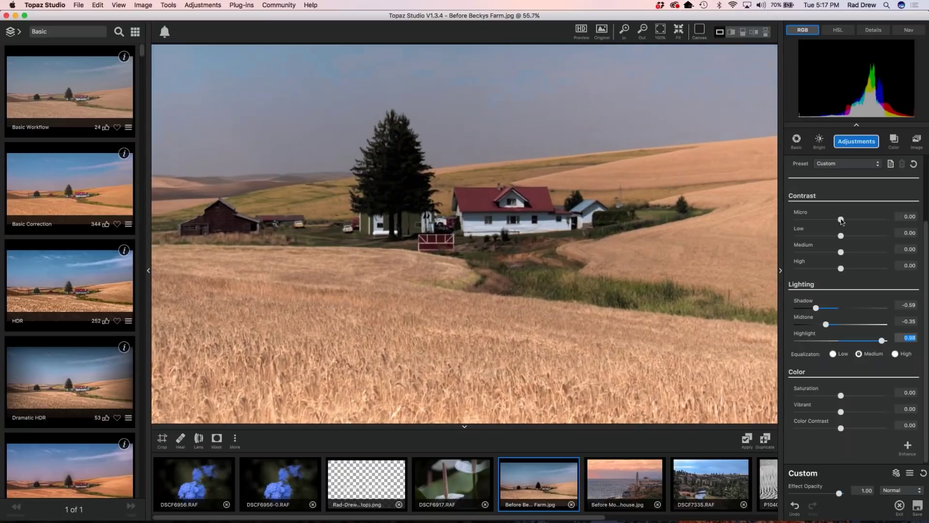
left_click_drag(841, 219, 888, 220)
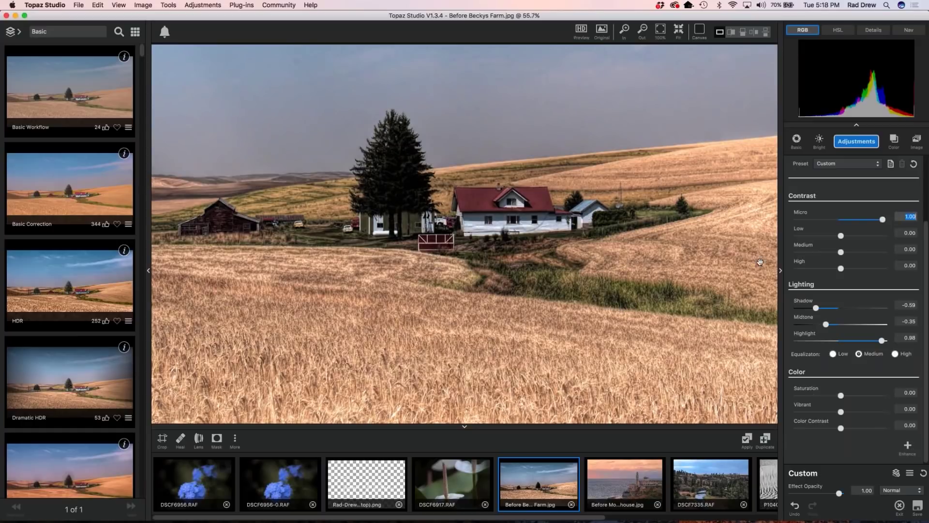
left_click(883, 221)
left_click_drag(882, 221, 866, 224)
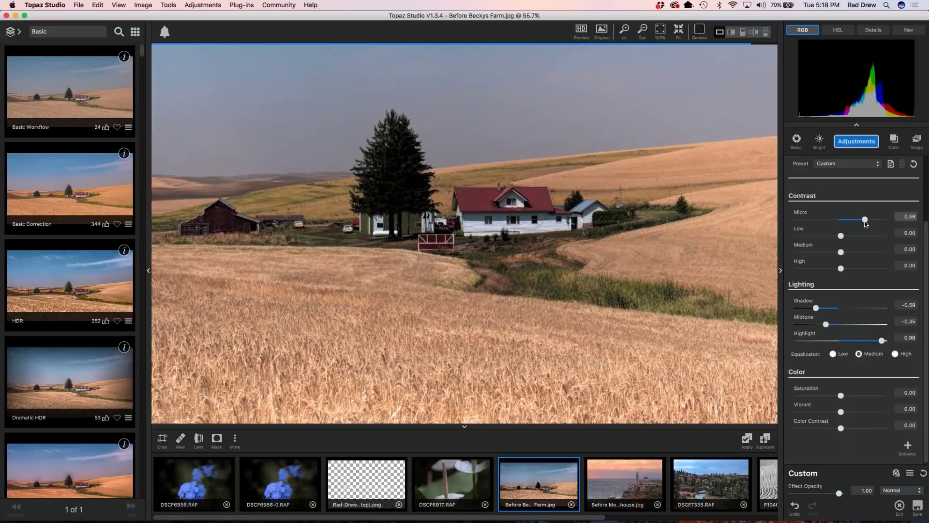
left_click_drag(866, 224, 663, 236)
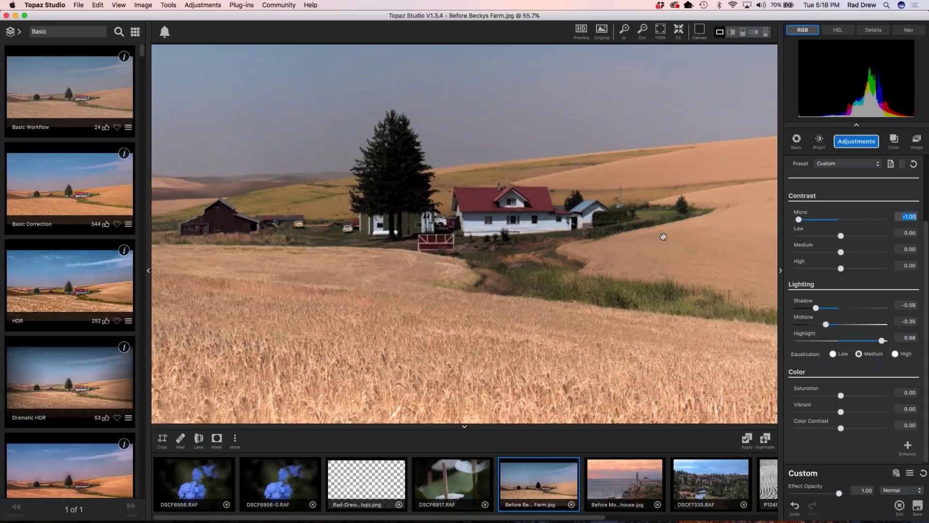
scroll(663, 236, "up", 2)
left_click(849, 221)
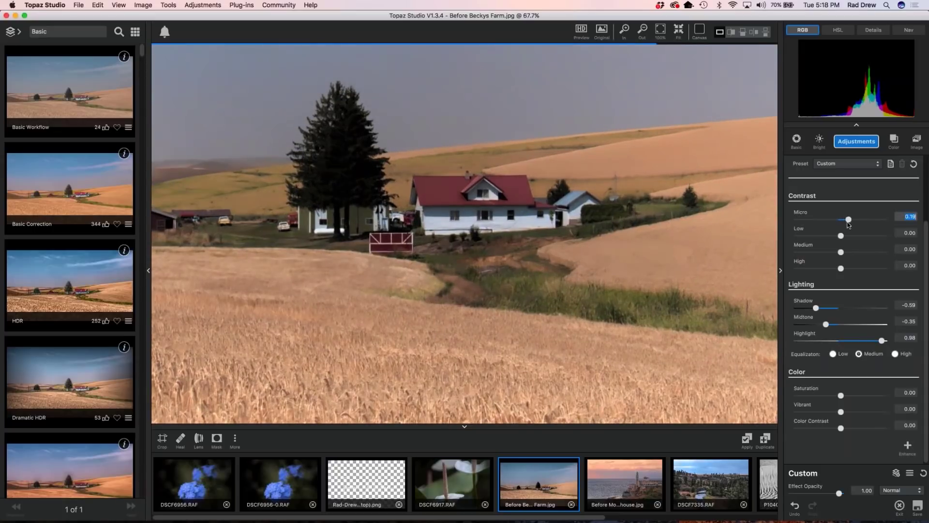
left_click(851, 221)
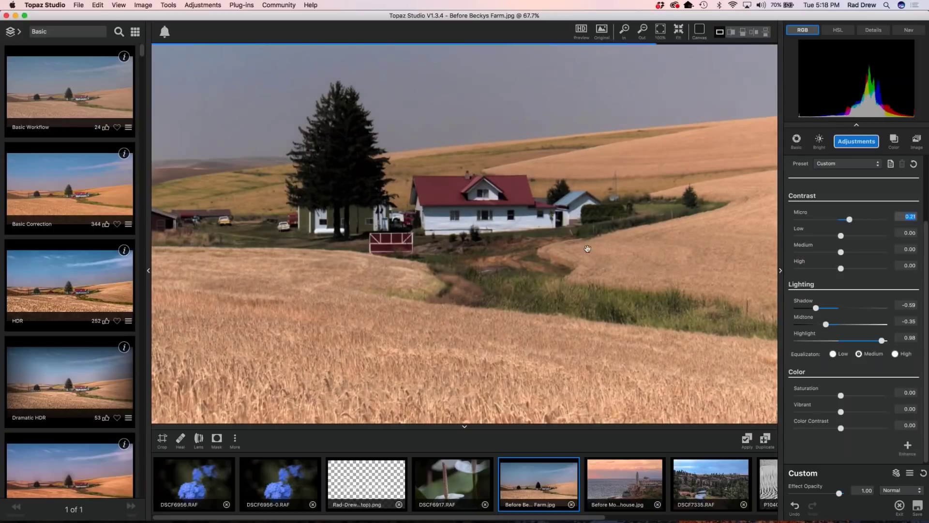
- Try Low contrast at 1.00, reduce it to 0.10, and set Medium contrast to 0.12
left_click_drag(841, 236, 893, 237)
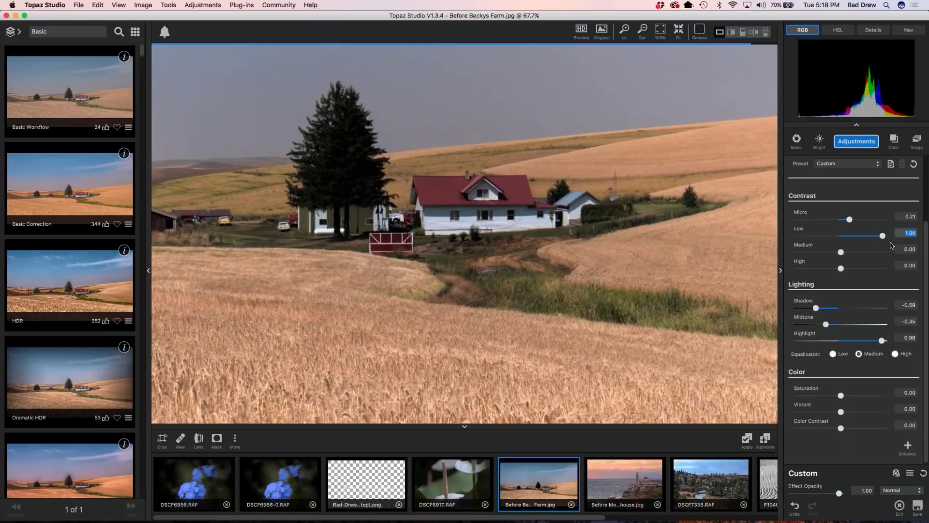
left_click_drag(882, 236, 845, 242)
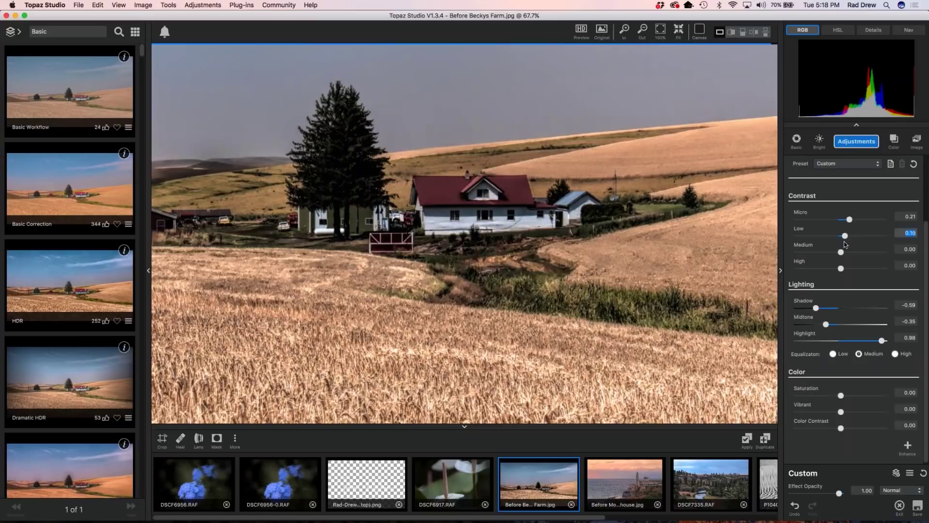
left_click_drag(841, 252, 846, 252)
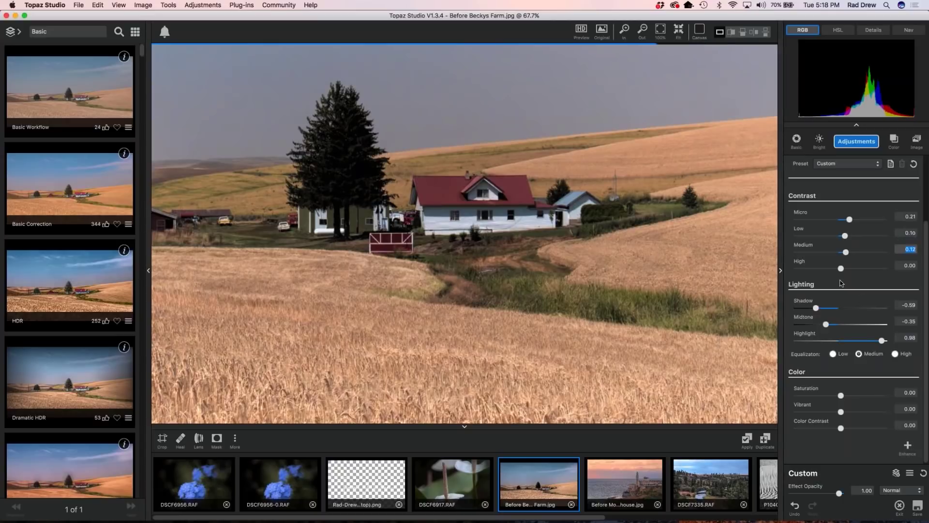
- Try High contrast at 1.00 and examine its effect on the photo, and lower it to -0.22
left_click_drag(840, 269, 882, 268)
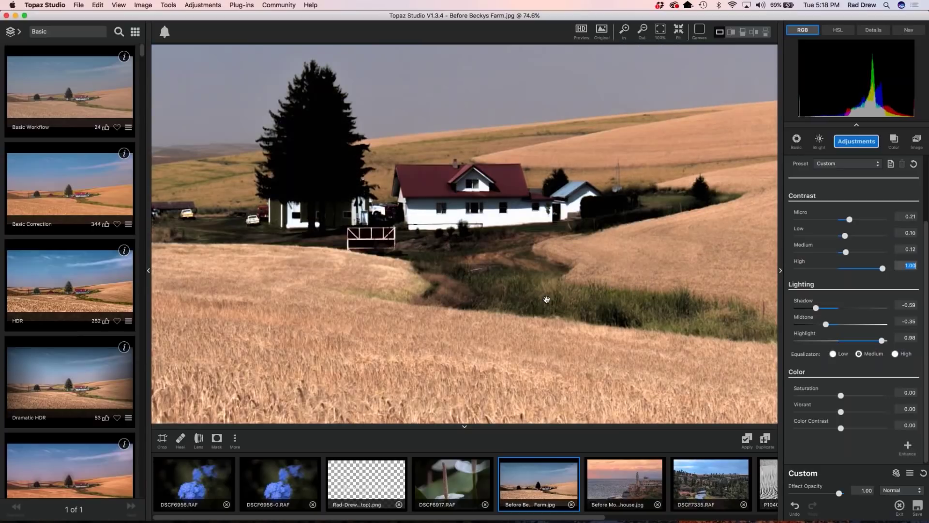
scroll(547, 300, "down", 2)
scroll(559, 316, "down", 4)
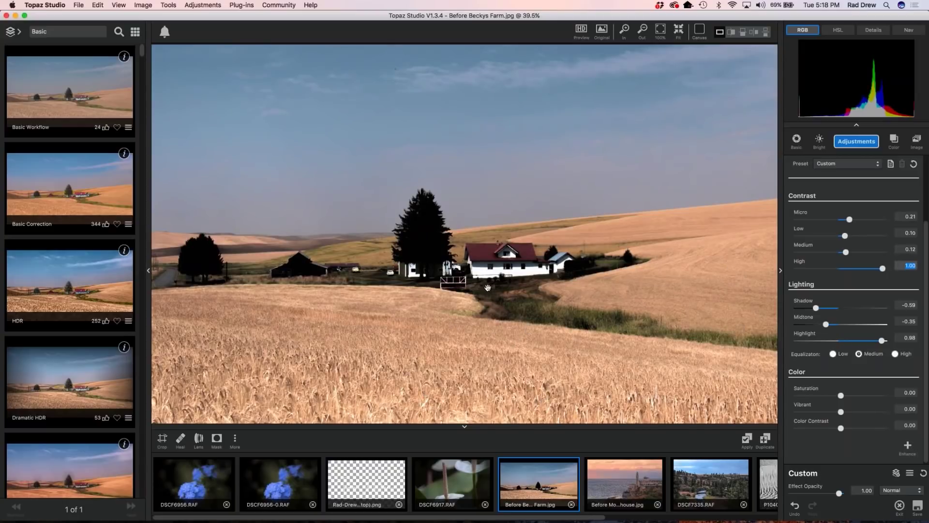
left_click_drag(882, 269, 829, 271)
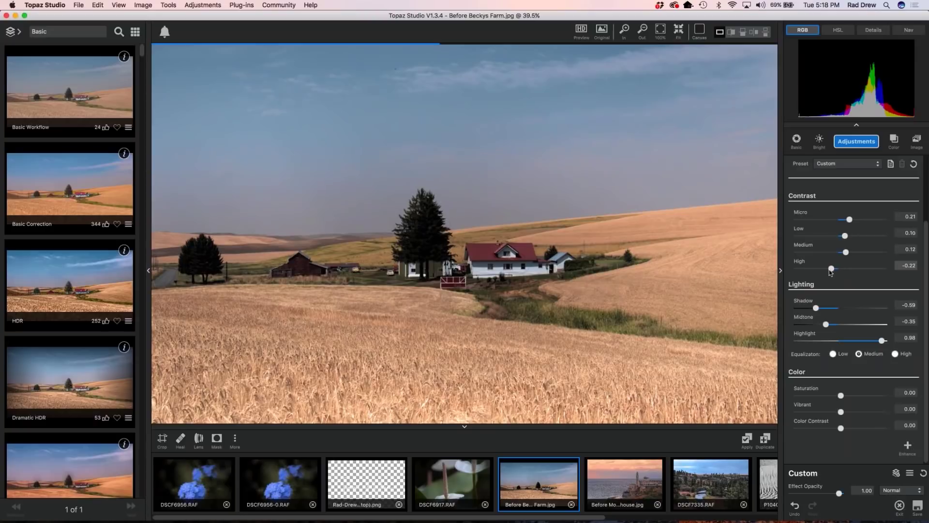
- Check the dark areas around the farmhouse and set the Precision Contrast Lighting Shadow to -0.40
scroll(591, 318, "up", 2)
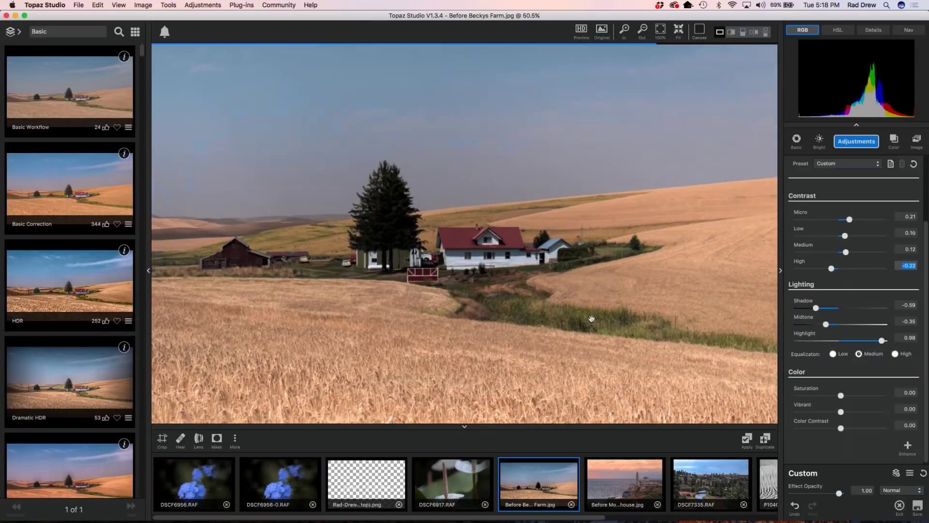
scroll(591, 319, "up", 1)
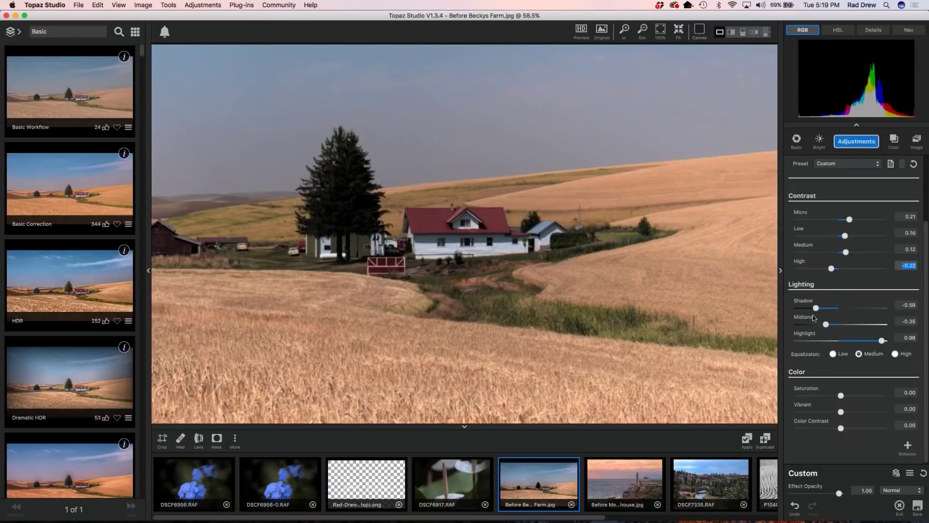
scroll(688, 331, "up", 1)
scroll(688, 331, "down", 2)
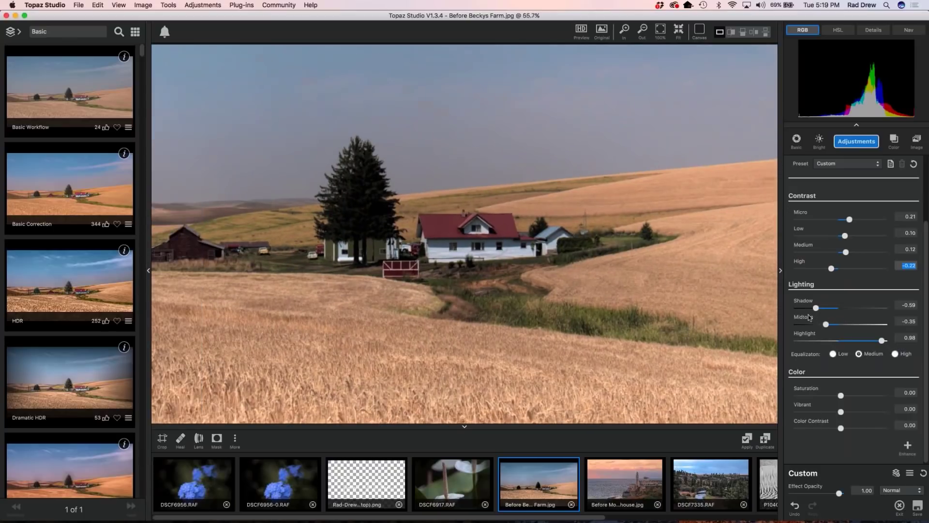
left_click_drag(816, 307, 824, 310)
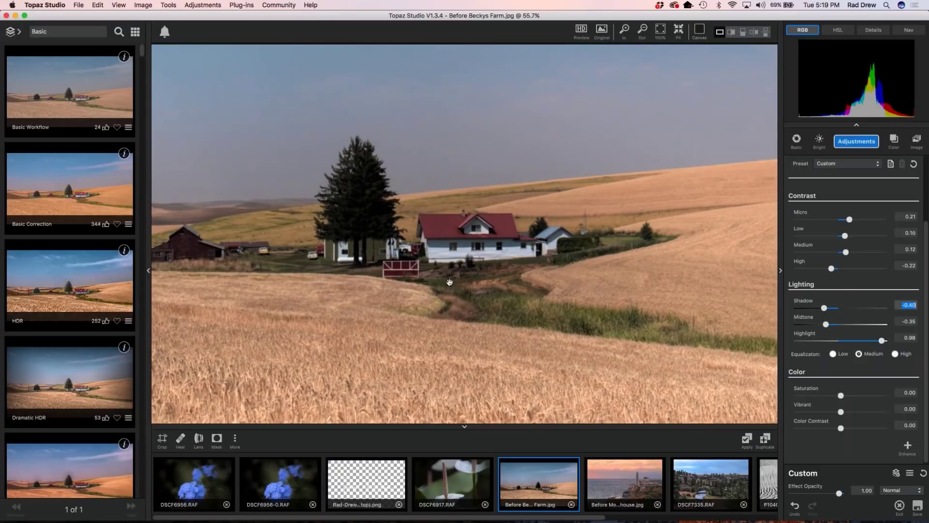
- Rebalance the Precision Contrast Lighting with Shadow at 0.58, Midtone at -0.16 and Highlight at 0.71
scroll(450, 282, "down", 5)
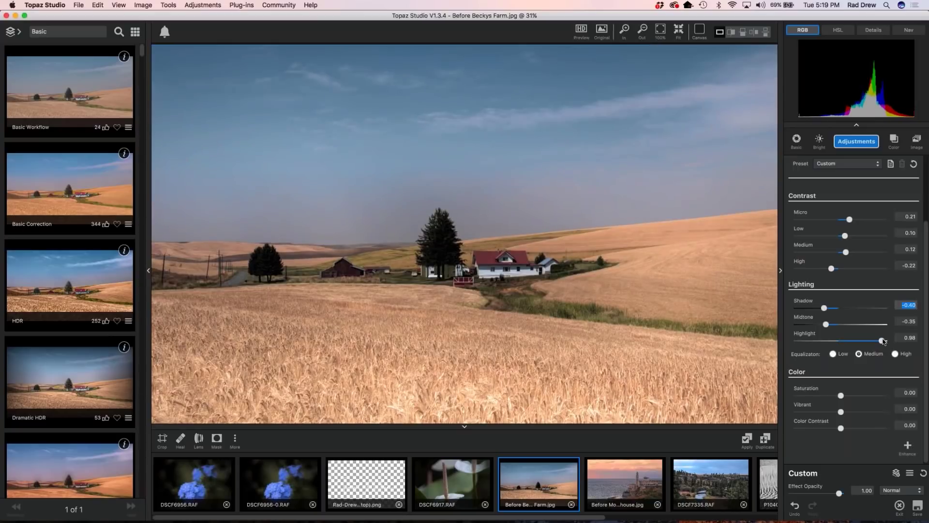
left_click(824, 308)
left_click_drag(825, 308, 833, 325)
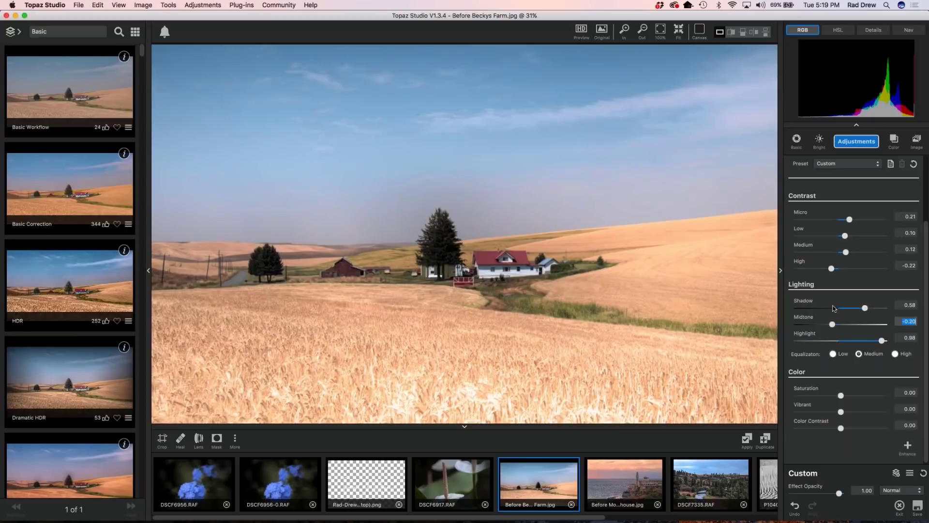
left_click_drag(832, 325, 827, 325)
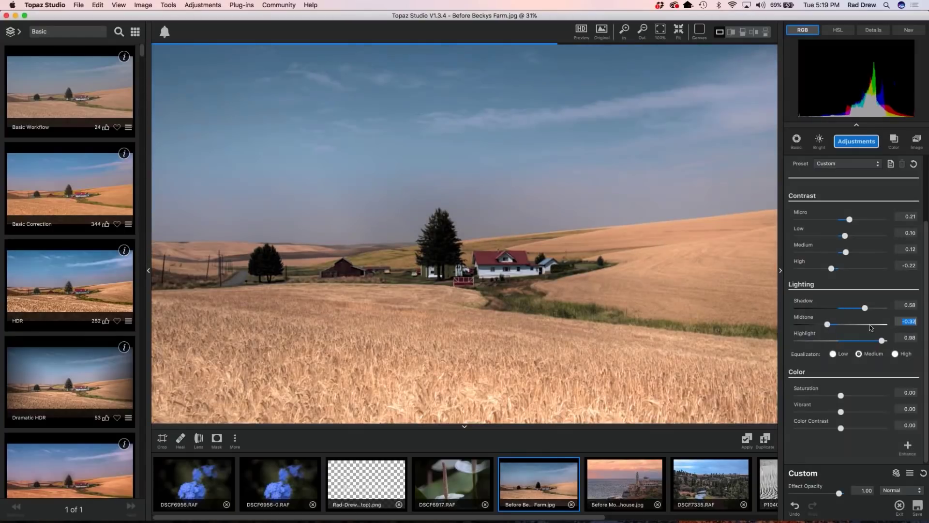
left_click(849, 219)
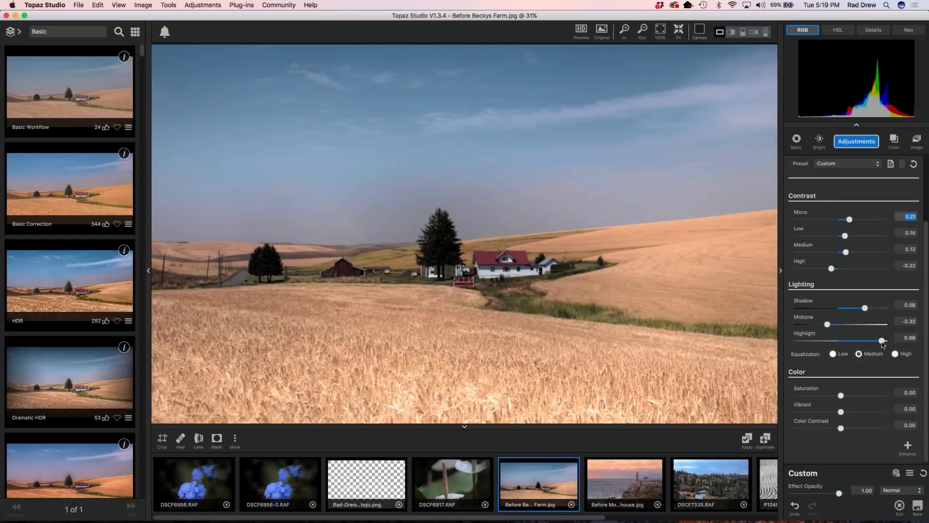
left_click_drag(882, 341, 835, 325)
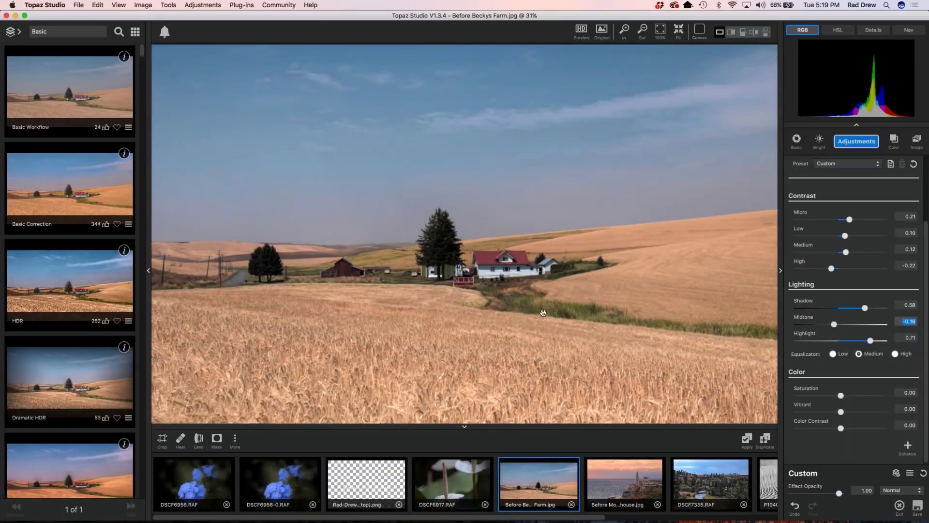
scroll(810, 361, "down", 1)
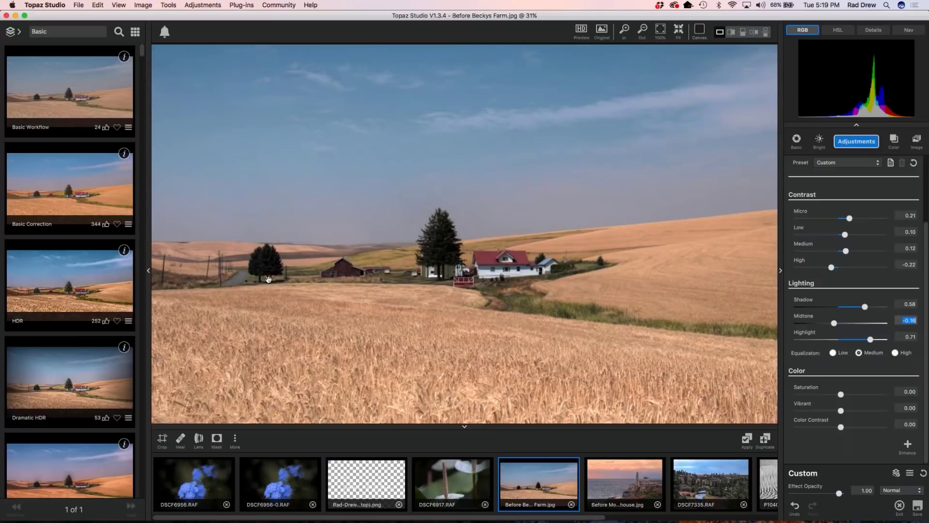
- Fit the whole photo in view and set the Precision Contrast Color Saturation to 0.21
key("super+0")
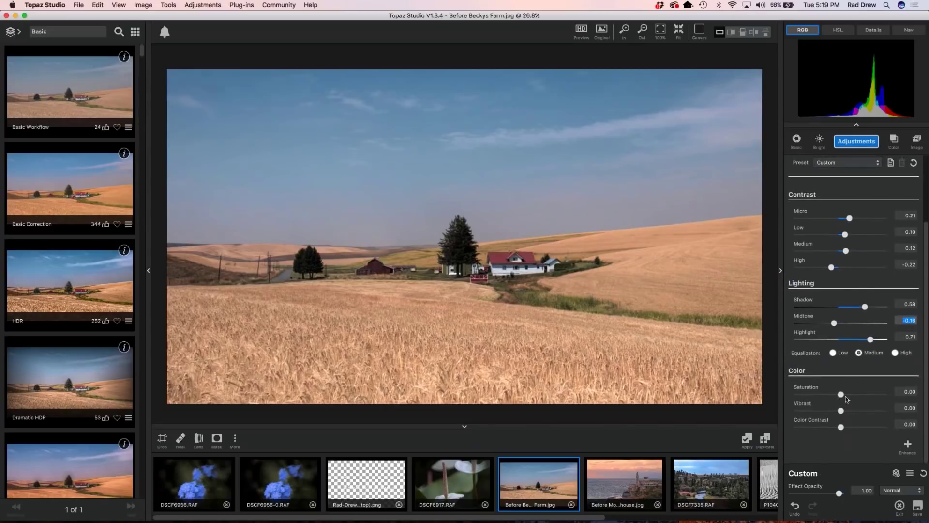
left_click_drag(841, 394, 851, 396)
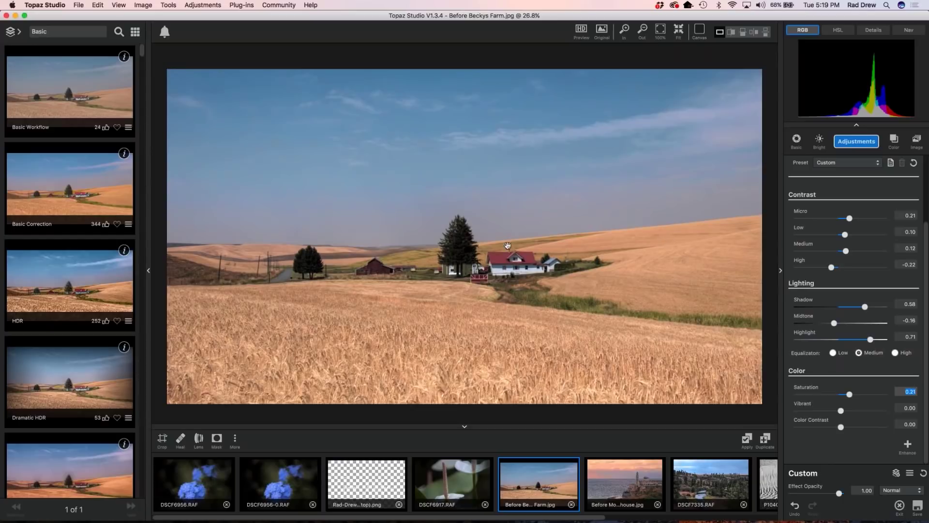
scroll(508, 242, "down", 2)
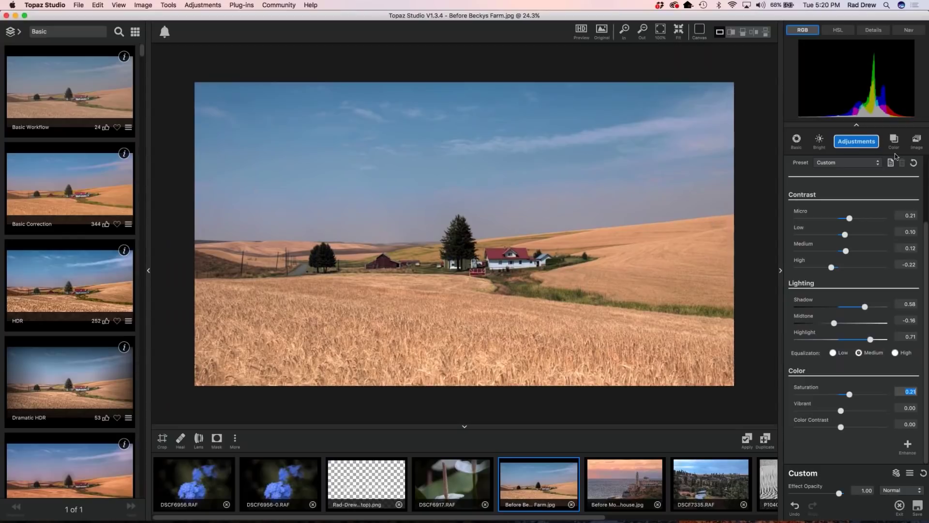
- Compare the edited farm photo with the original, collapse the Precision Contrast settings, and compare with the original again
scroll(881, 203, "up", 5)
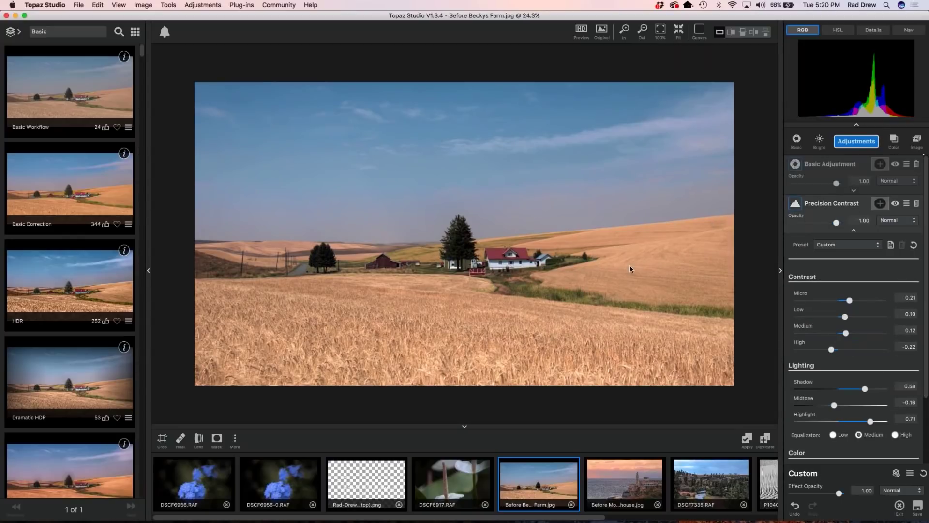
key("backslash")
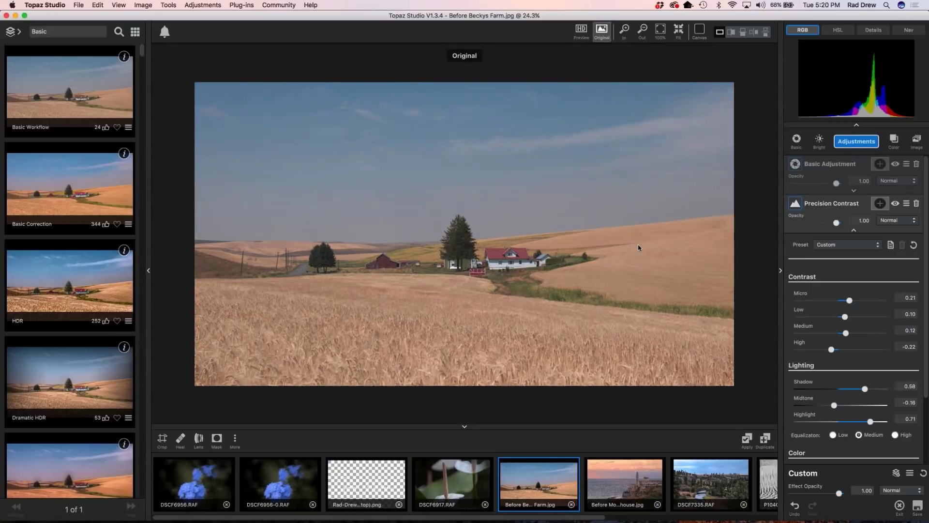
key("backslash")
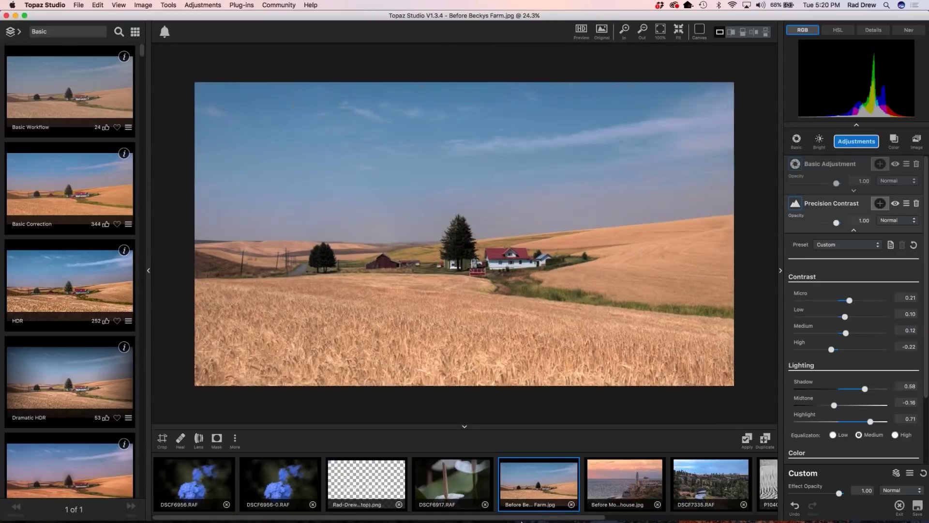
scroll(866, 401, "down", 5)
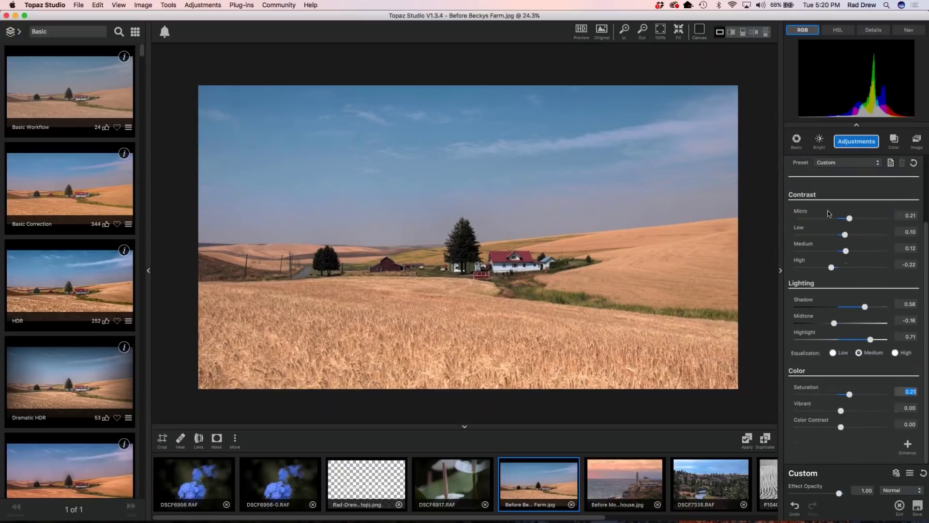
scroll(827, 211, "up", 4)
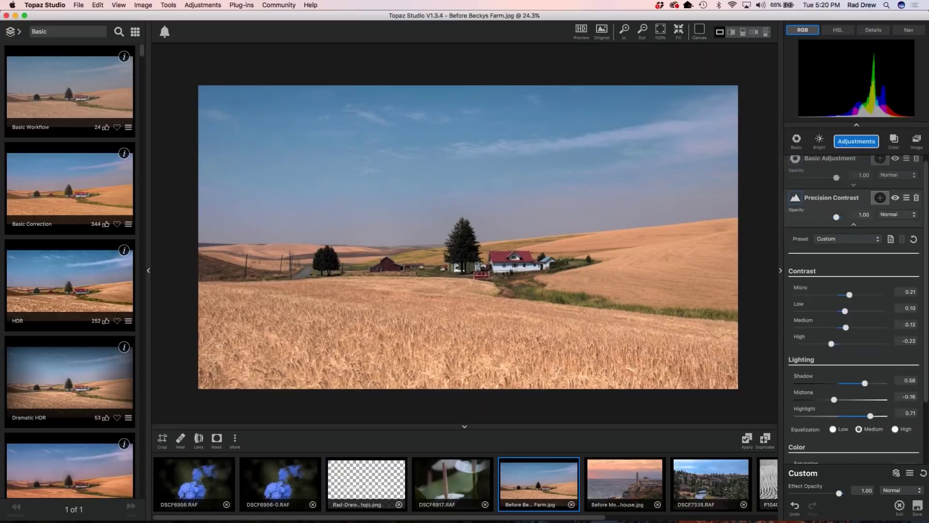
left_click(855, 225)
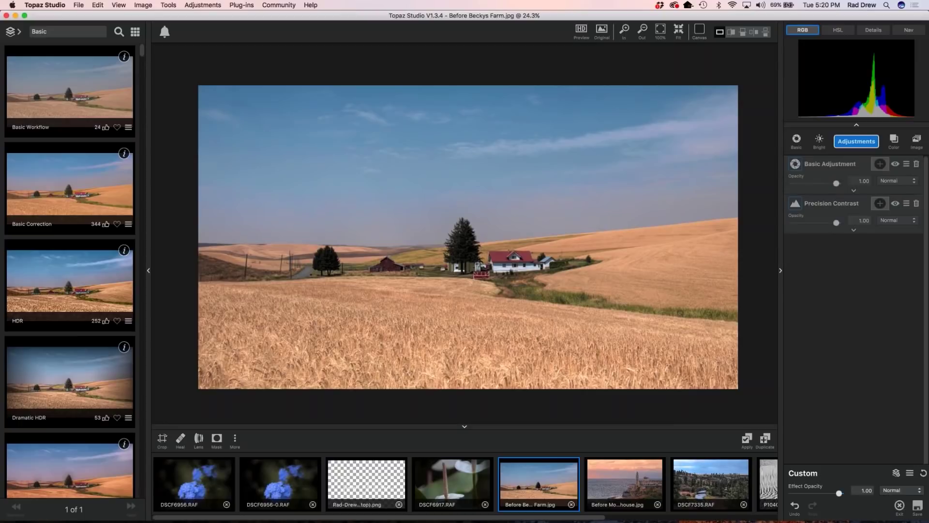
key("backslash")
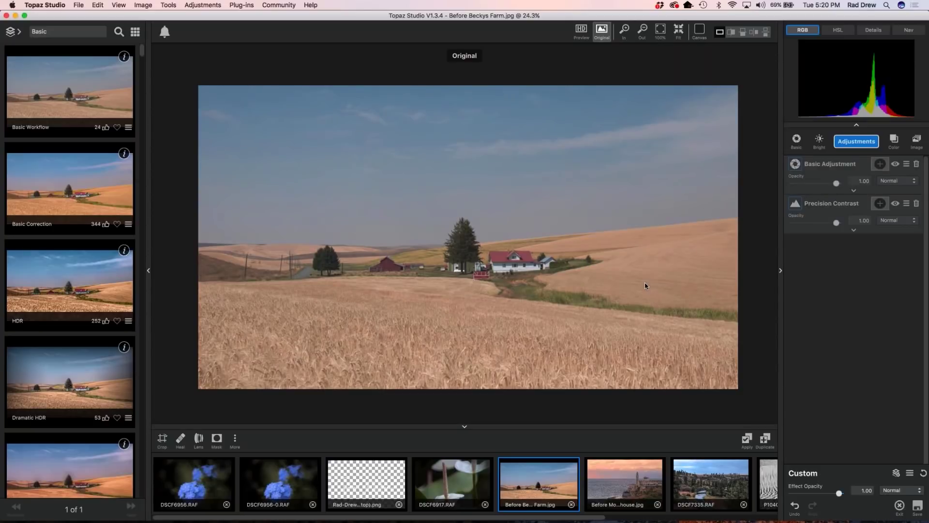
key("backslash")
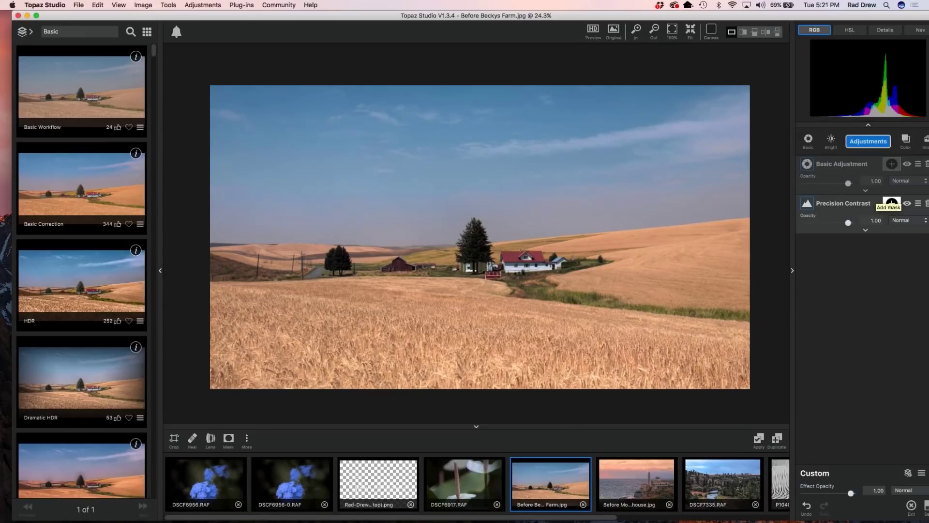
- Add an HSL Color Tuning adjustment to the farm photo
left_click(867, 143)
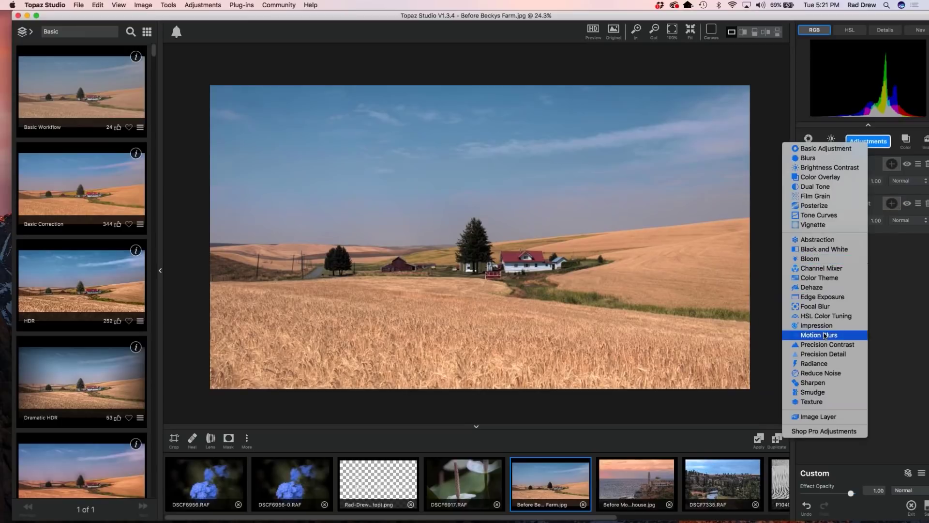
left_click(829, 316)
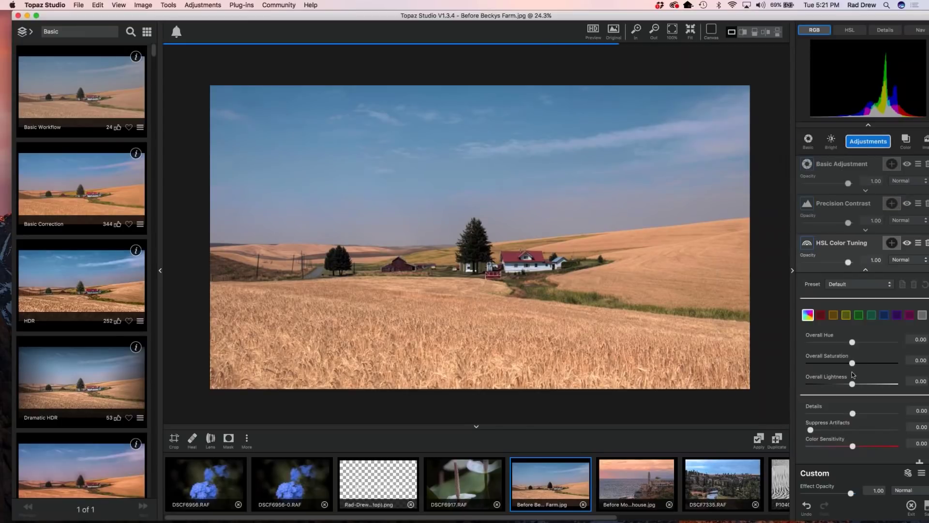
scroll(852, 371, "down", 1)
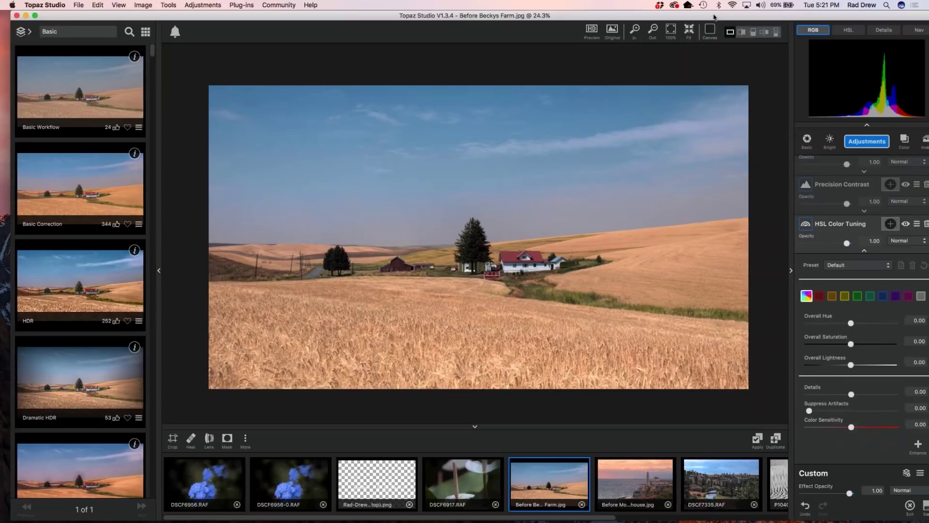
left_click_drag(718, 18, 708, 17)
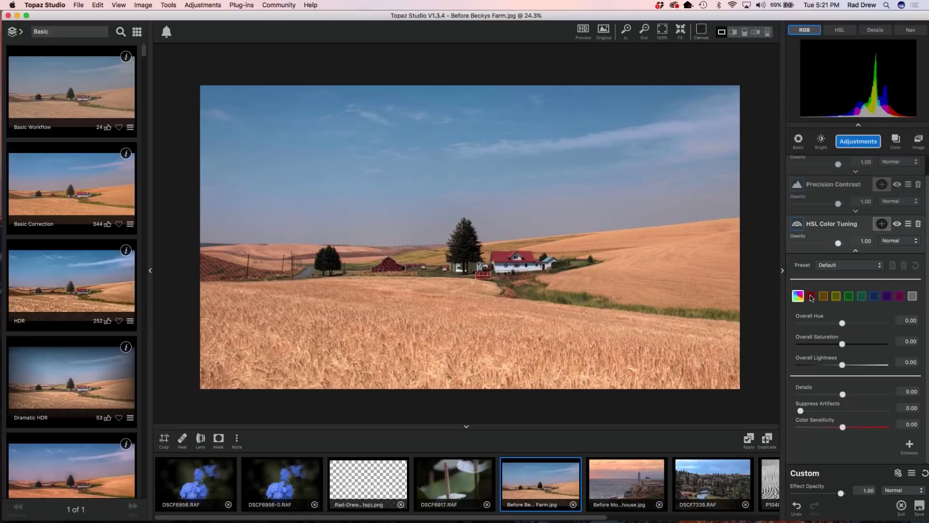
- For the reds in HSL Color Tuning, try Saturation at 1.00, reduce it to 0.25, and set Lightness to 0.18
left_click(811, 296)
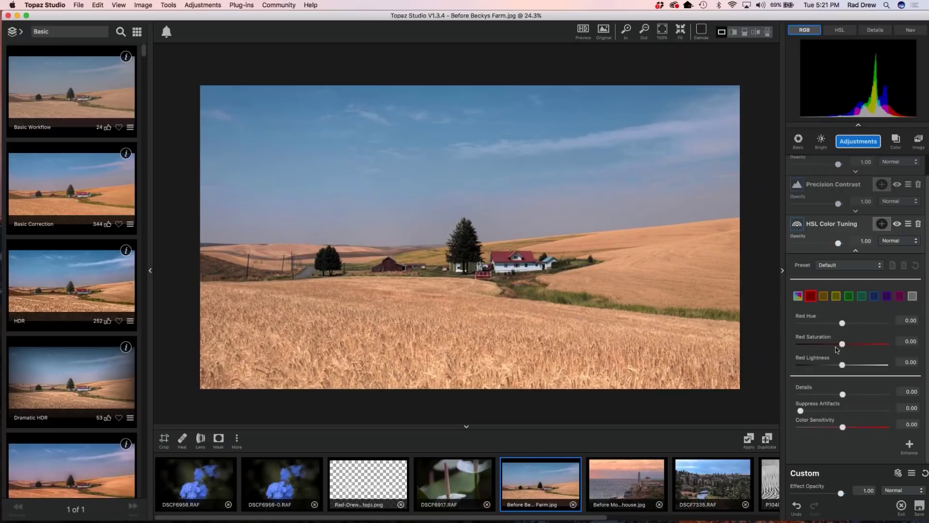
left_click_drag(843, 345, 886, 347)
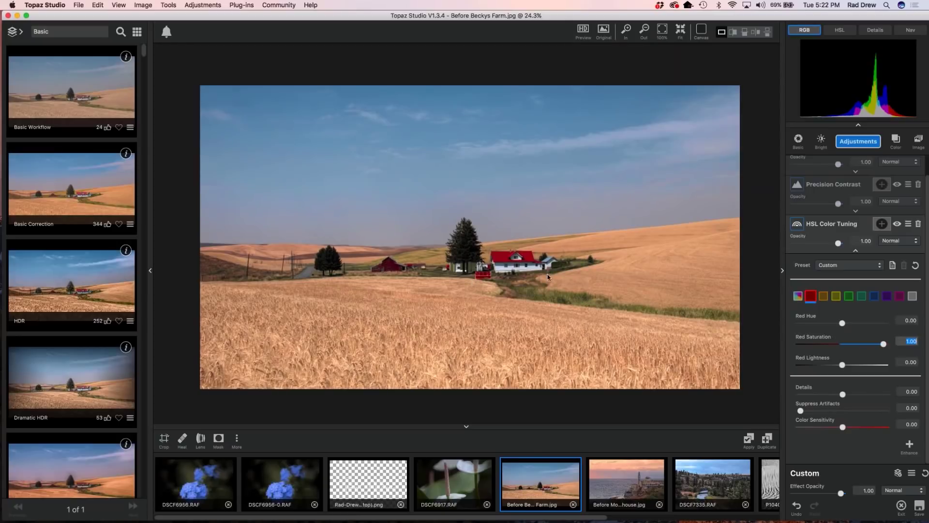
left_click_drag(878, 345, 851, 347)
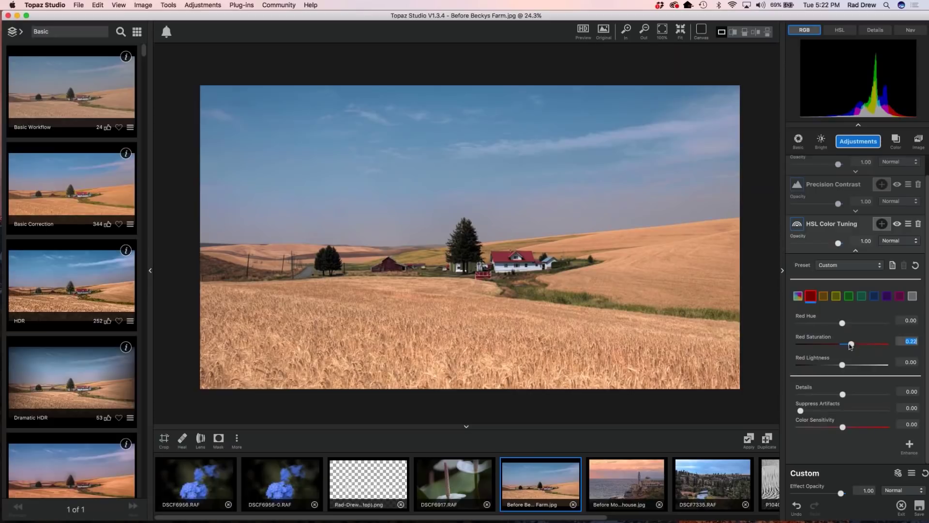
left_click_drag(852, 344, 853, 344)
left_click_drag(842, 366, 866, 367)
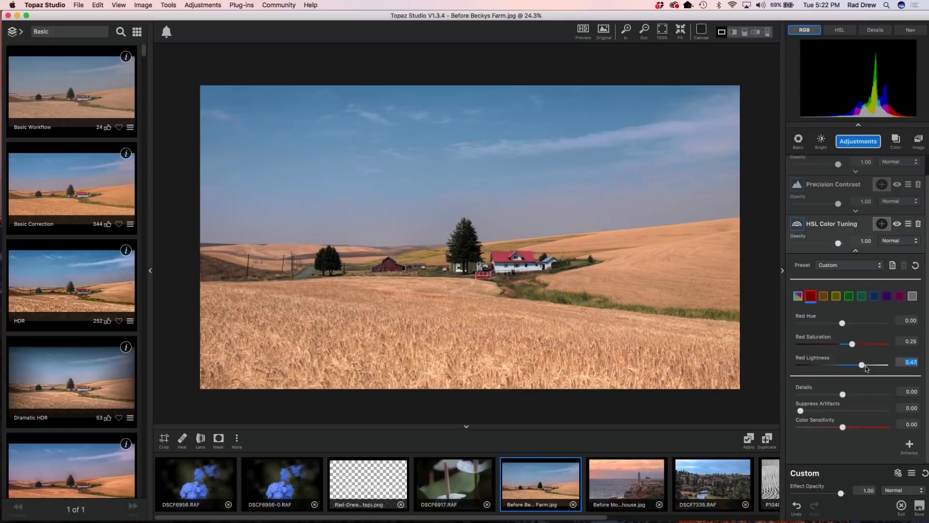
left_click_drag(865, 366, 852, 370)
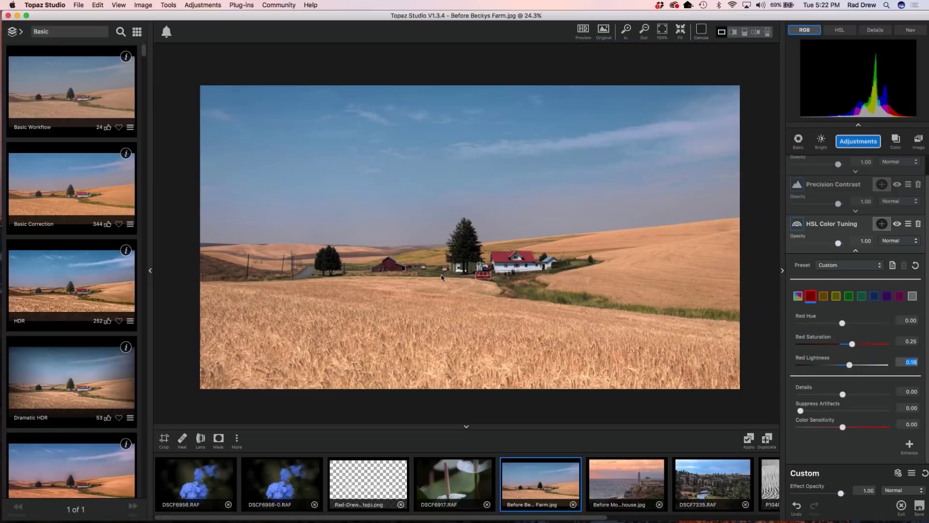
- For the oranges in HSL Color Tuning, try Saturation at 1.00, lower it to 0.28, and set Lightness to 0.14
left_click(824, 297)
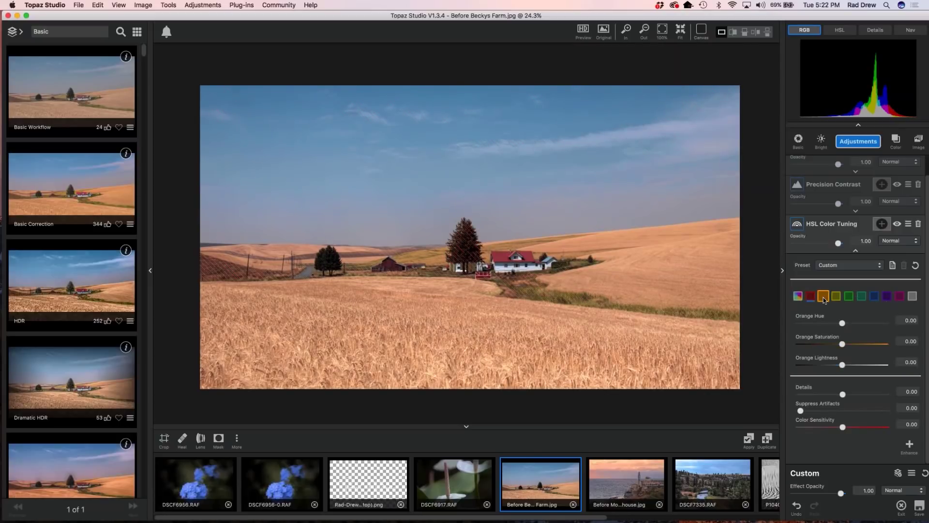
left_click_drag(842, 344, 885, 345)
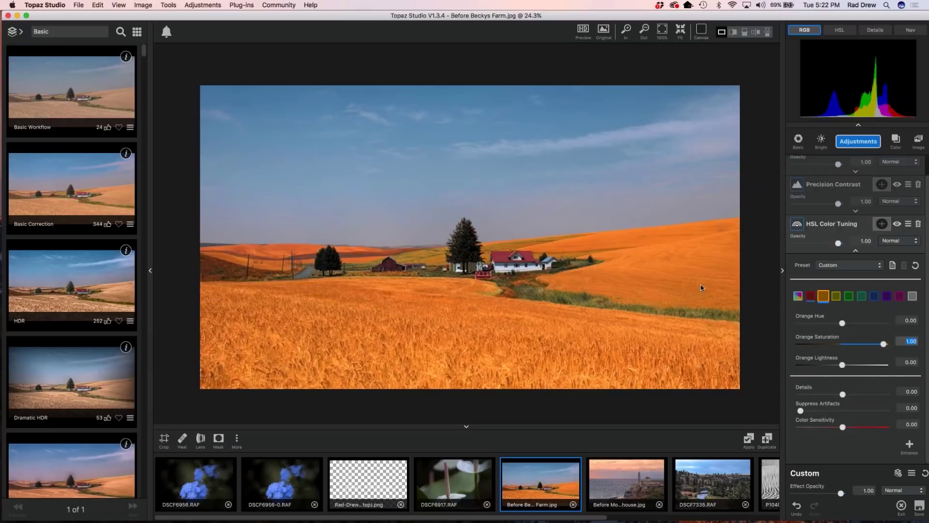
left_click_drag(884, 343, 844, 346)
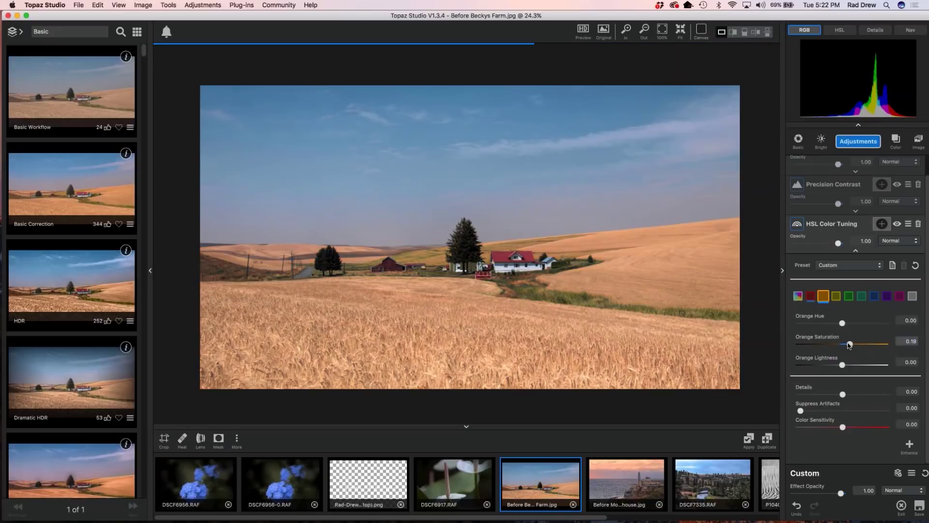
left_click_drag(849, 344, 848, 366)
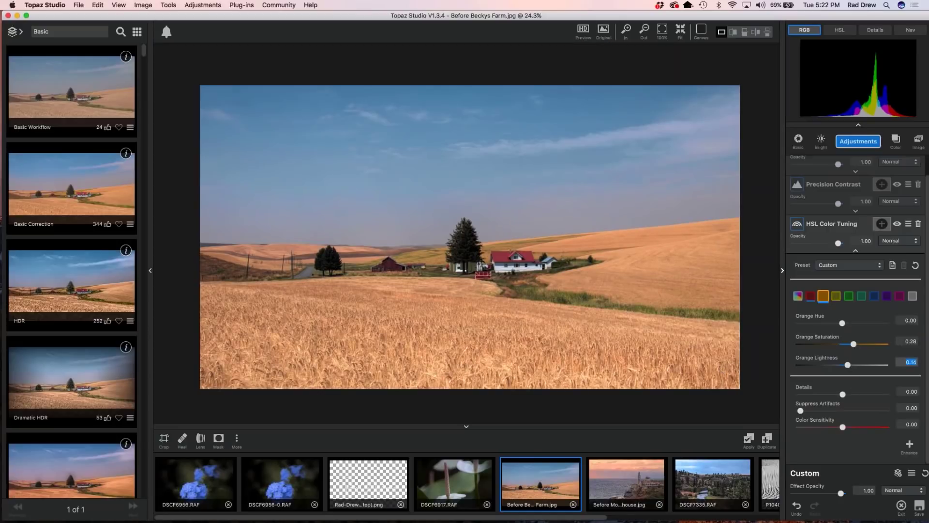
- For the yellows in HSL Color Tuning, try Saturation at 1.00, reduce it to 0.32, and set Lightness to 0.36
left_click(836, 297)
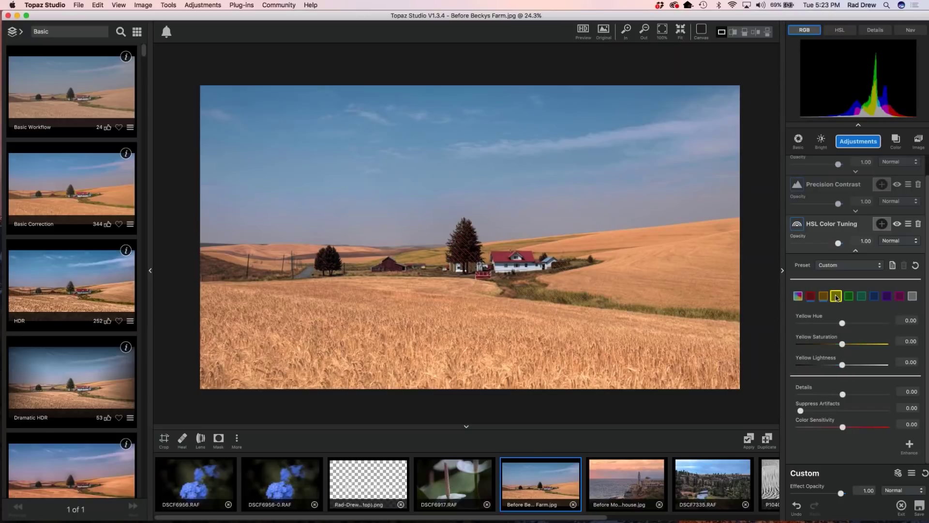
left_click(897, 344)
type("1")
key("Return")
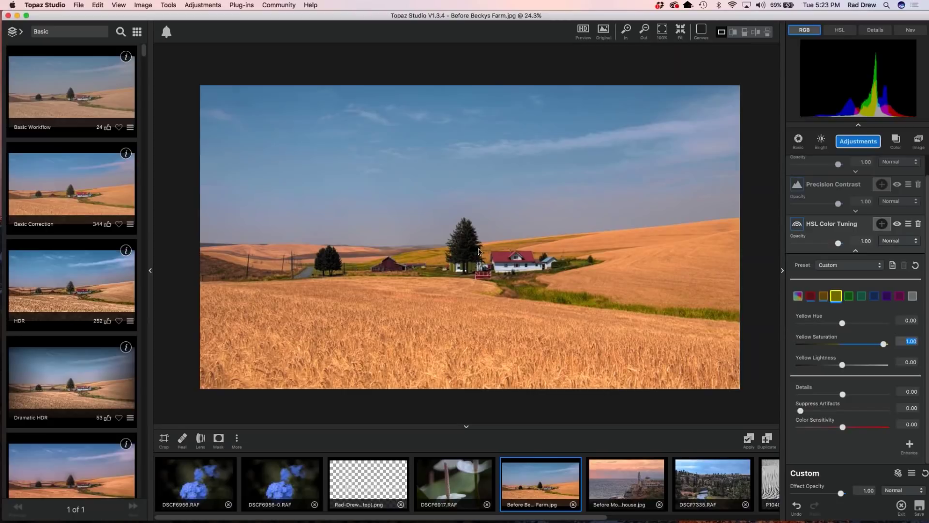
left_click_drag(886, 346, 849, 347)
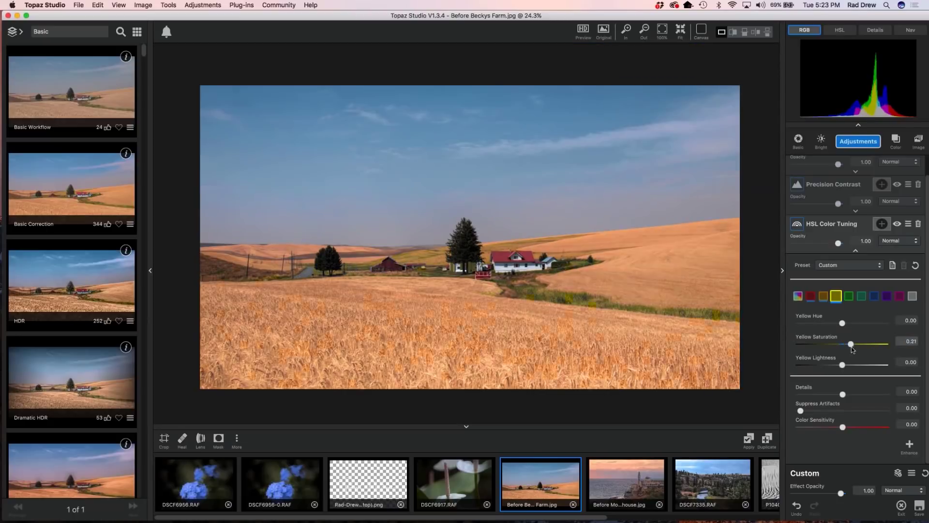
left_click_drag(852, 347, 856, 346)
left_click_drag(843, 366, 857, 369)
left_click(594, 333)
left_click(594, 333)
left_click(594, 333)
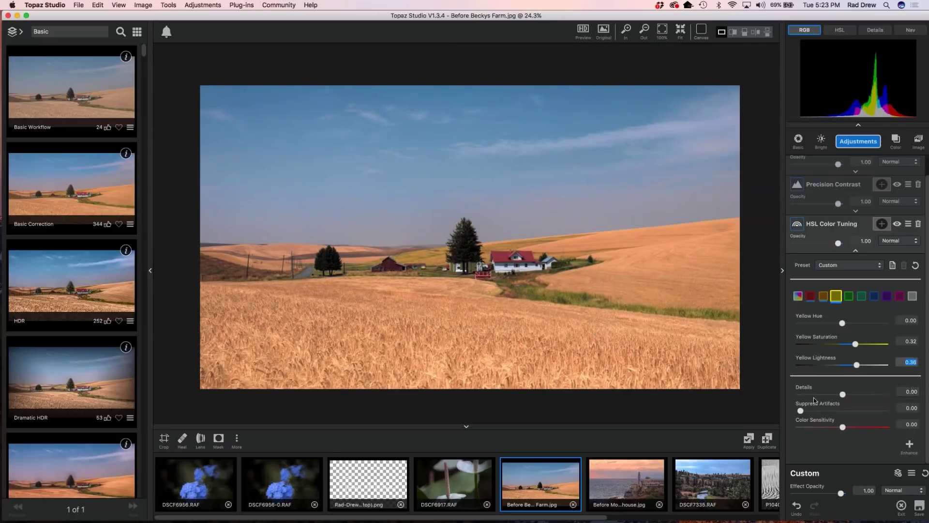
scroll(591, 298, "up", 1)
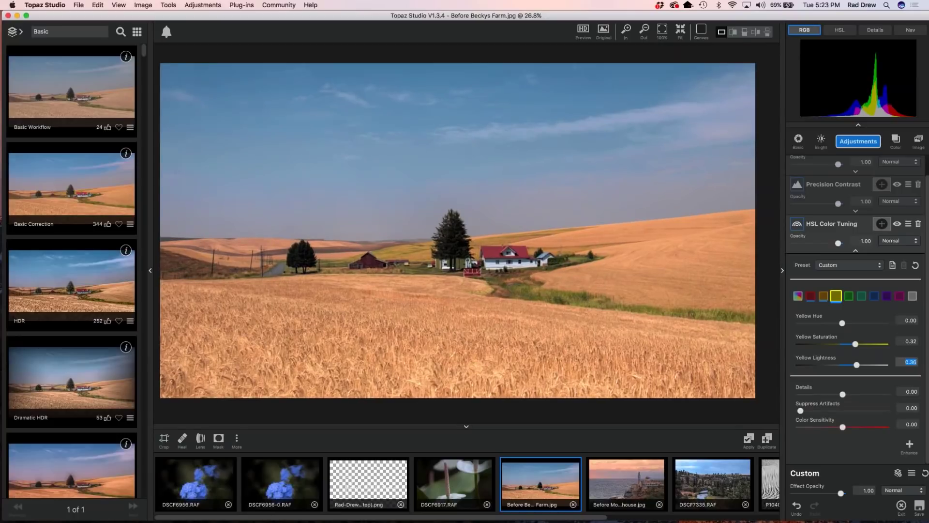
- Try HSL Color Tuning Details at 0.28 and reset it to 0.00
scroll(592, 295, "up", 2)
left_click_drag(843, 394, 857, 396)
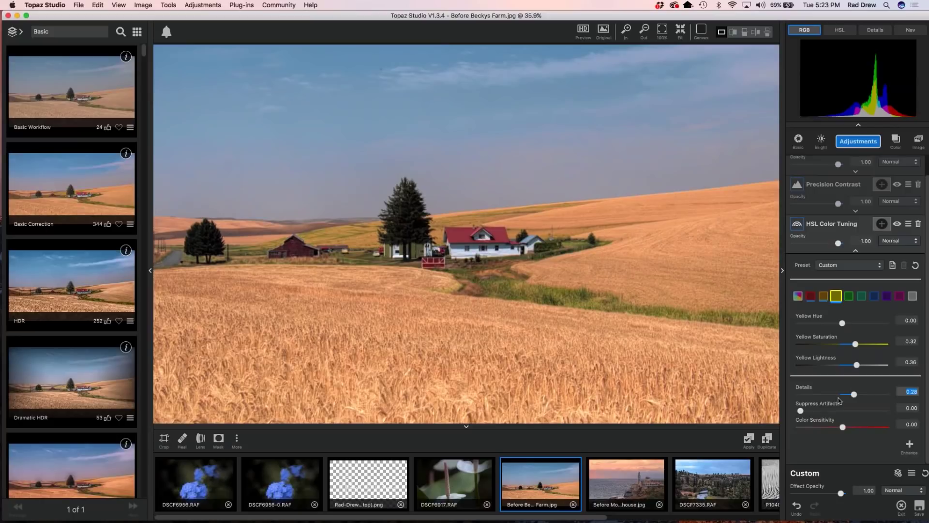
double_click(806, 390)
key("super+0")
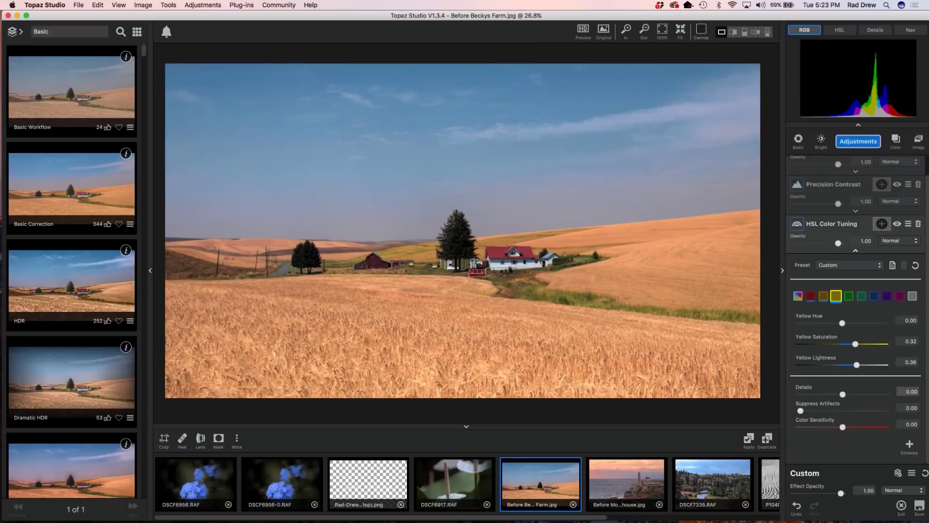
- Collapse the HSL Color Tuning settings and compare the edited farm photo with the original
left_click(856, 251)
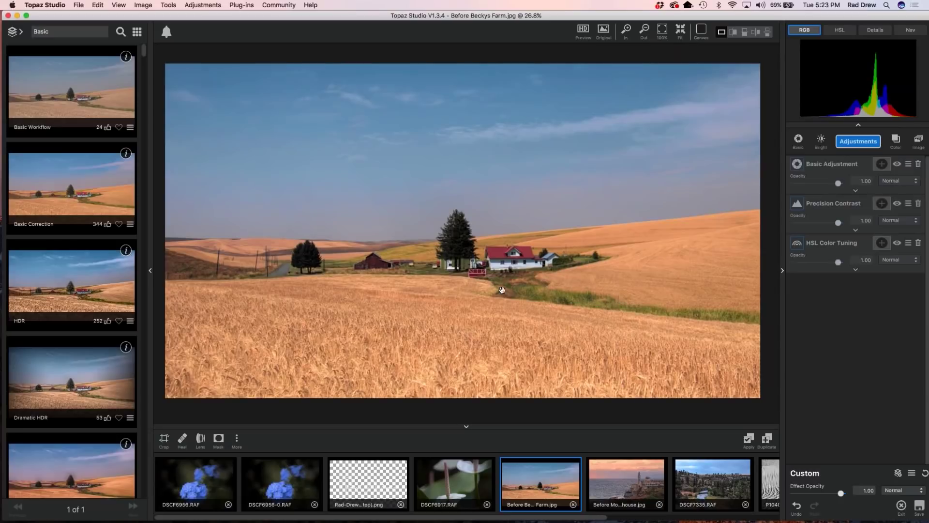
left_click(617, 293)
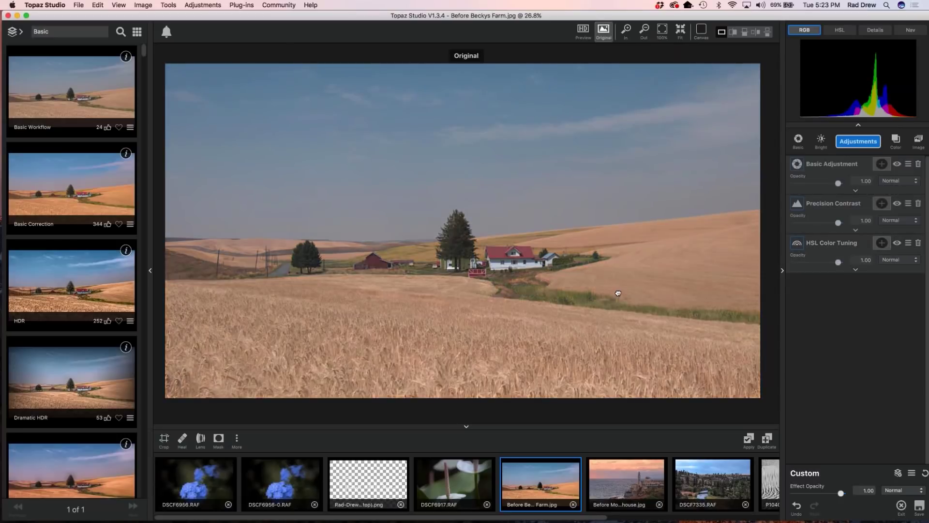
left_click(618, 294)
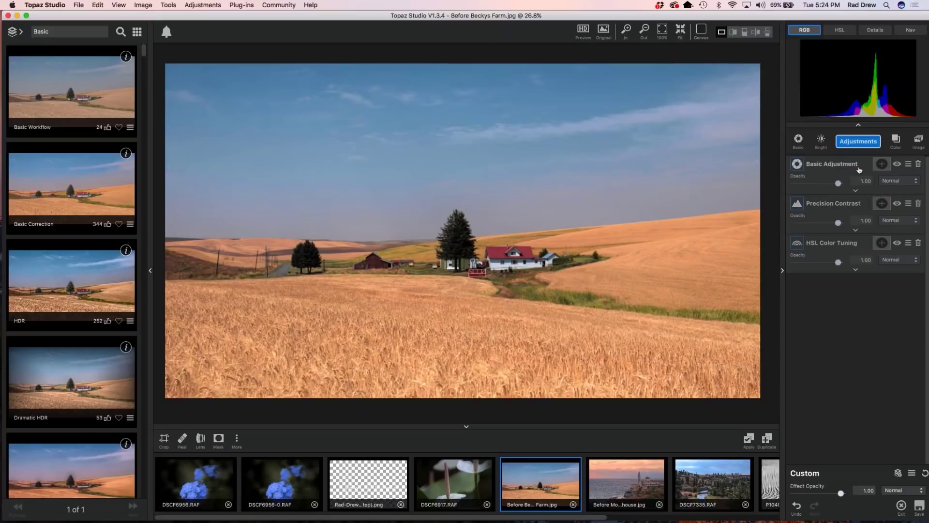
- Add a Precision Detail adjustment to the farm photo and look through its Overall, Shadows and Highlights detail controls
left_click(861, 142)
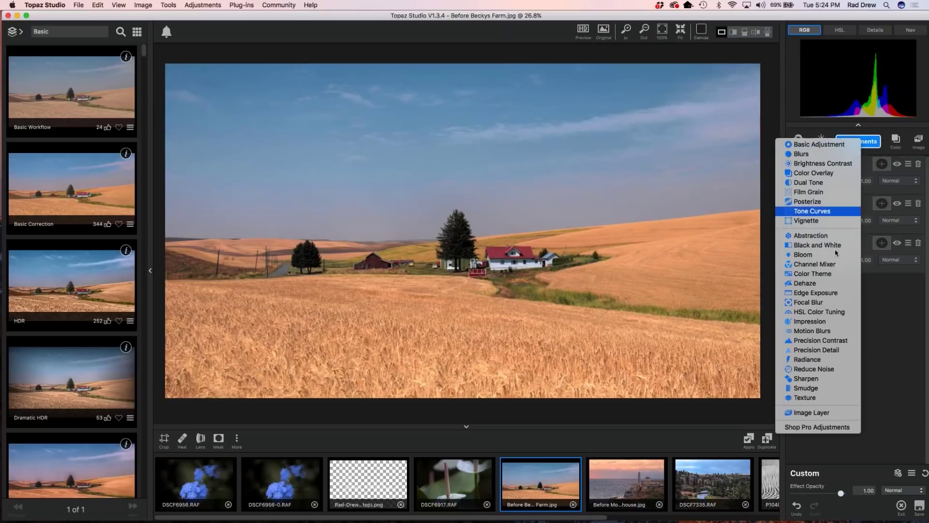
left_click(821, 353)
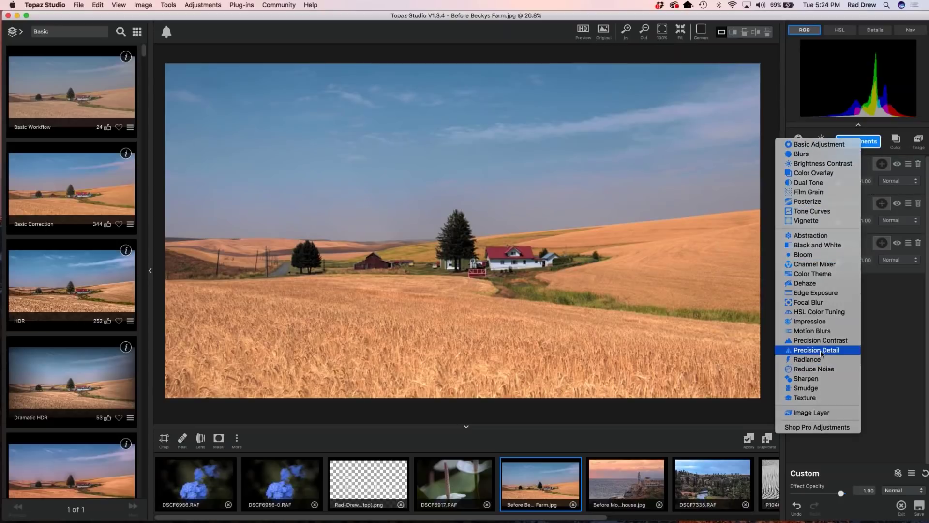
scroll(852, 361, "down", 3)
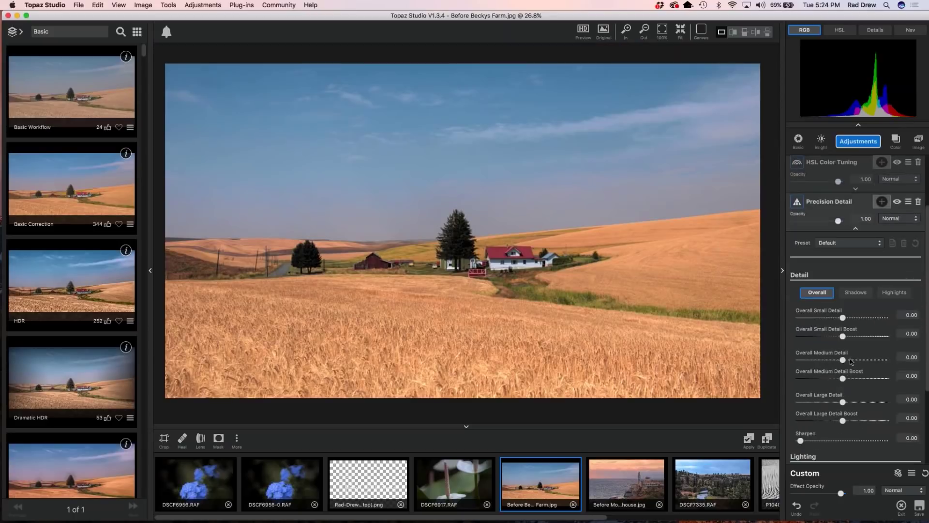
scroll(864, 332, "down", 1)
scroll(862, 332, "down", 1)
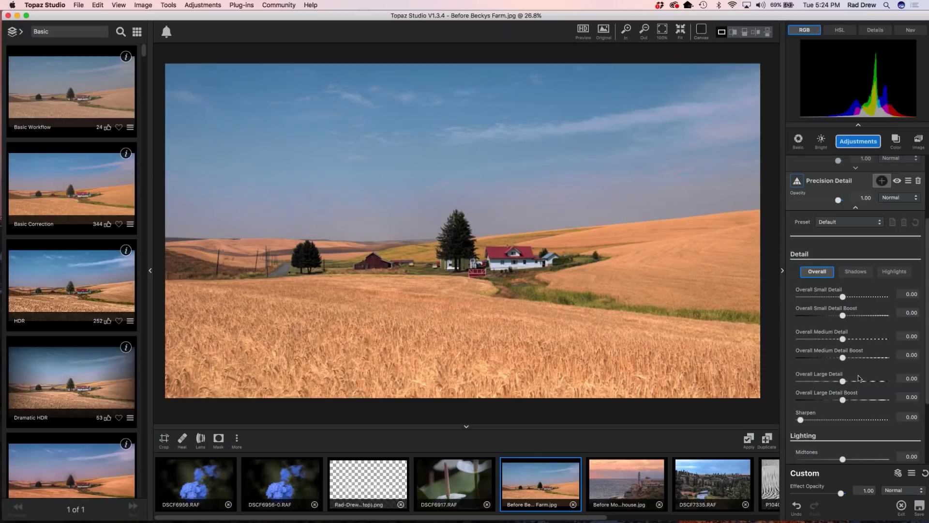
left_click(855, 271)
left_click(894, 272)
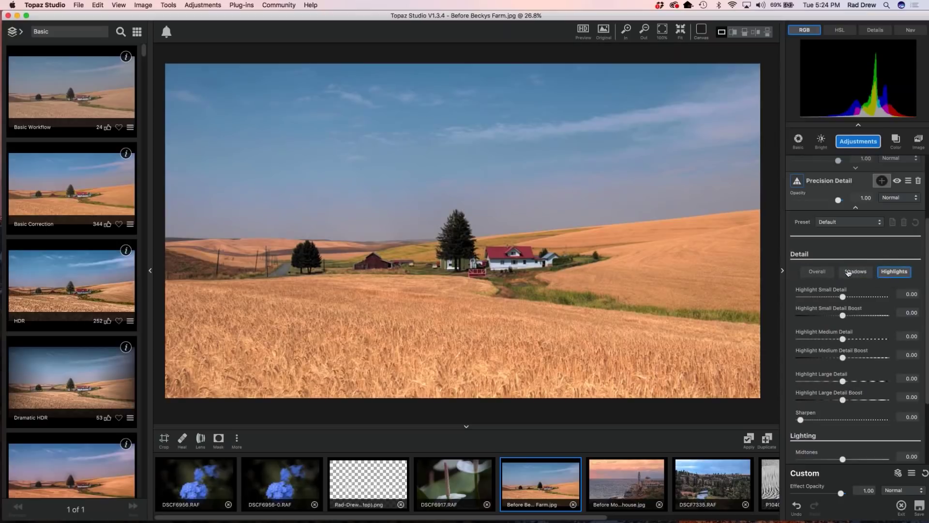
left_click(868, 274)
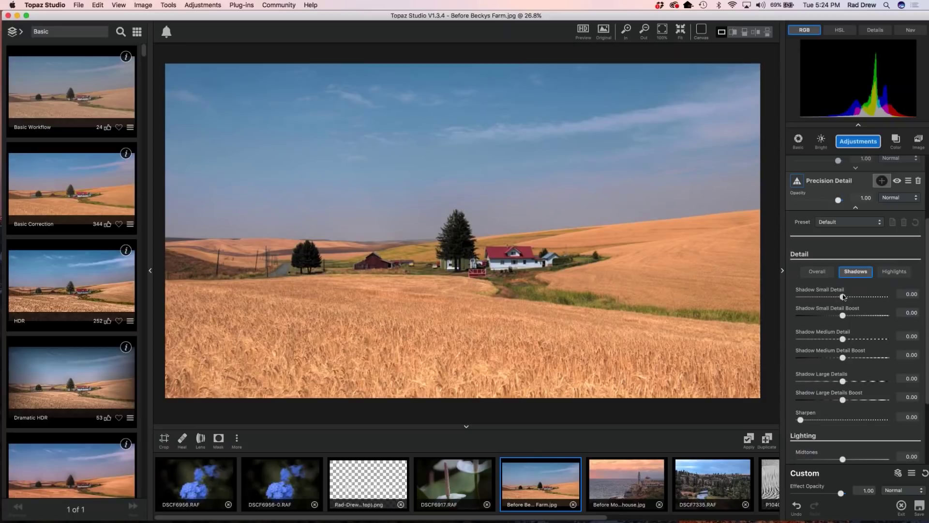
- Set the Precision Detail lighting to Midtones -0.03 and Shadows 0.53
scroll(843, 297, "down", 3)
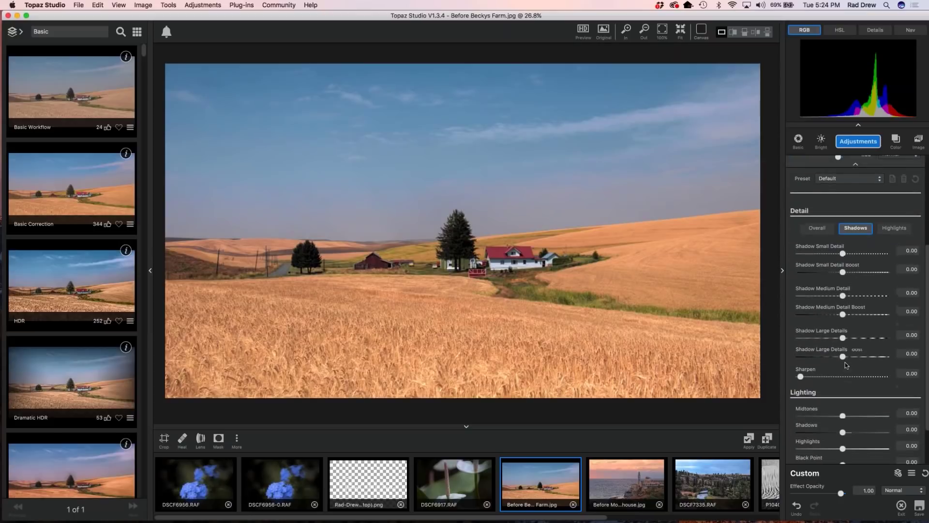
scroll(843, 410, "down", 2)
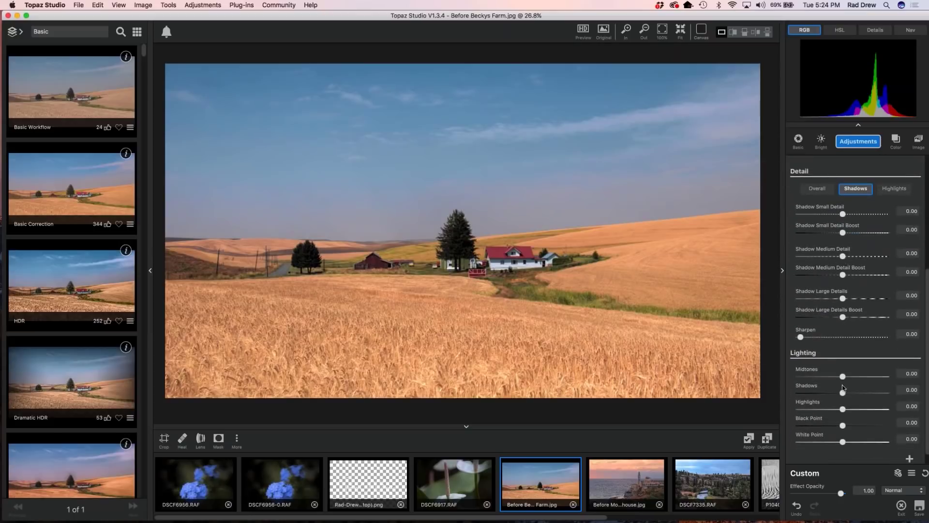
left_click_drag(843, 376, 865, 395)
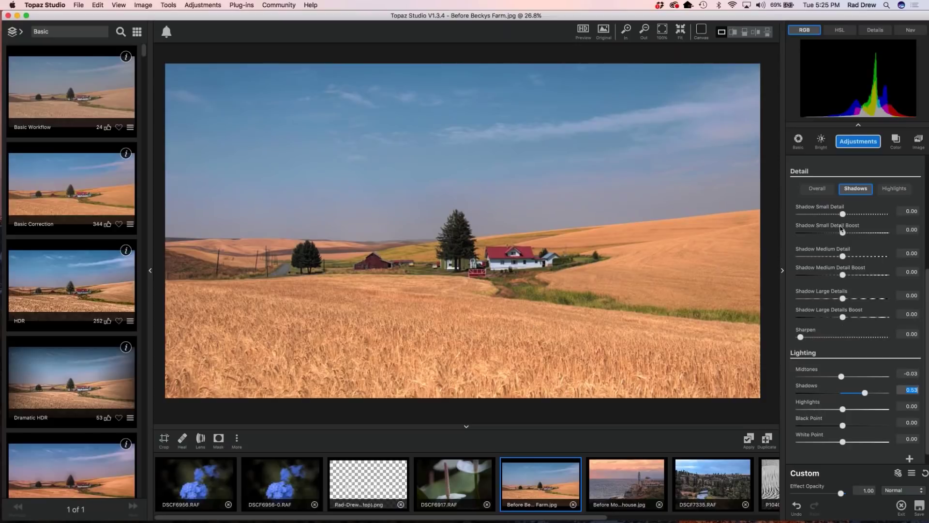
- Try Shadow Small Detail at 1.00 in Precision Detail and reset it to 0.00
scroll(465, 272, "up", 1)
scroll(465, 272, "up", 5)
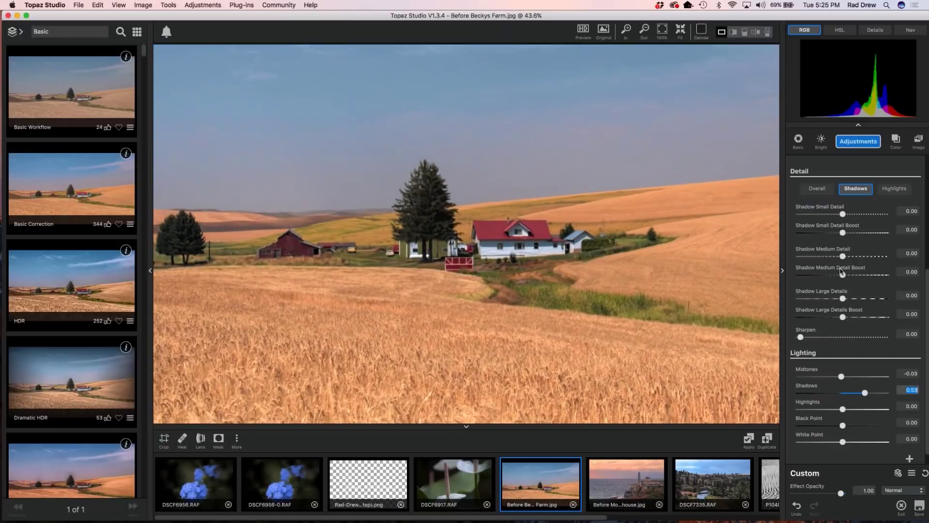
left_click_drag(843, 215, 889, 214)
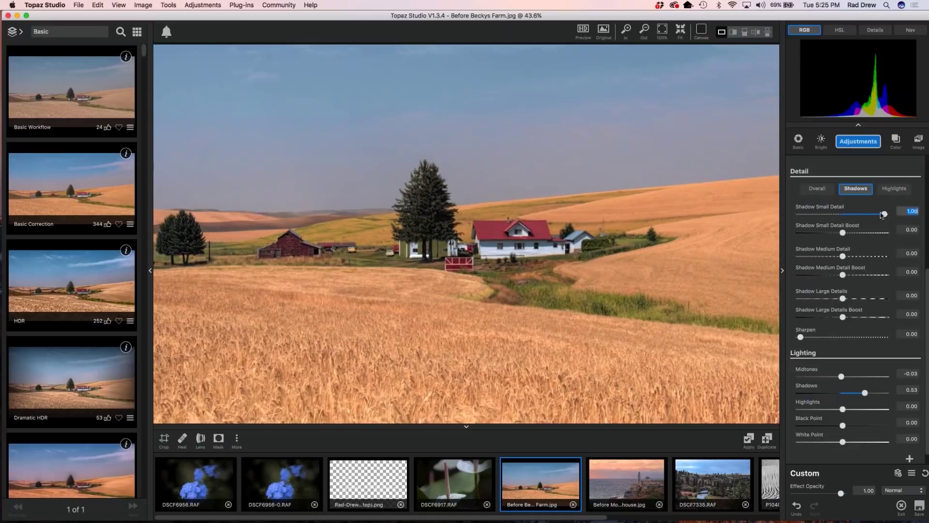
double_click(885, 214)
left_click(843, 214)
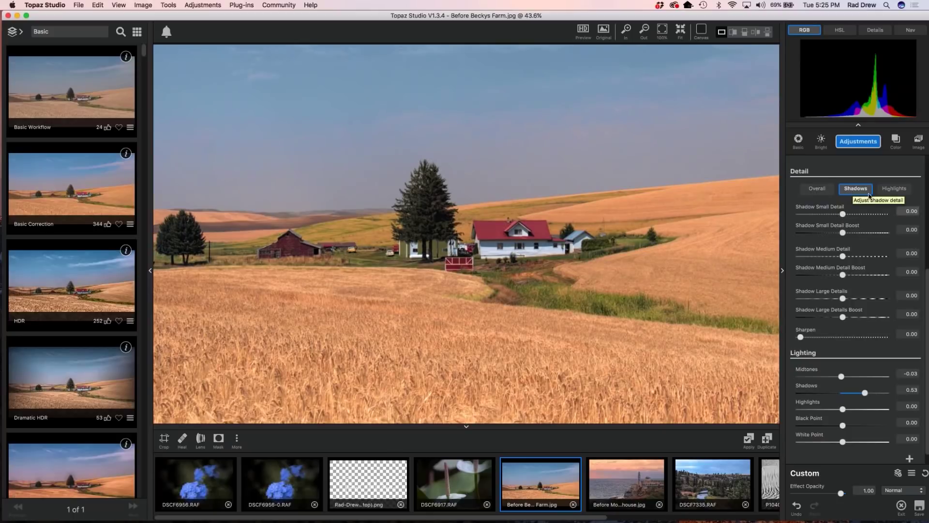
- For the overall detail in Precision Detail, try Overall Small Detail at 1.00, lower it, and set it to 0.21
left_click(816, 188)
left_click_drag(843, 215, 902, 217)
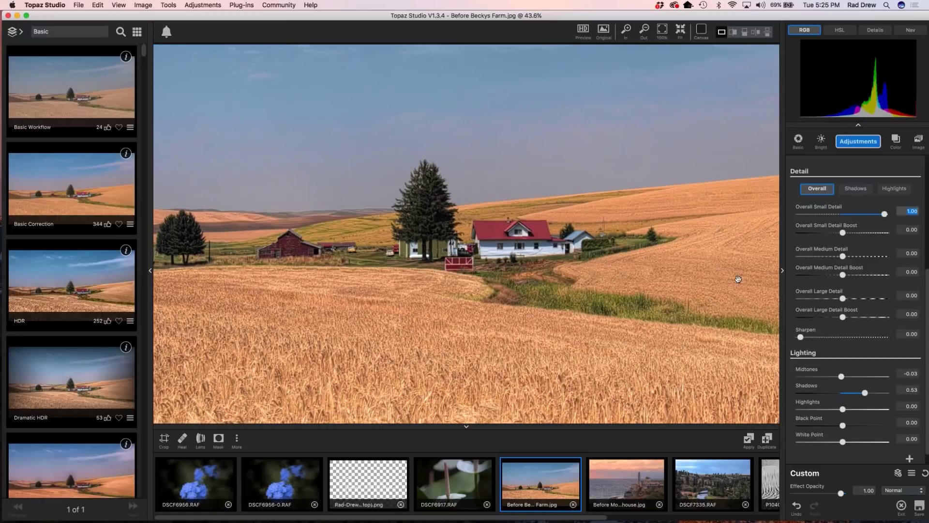
left_click_drag(885, 214, 851, 216)
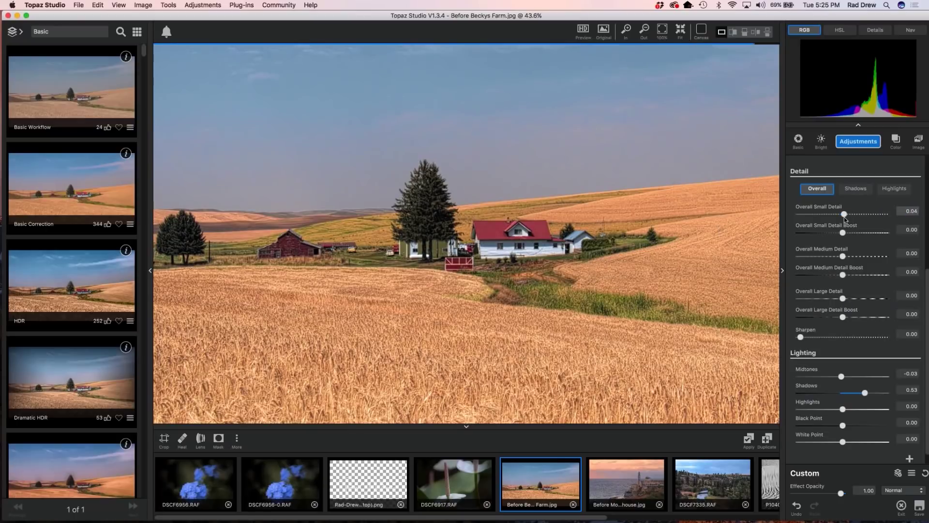
left_click_drag(846, 217, 850, 217)
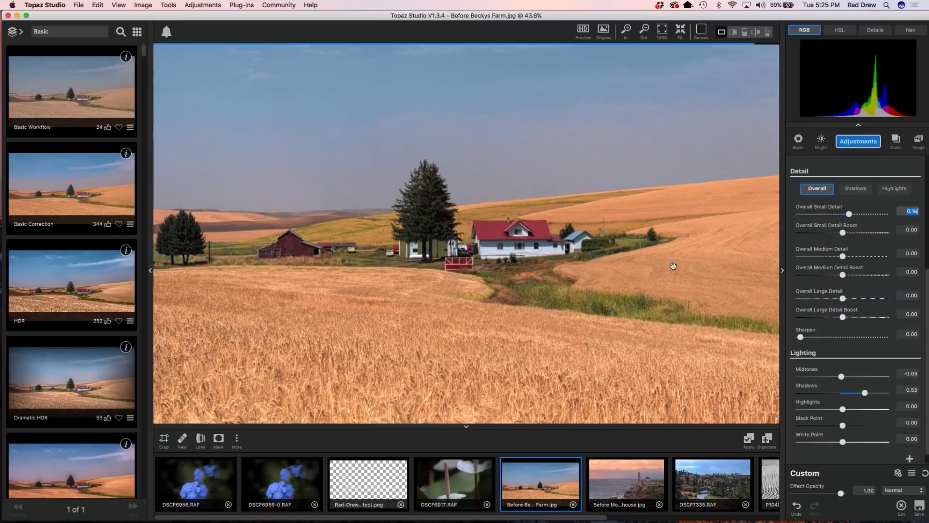
scroll(668, 270, "down", 1)
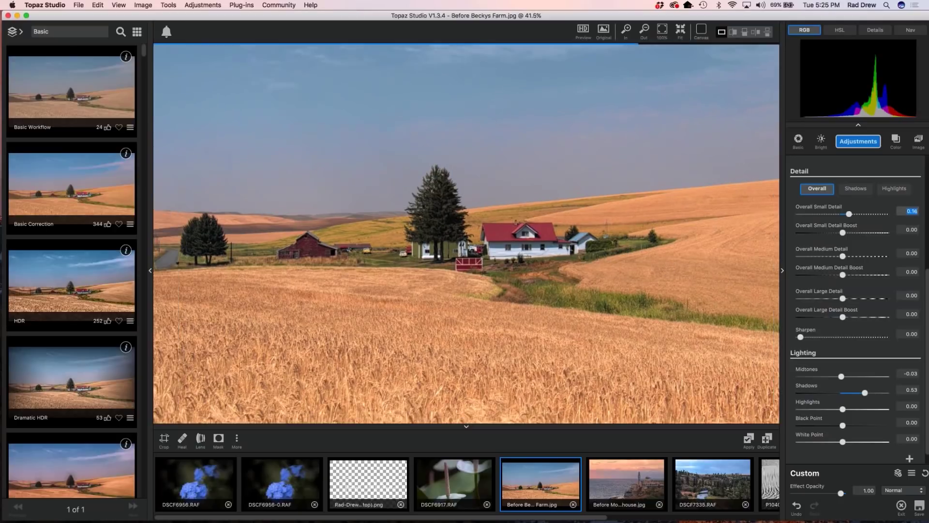
left_click(852, 214)
- Try Overall Small Detail Boost at 0.36 and return it to 0.00
scroll(562, 310, "up", 4)
scroll(562, 309, "up", 3)
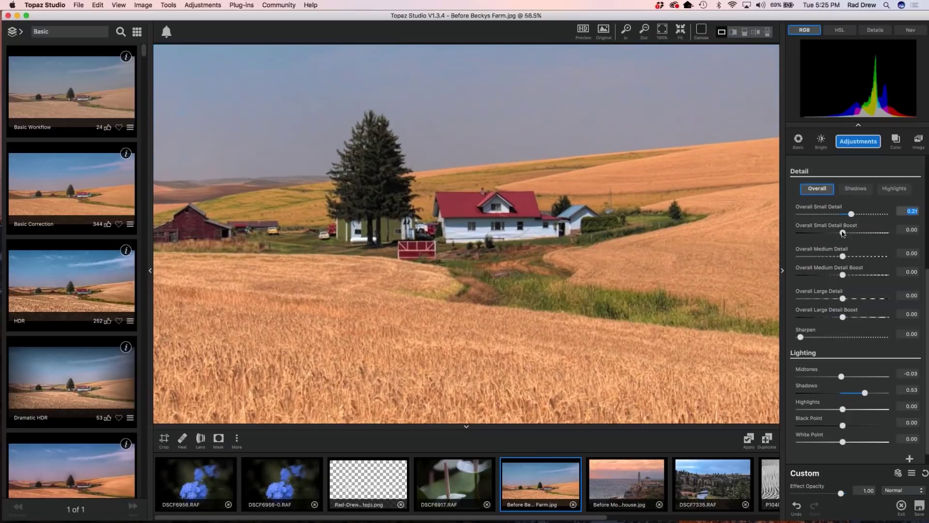
left_click(844, 232)
left_click_drag(845, 233, 859, 234)
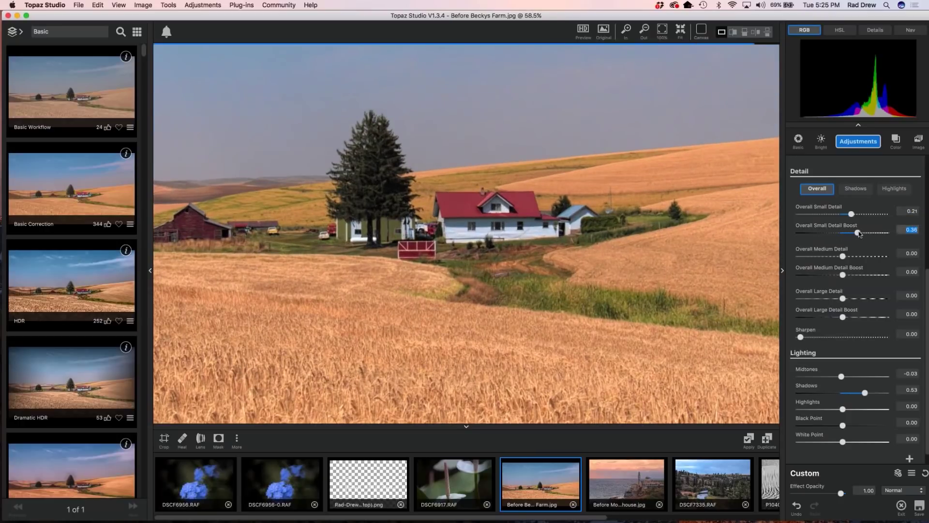
left_click_drag(858, 234, 843, 234)
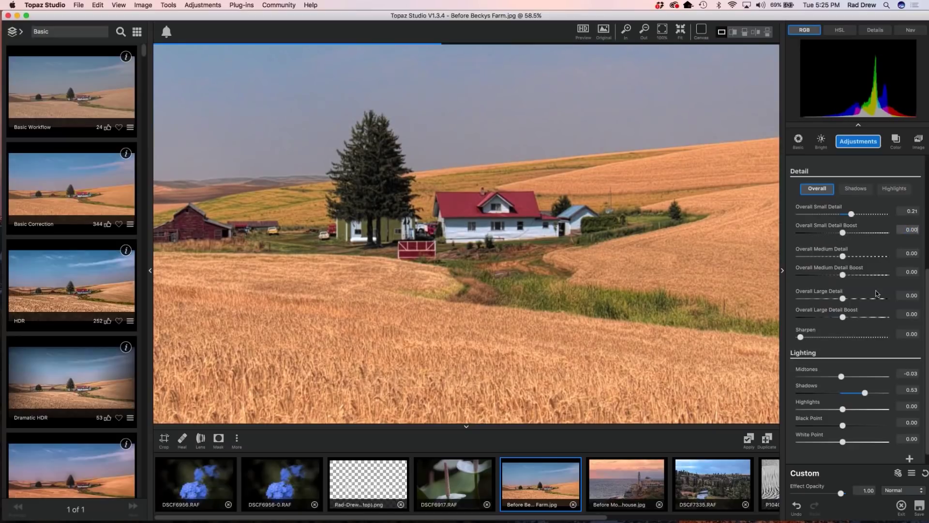
- Try Overall Medium Detail at 1.00 and at negative values, and set it to 0.10
left_click_drag(844, 257, 888, 260)
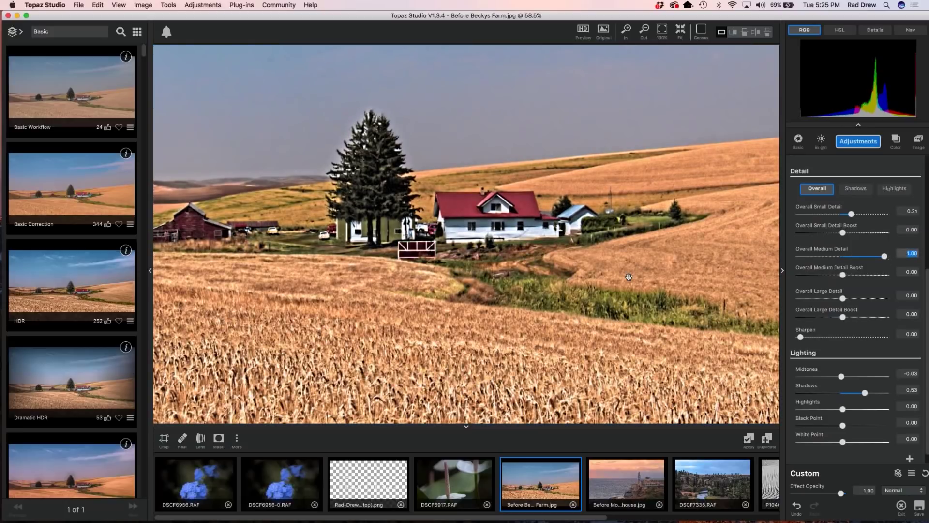
left_click_drag(886, 259, 842, 261)
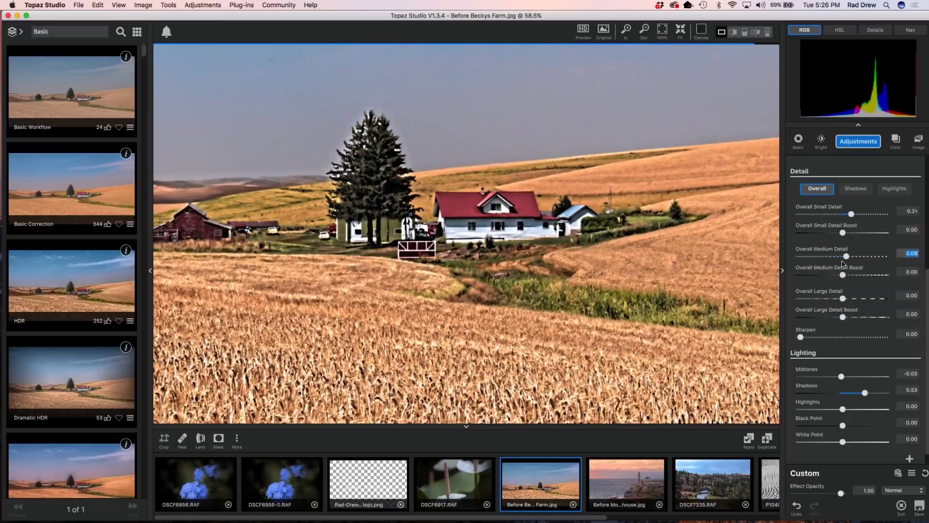
left_click_drag(842, 261, 827, 259)
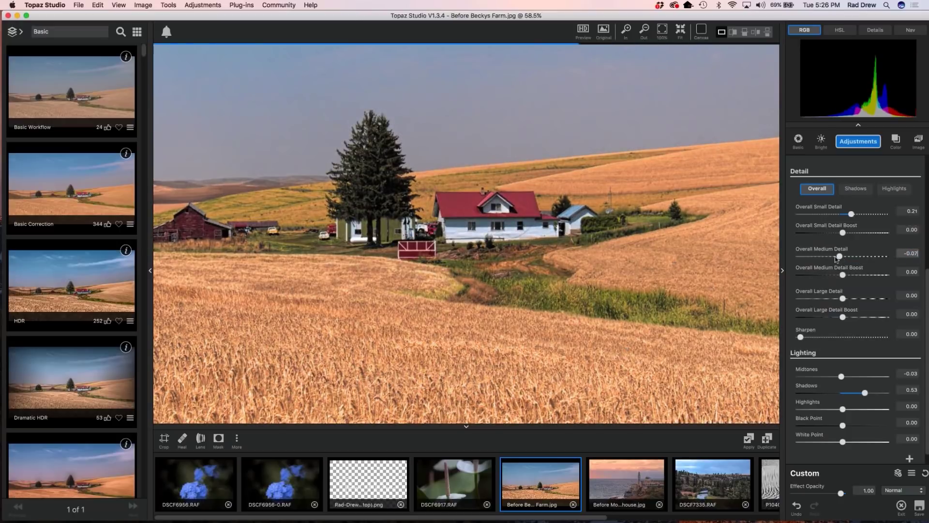
left_click_drag(826, 257, 846, 258)
- Try Overall Large Detail at 0.93 and reduce it to 0.11
scroll(847, 258, "down", 1)
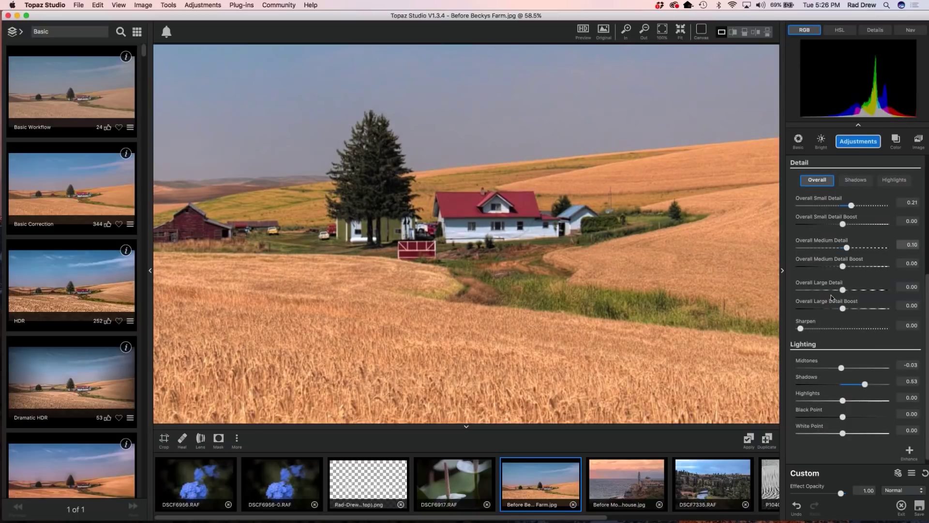
left_click_drag(843, 285, 882, 285)
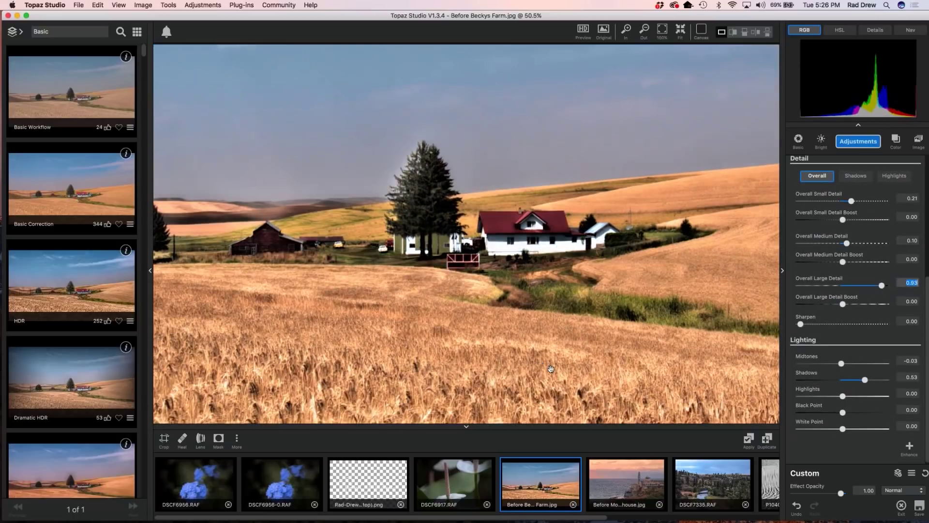
scroll(540, 364, "down", 2)
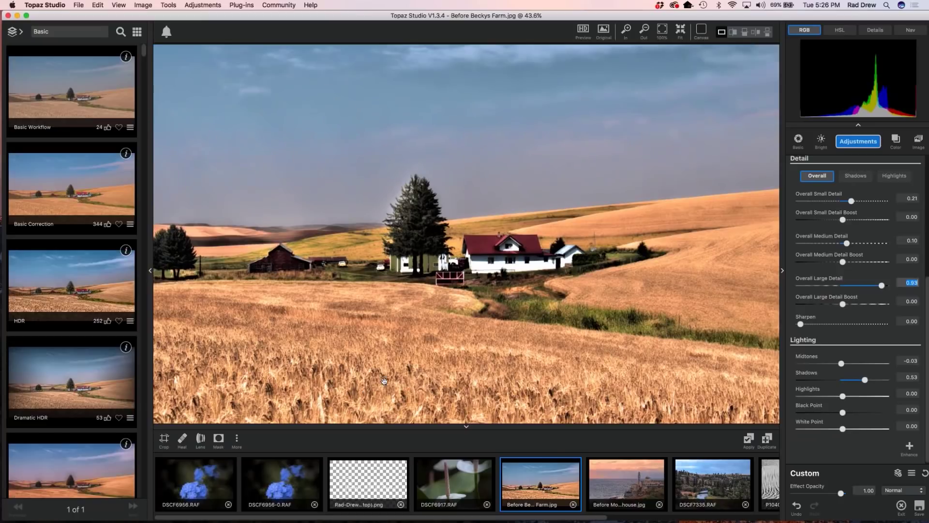
left_click_drag(882, 285, 845, 286)
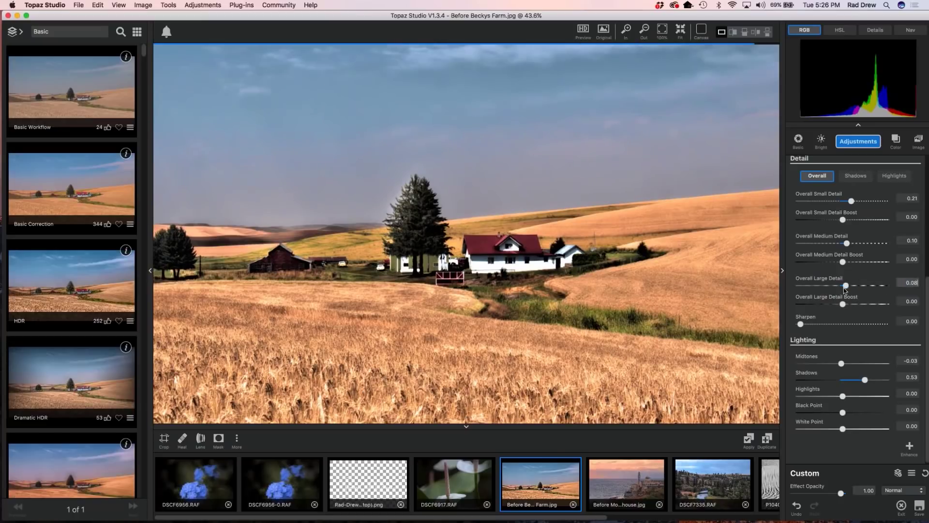
left_click_drag(844, 287, 847, 287)
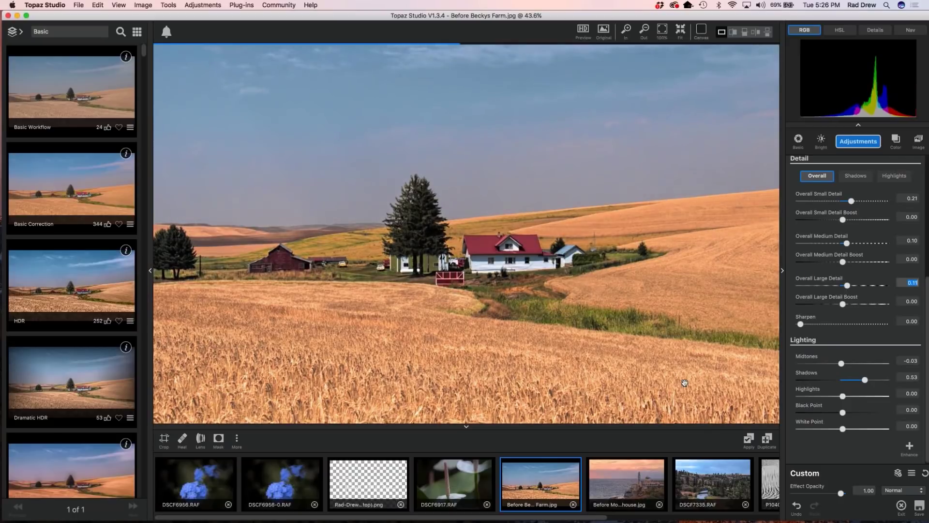
- Set the Precision Detail Sharpen amount to 0.36 and check the result on the farmhouse and the whole photo
scroll(542, 332, "up", 3)
scroll(542, 331, "up", 3)
left_click_drag(800, 324, 831, 327)
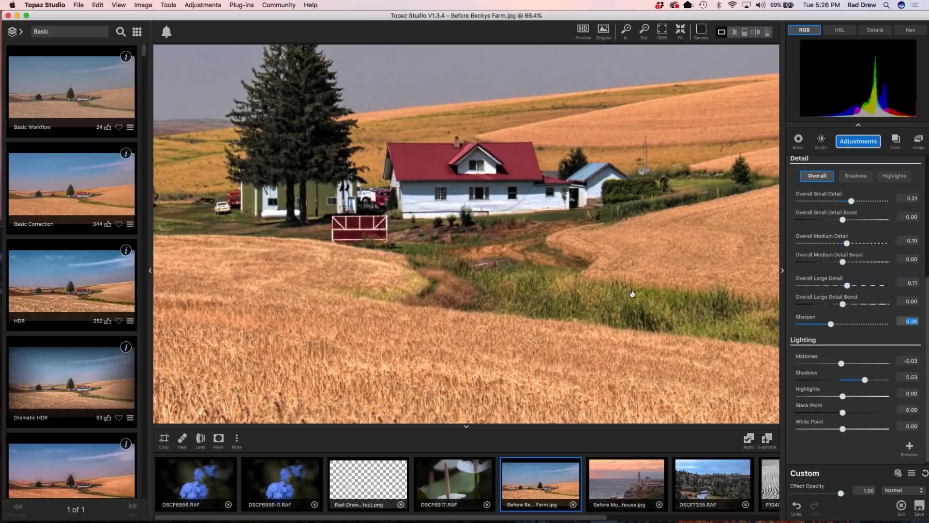
scroll(578, 263, "down", 1)
scroll(577, 263, "down", 3)
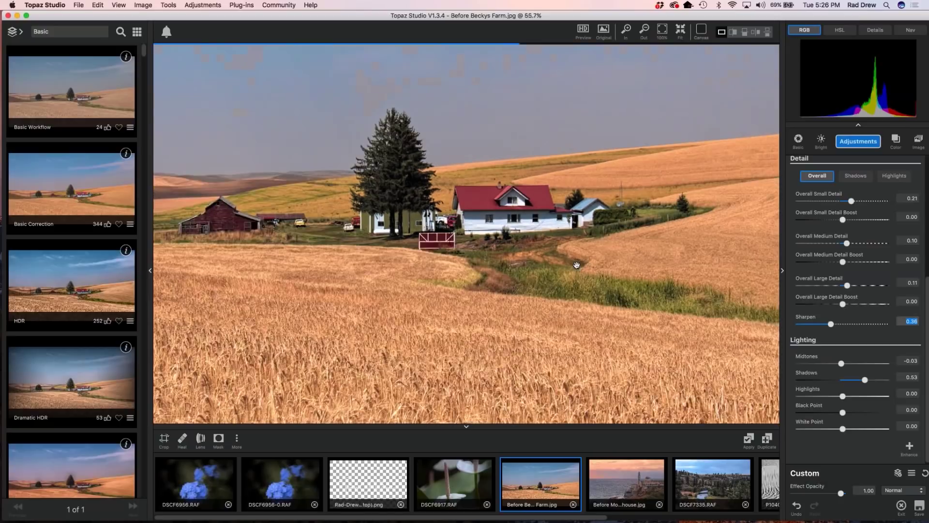
scroll(577, 265, "down", 3)
left_click(654, 271)
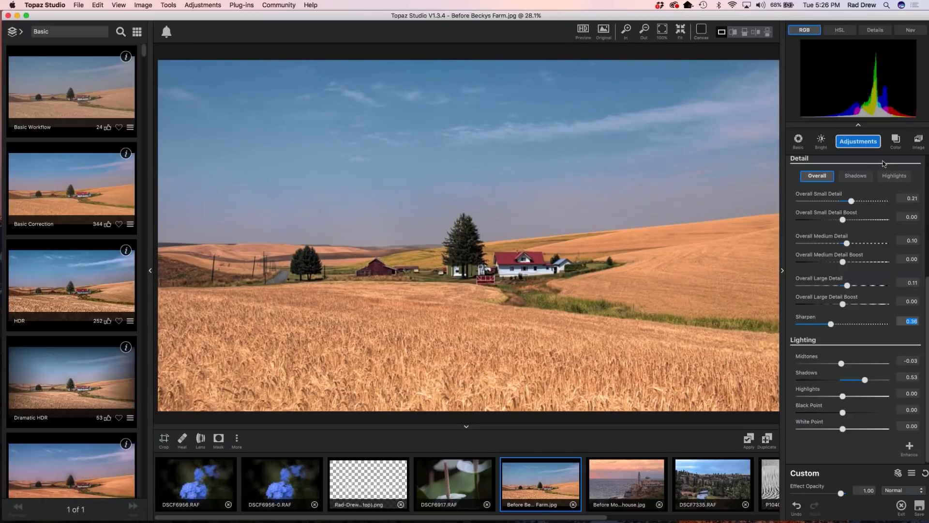
- Add a Channel Mixer adjustment and try its red channel at Red -0.36, Green 0.79 and Blue 0.67
scroll(855, 178, "up", 3)
left_click(856, 223)
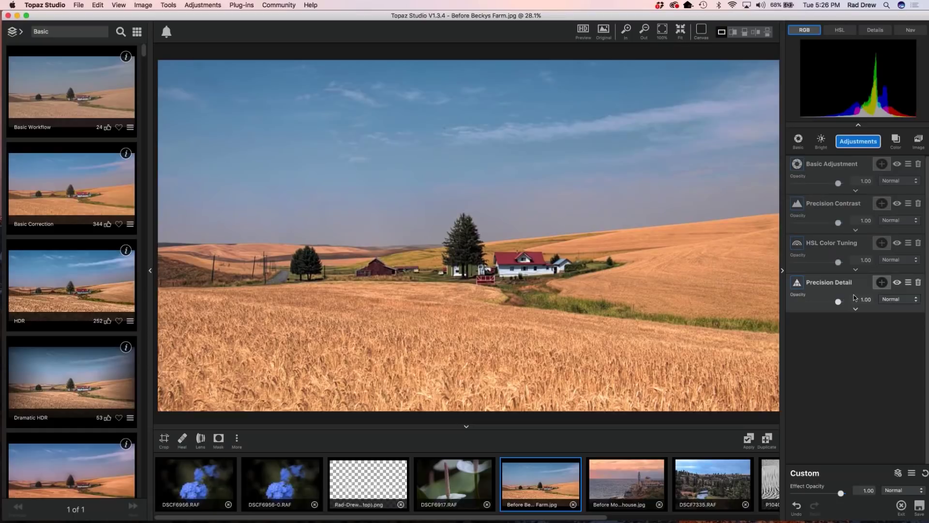
left_click(857, 142)
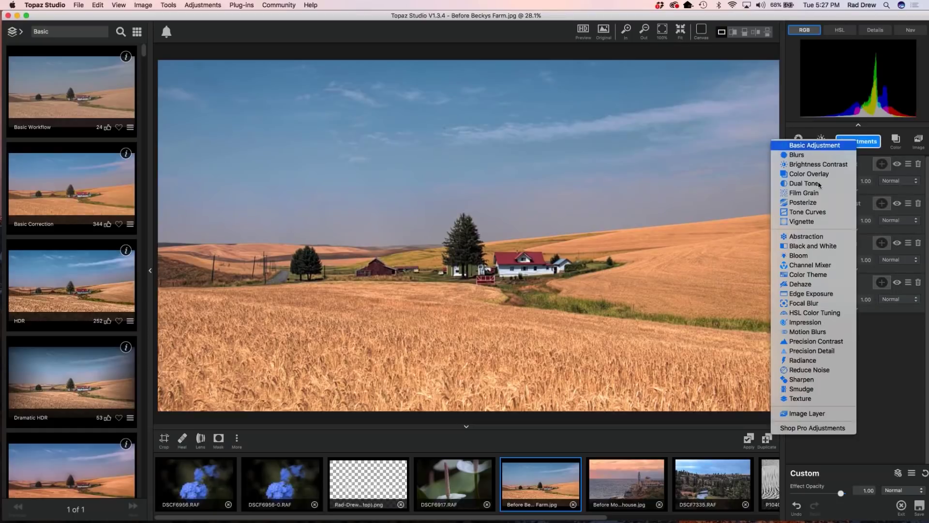
left_click(810, 265)
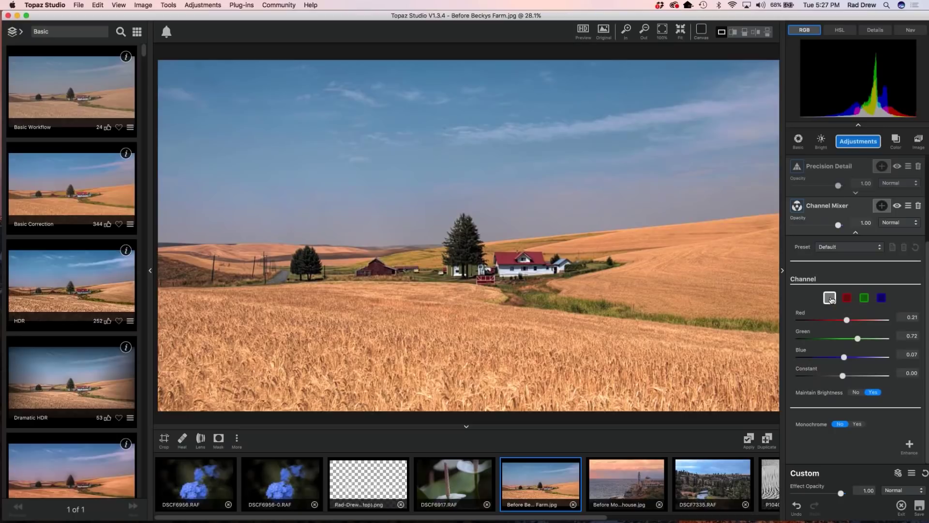
left_click(847, 298)
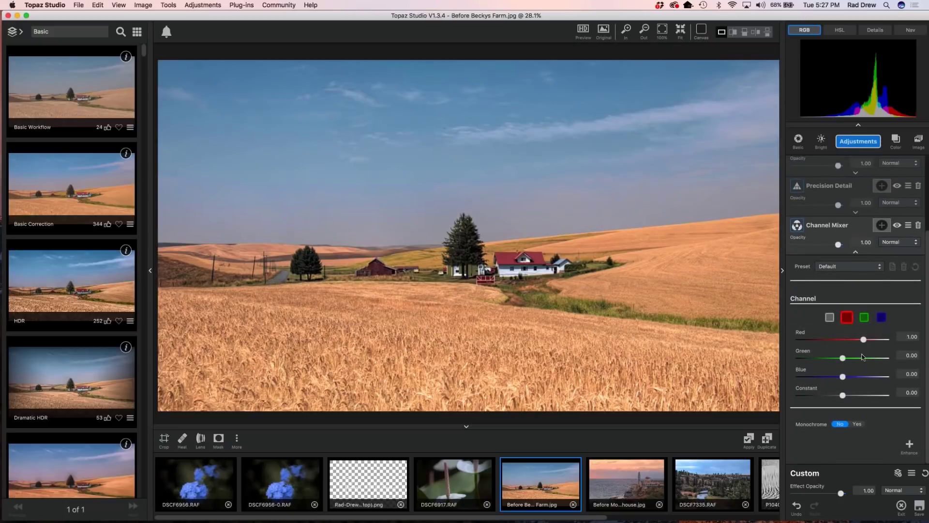
left_click_drag(864, 339, 833, 340)
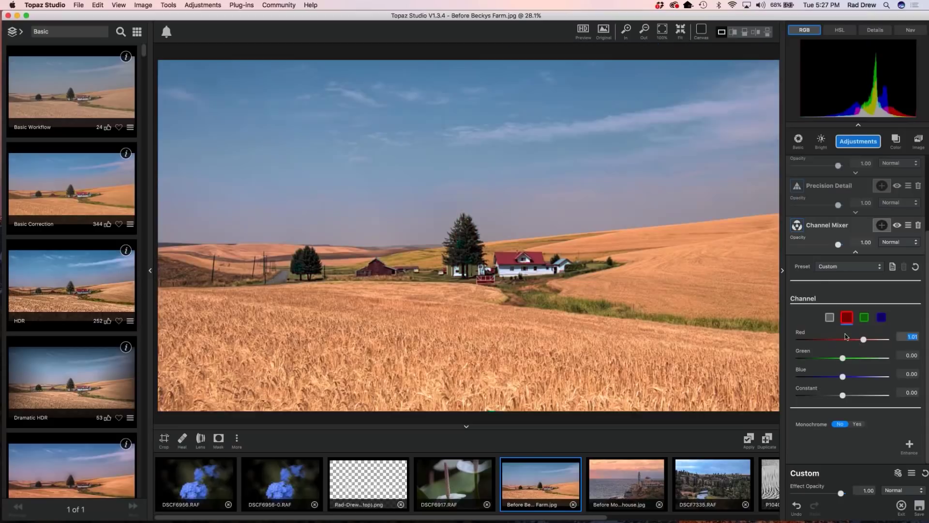
mouse_move(833, 341)
left_mouse_down()
mouse_move(866, 341)
mouse_move(835, 342)
left_mouse_up()
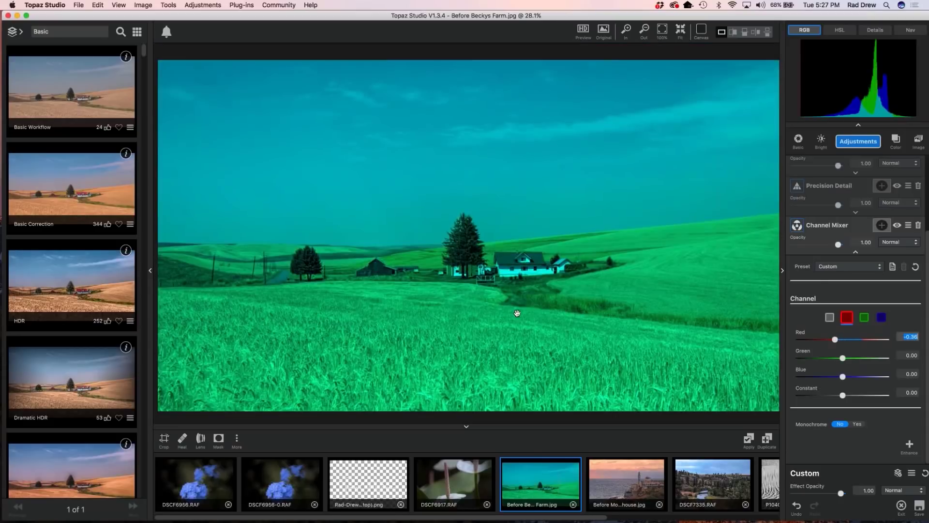
left_click_drag(842, 358, 860, 358)
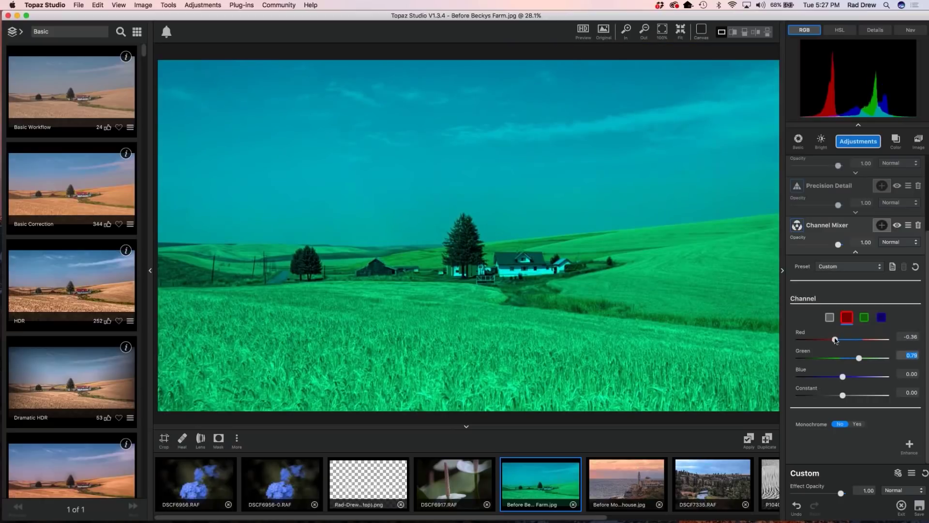
left_click_drag(846, 377, 857, 379)
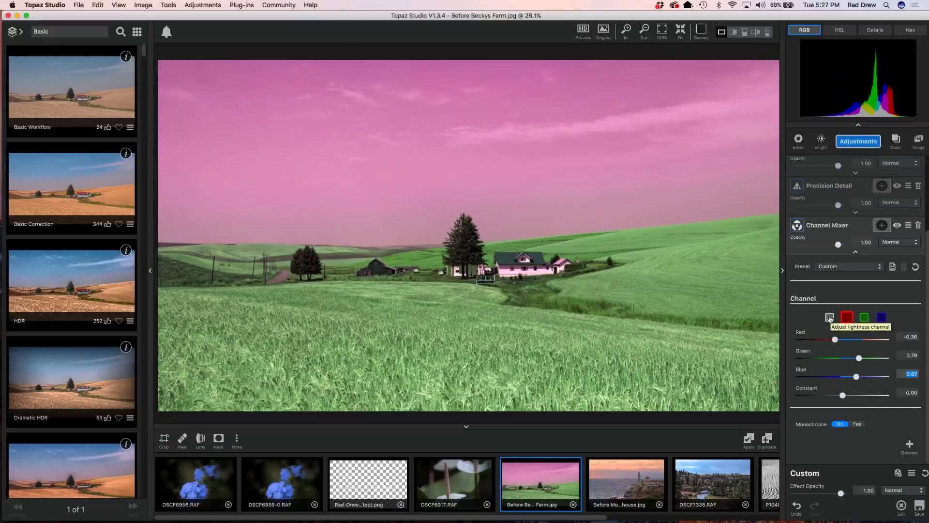
- Try the Channel Mixer lightness channel at Red 0.10, Green 0.49 and Blue 0.89, with Maintain Brightness switched off and back on
left_click(830, 317)
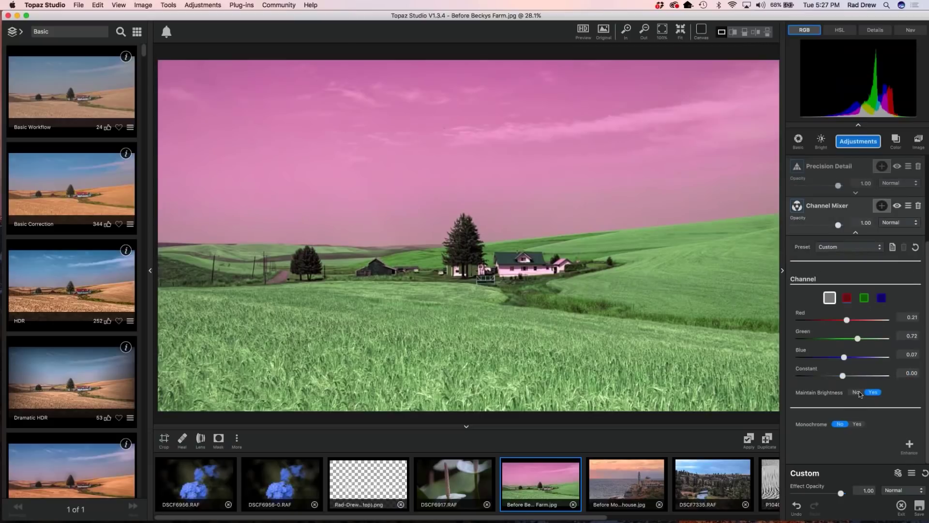
left_click(856, 393)
left_click(875, 393)
left_click_drag(847, 360, 841, 342)
left_click(912, 317)
type("0.10")
key("Return")
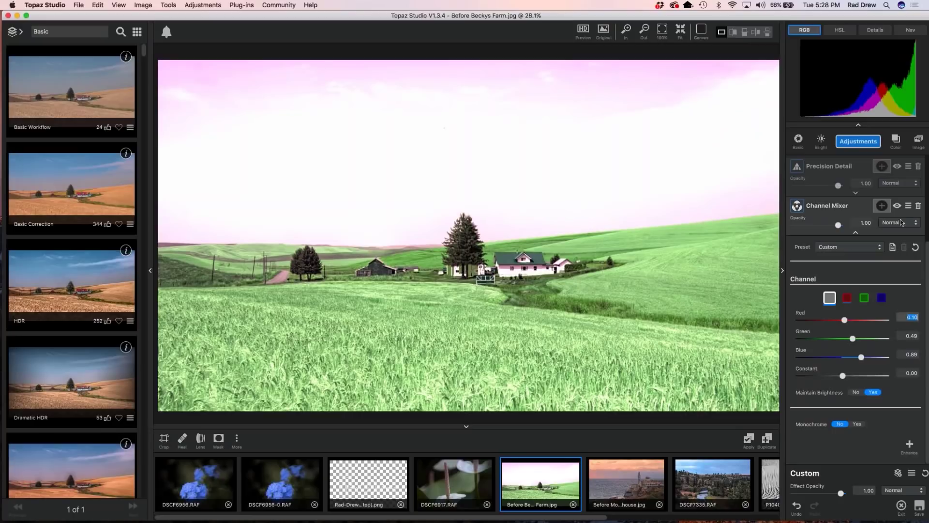
- Reset the Channel Mixer to its defaults and delete the adjustment
left_click(916, 248)
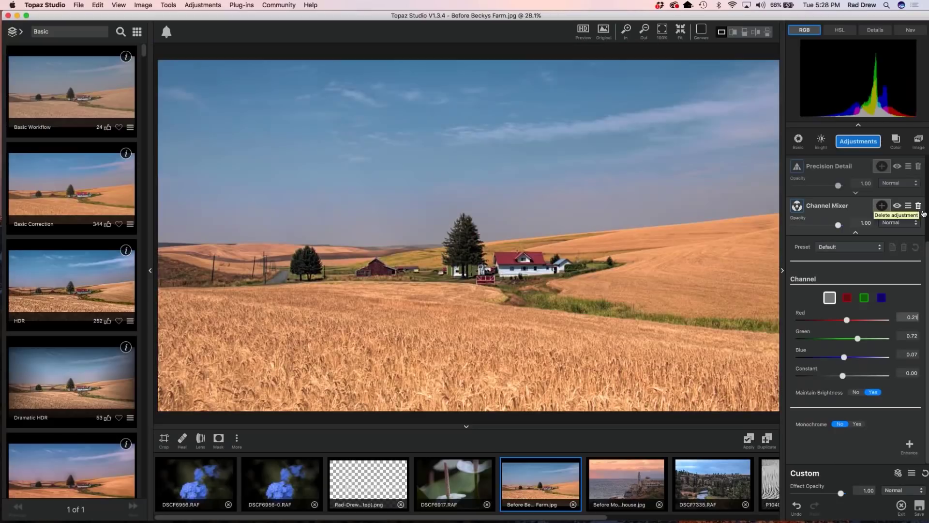
left_click(919, 208)
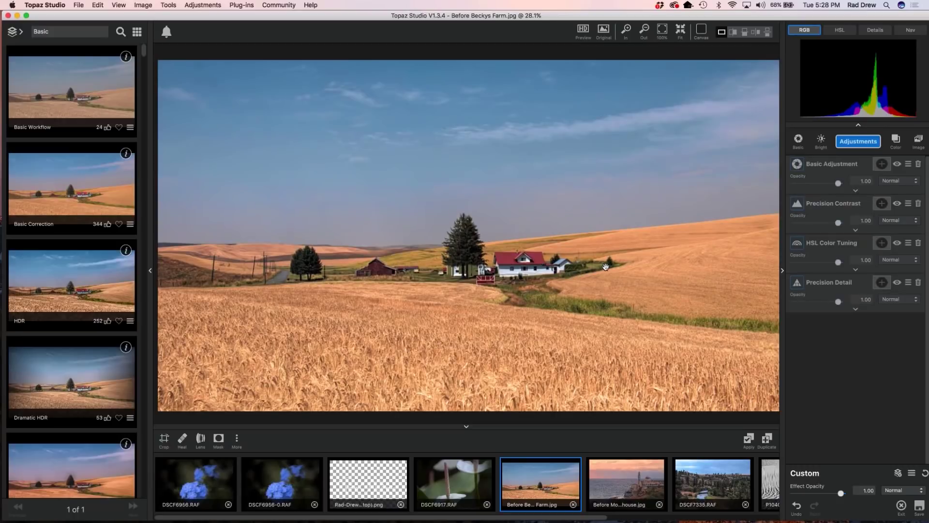
scroll(605, 267, "down", 1)
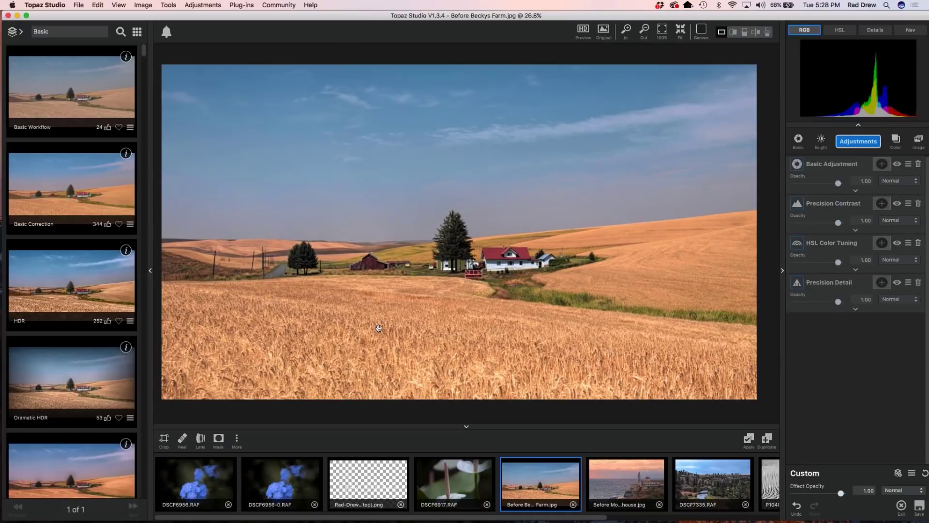
scroll(378, 328, "up", 1)
scroll(378, 328, "up", 6)
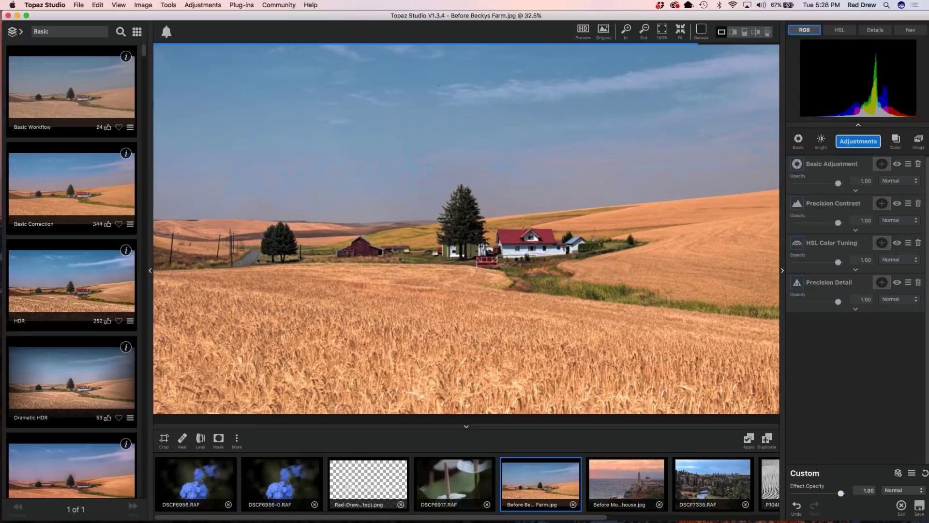
scroll(415, 293, "down", 7)
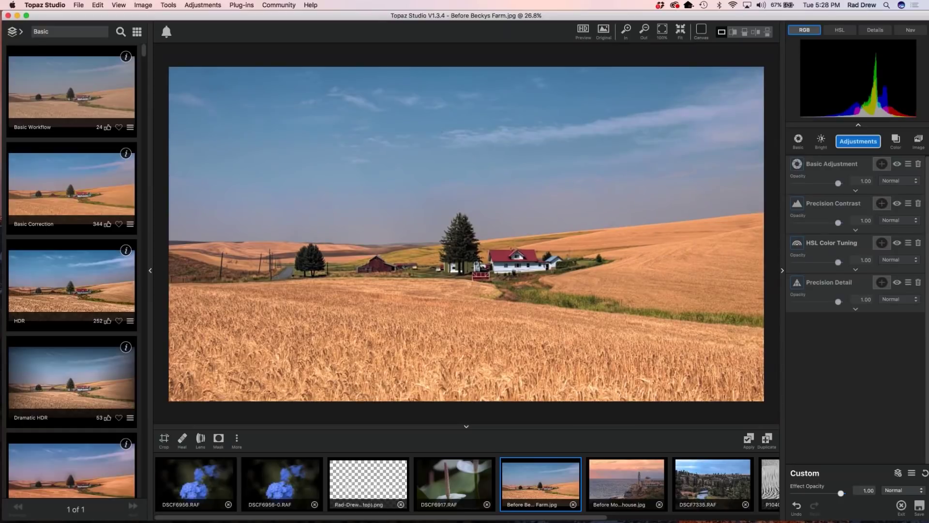
- Add a Radiance adjustment to the farm photo
left_click(858, 141)
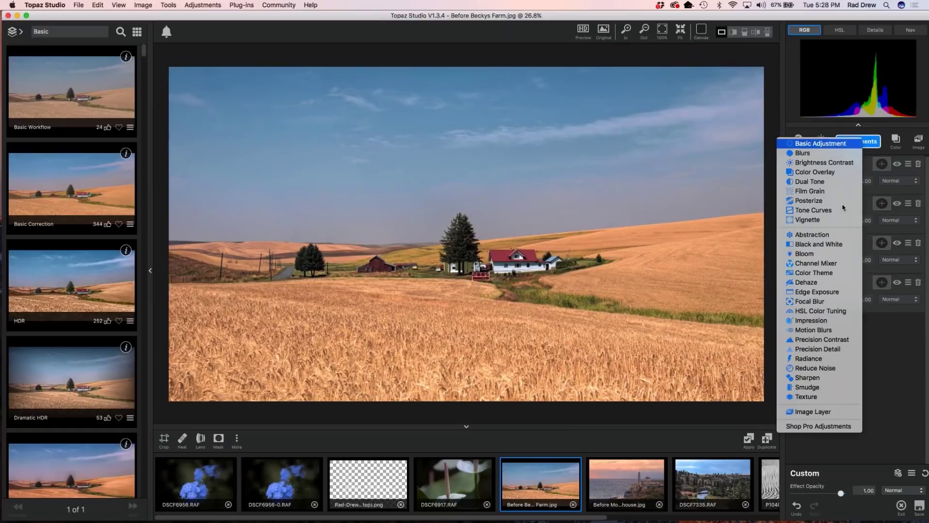
left_click(810, 359)
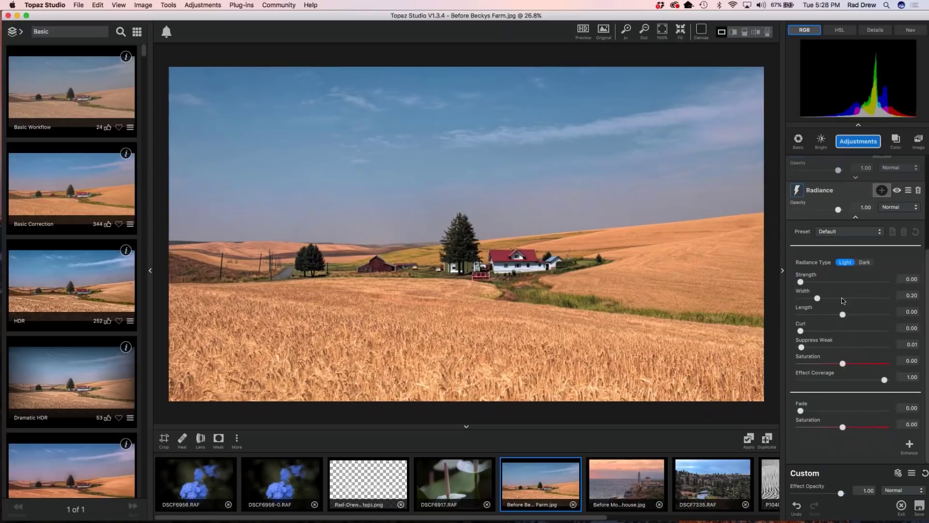
scroll(475, 343, "up", 3)
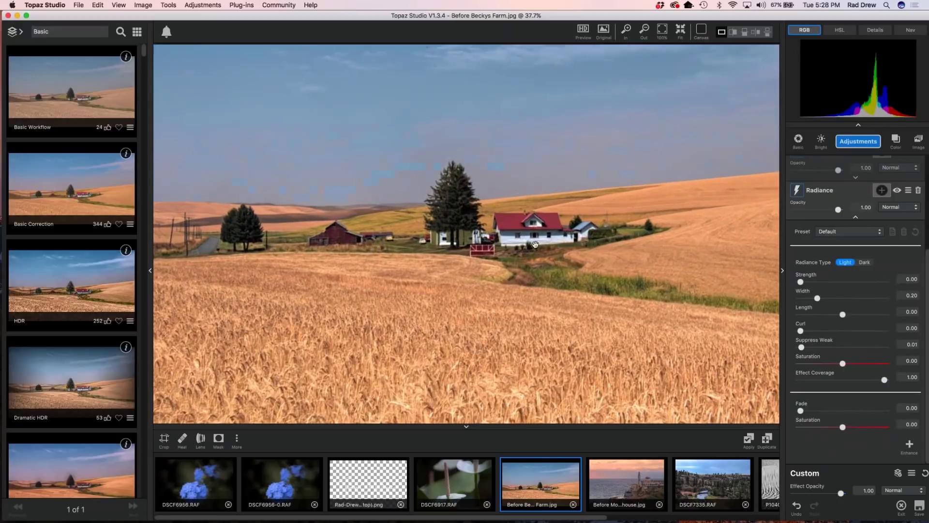
left_click(381, 284)
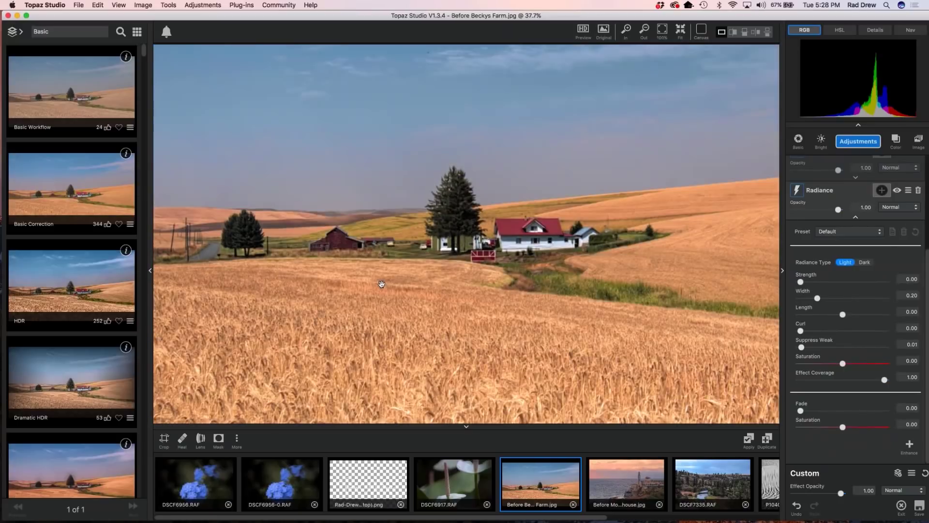
scroll(382, 284, "up", 2)
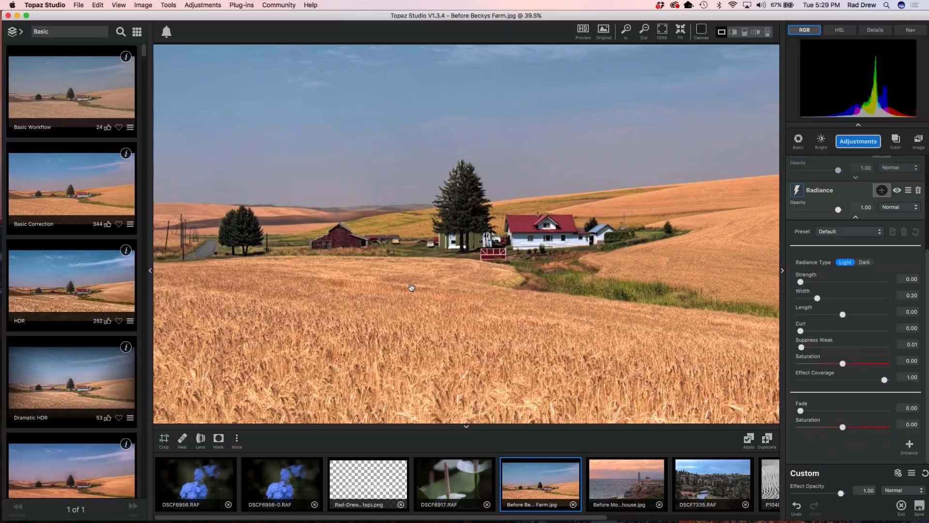
- Try Radiance Strength at 0.16 and at lower amounts, and set it to 0.03
left_click_drag(801, 282, 816, 285)
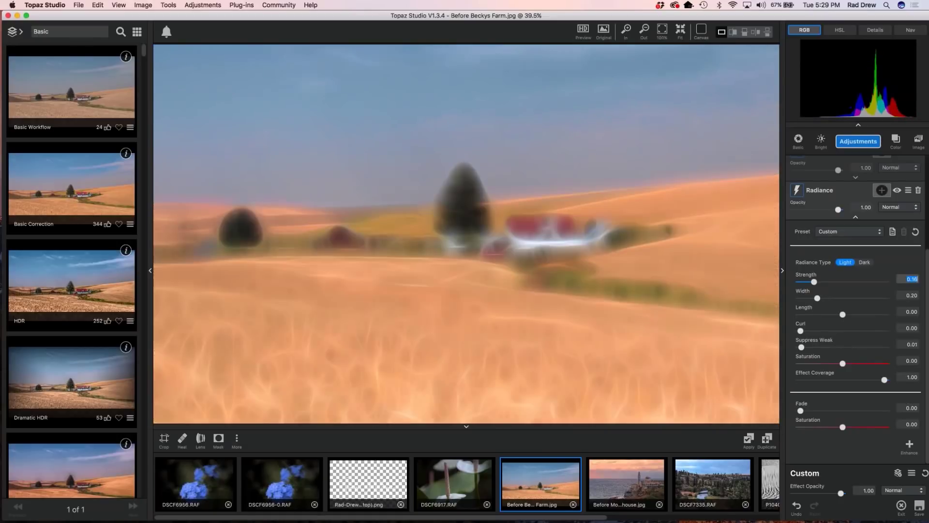
left_click_drag(815, 282, 805, 285)
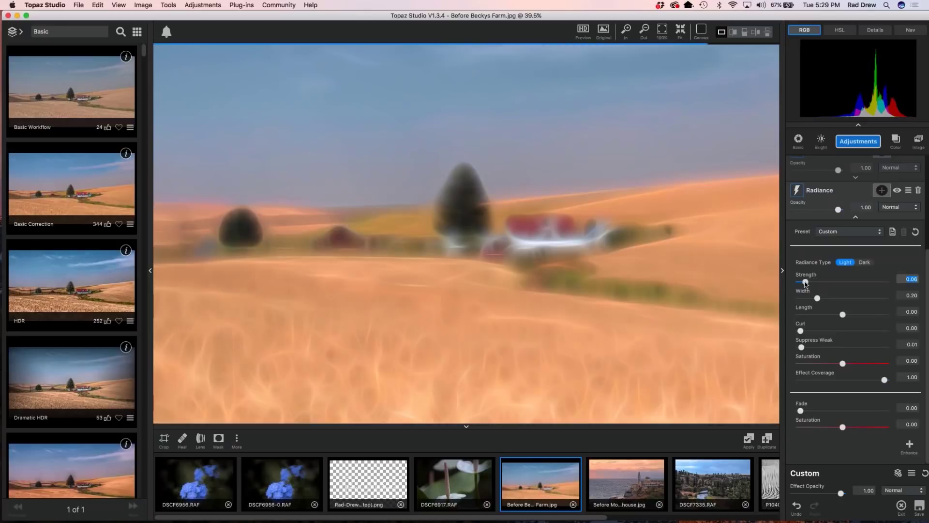
left_click_drag(806, 283, 801, 284)
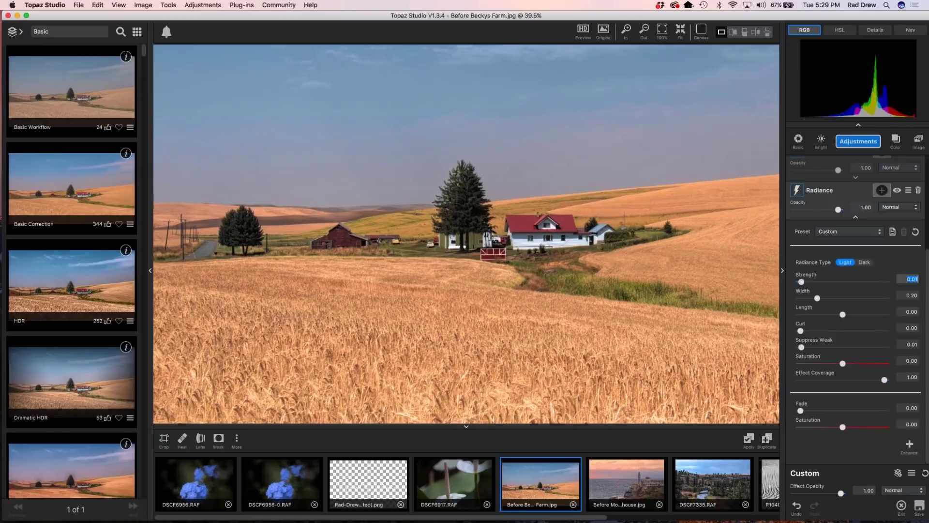
left_click(910, 279)
type("3")
key("Return")
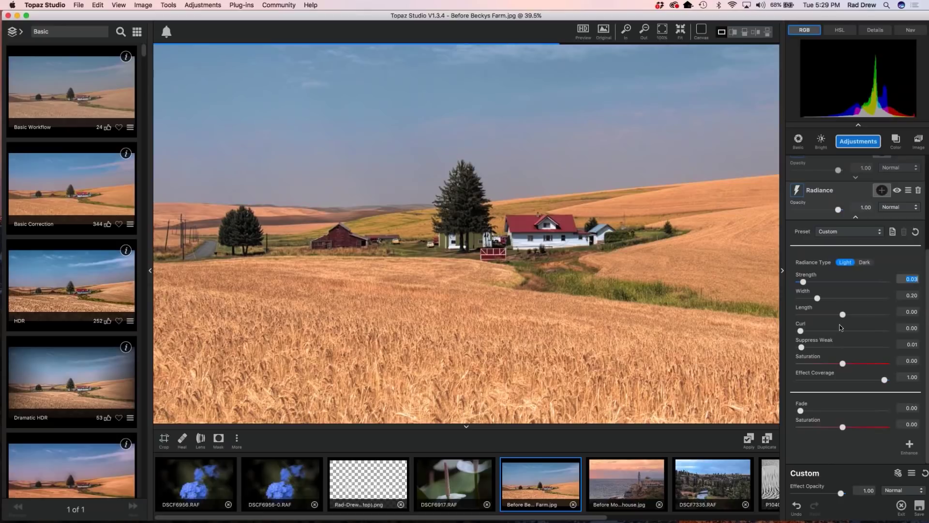
- Examine the Radiance effect on the farmhouse and wheat field, and compare the photo with the adjustment disabled and enabled
scroll(542, 326, "up", 1)
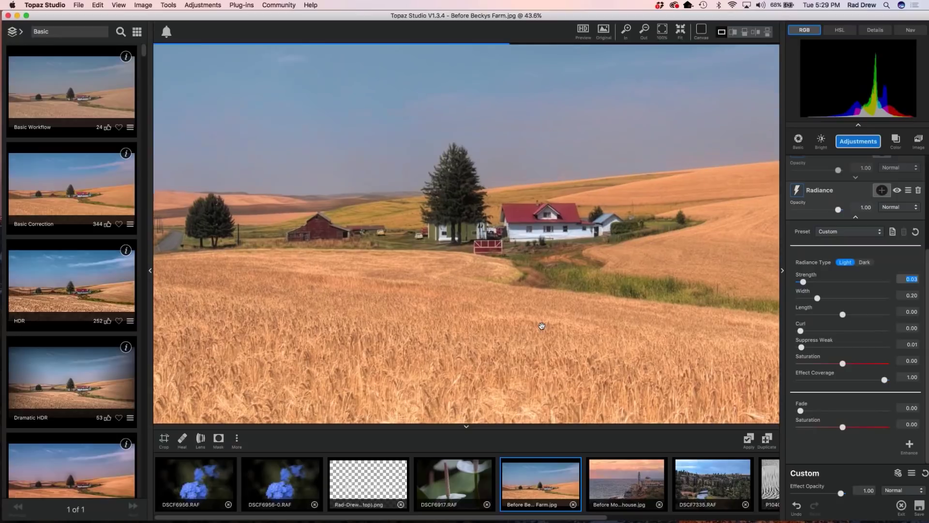
scroll(542, 326, "up", 2)
scroll(549, 318, "down", 3)
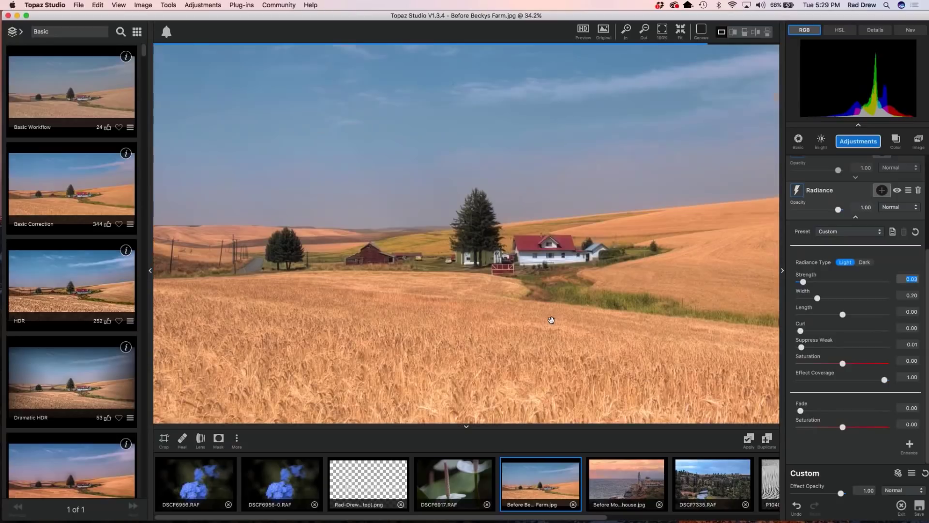
scroll(588, 322, "down", 1)
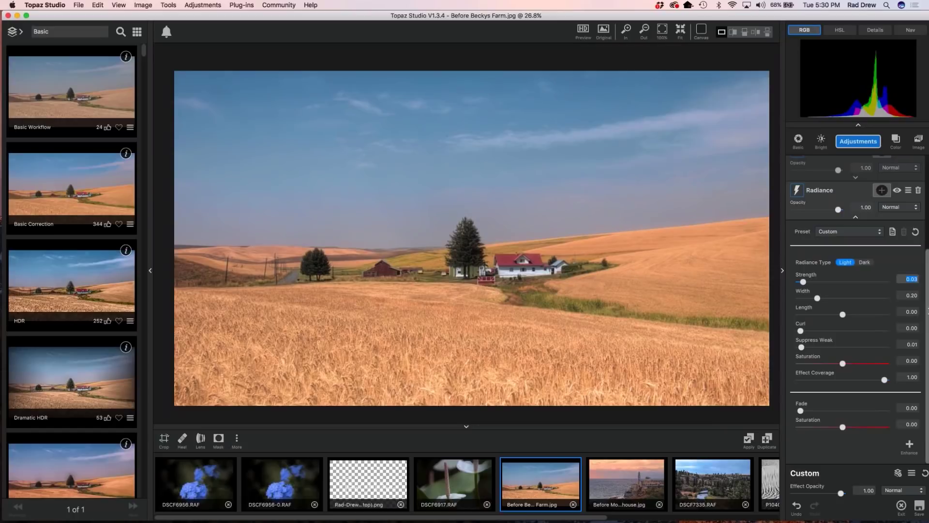
left_click(898, 190)
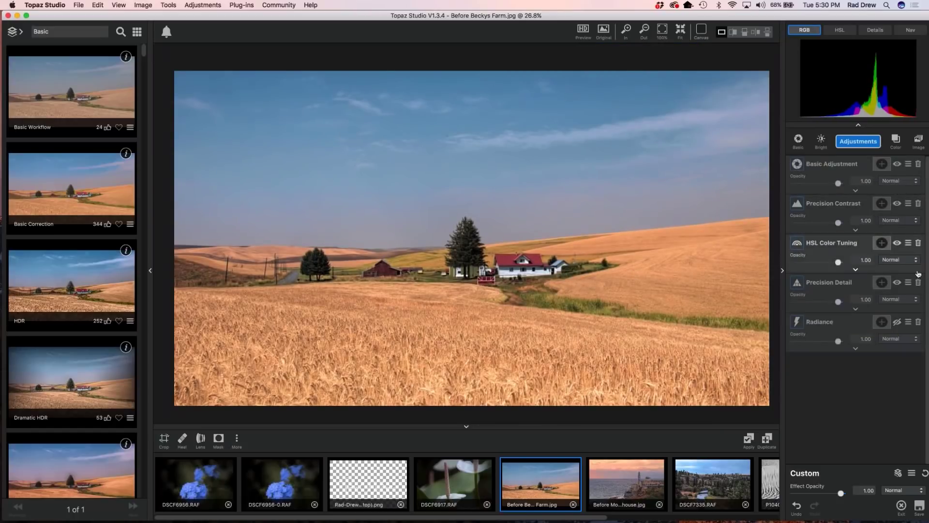
left_click(898, 322)
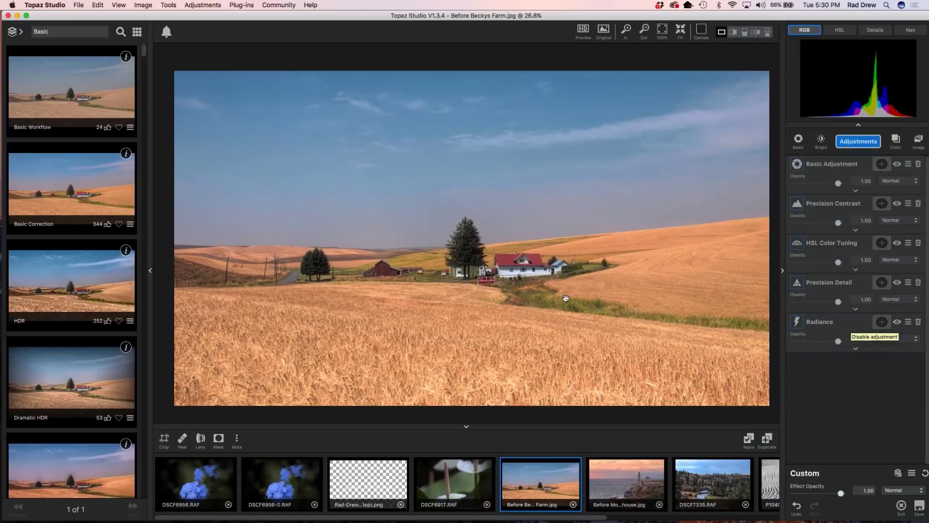
scroll(577, 290, "down", 2)
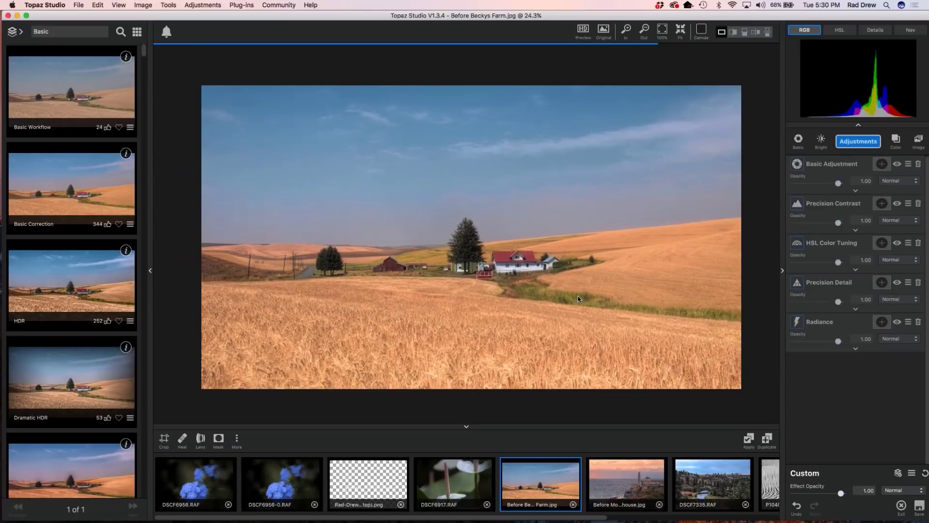
scroll(576, 296, "up", 1)
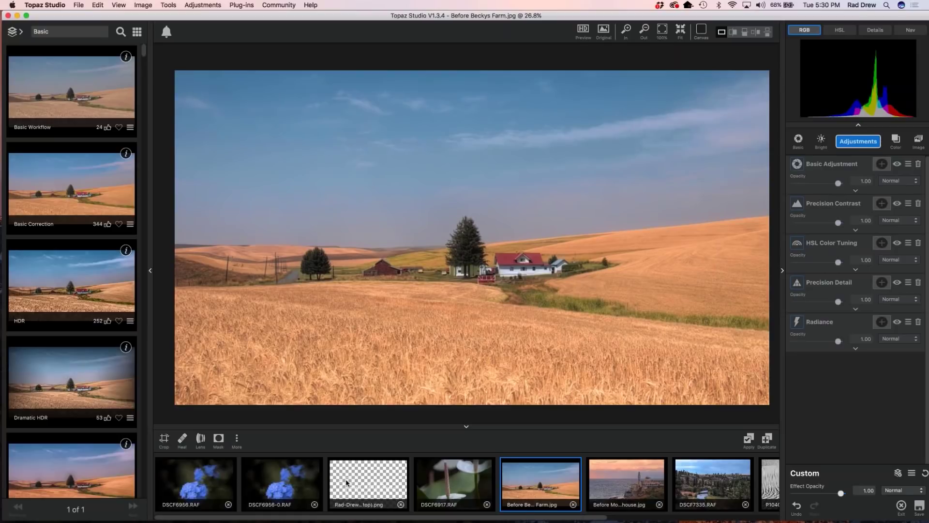
- Add the transparent signature PNG as an Image Layer, scaled down and placed in the upper-left corner of the photo
mouse_move(351, 479)
left_mouse_down()
mouse_move(731, 402)
mouse_move(841, 390)
left_mouse_up()
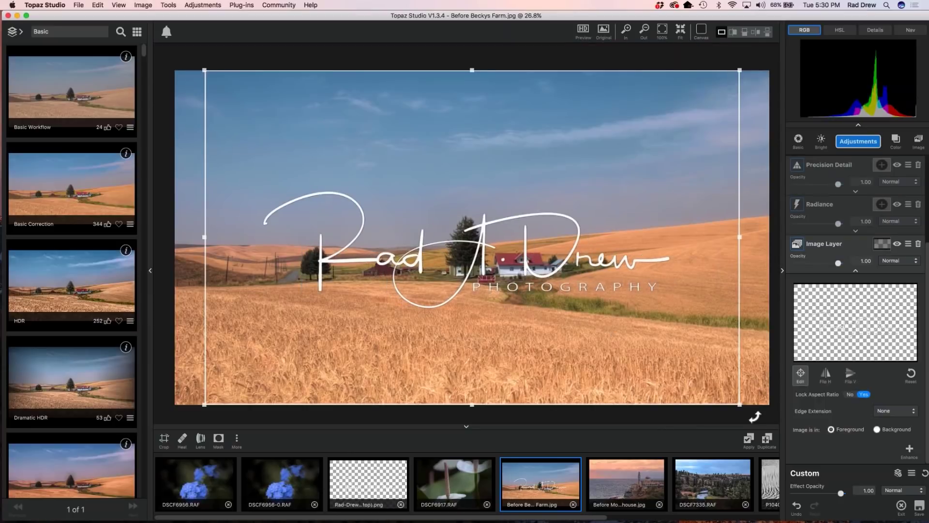
left_click_drag(740, 404, 374, 166)
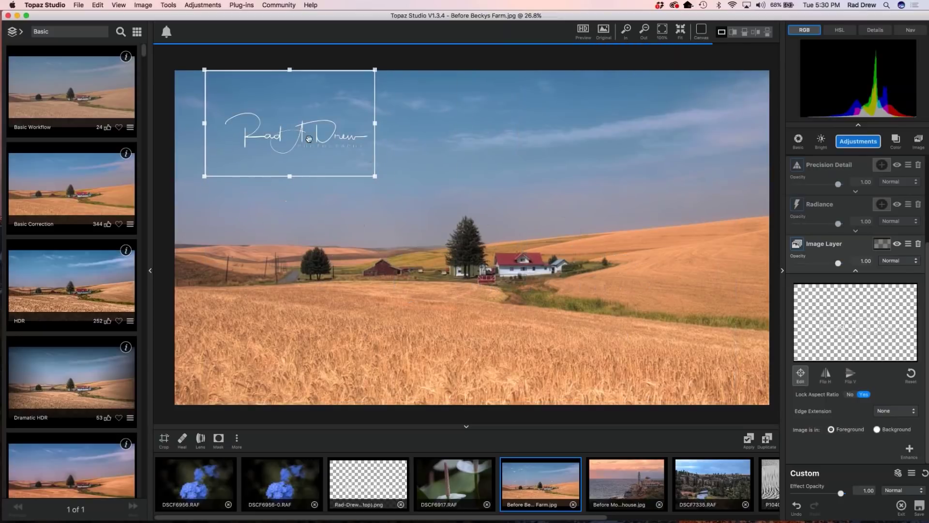
left_click_drag(318, 142, 285, 123)
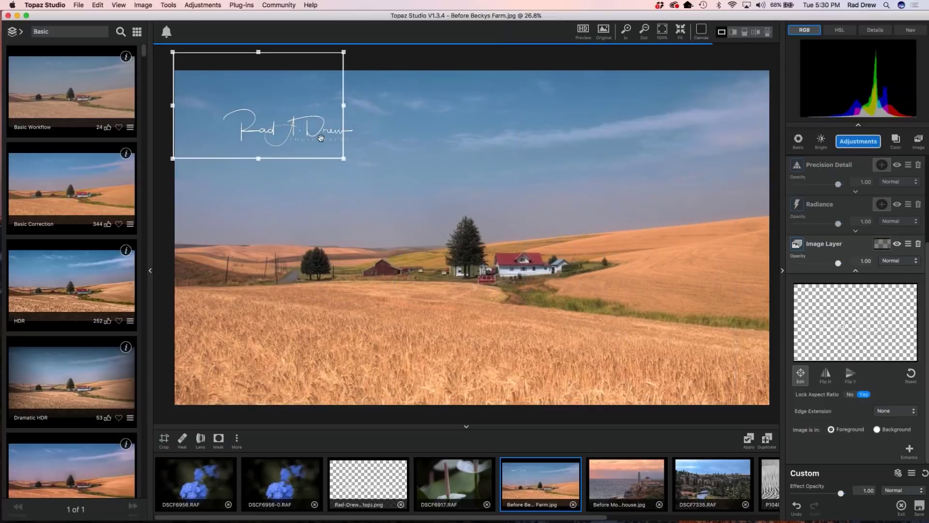
left_click_drag(347, 161, 328, 149)
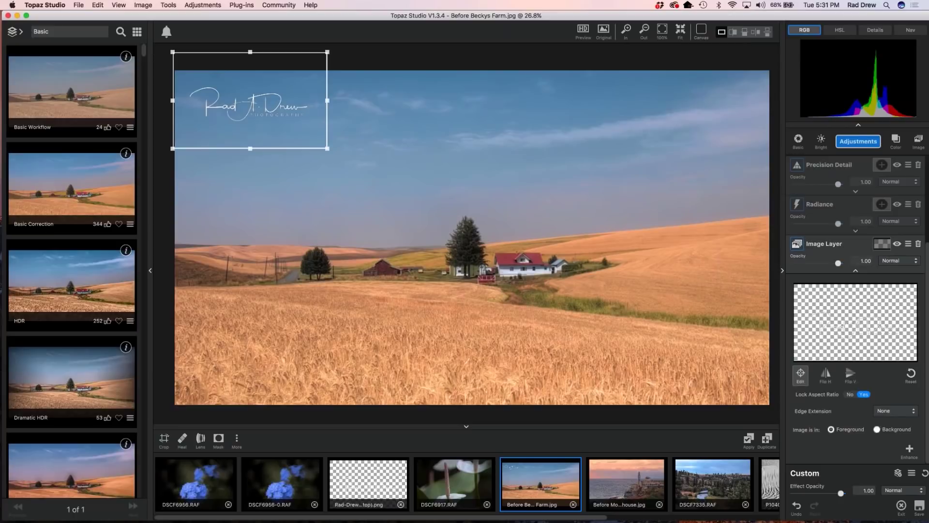
- Collapse the Image Layer settings, switch to the blue flower photo DSCF6956.RAF and reset all its adjustments
left_click(855, 269)
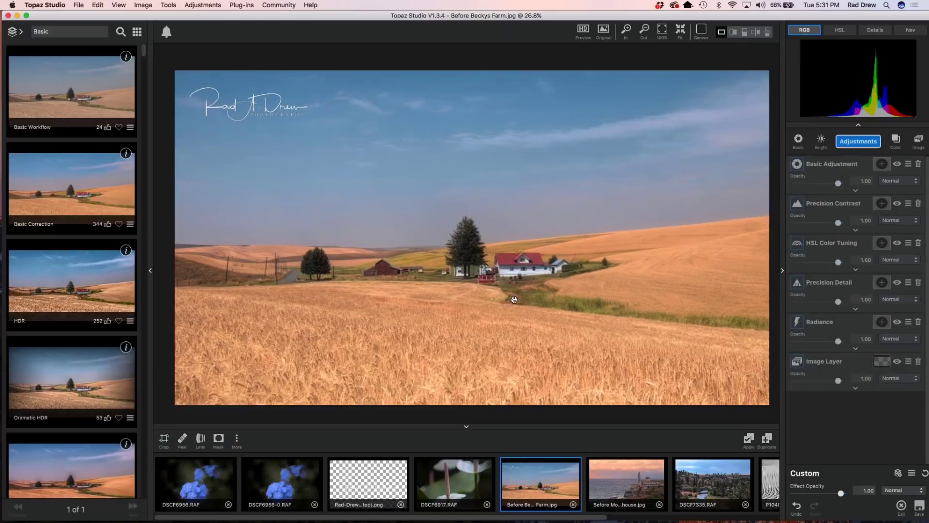
left_click(618, 334)
left_click(229, 504)
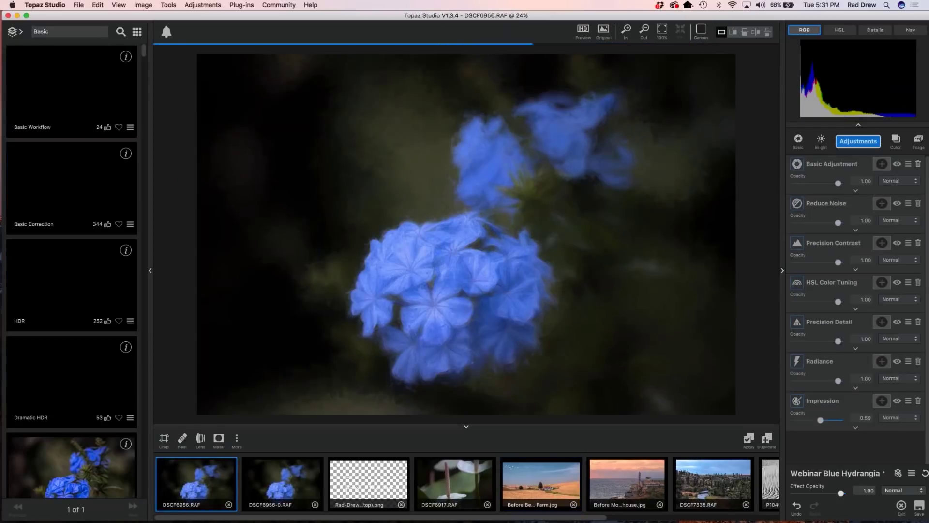
left_click(925, 474)
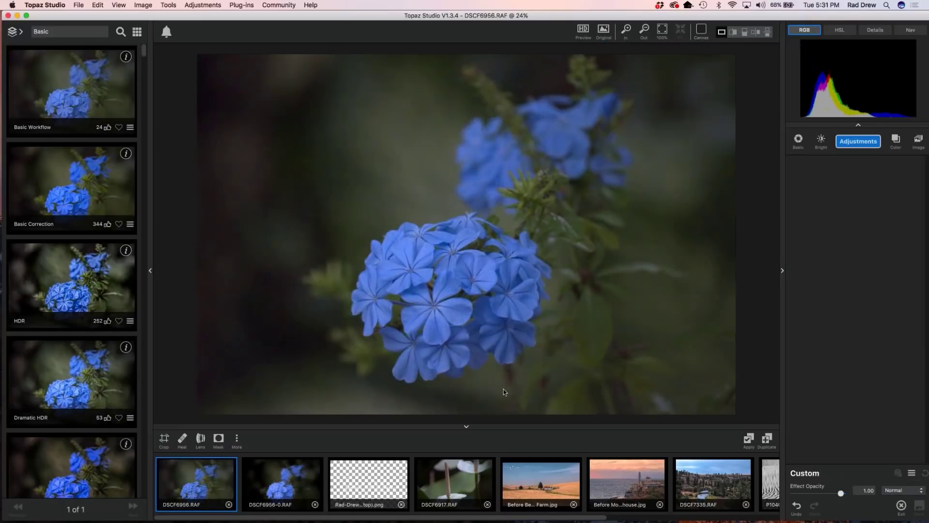
scroll(452, 185, "up", 2)
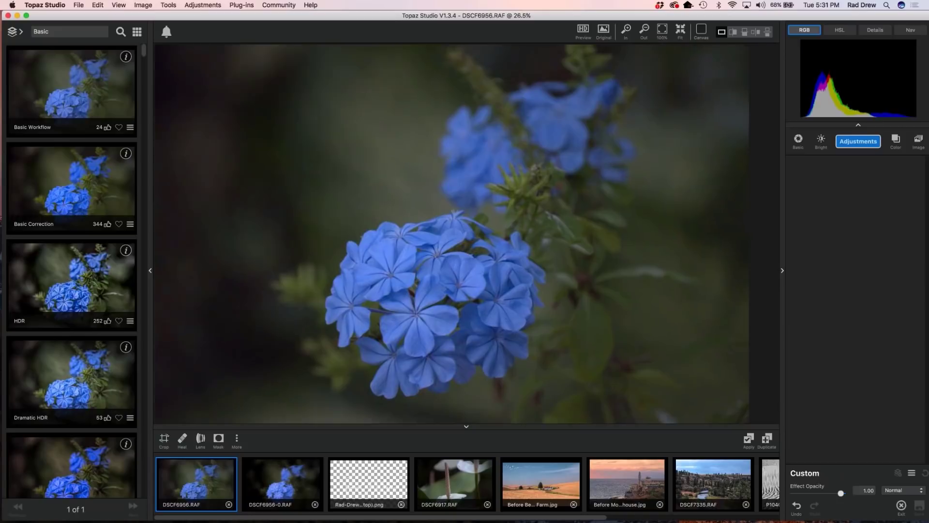
scroll(498, 232, "down", 2)
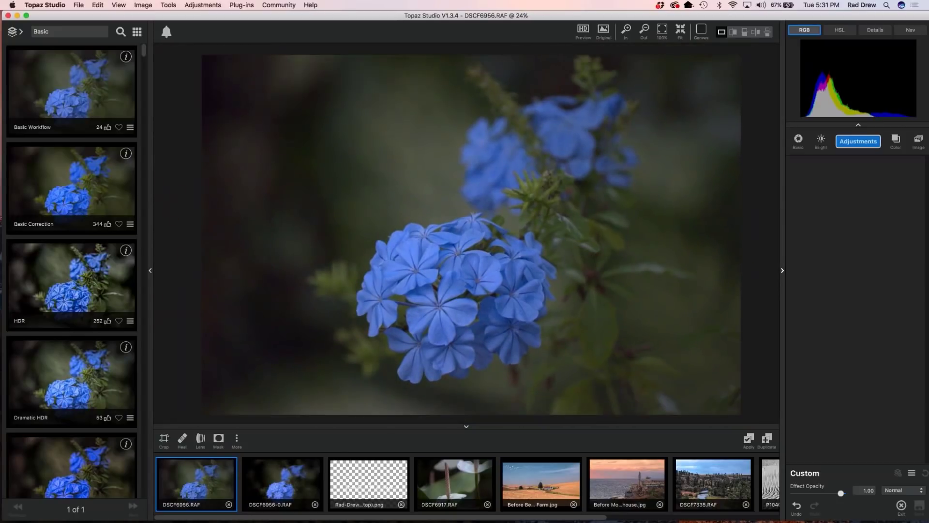
- Add a Basic Adjustment to the flower photo with Shadow -0.50, Highlight 0.81, Exposure 0.17 and Saturation 0.09
left_click(798, 139)
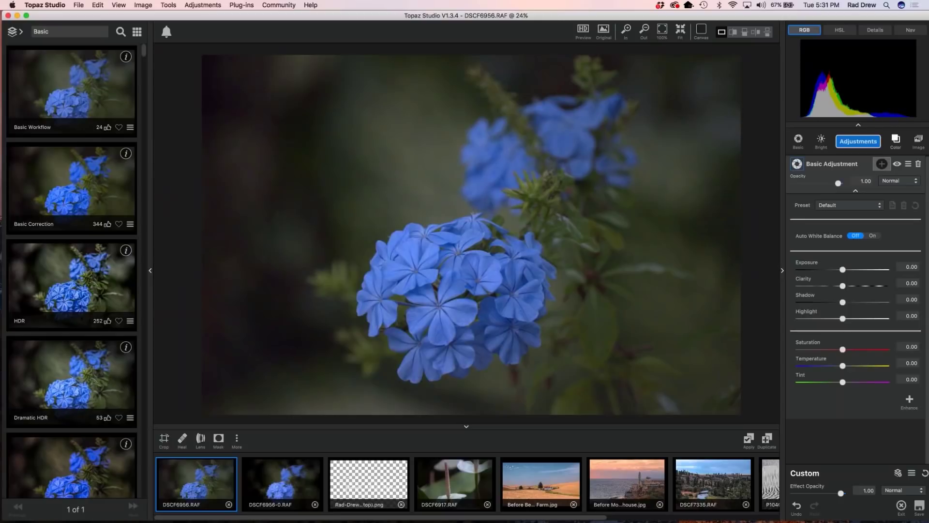
left_click_drag(843, 301, 878, 323)
left_click(844, 319)
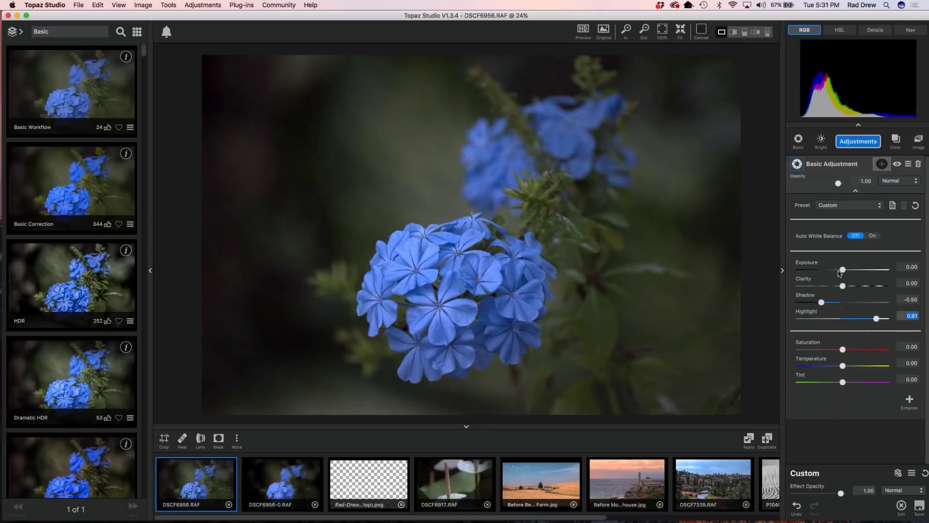
left_click_drag(843, 270, 850, 272)
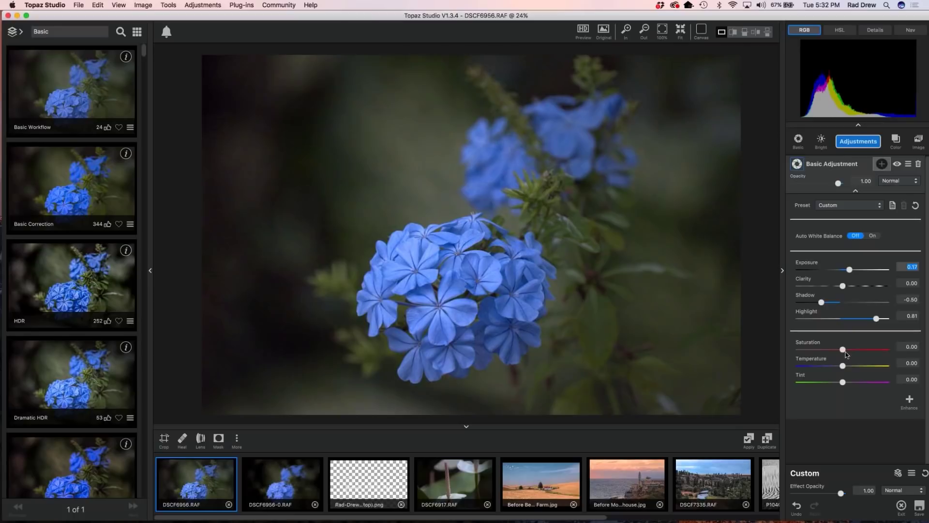
left_click_drag(843, 350, 847, 350)
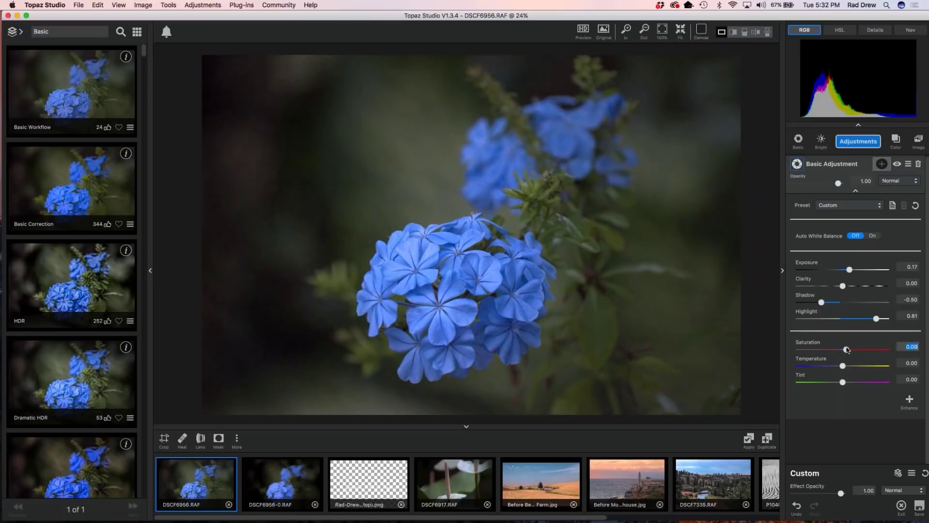
- Compare the flower photo with its original and examine the blossoms and dark background up close
left_click(603, 31)
scroll(515, 245, "up", 1)
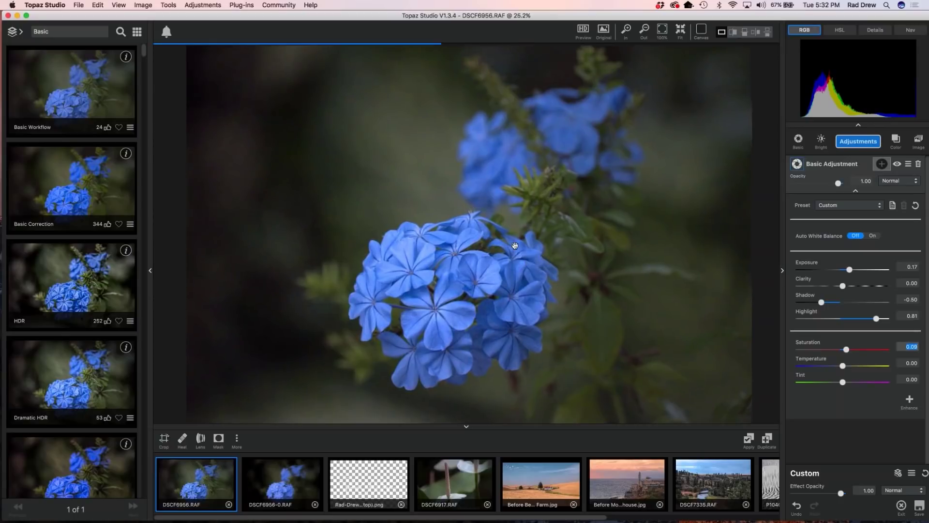
scroll(515, 245, "up", 2)
scroll(542, 242, "down", 3)
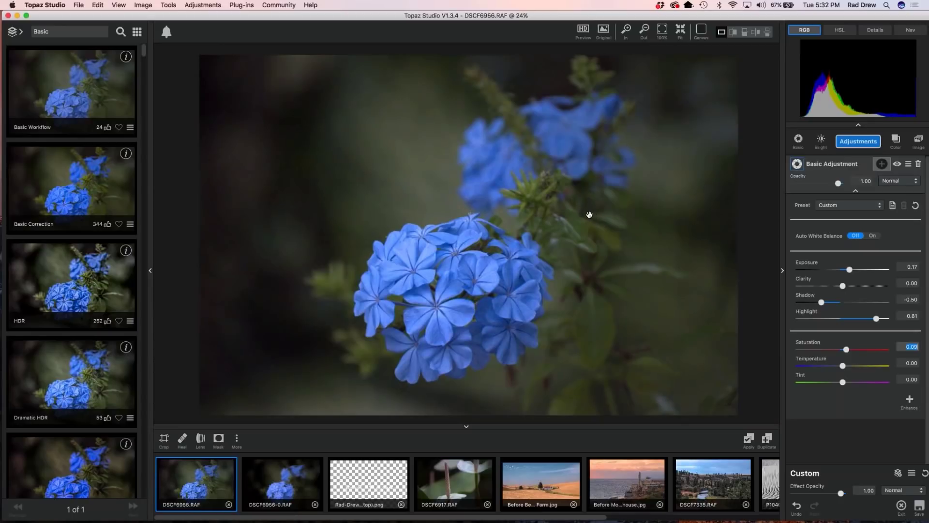
scroll(589, 214, "up", 1)
scroll(591, 232, "up", 2)
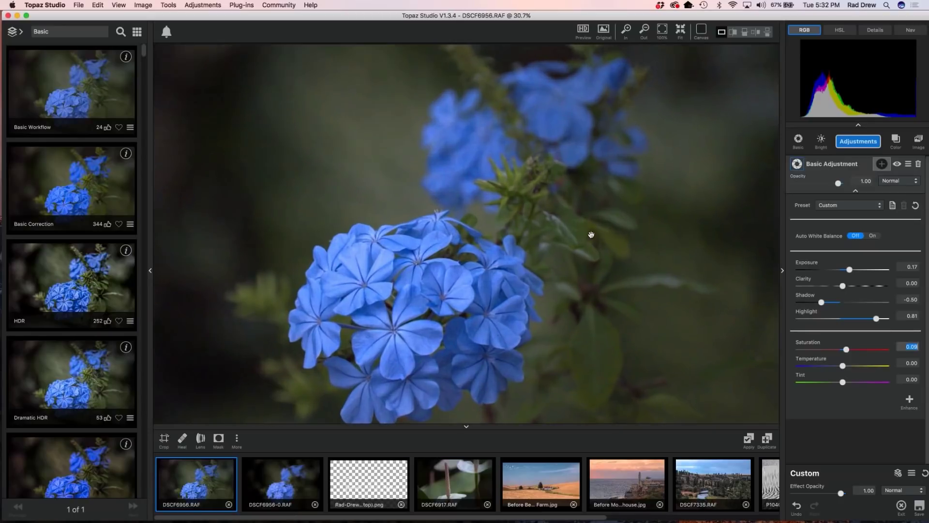
scroll(595, 236, "down", 2)
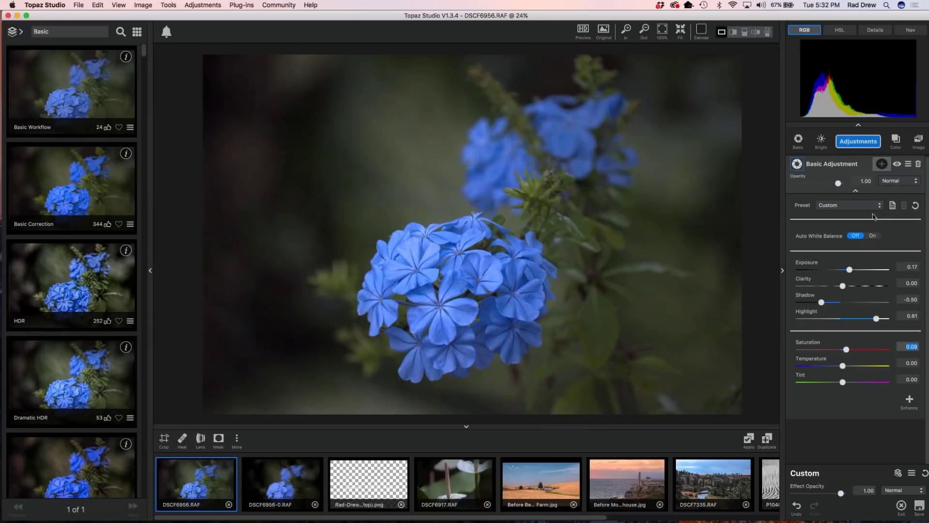
- Collapse the Basic Adjustment, add a Reduce Noise adjustment and set Remove Noise to 0.59
left_click(856, 191)
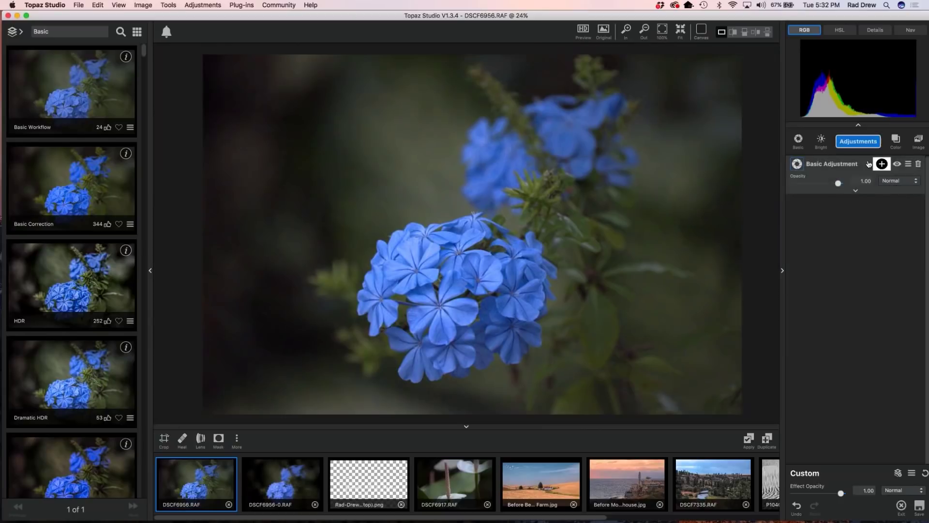
left_click(862, 144)
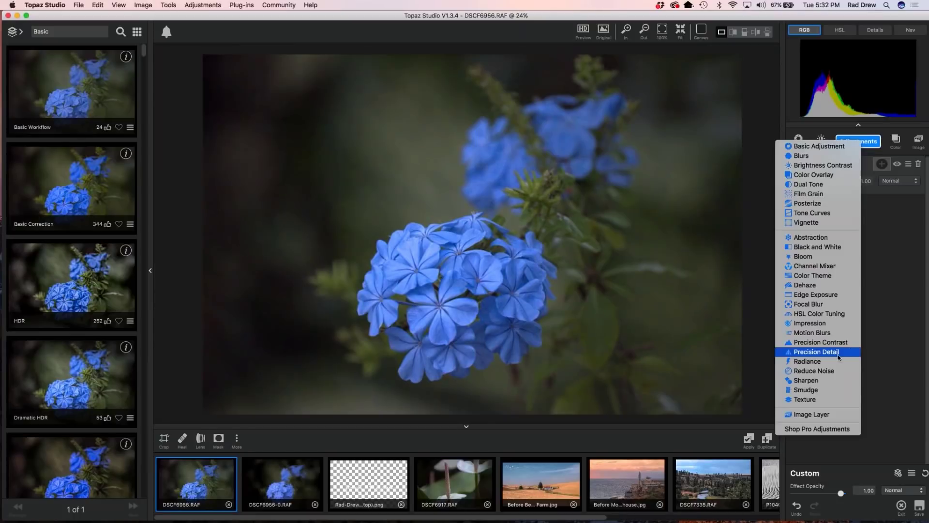
left_click(820, 371)
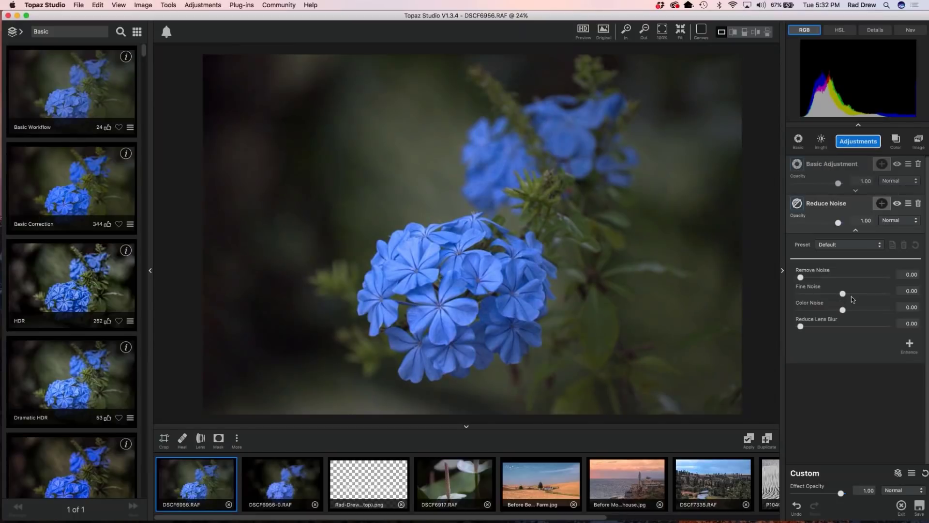
scroll(635, 277, "up", 2)
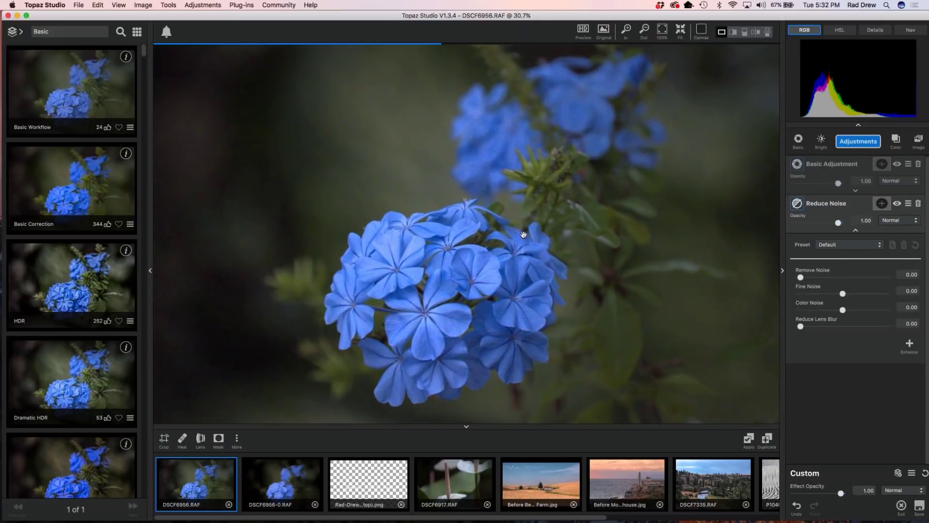
left_click(808, 277)
left_click_drag(823, 279, 851, 282)
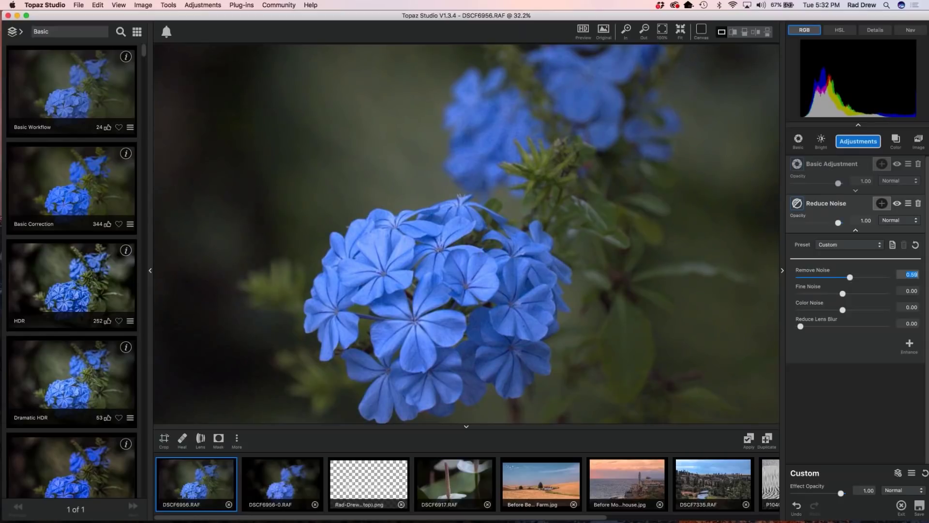
- Examine the blossoms and background up close with the Reduce Noise adjustment disabled and enabled
scroll(582, 261, "up", 1)
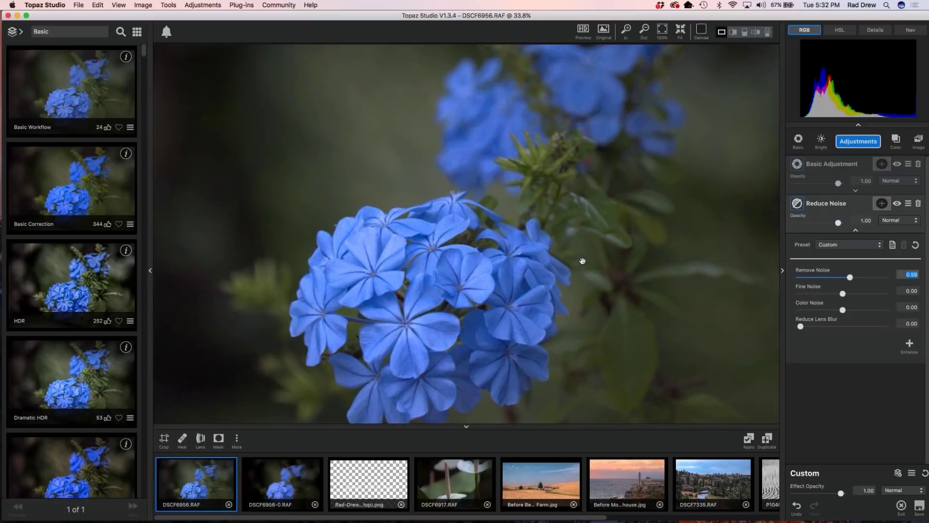
scroll(582, 261, "up", 5)
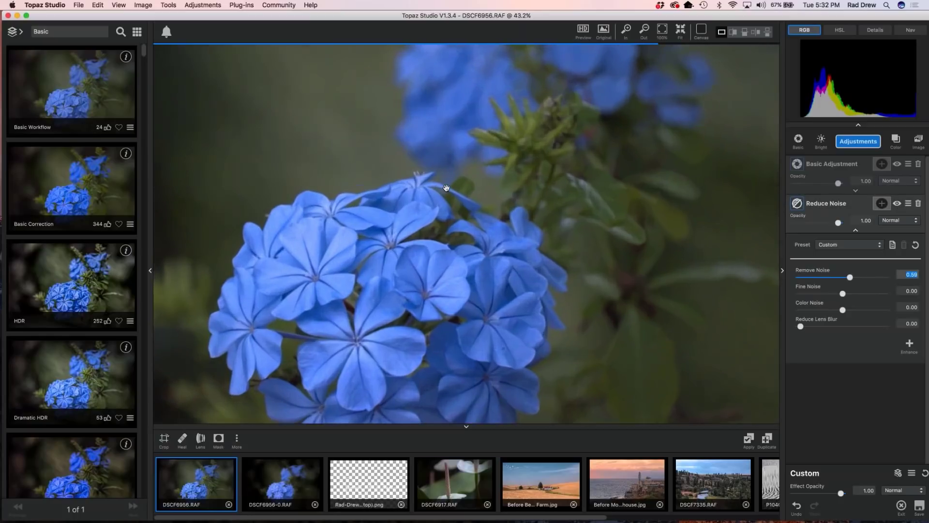
left_click(897, 204)
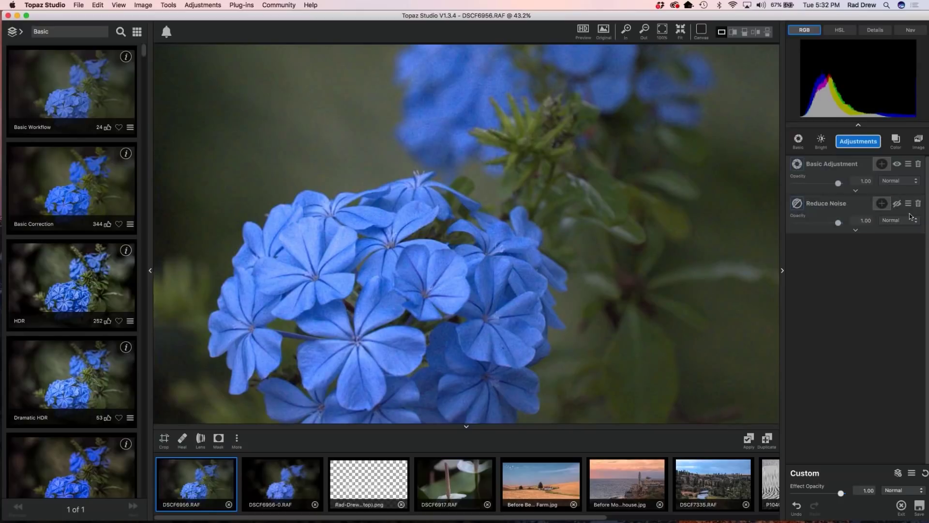
left_click(897, 204)
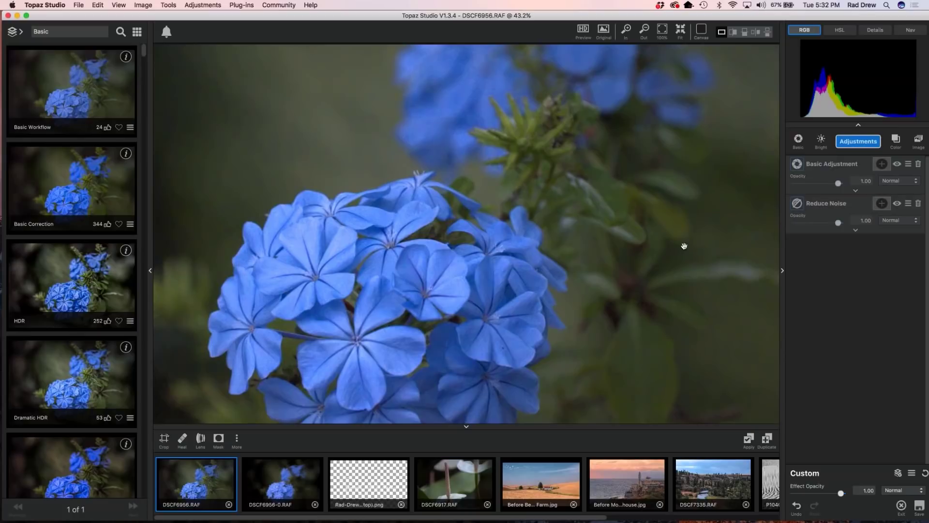
scroll(690, 255, "down", 1)
scroll(689, 255, "down", 5)
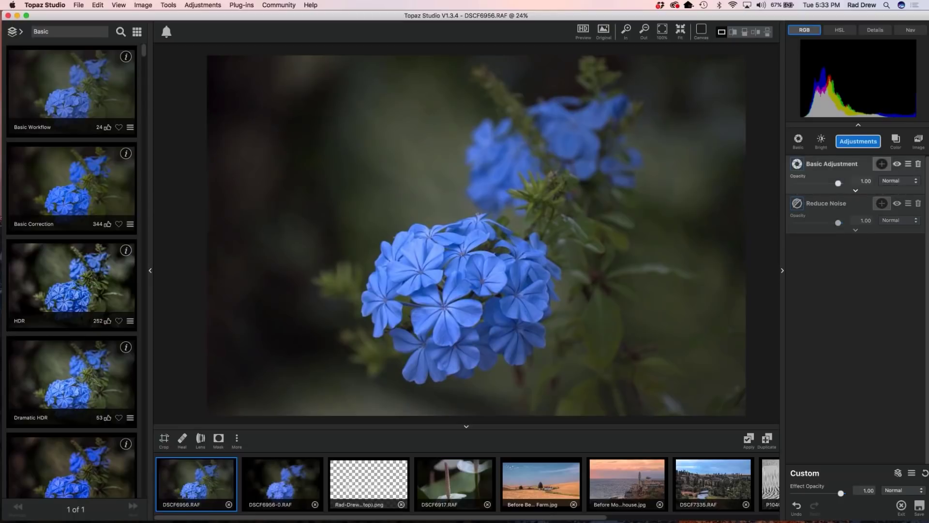
- Add a Precision Contrast adjustment to the flower photo and lower its saturation to -1.00
left_click(857, 142)
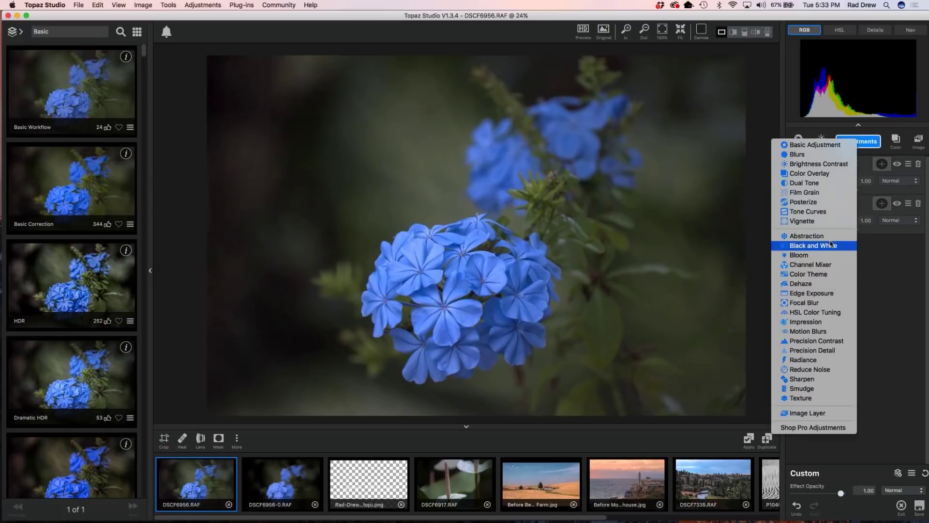
left_click(814, 342)
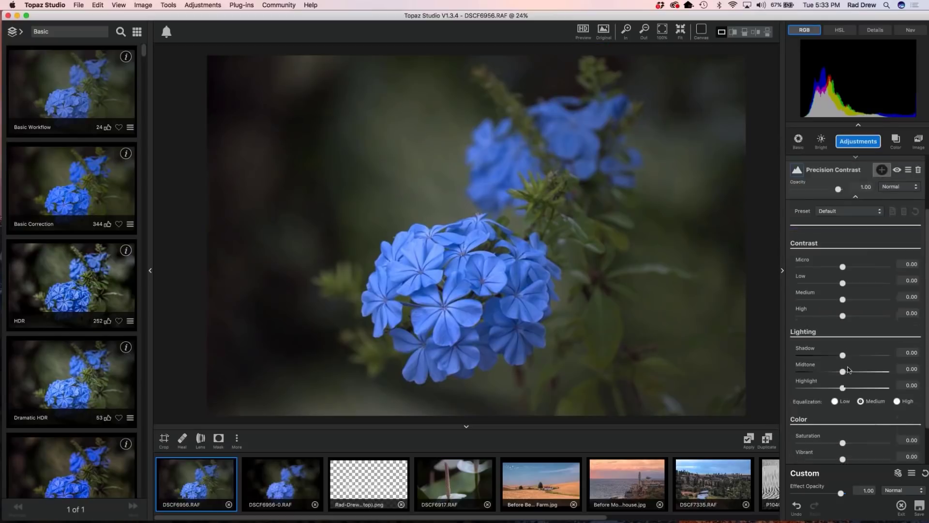
left_click_drag(843, 412, 790, 411)
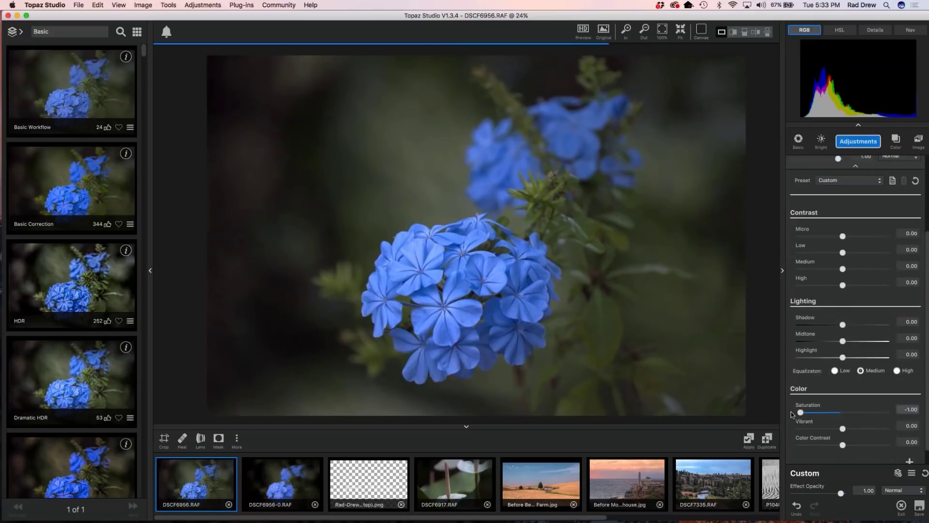
- Set the Precision Contrast lighting to shadow -0.75, midtone 0.45 and highlight 0.88
left_click_drag(844, 357, 887, 361)
left_click_drag(843, 340, 813, 327)
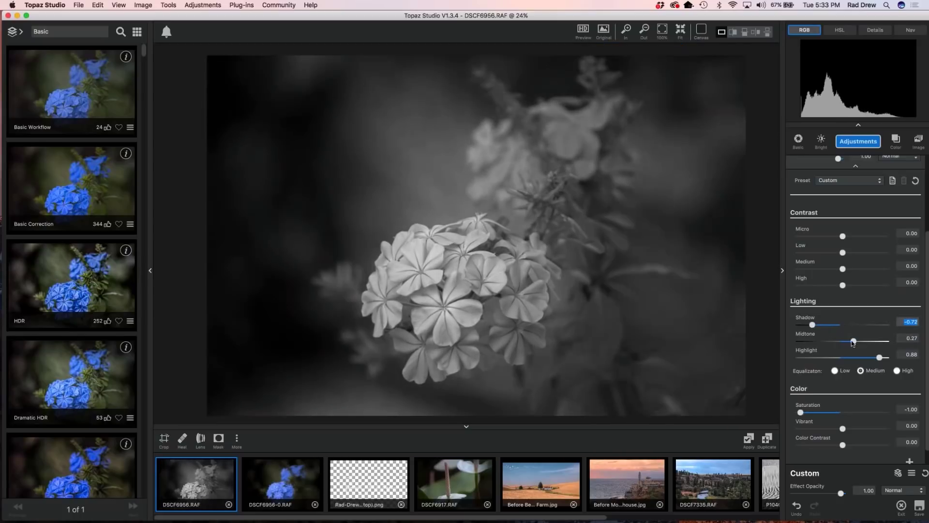
left_click(818, 326)
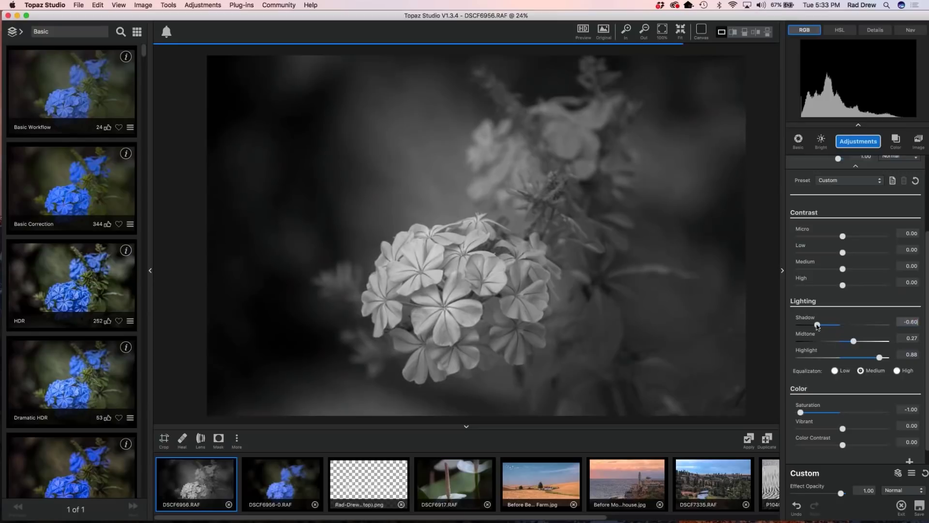
left_click(852, 341)
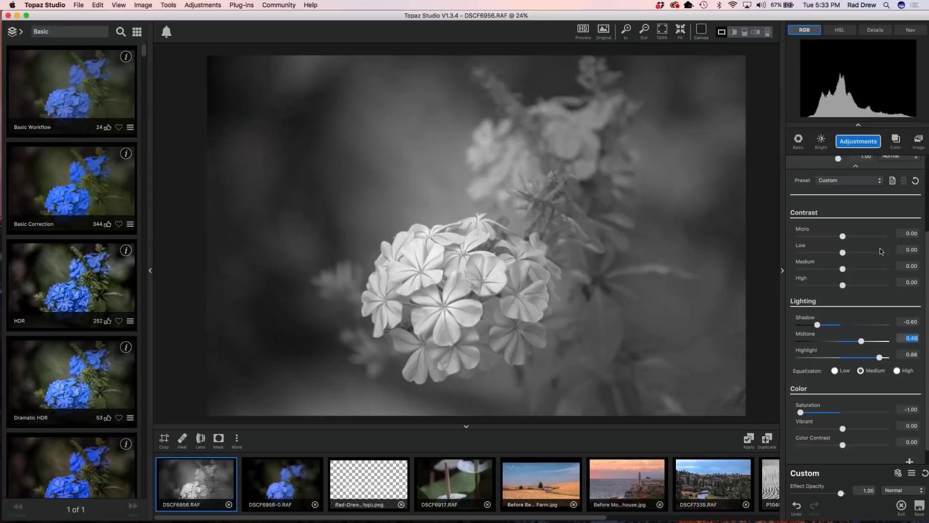
left_click_drag(819, 323, 811, 328)
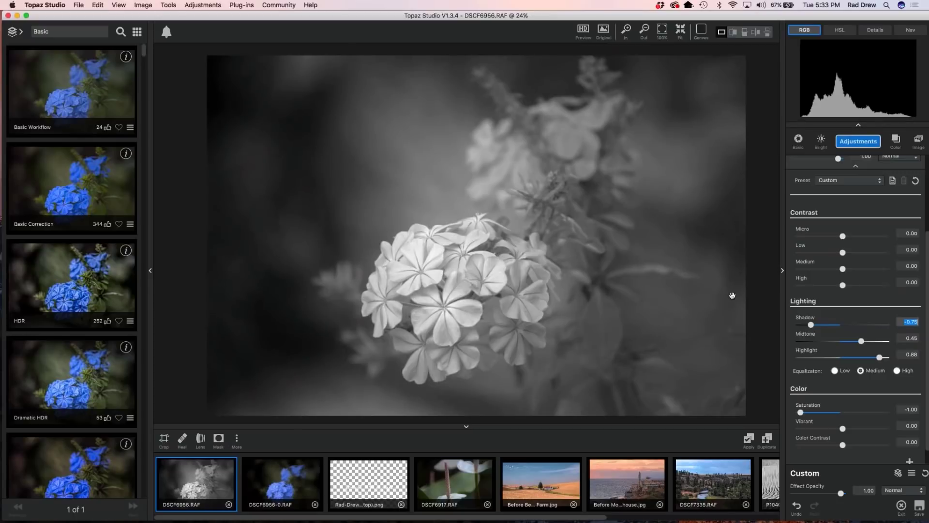
- Reset the Precision Contrast saturation to 0.00 and reduce the highlight to -0.04
double_click(807, 408)
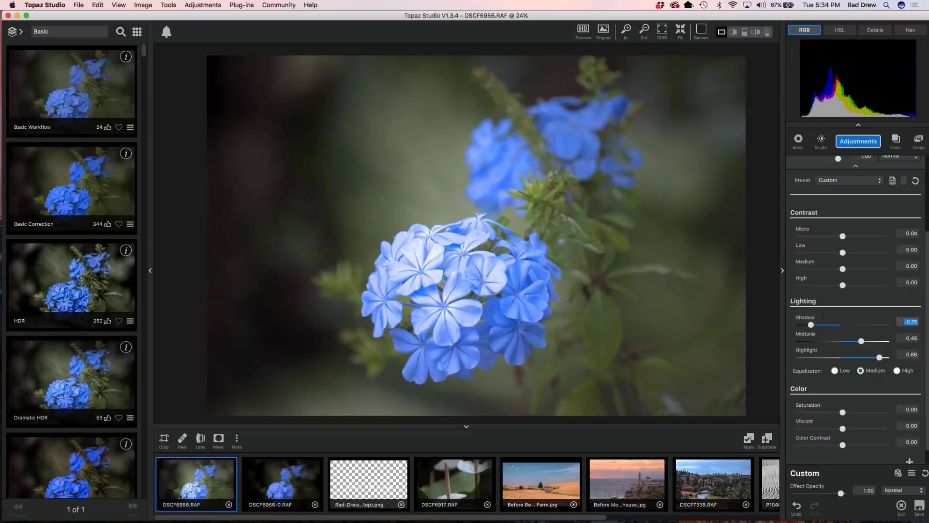
left_click_drag(874, 358, 841, 363)
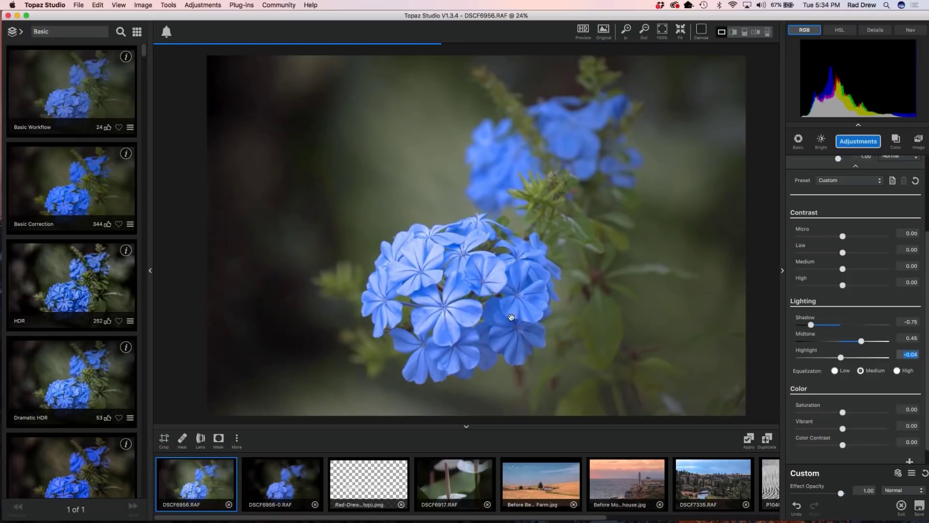
scroll(462, 296, "up", 2)
scroll(462, 295, "down", 3)
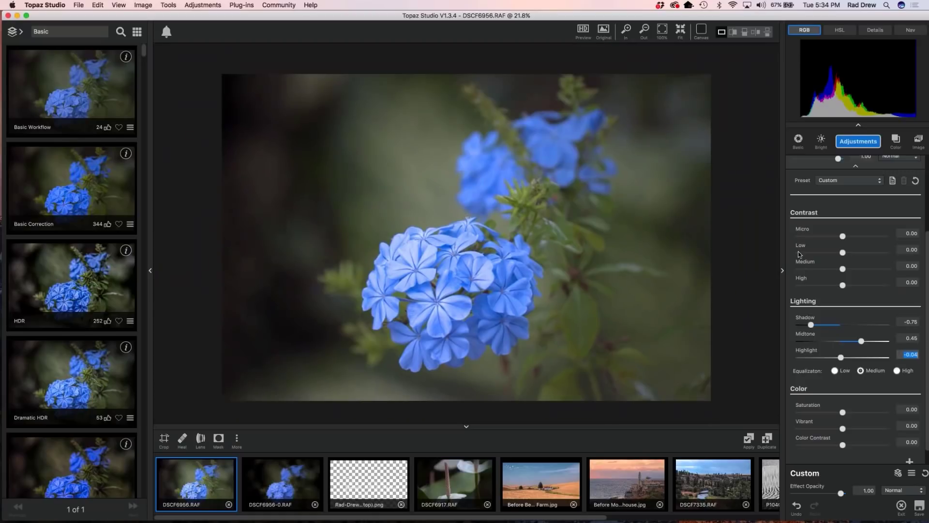
- Set the Precision Contrast levels to micro 0.32, low 0.28, medium 0.20 and high 0.21
key("super+equal")
left_click_drag(843, 236, 856, 240)
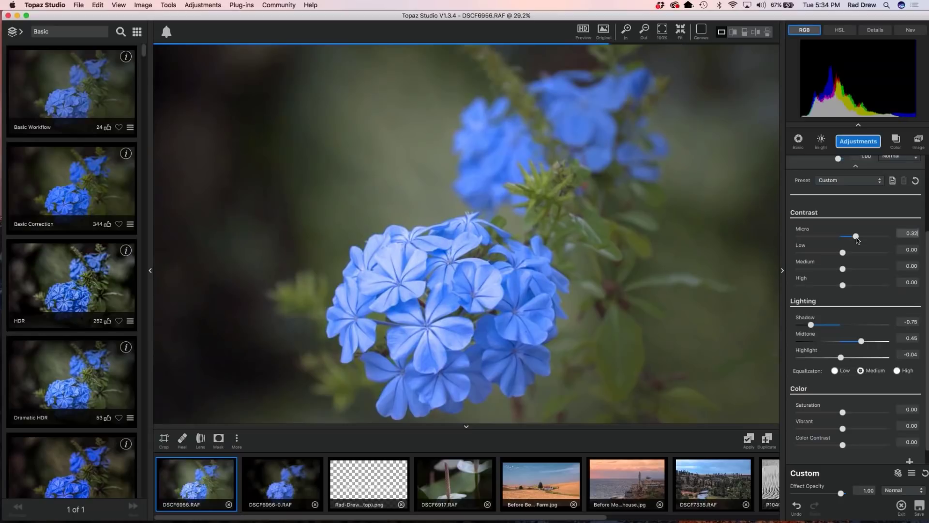
left_click_drag(843, 252, 852, 286)
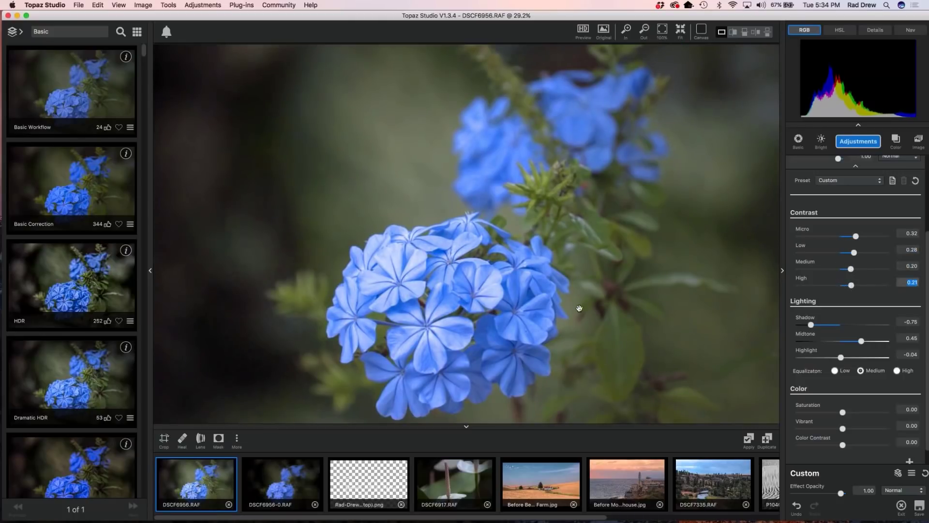
left_click_drag(580, 308, 679, 291)
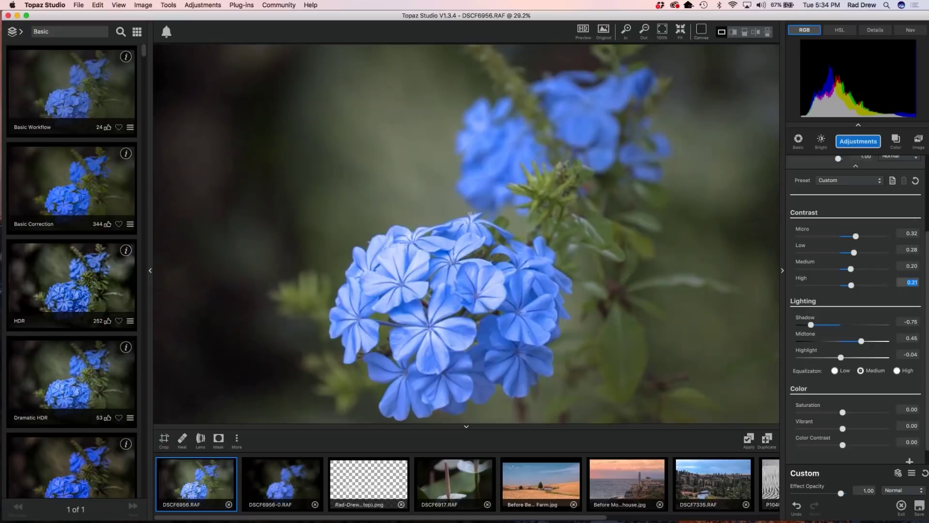
- Raise Vibrant in Precision Contrast to 0.34 and compare the edited photo with the original
scroll(859, 385, "down", 2)
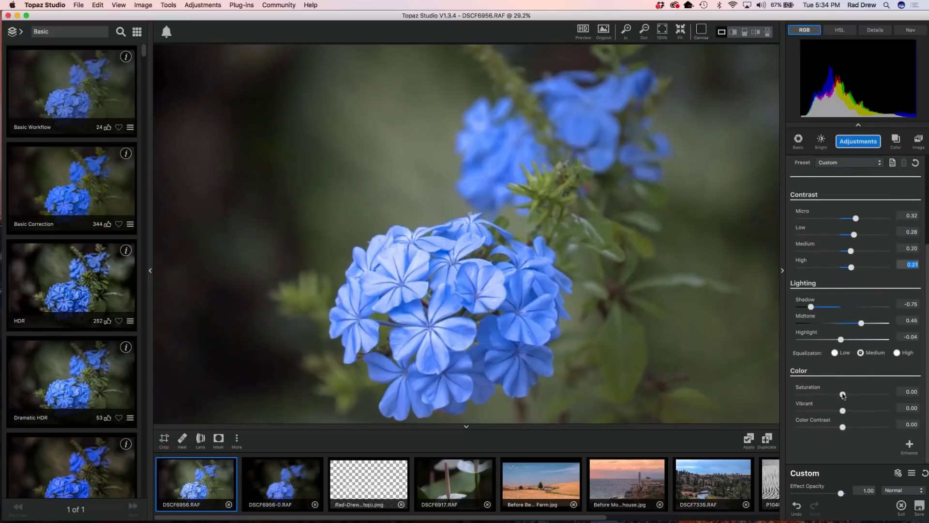
left_click_drag(842, 410, 858, 413)
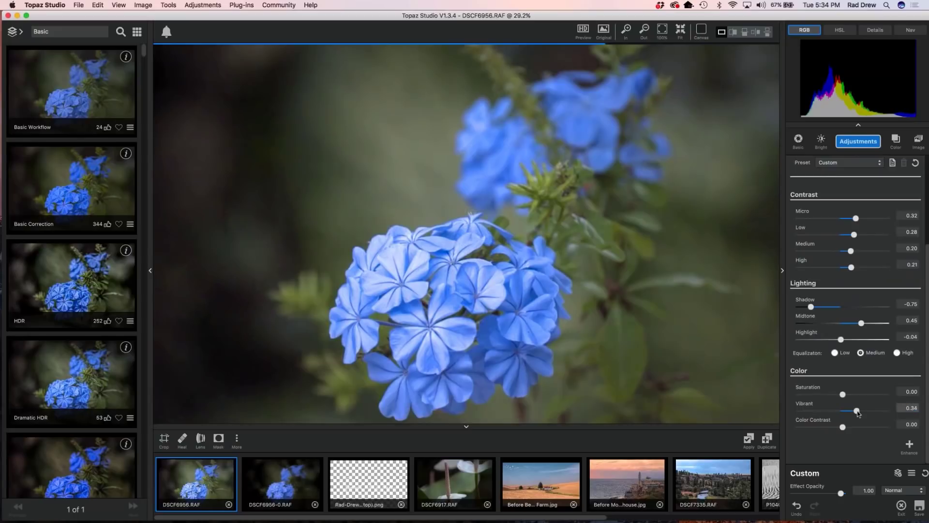
left_click(604, 30)
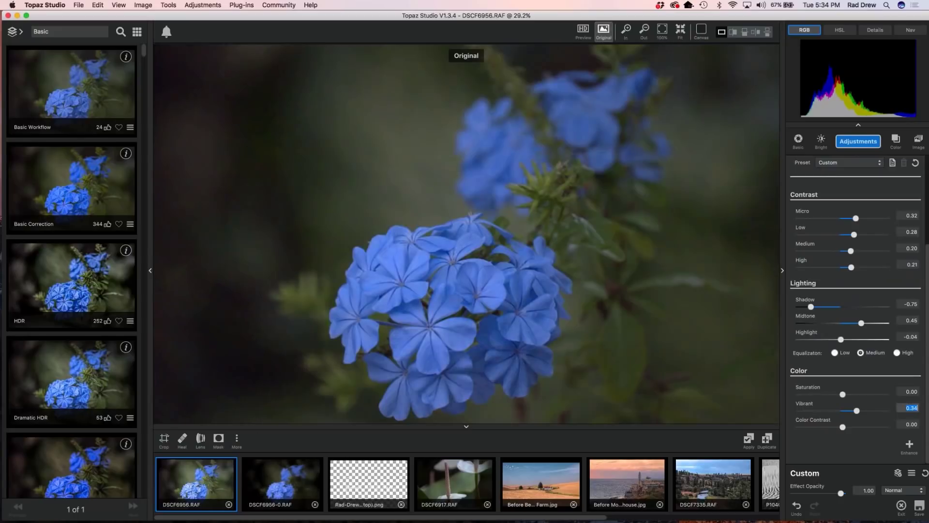
left_click(509, 288)
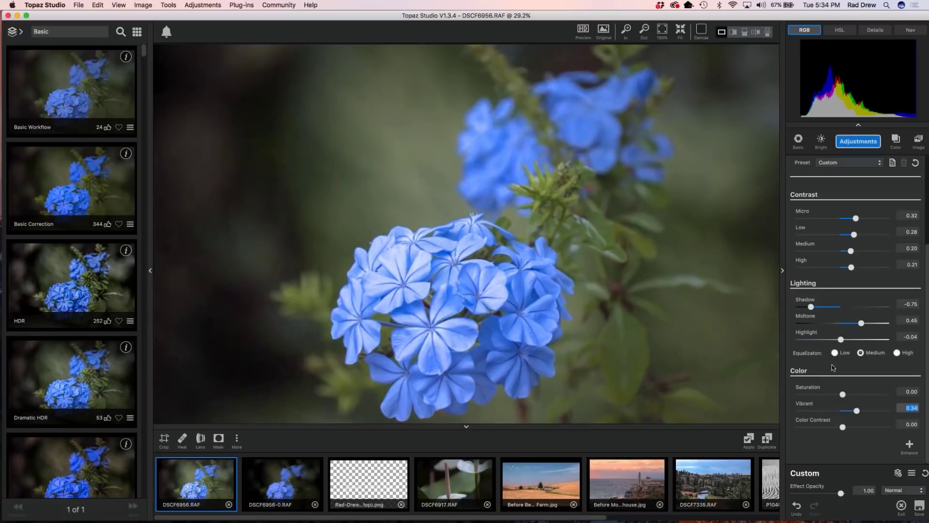
scroll(843, 190, "up", 5)
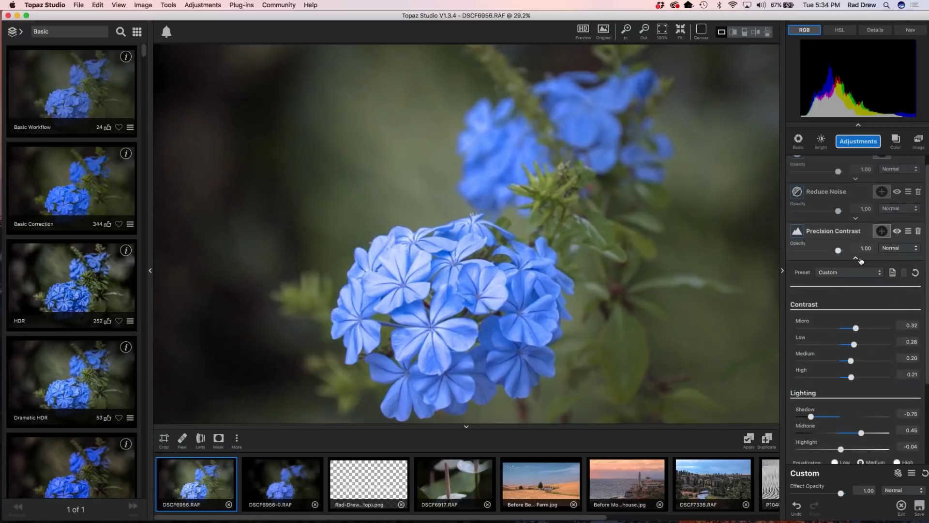
left_click(856, 259)
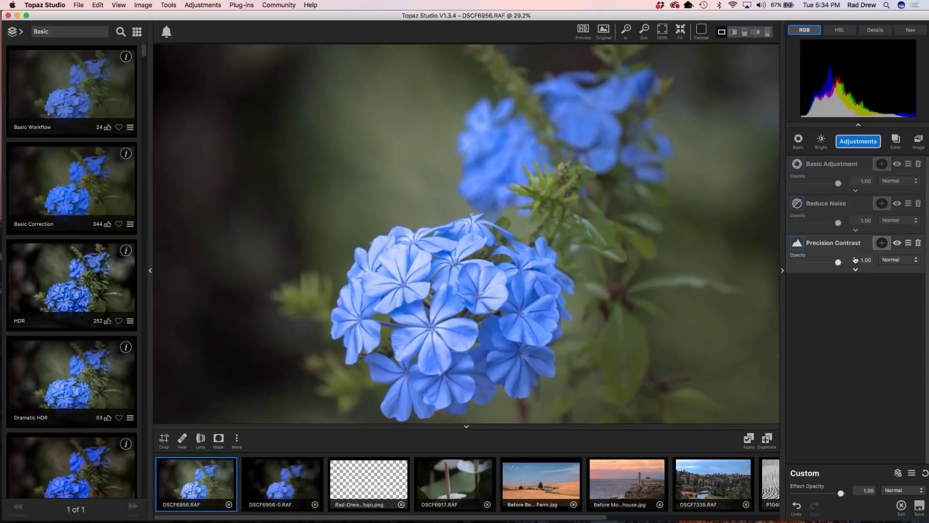
- Add an HSL Color Tuning adjustment and set green saturation to -0.22 and green lightness to -0.39
left_click(858, 141)
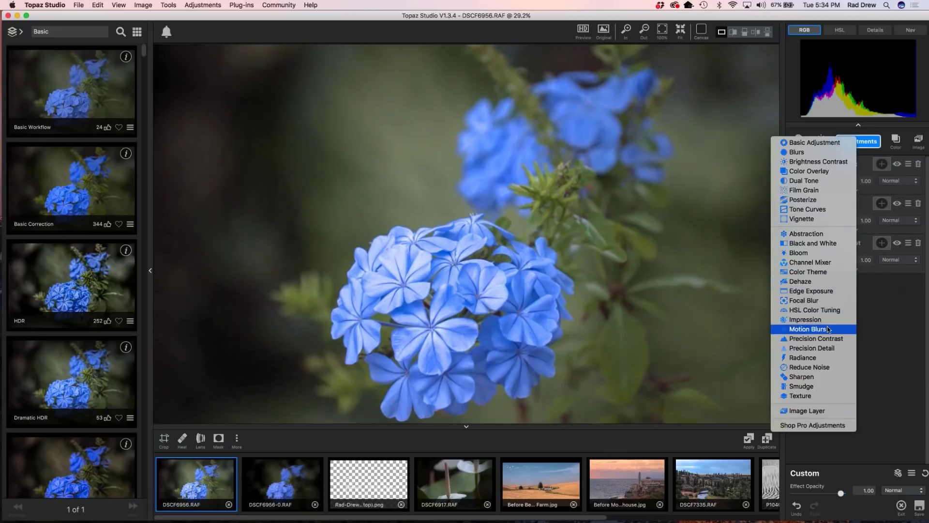
left_click(802, 310)
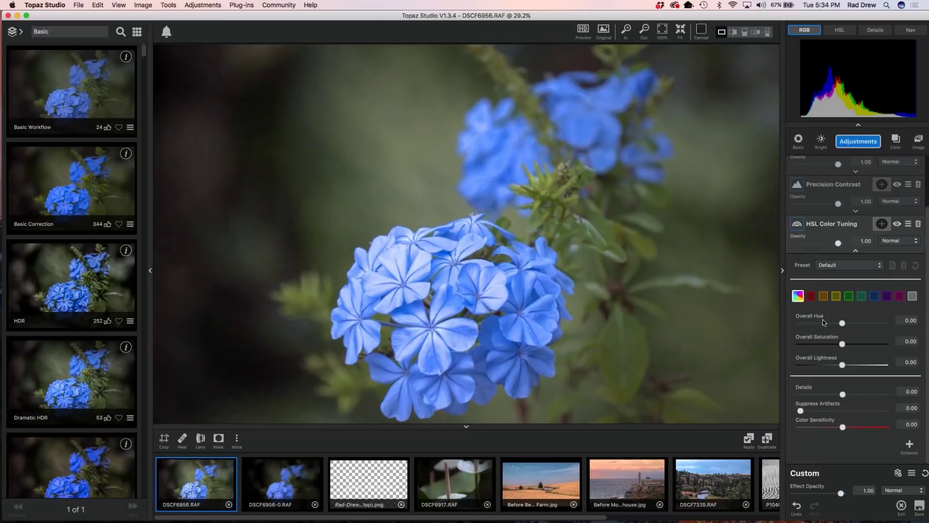
left_click(851, 299)
left_click(848, 296)
left_click(843, 344)
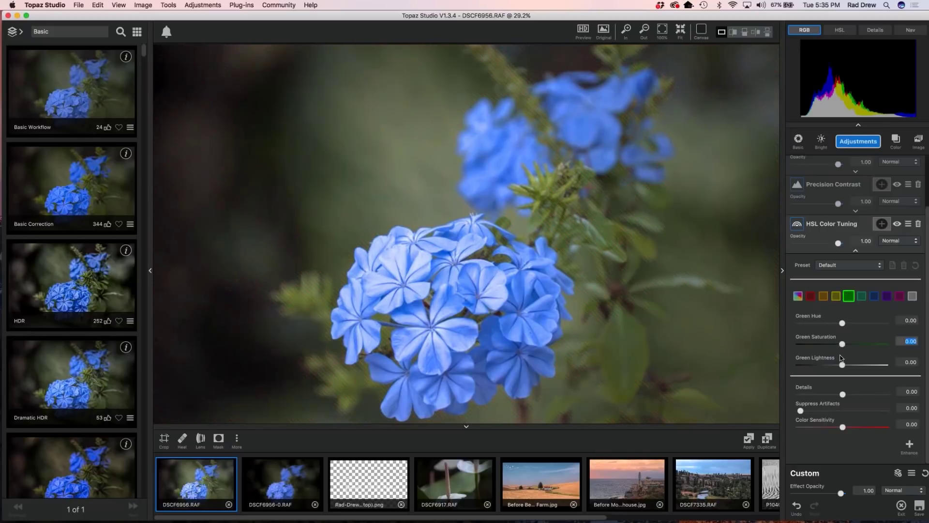
mouse_move(843, 365)
left_mouse_down()
mouse_move(818, 368)
mouse_move(842, 345)
mouse_move(822, 344)
mouse_move(836, 346)
mouse_move(829, 367)
left_mouse_up()
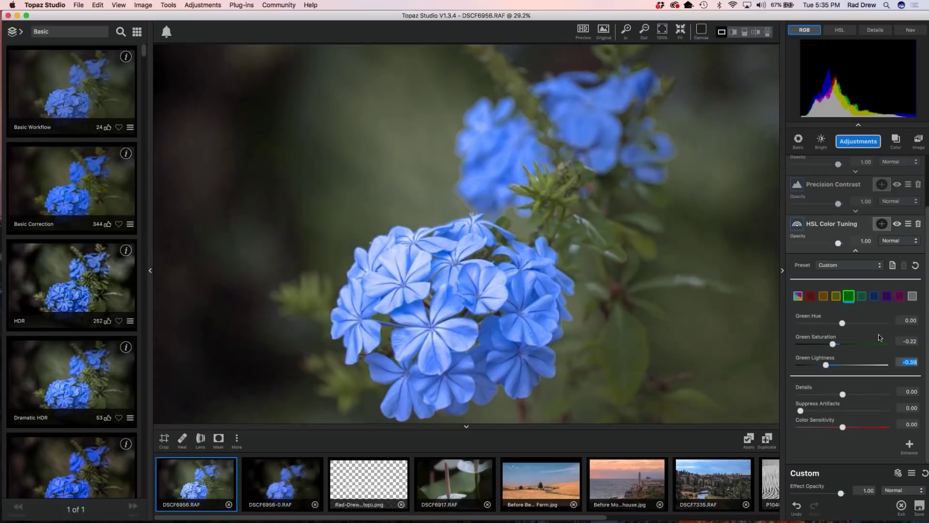
- Reduce the aqua saturation, and set blue saturation to 0.14 and blue lightness to about -0.13 in HSL Color Tuning
left_click(866, 297)
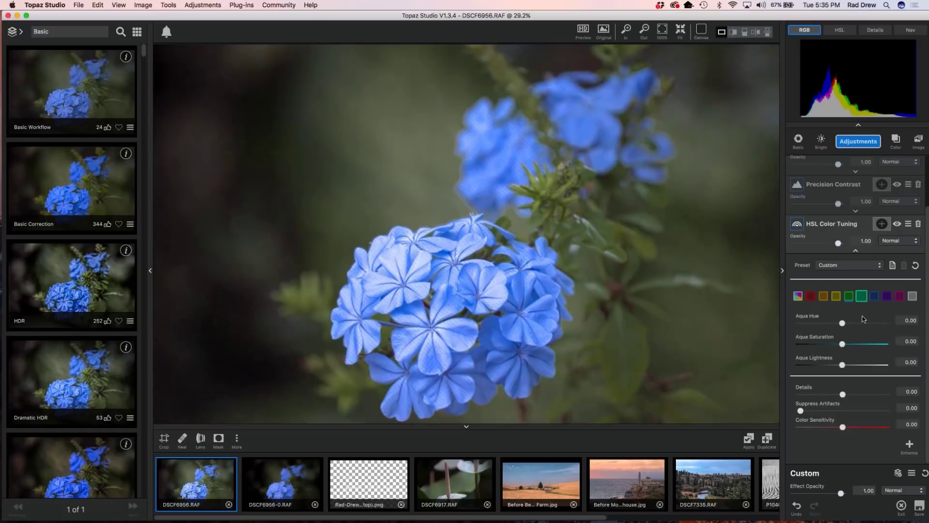
left_click_drag(842, 344, 823, 345)
left_click(875, 296)
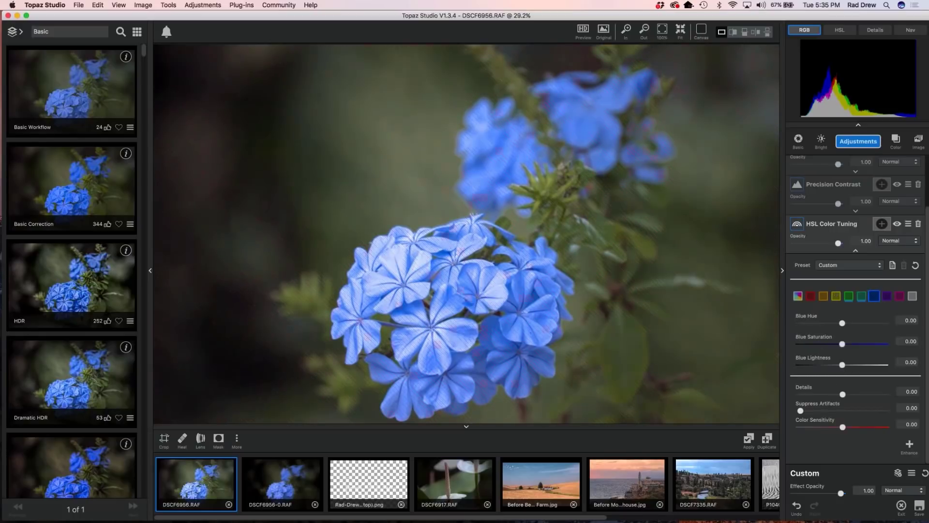
left_click_drag(843, 345, 849, 345)
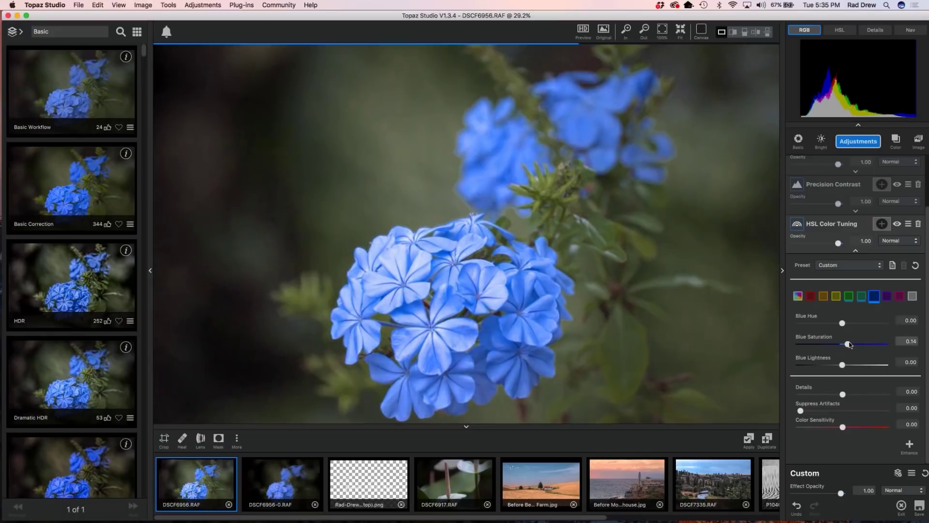
left_click_drag(843, 365, 843, 366)
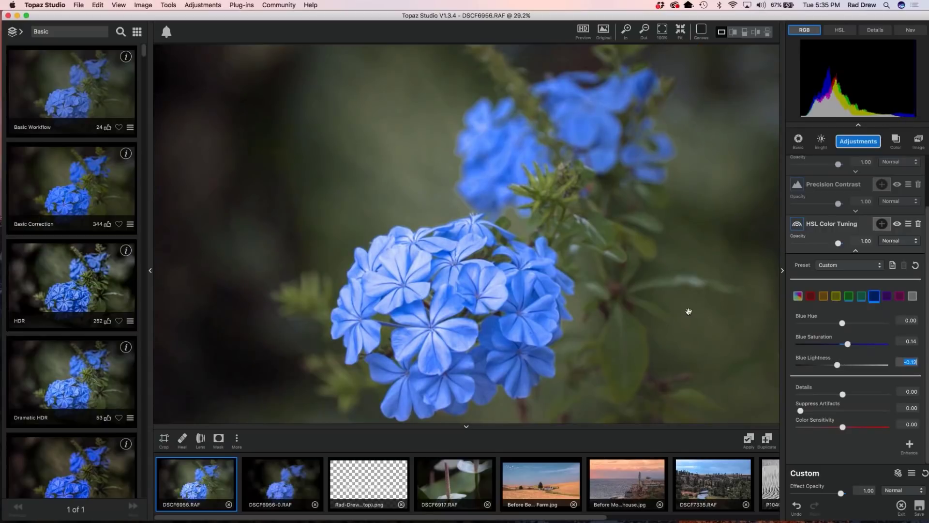
- Change the green saturation to 0.15 and green lightness to -0.52, and collapse the HSL Color Tuning settings
scroll(677, 295, "up", 2)
scroll(672, 303, "down", 5)
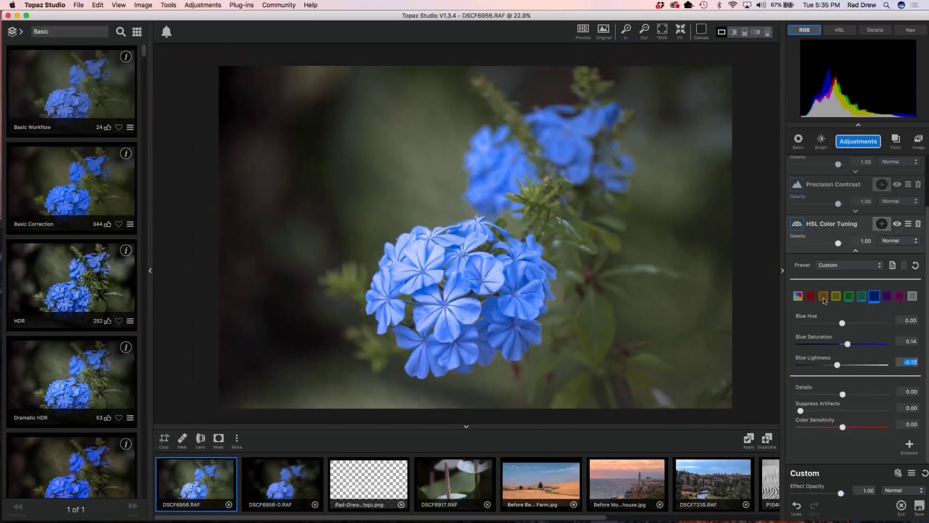
left_click(849, 296)
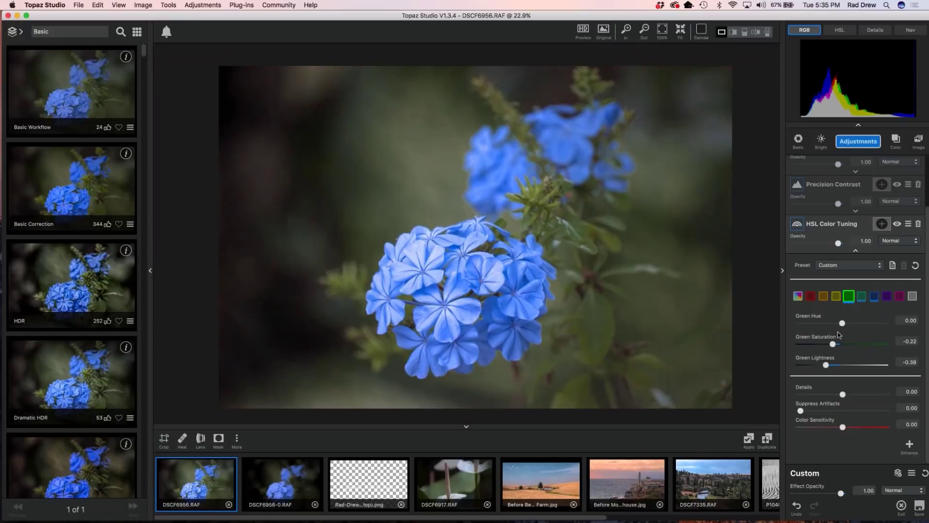
mouse_move(826, 366)
left_mouse_down()
mouse_move(848, 345)
mouse_move(820, 367)
left_mouse_up()
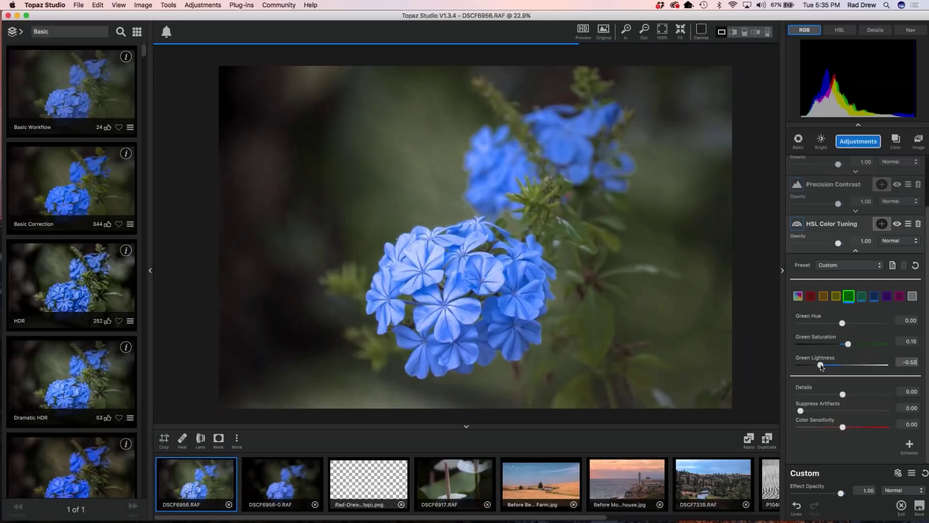
left_click(638, 313)
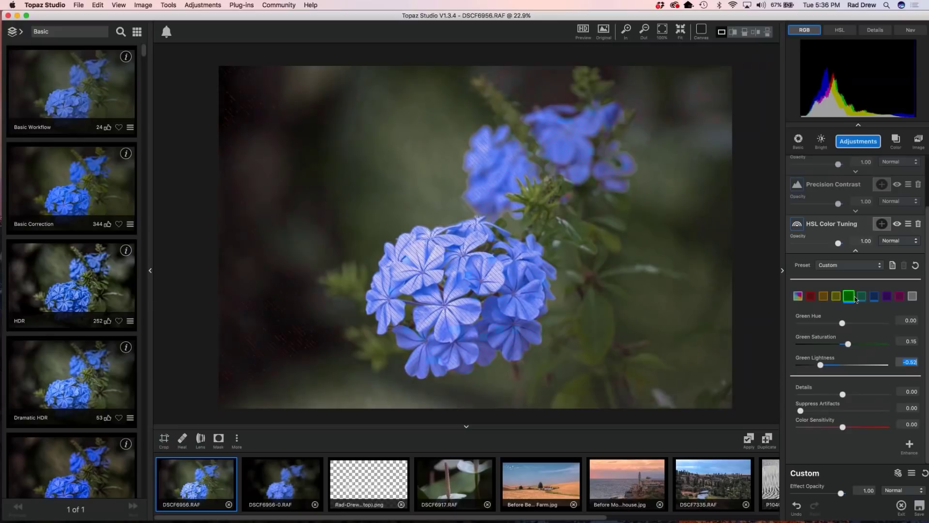
left_click(856, 251)
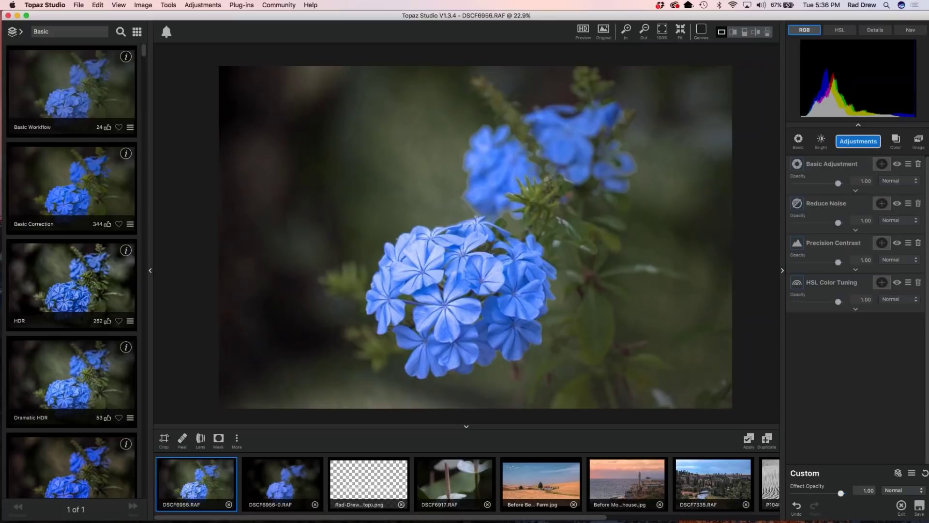
- Add a Precision Detail adjustment and bring its overall detail settings into view
left_click(858, 140)
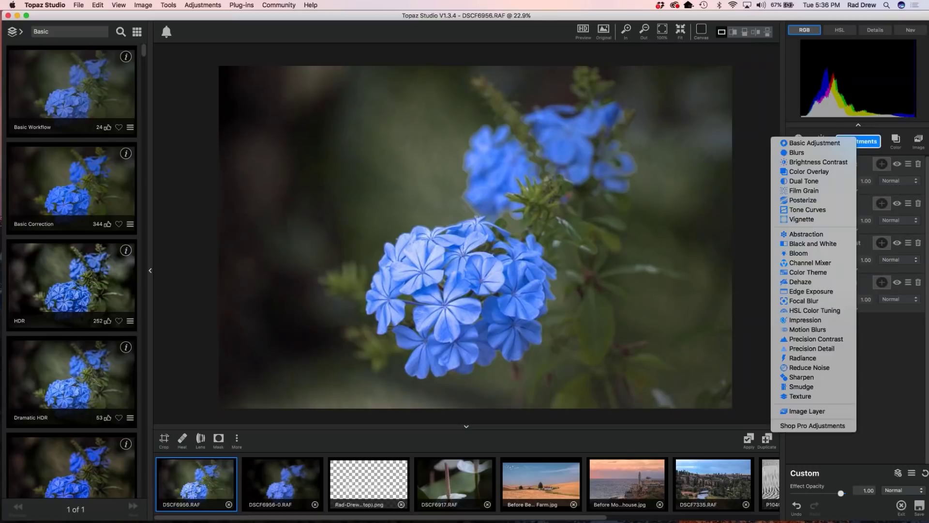
left_click(812, 348)
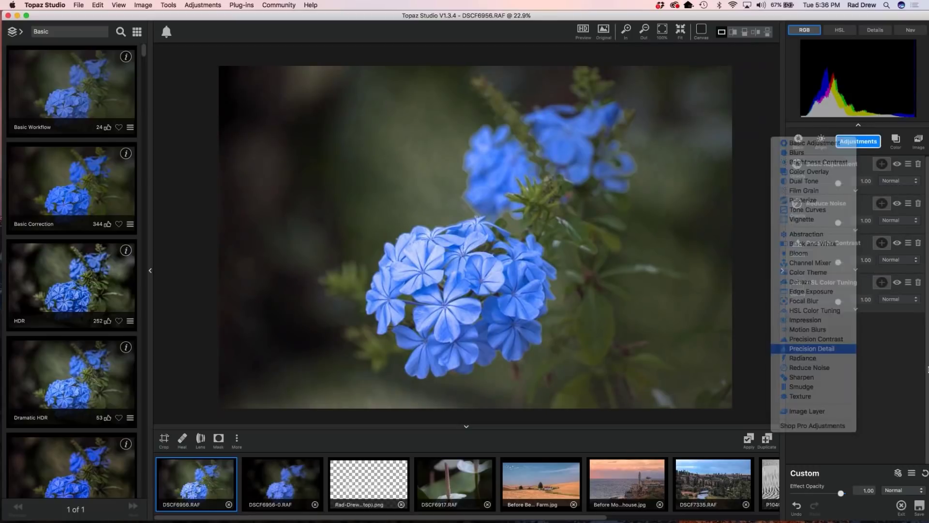
scroll(857, 411, "down", 4)
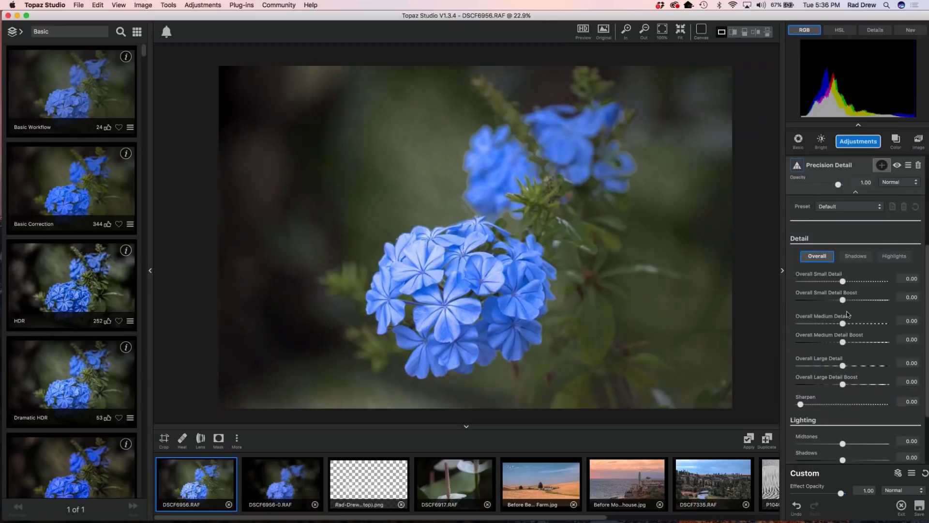
- Switch Precision Detail to its shadow detail settings and set the Lighting shadows value to -0.60
left_click(855, 257)
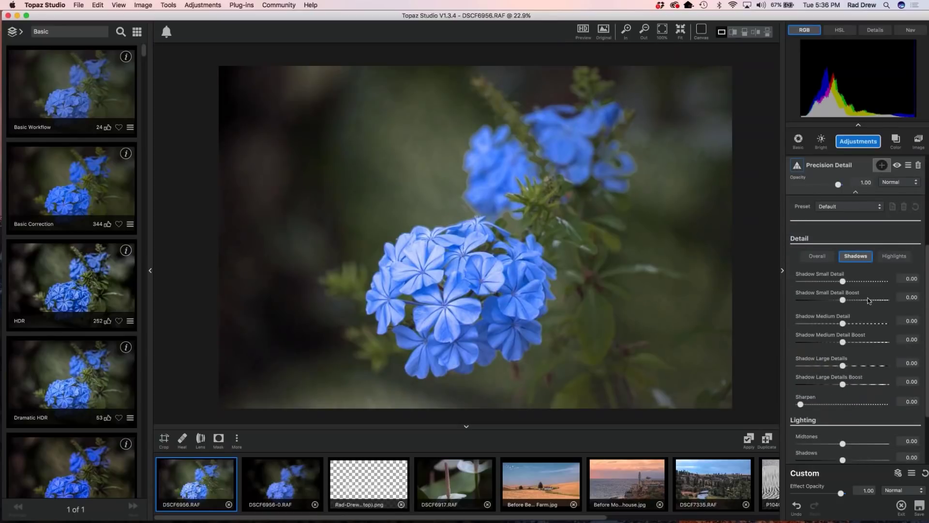
scroll(860, 409, "down", 3)
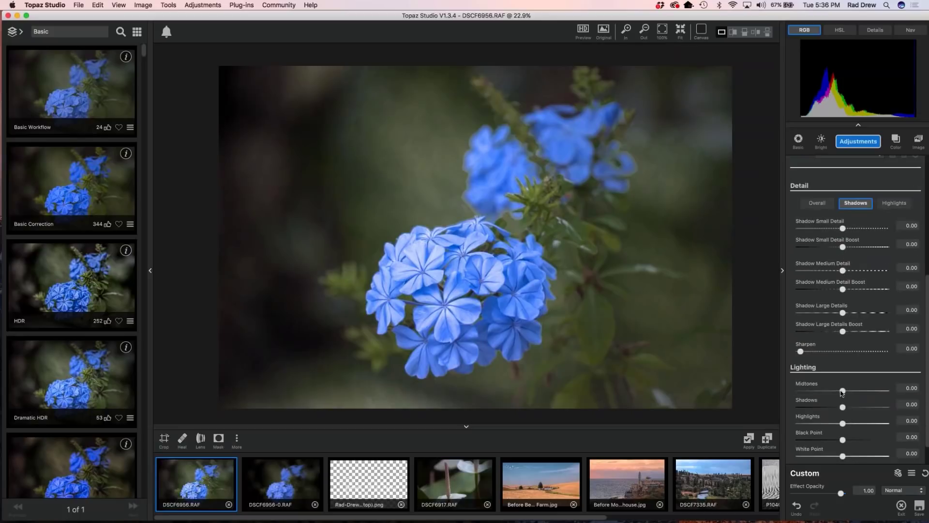
left_click_drag(843, 407, 823, 411)
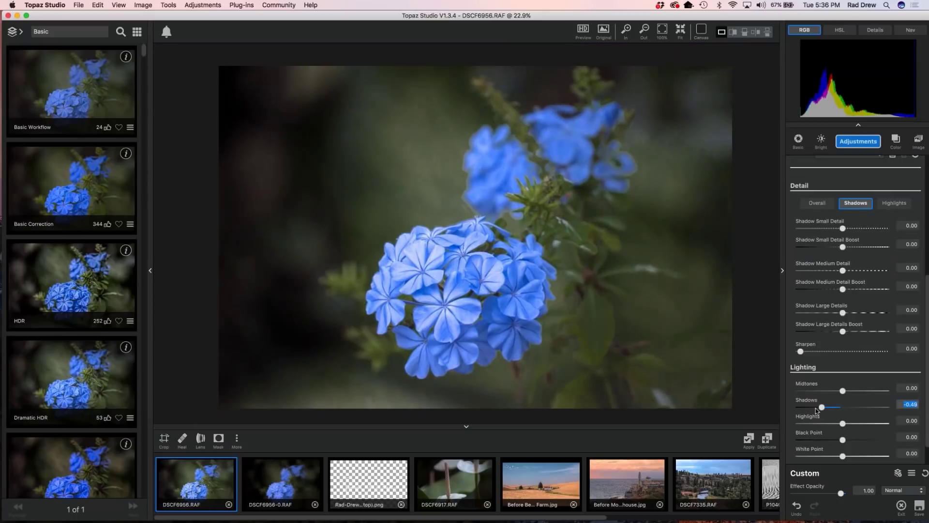
type("-0.6")
key("Return")
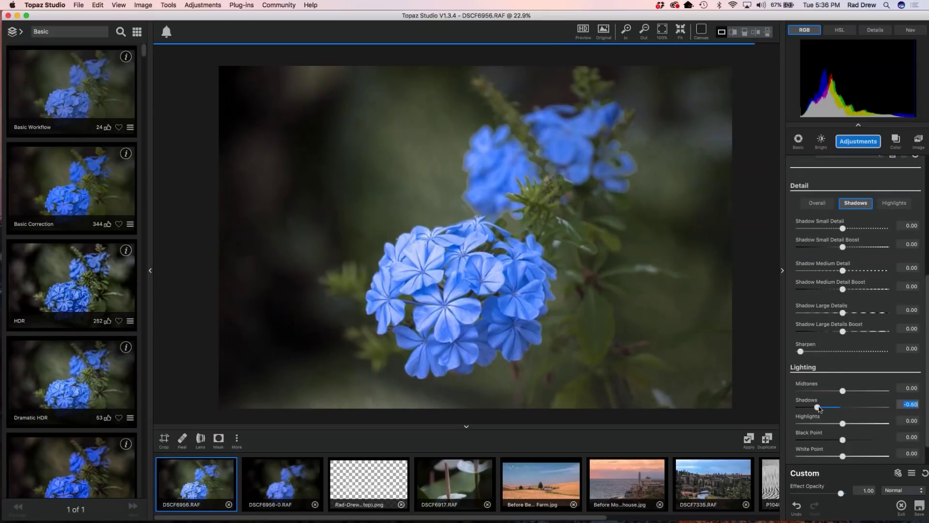
scroll(698, 309, "down", 2)
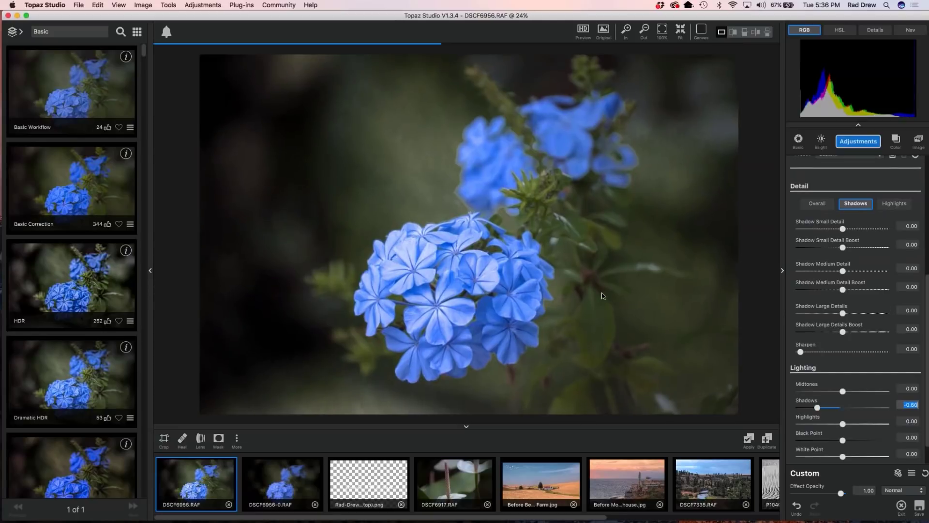
- Set the Precision Detail lighting midtones to -0.17, black point to -0.16 and white point to -0.09
left_click_drag(845, 391, 835, 391)
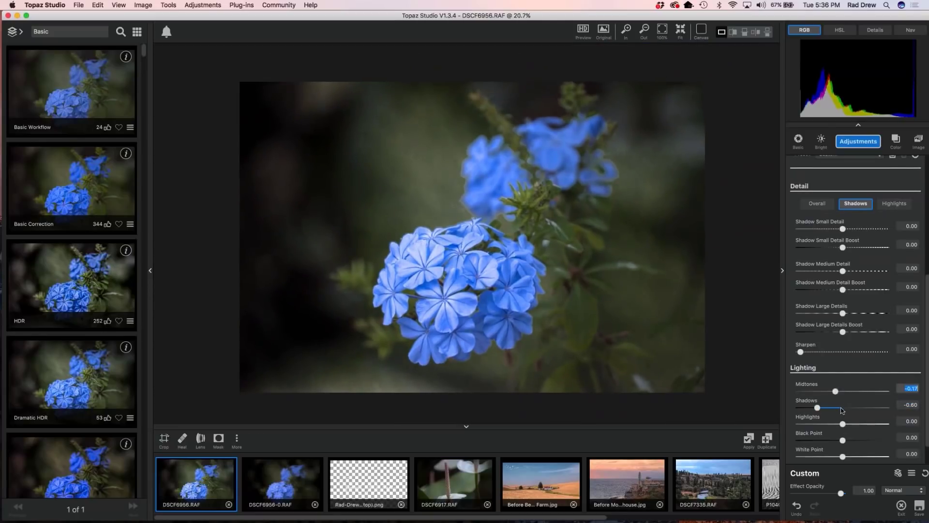
mouse_move(842, 441)
left_mouse_down()
mouse_move(833, 440)
mouse_move(839, 456)
left_mouse_up()
left_click(842, 456)
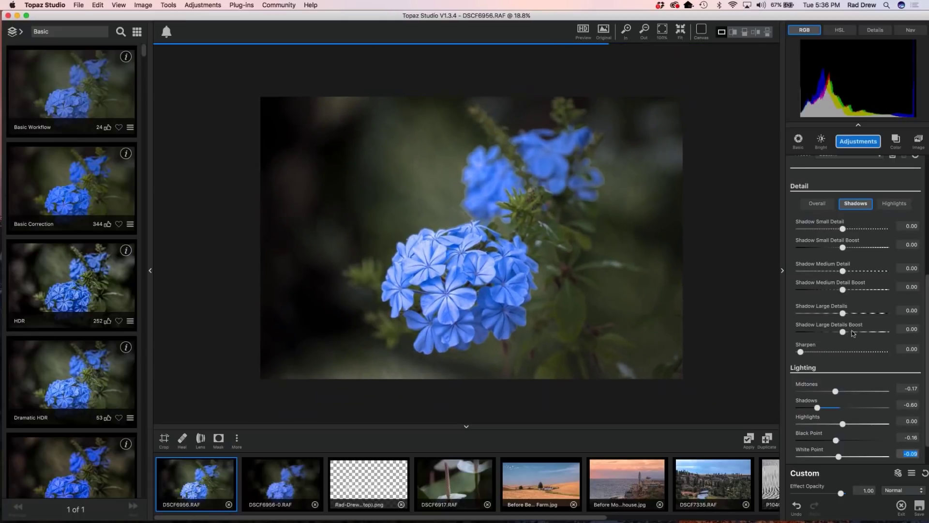
- Set Sharpen to 0.08 and reduce shadow detail to -0.23 for large, -0.37 for medium and -0.04 for small
left_click_drag(800, 352, 807, 352)
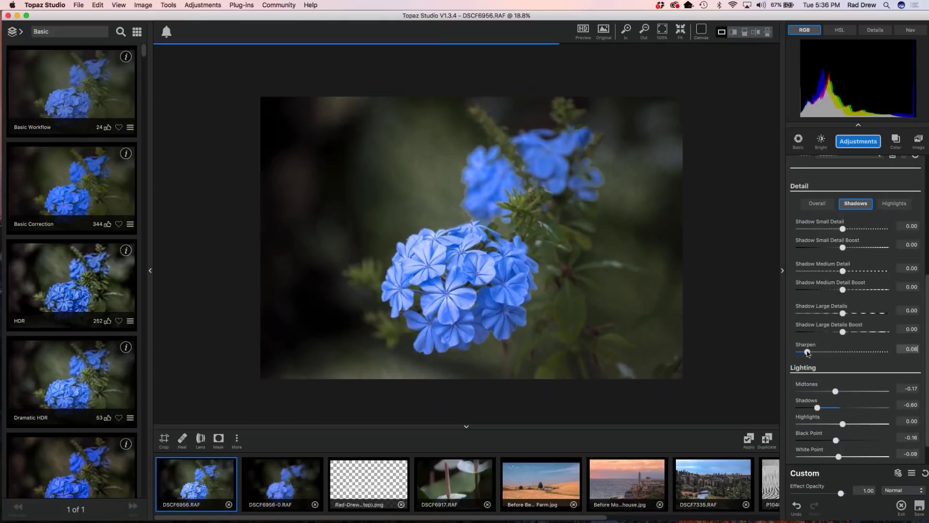
left_click(843, 313)
left_click_drag(845, 314, 833, 316)
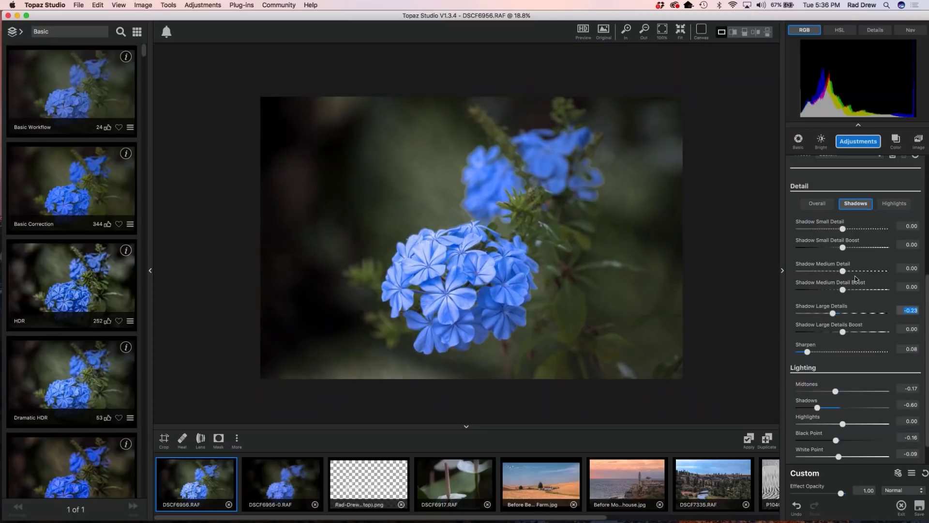
left_click_drag(842, 272, 827, 272)
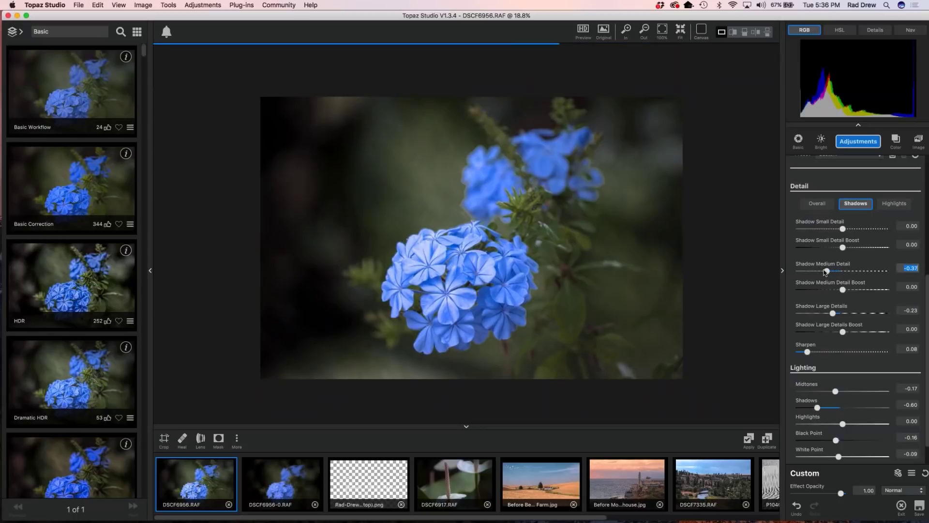
left_click_drag(843, 231, 840, 232)
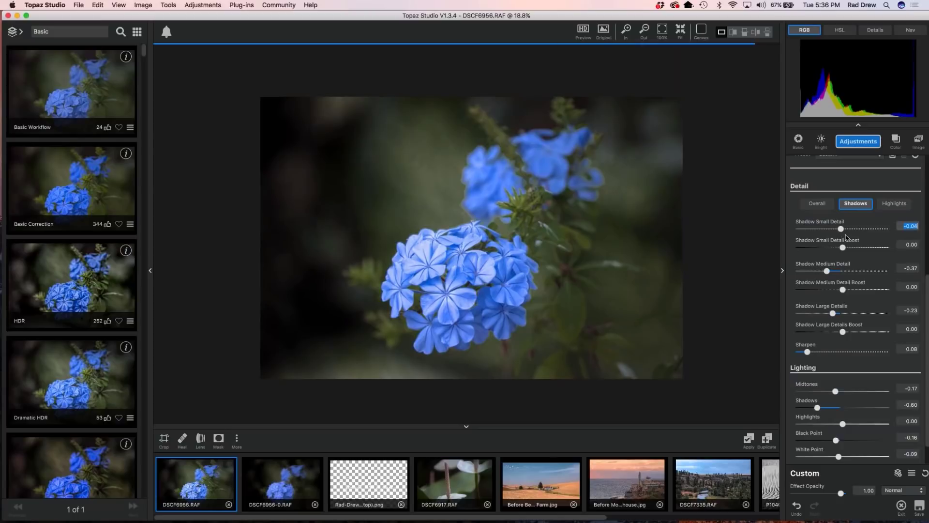
left_click(589, 293)
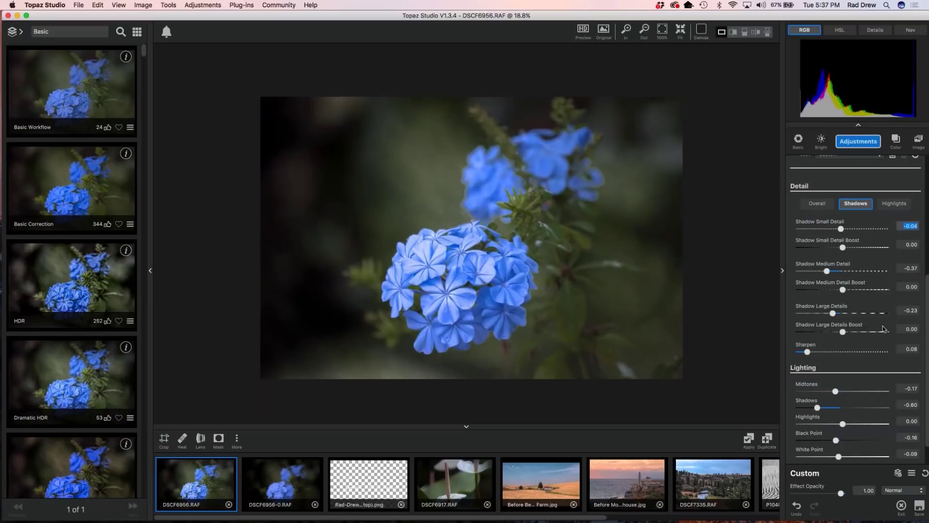
- Set the Precision Detail lighting highlights to -0.27 and midtones to 0.02, and collapse the adjustment
left_click(896, 204)
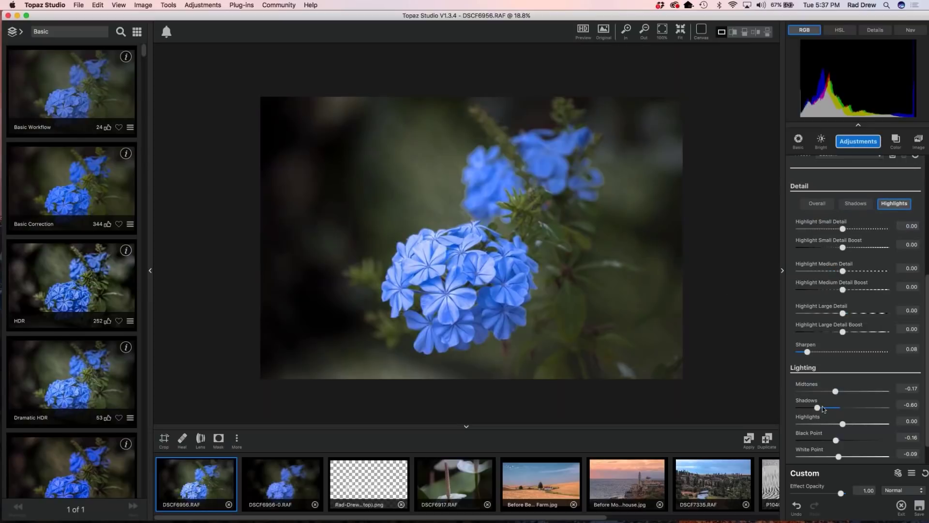
left_click_drag(843, 423, 831, 424)
left_click_drag(836, 392, 843, 391)
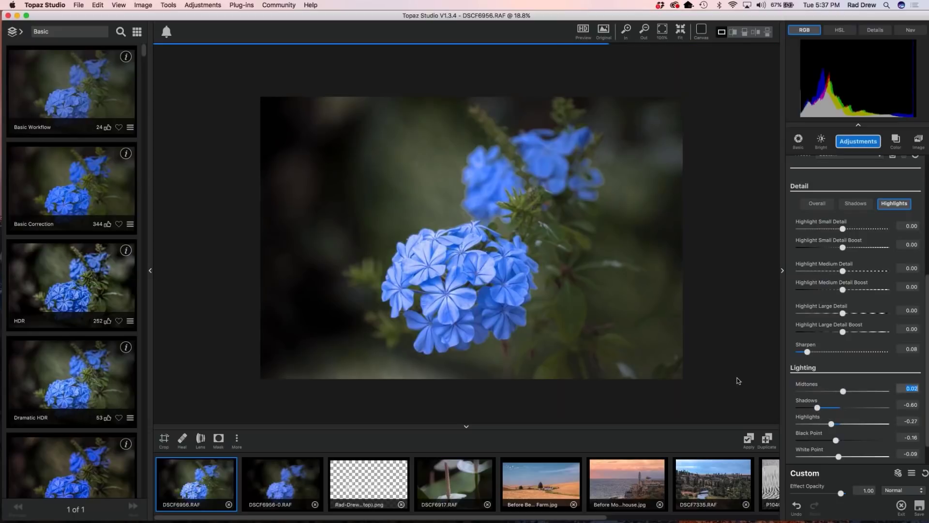
left_click(564, 307)
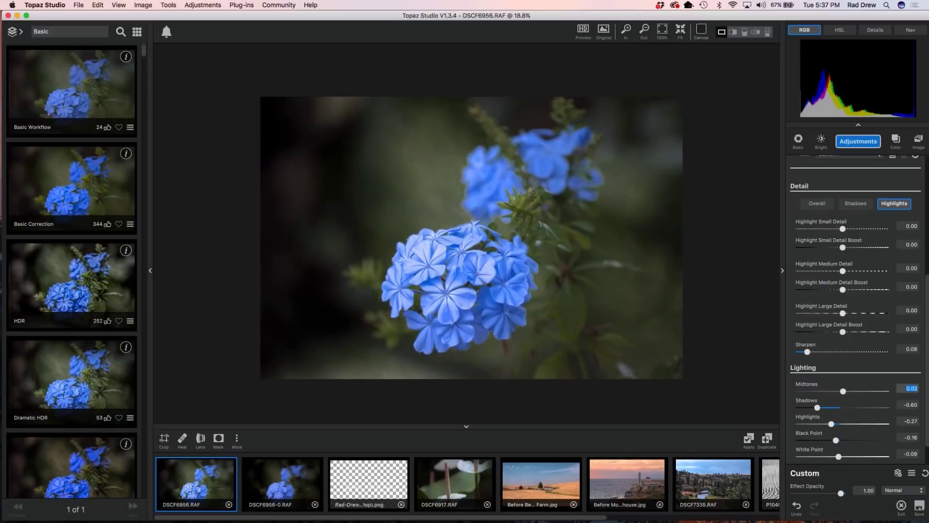
scroll(857, 204, "up", 3)
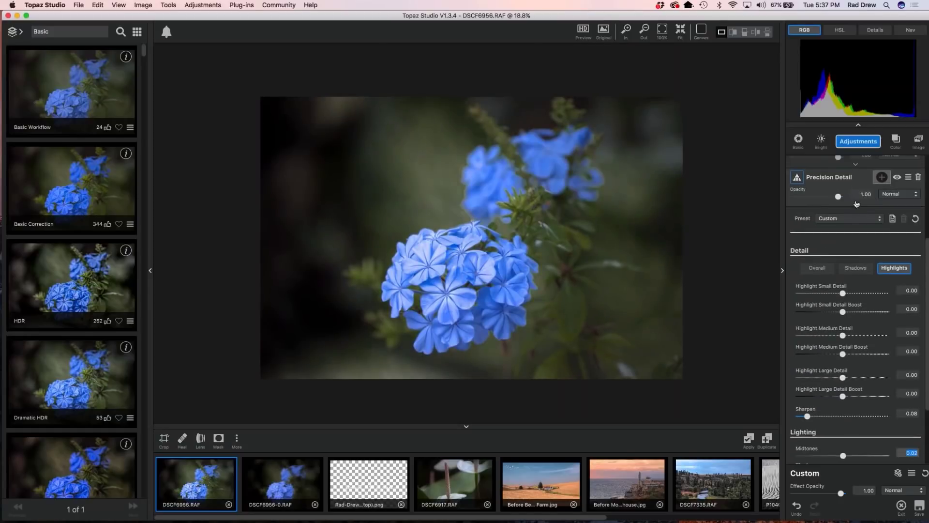
left_click(855, 206)
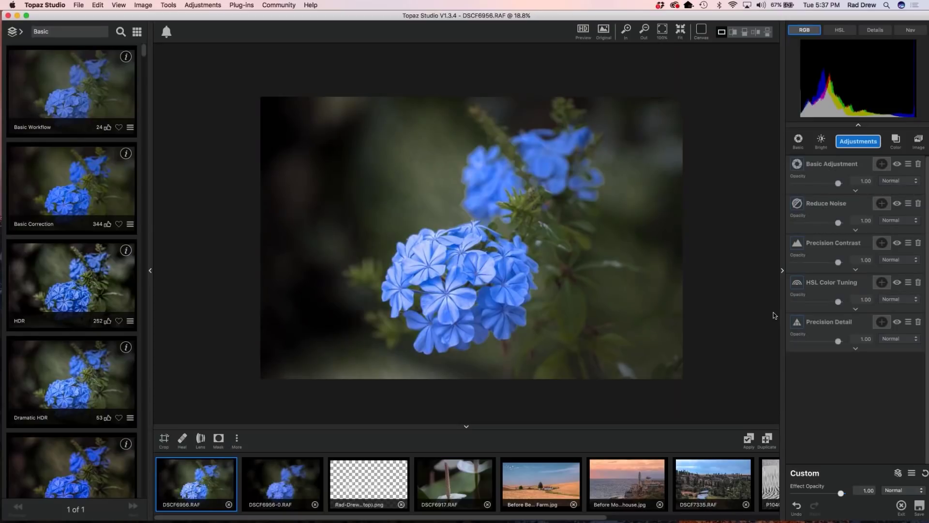
- Add a Radiance adjustment with a light radiance strength of 0.03, and collapse its settings
left_click(859, 141)
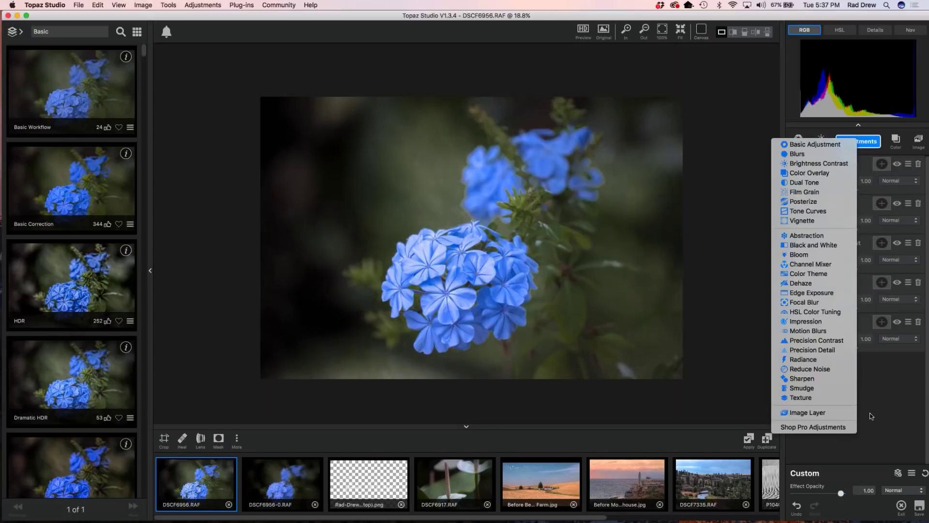
left_click(807, 361)
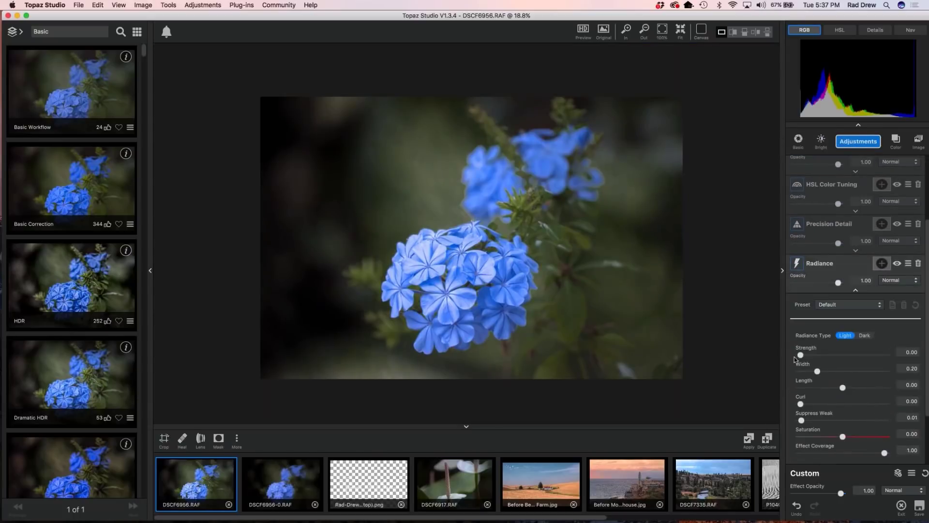
left_click(801, 355)
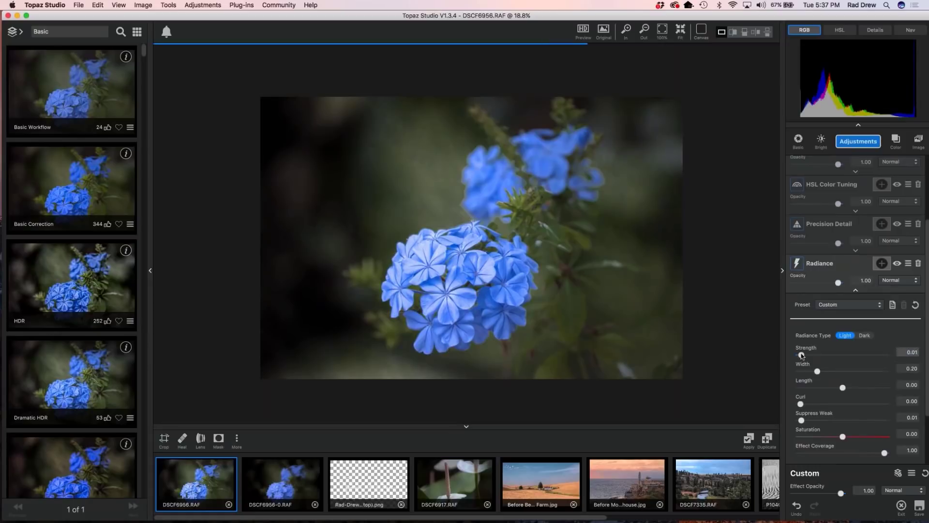
left_click_drag(802, 356, 814, 357)
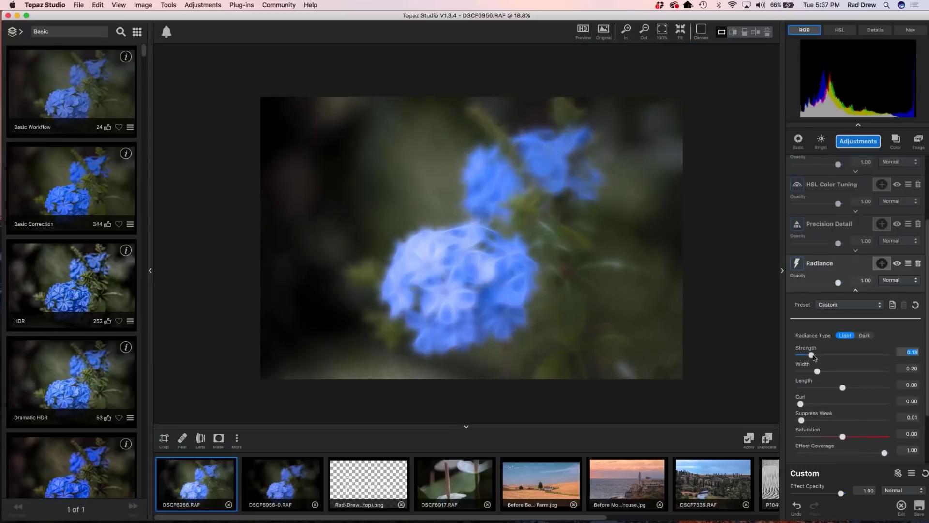
left_click_drag(812, 357, 801, 357)
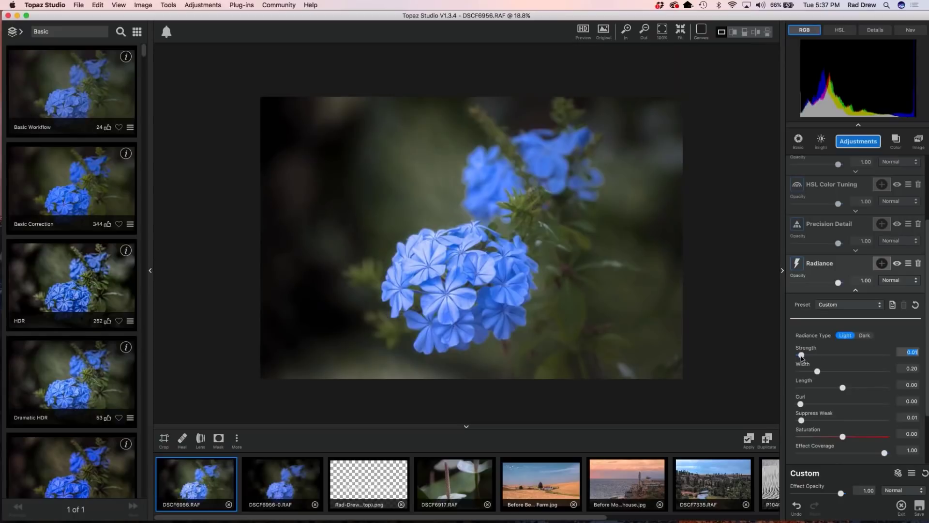
left_click_drag(802, 357, 804, 357)
left_click(565, 292)
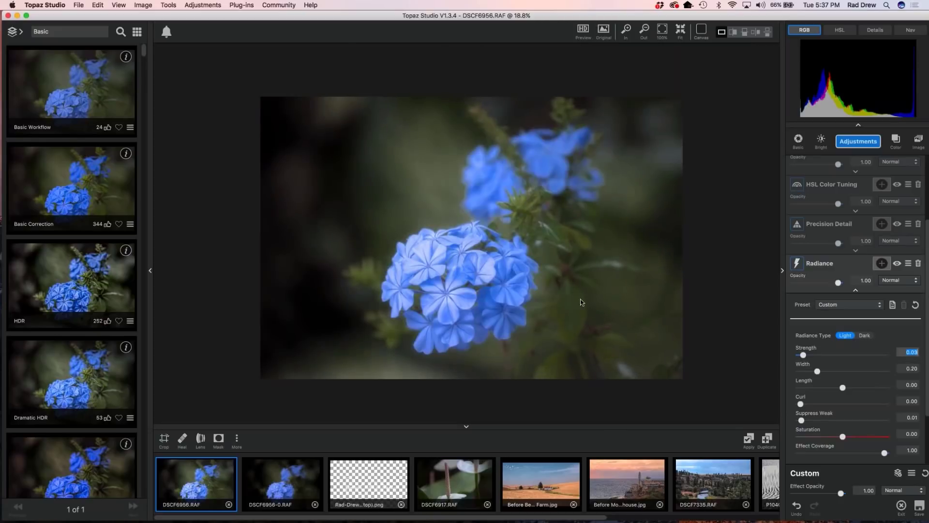
left_click(856, 290)
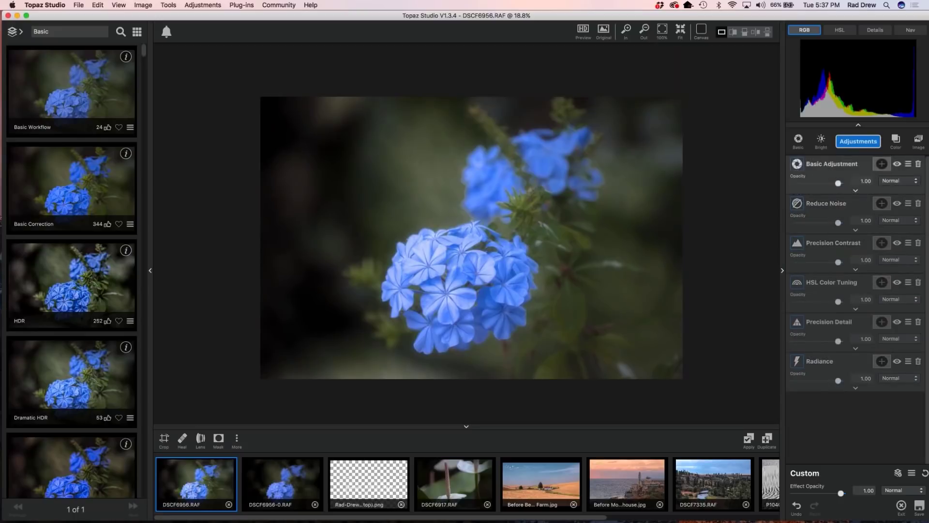
- Disable and re-enable Precision Contrast and HSL Color Tuning in turn to compare their effect on the flower photo
left_click(897, 244)
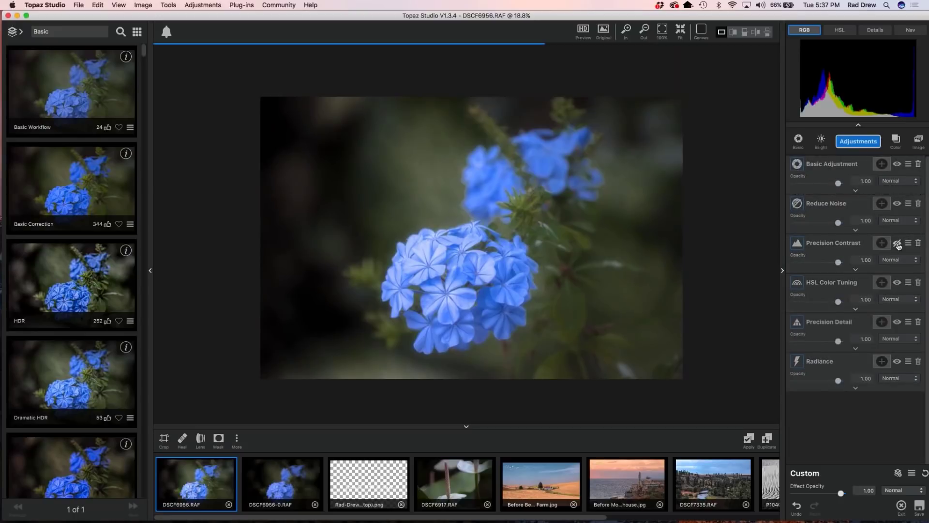
left_click(898, 244)
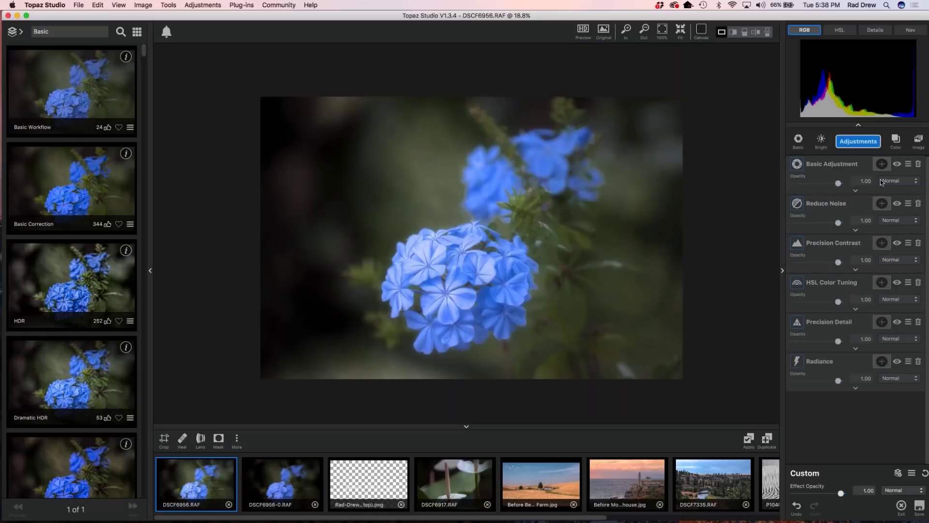
left_click(897, 282)
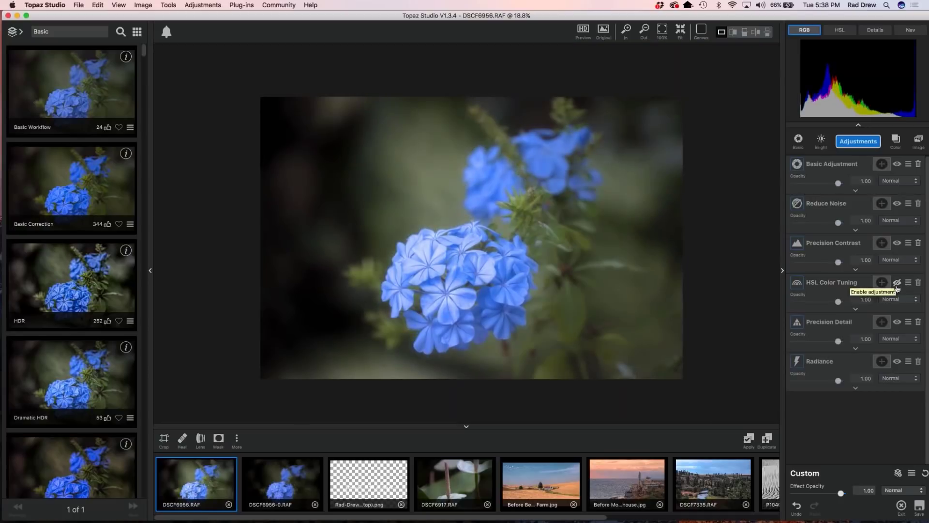
left_click(898, 285)
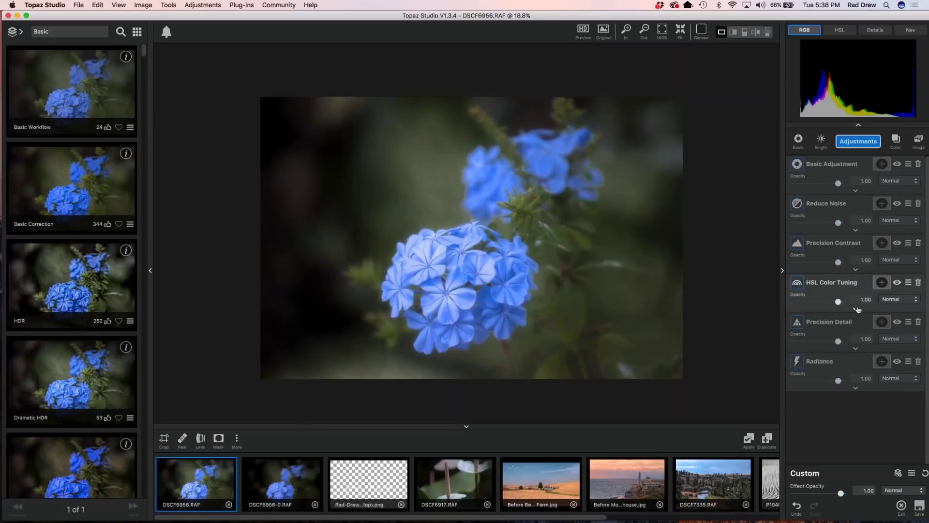
- In HSL Color Tuning, set blue lightness to -0.01, green saturation to 0.14 and green lightness to -0.16, and collapse the adjustment
left_click(855, 309)
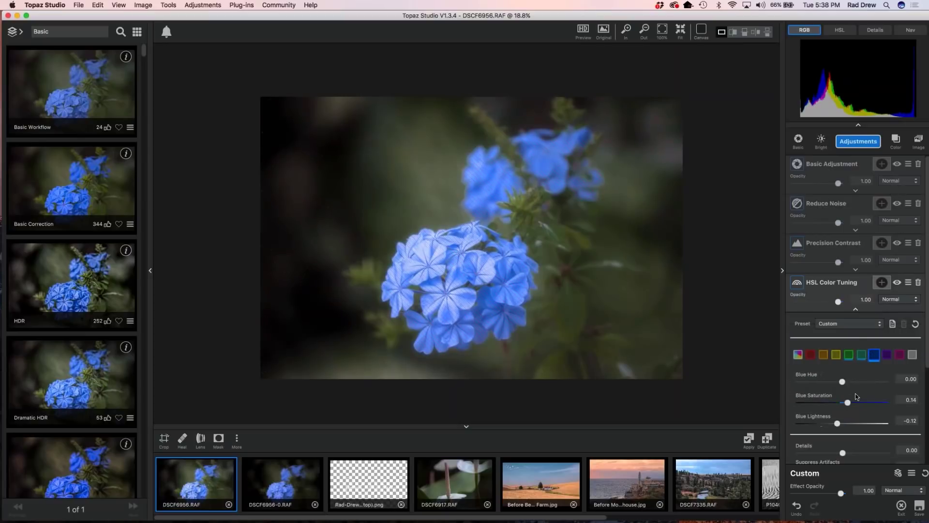
mouse_move(838, 423)
left_mouse_down()
mouse_move(853, 420)
mouse_move(842, 423)
left_mouse_up()
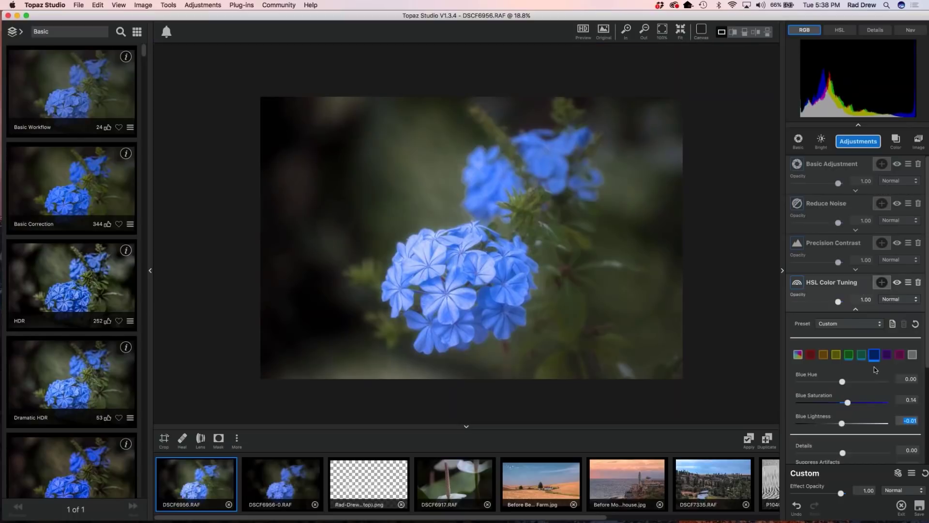
left_click(848, 355)
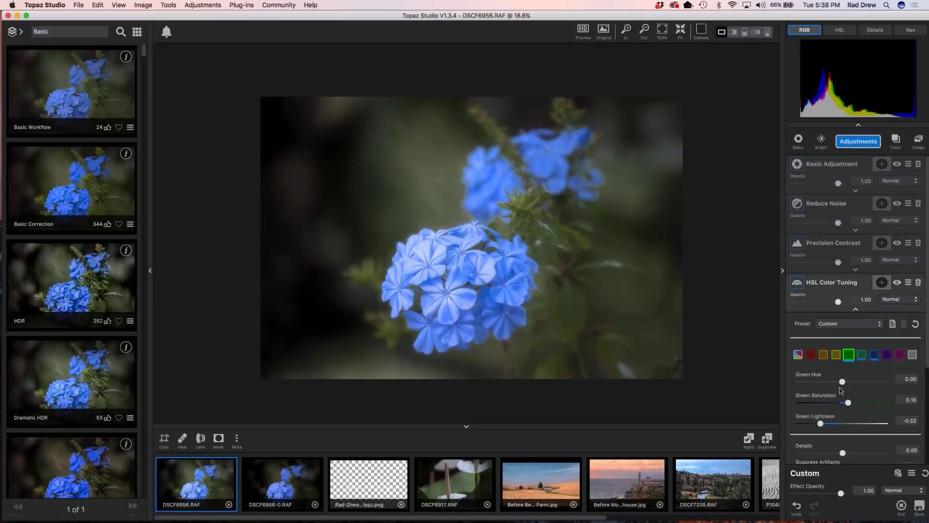
left_click_drag(847, 404, 836, 424)
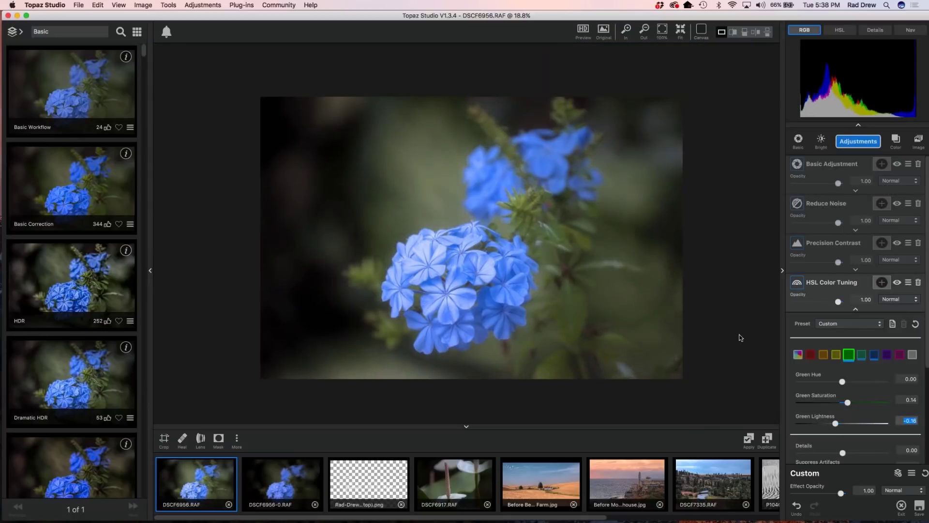
left_click(855, 310)
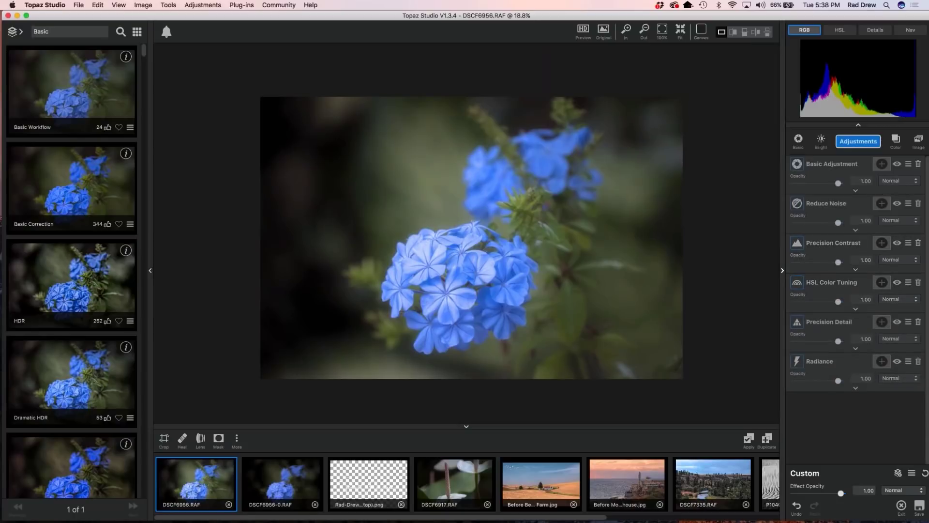
- In Precision Detail's shadow settings, set large details to -0.49 and medium detail to -0.56, and collapse the adjustment
left_click(855, 348)
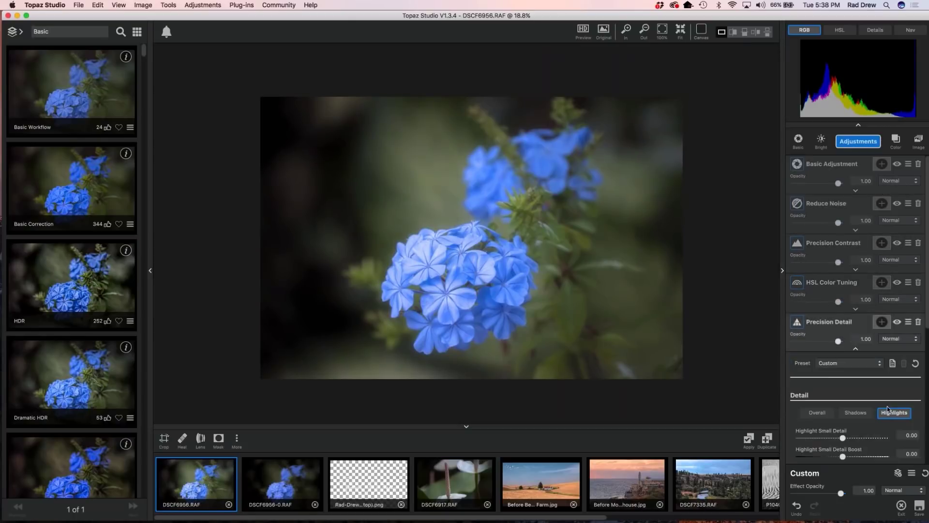
scroll(871, 396, "down", 3)
left_click(856, 326)
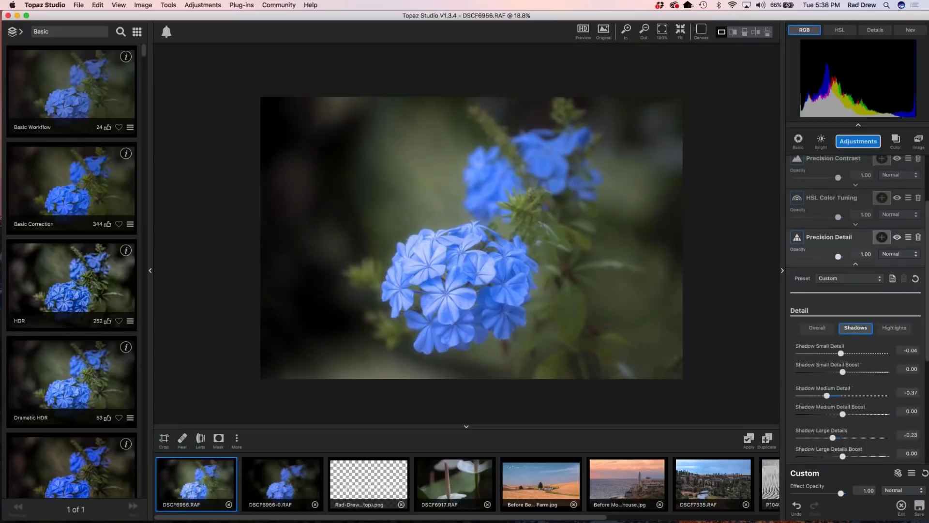
scroll(869, 395, "down", 1)
scroll(869, 395, "down", 1)
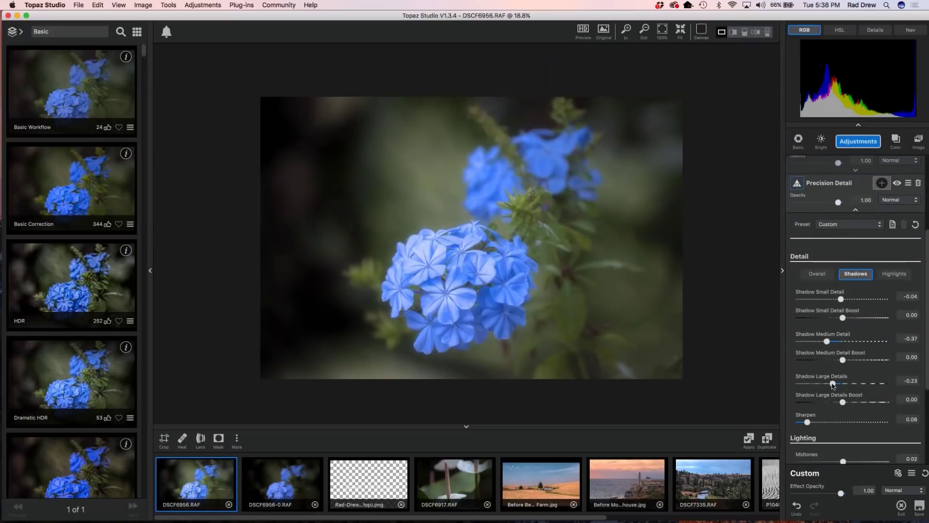
left_click_drag(832, 383, 823, 385)
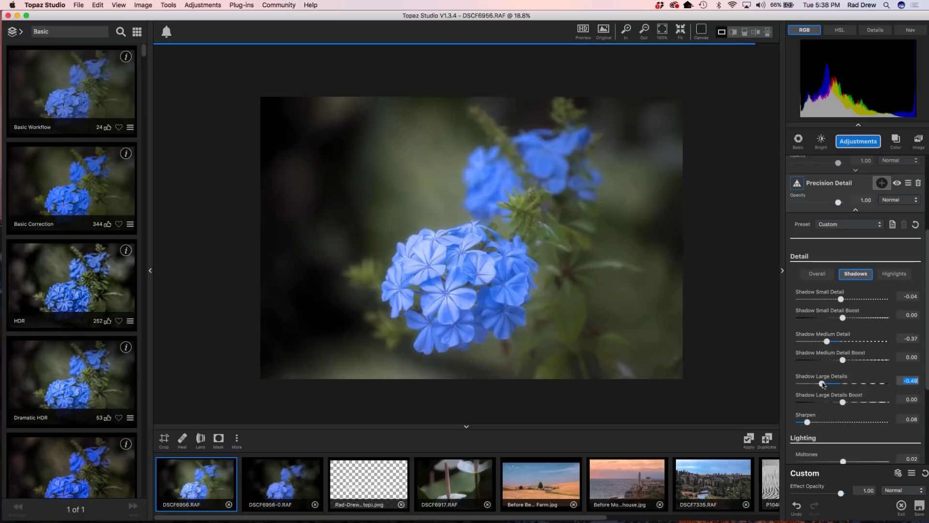
left_click_drag(827, 341, 819, 341)
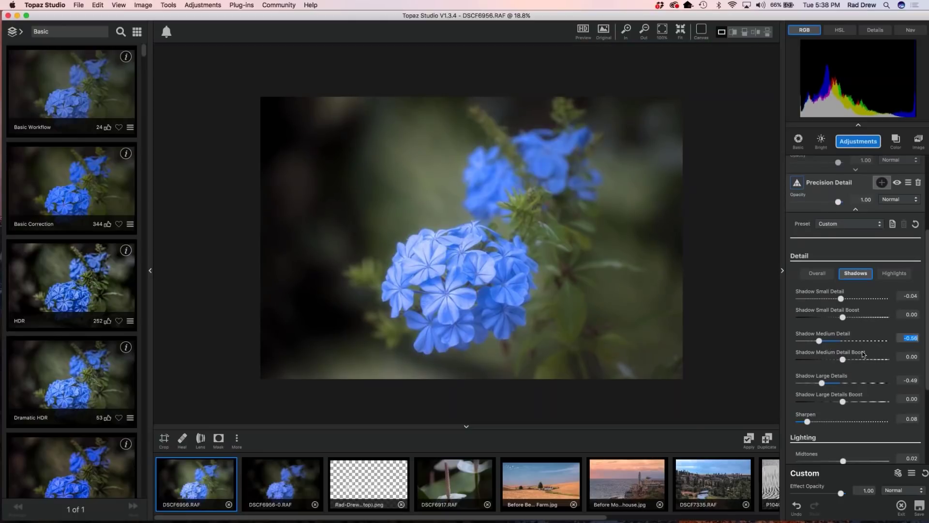
left_click(855, 209)
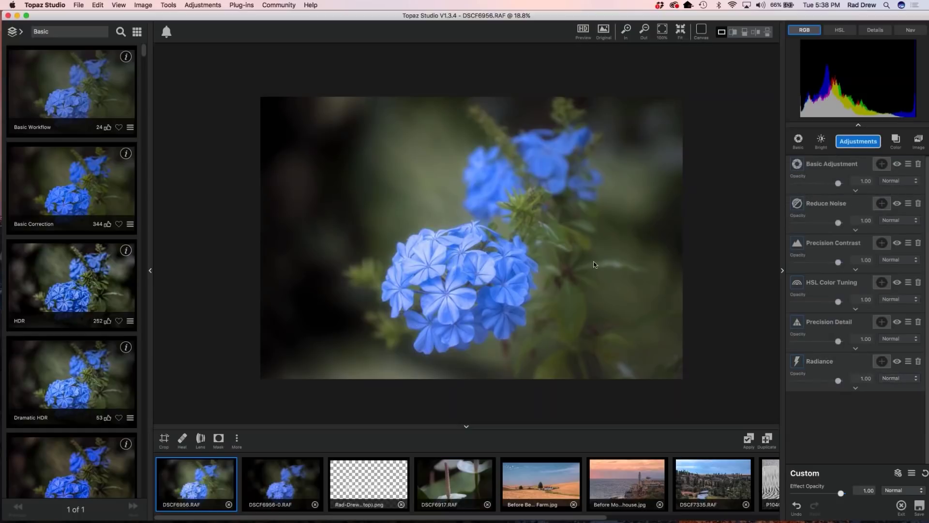
- Compare the edited flower photo with its original version, and return the effects library to its category list
left_click(595, 295)
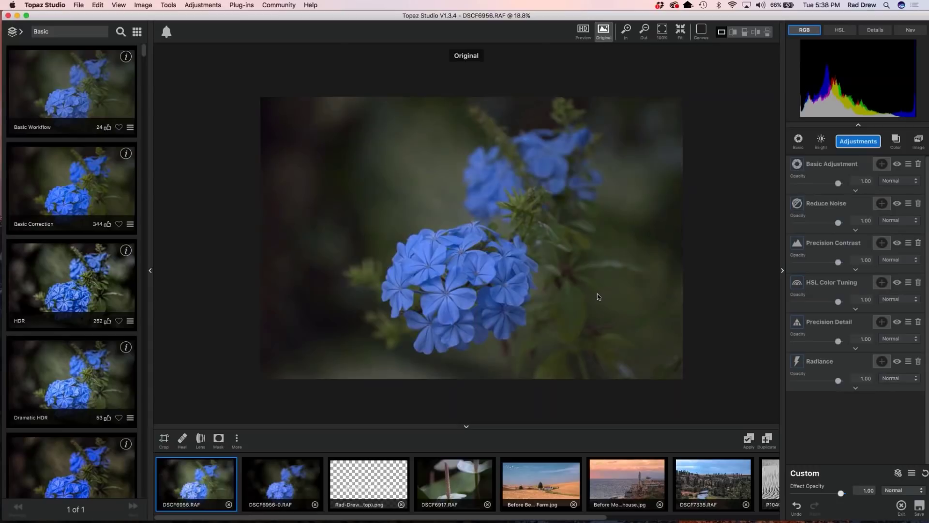
left_click(597, 293)
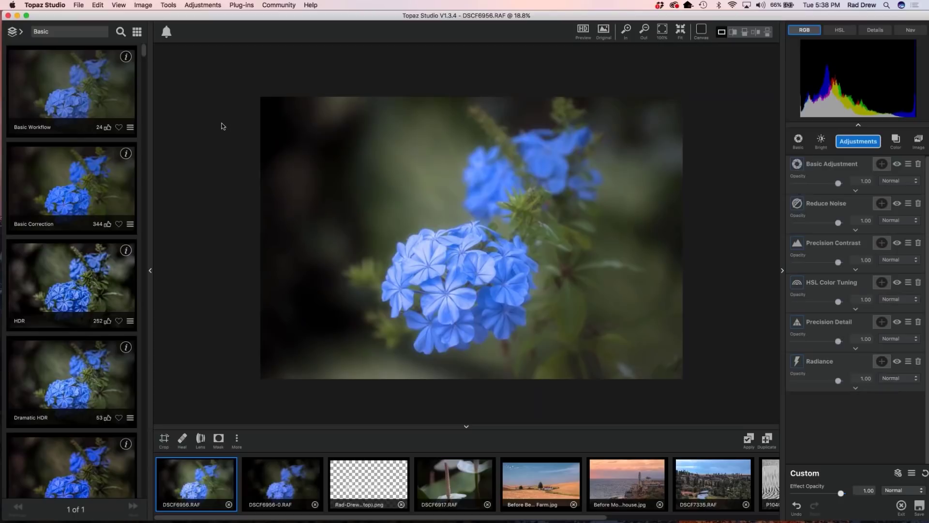
left_click(13, 33)
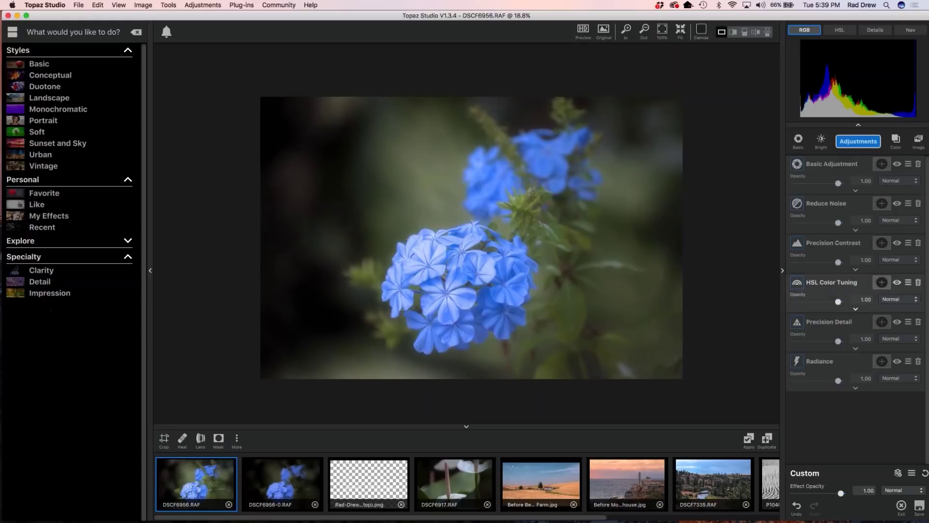
- Add an Impression adjustment to the stack and inspect its painterly effect on the flower photo
left_click(857, 147)
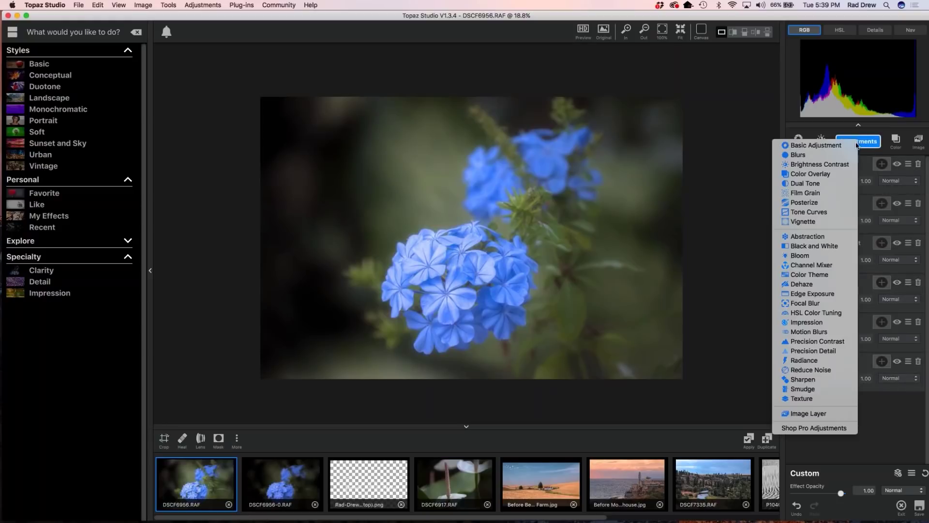
left_click(813, 323)
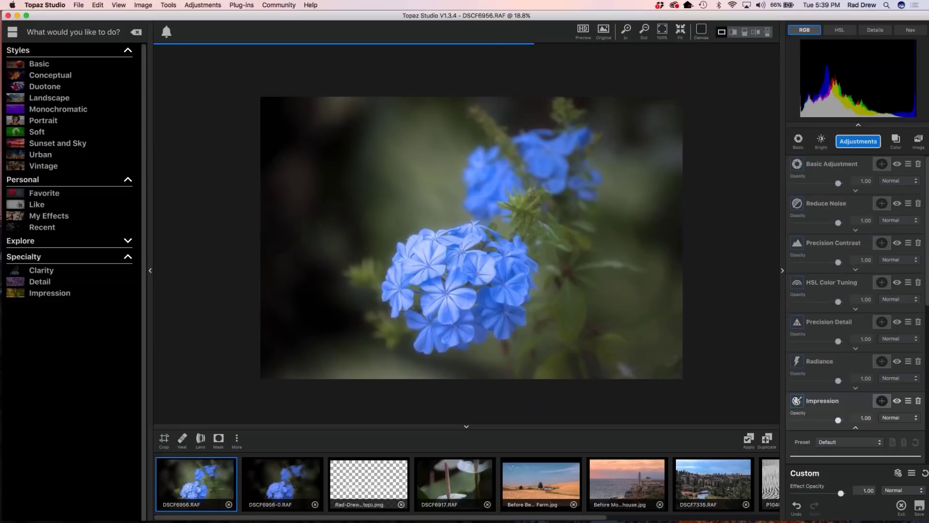
scroll(865, 398, "up", 3)
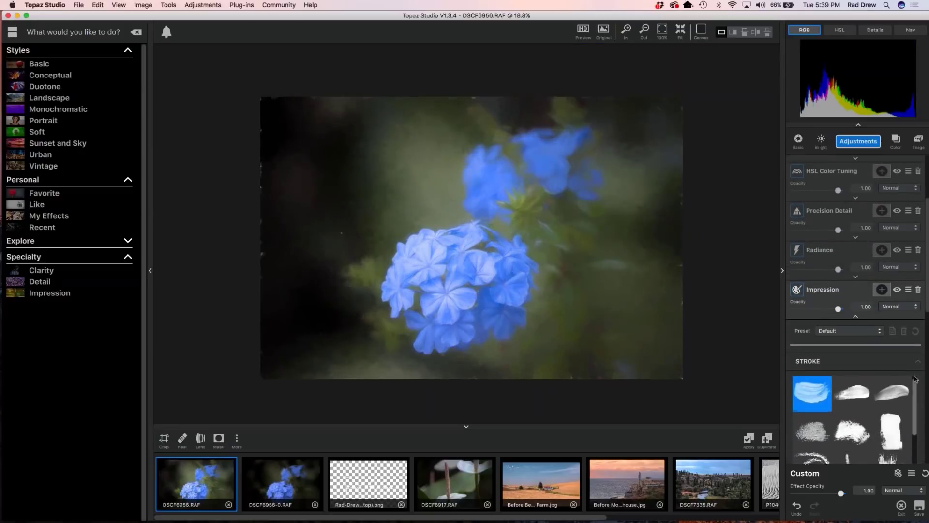
scroll(559, 320, "down", 1)
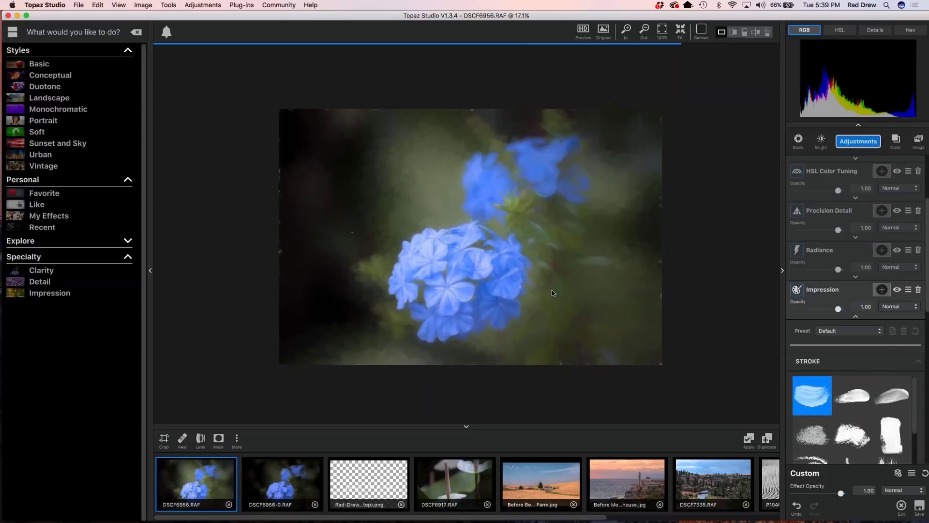
scroll(553, 289, "up", 2)
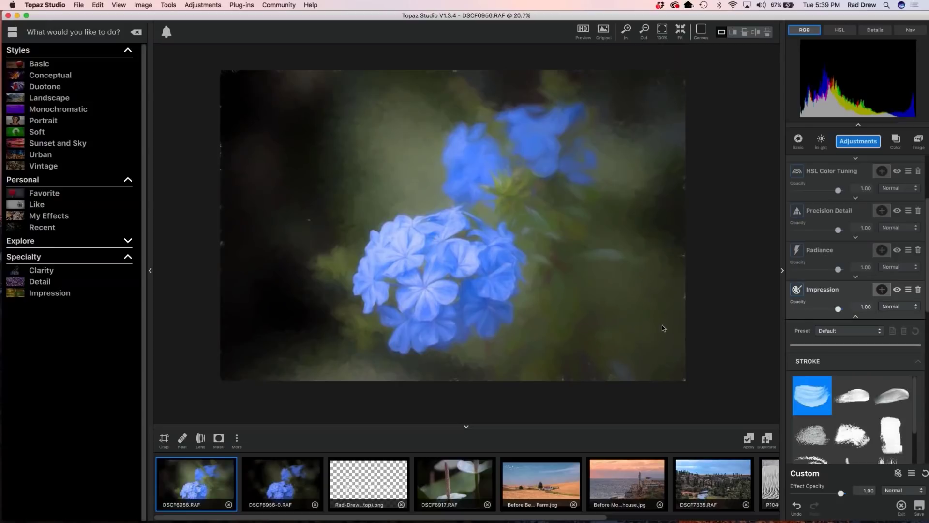
- Try different brush strokes for the Impression adjustment and choose type05
left_click(852, 395)
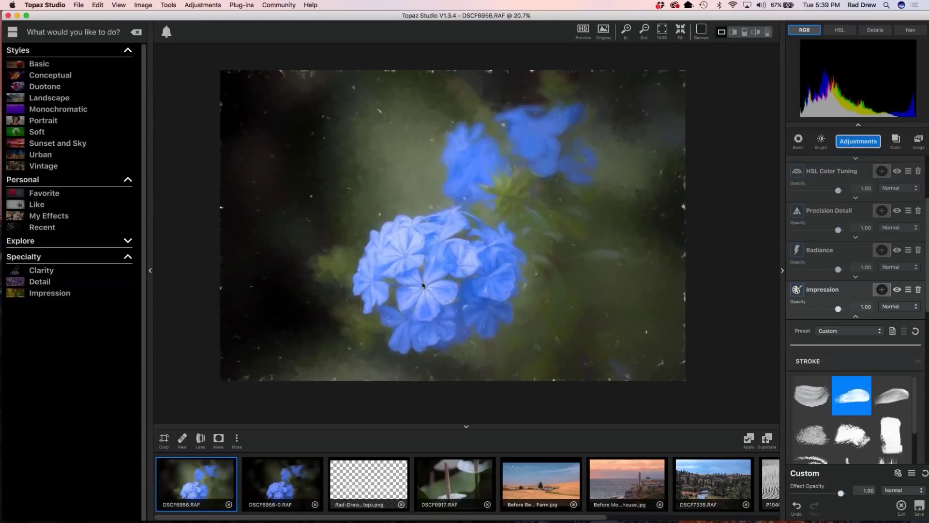
left_click(852, 435)
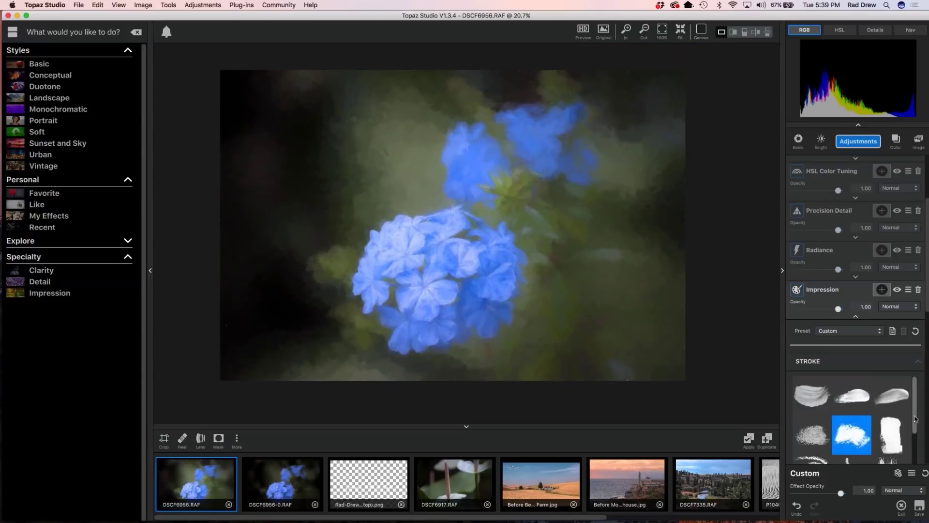
scroll(918, 433, "down", 2)
scroll(918, 432, "down", 1)
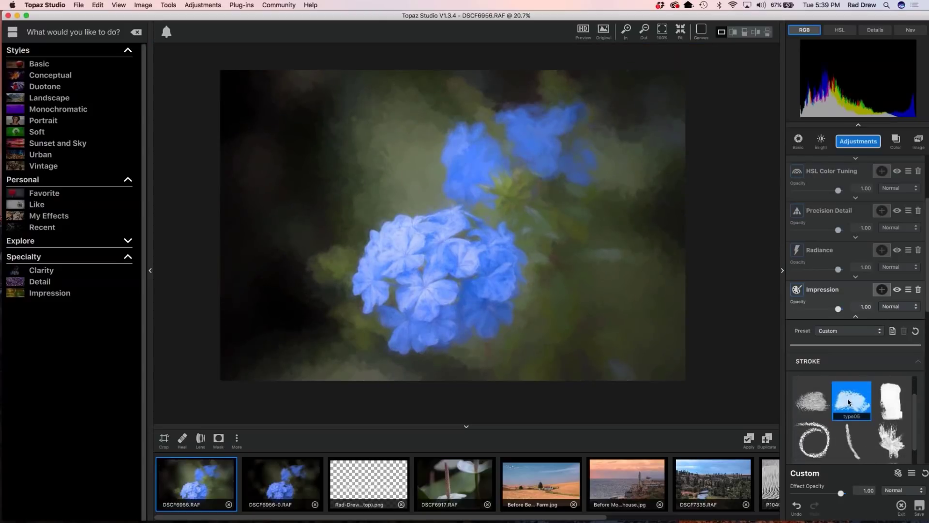
scroll(928, 448, "down", 3)
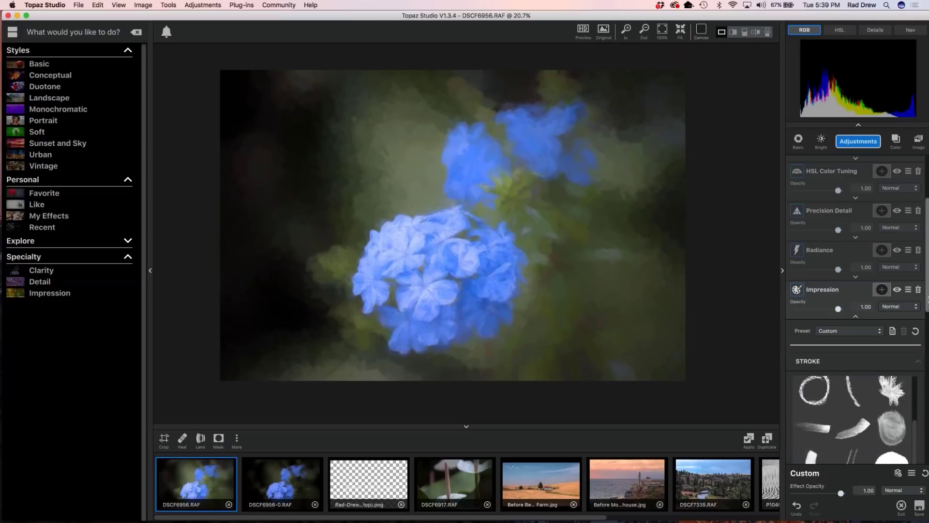
- Set the Impression number of strokes to High and the paint opacity to 0.61
scroll(928, 368, "down", 5)
scroll(928, 396, "down", 2)
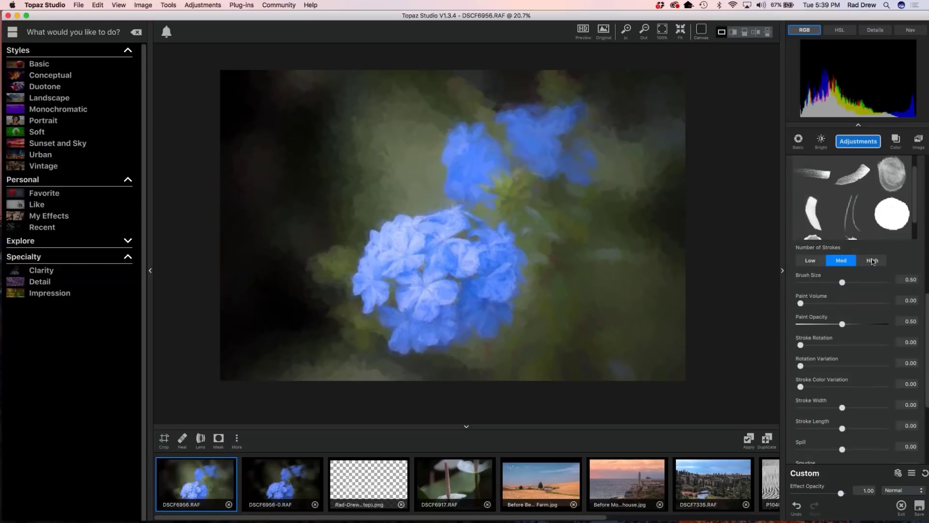
left_click(873, 261)
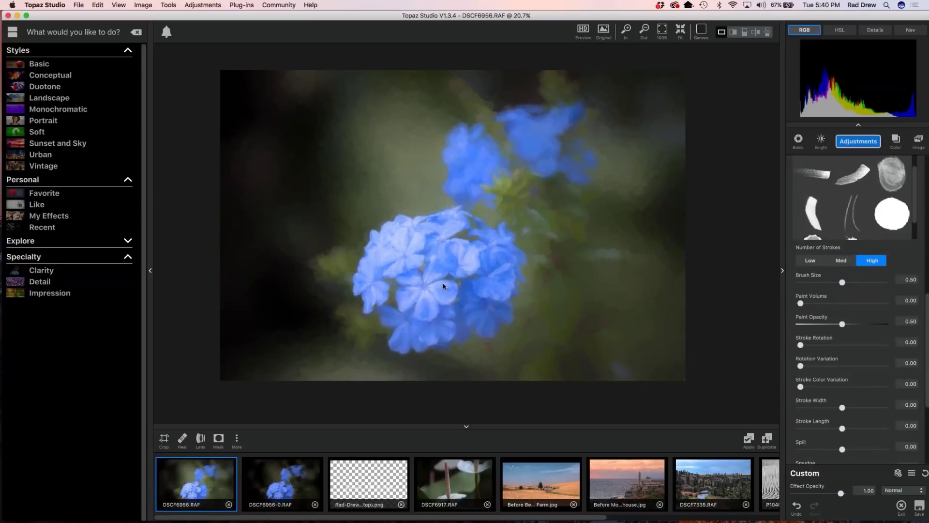
mouse_move(842, 324)
left_mouse_down()
mouse_move(862, 327)
mouse_move(809, 328)
left_mouse_up()
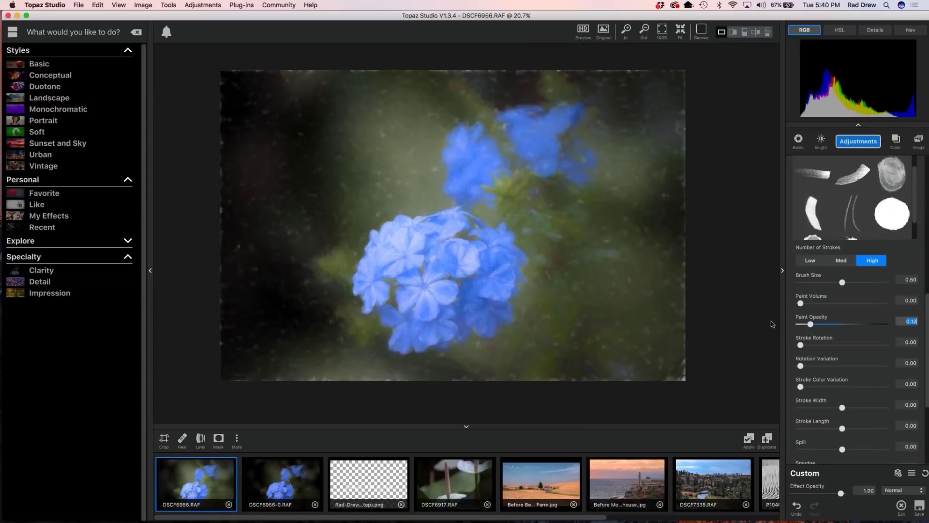
left_click_drag(810, 324, 851, 324)
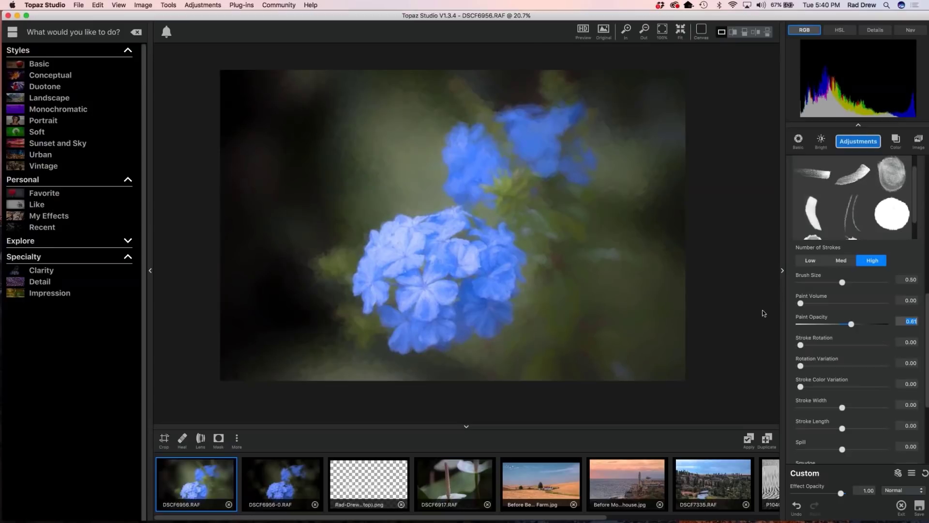
- Expand the Impression color settings and review the overall hue, saturation and lightness controls
scroll(745, 317, "down", 1)
scroll(890, 363, "down", 4)
scroll(886, 371, "down", 2)
left_click(916, 400)
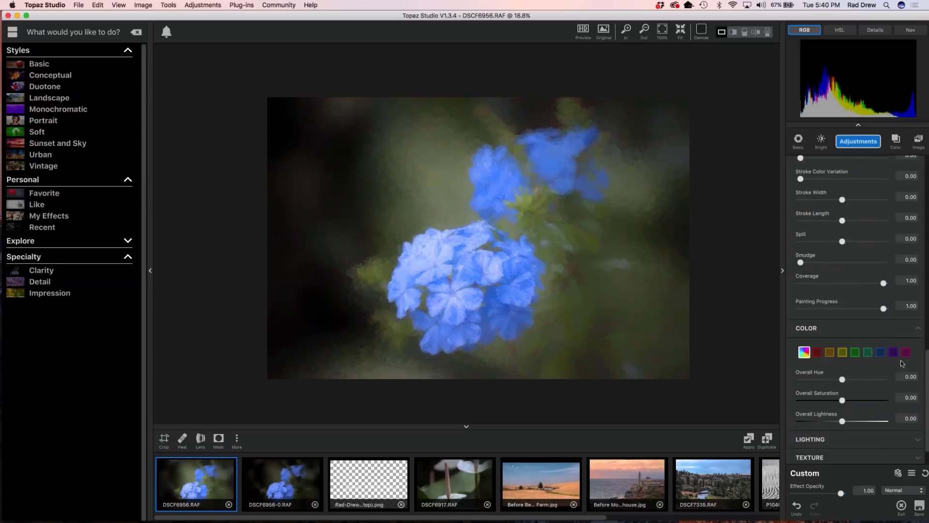
scroll(872, 376, "down", 1)
scroll(871, 378, "down", 1)
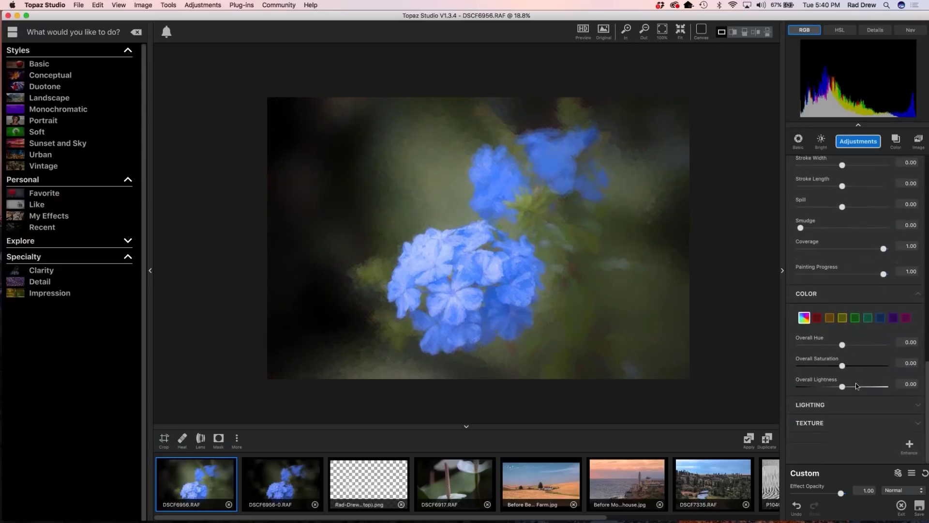
- Set the Impression lighting brightness to 0.13 and both highlight and shadow to -0.34, and collapse the adjustment
left_click(918, 408)
scroll(919, 408, "down", 2)
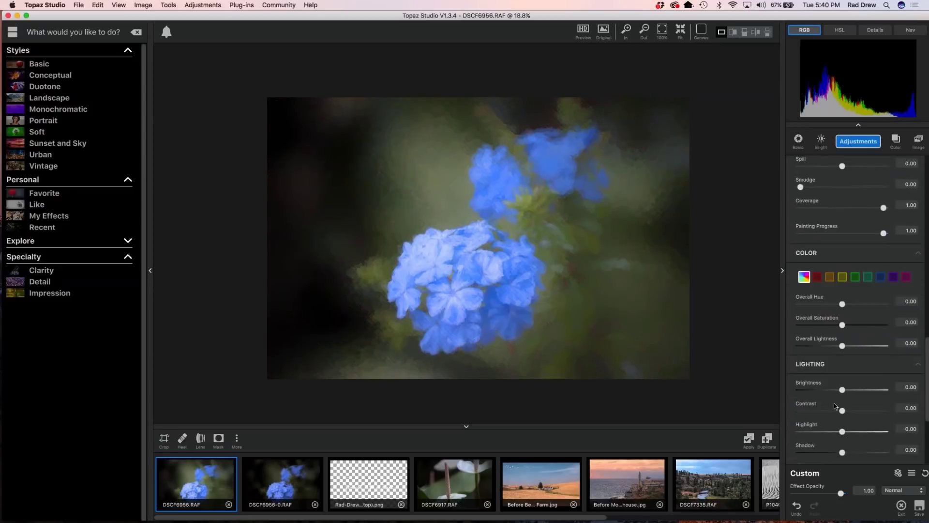
left_click(842, 390)
left_click_drag(844, 390, 828, 437)
scroll(861, 428, "down", 1)
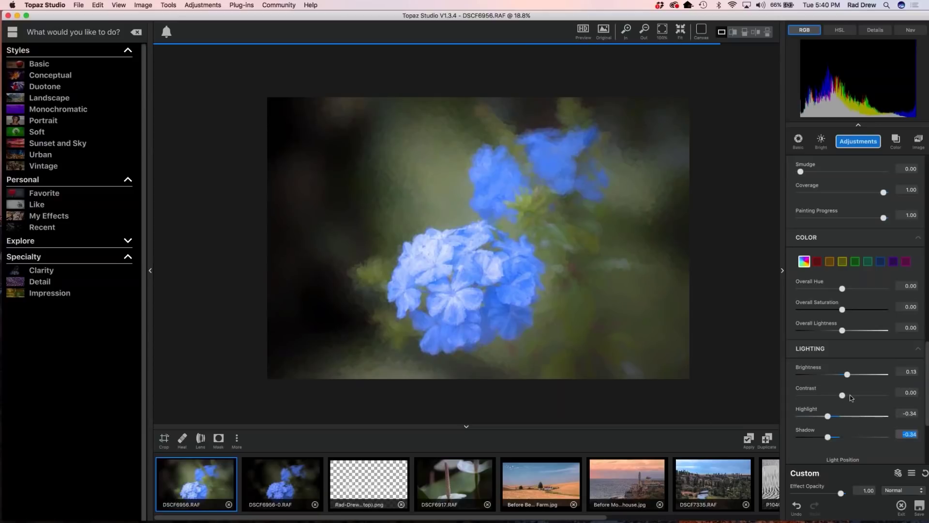
scroll(871, 404, "down", 3)
scroll(877, 408, "up", 12)
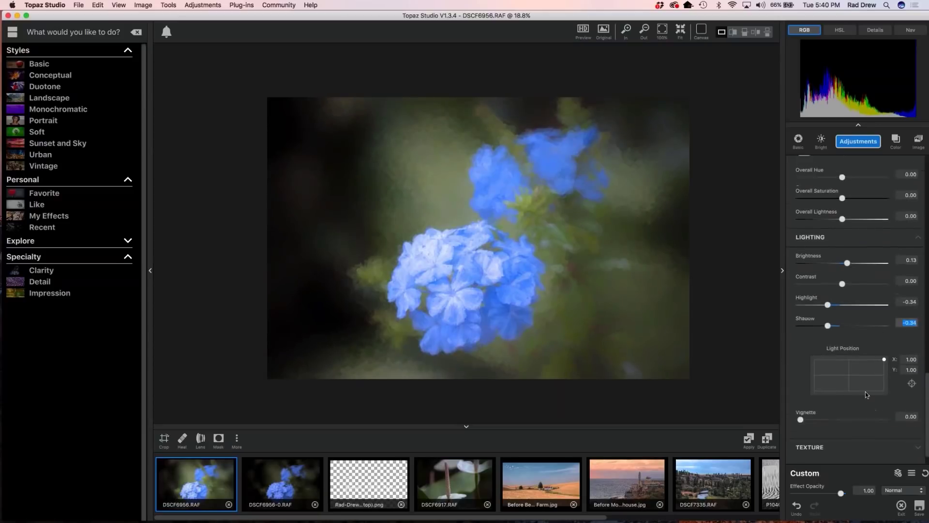
scroll(848, 274, "up", 3)
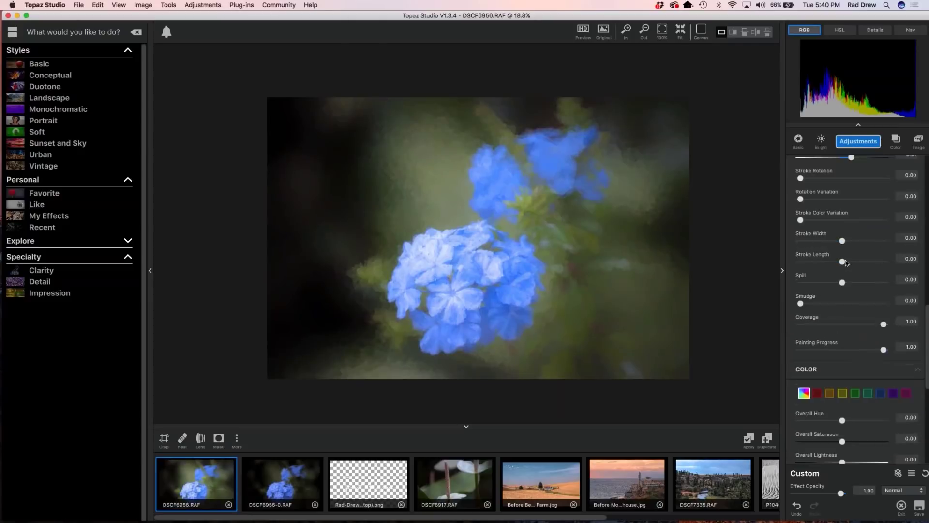
scroll(867, 206, "up", 2)
scroll(868, 210, "up", 6)
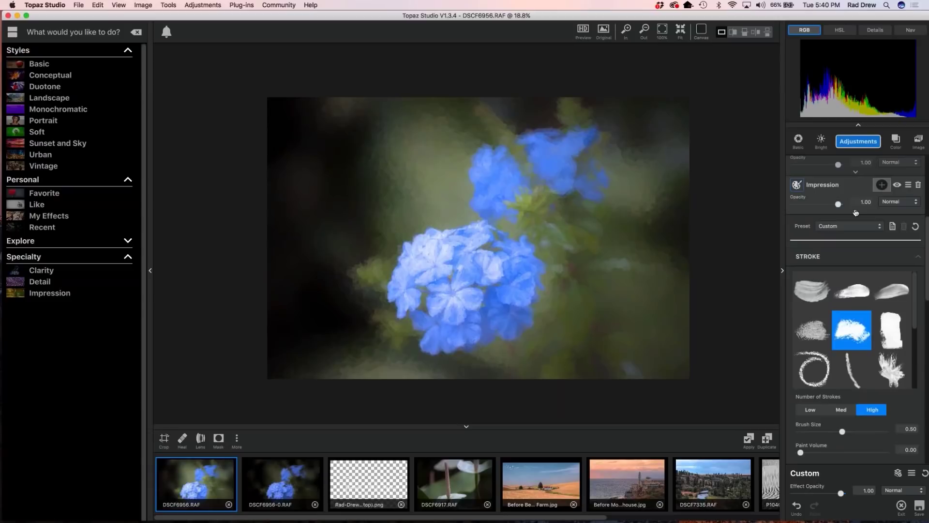
left_click(856, 212)
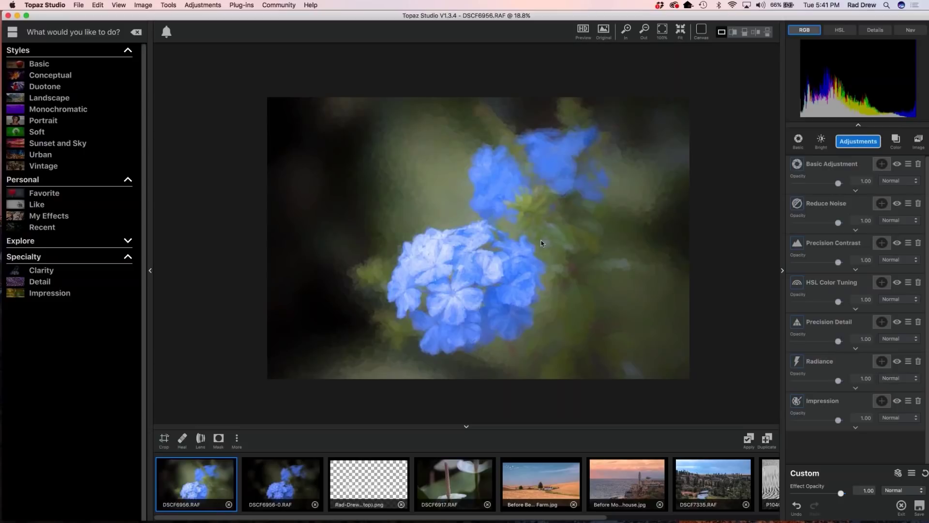
- Apply the whole adjustment stack to the flower photo as a new image, and load the Impression effect presets
left_click(748, 439)
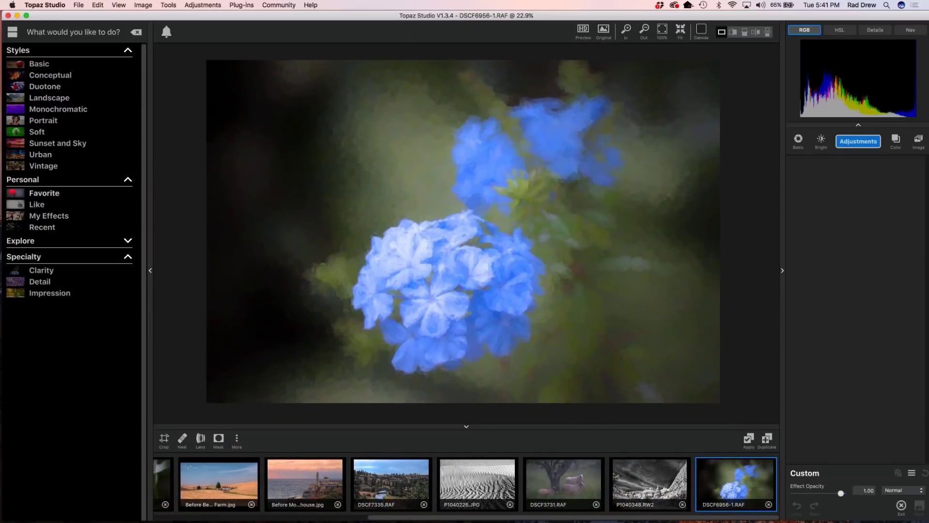
left_click(58, 293)
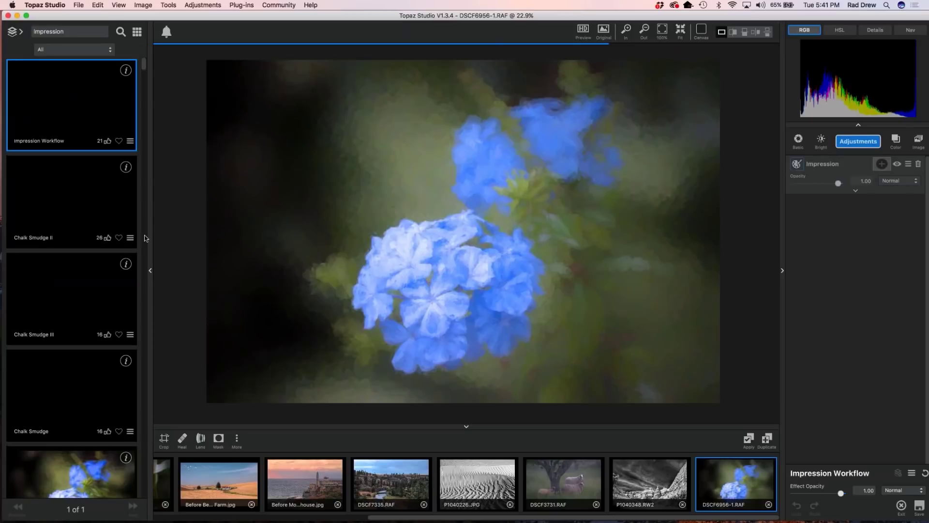
- Apply the Chalk Smudge III preset to the new flower image and browse the neighbouring Impression effects
scroll(56, 208, "down", 1)
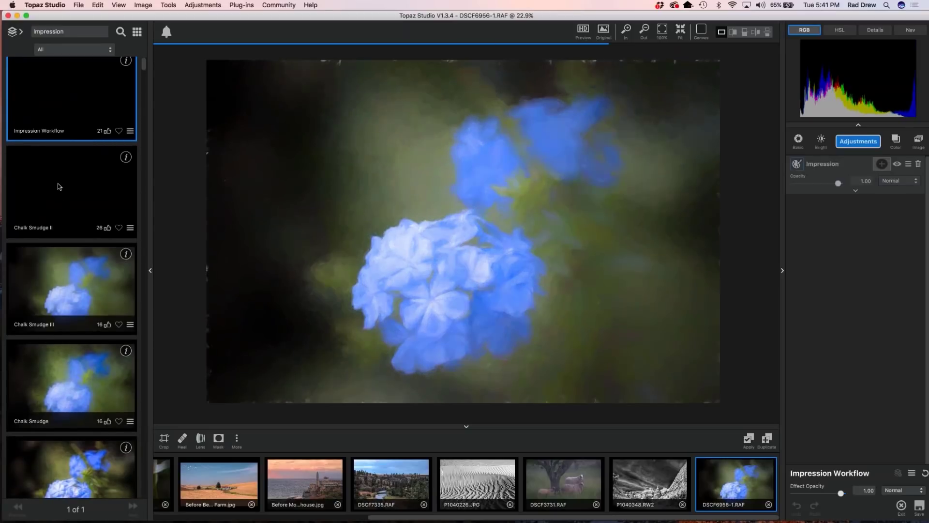
scroll(67, 271, "down", 3)
left_click(63, 246)
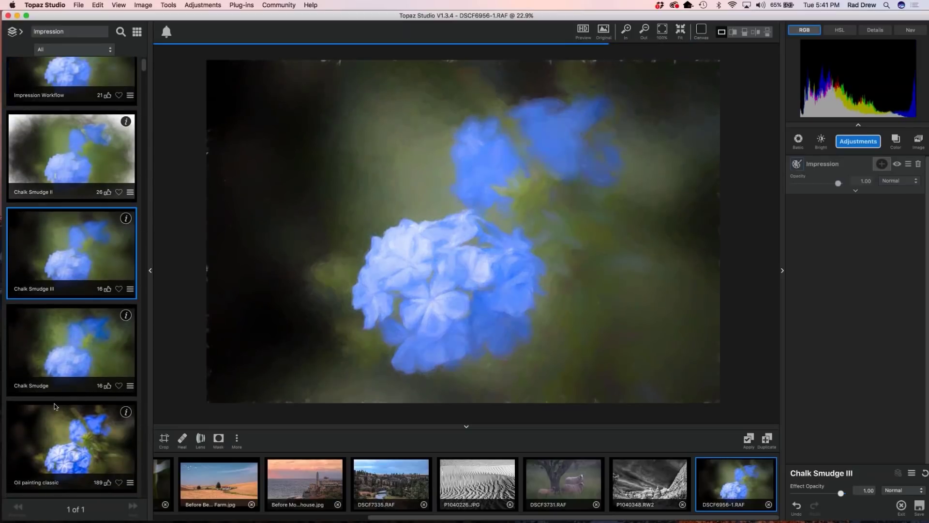
scroll(51, 323, "down", 3)
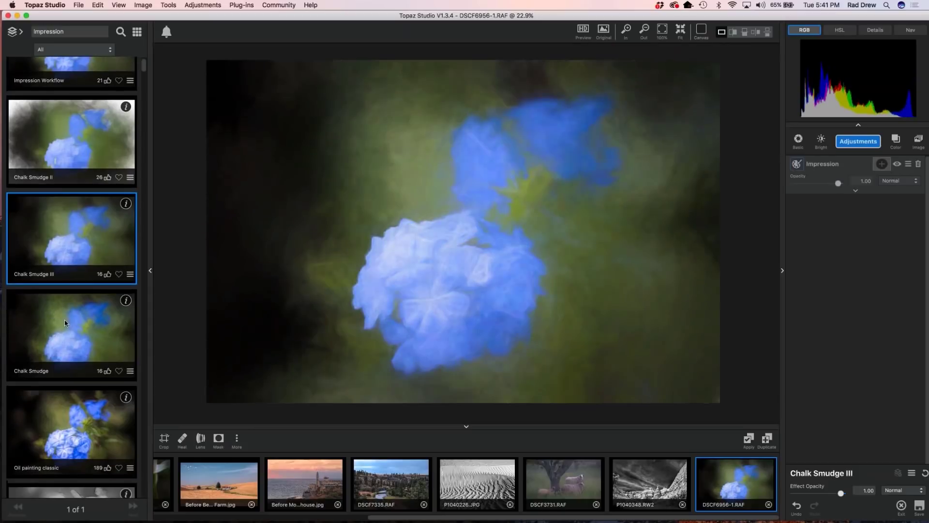
- Try the Chalk Smudge and Oil painting classic presets on the flower image and browse the neighbouring Impression effects
left_click(66, 312)
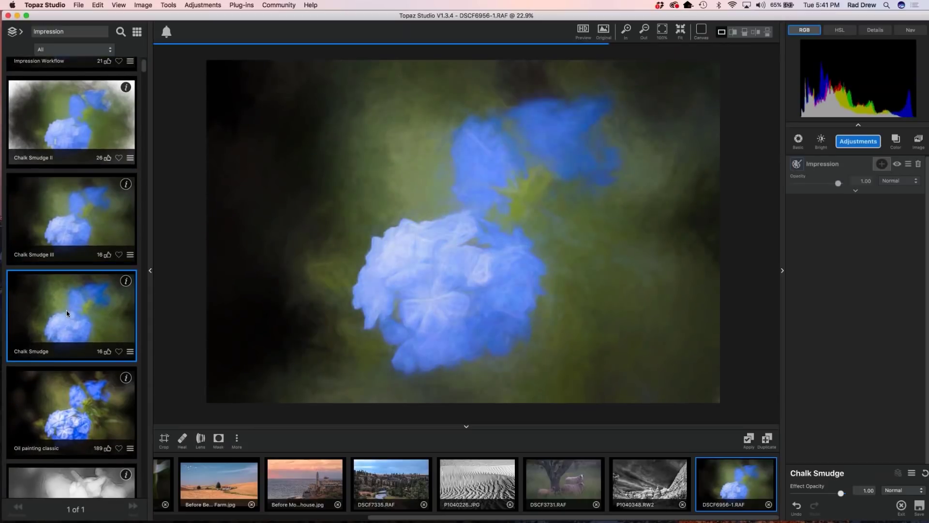
scroll(51, 359, "down", 5)
left_click(73, 373)
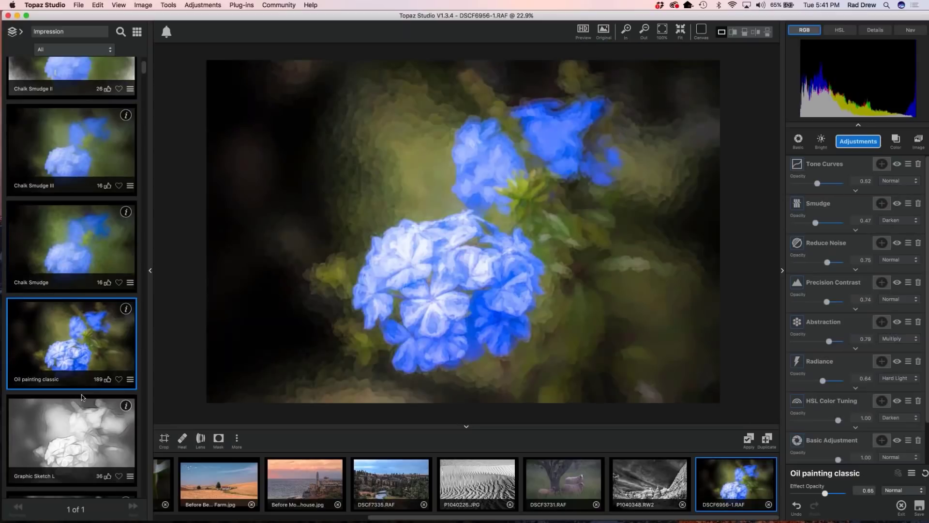
scroll(34, 476, "down", 10)
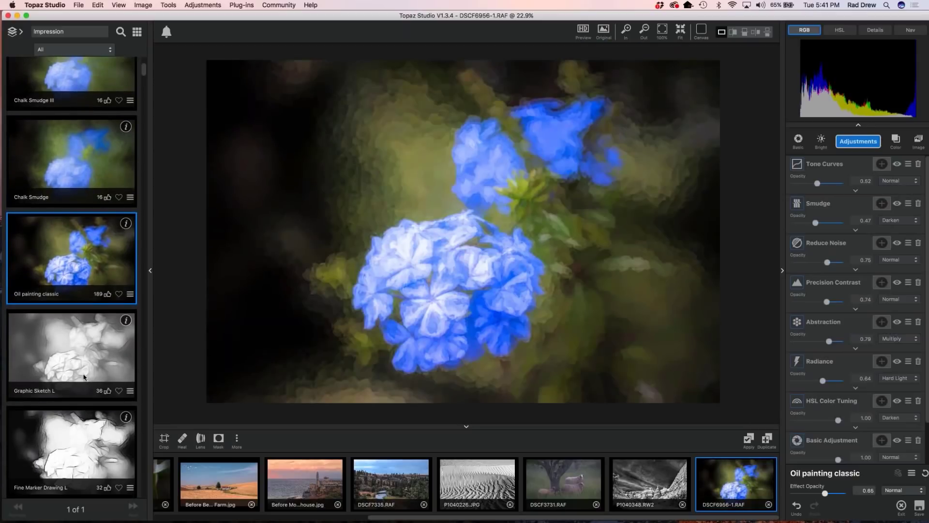
scroll(72, 454, "up", 15)
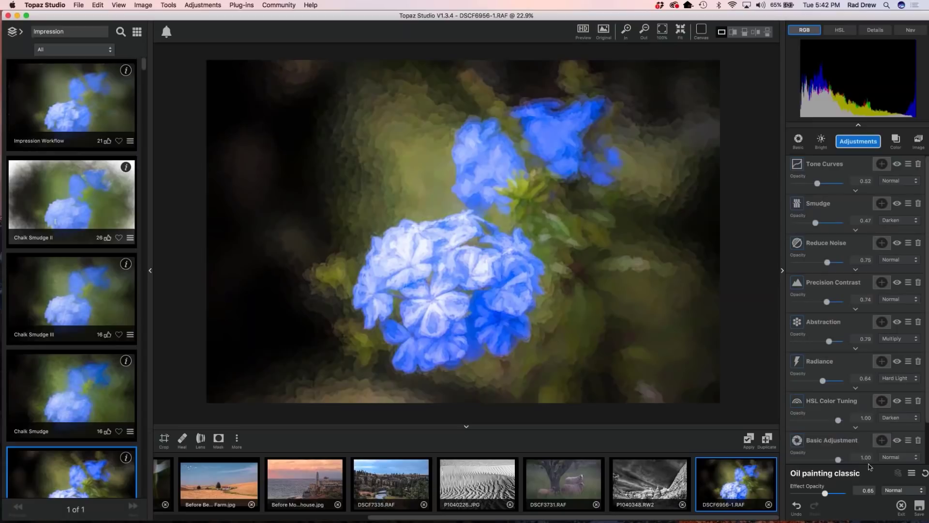
- Reset the applied effect on the flower image and undo back to the Impression Workflow preset
left_click(925, 473)
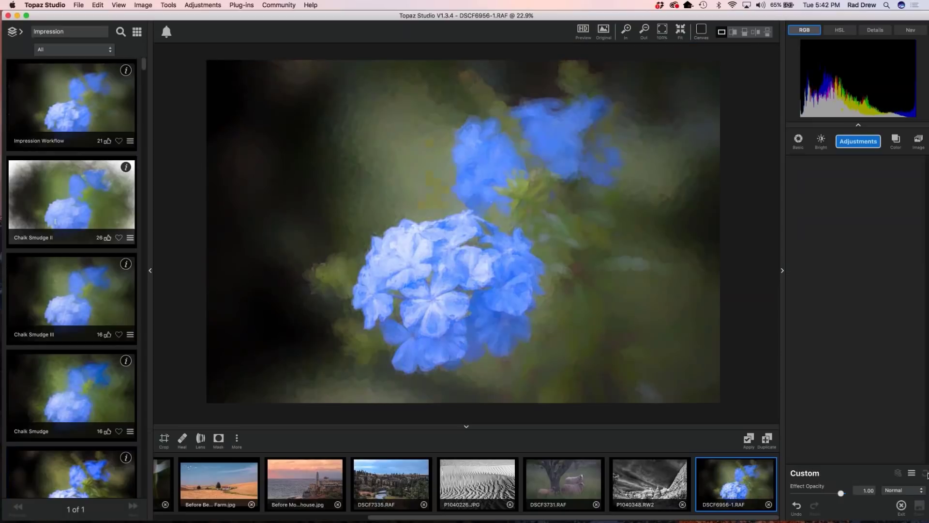
left_click(797, 506)
left_click(798, 507)
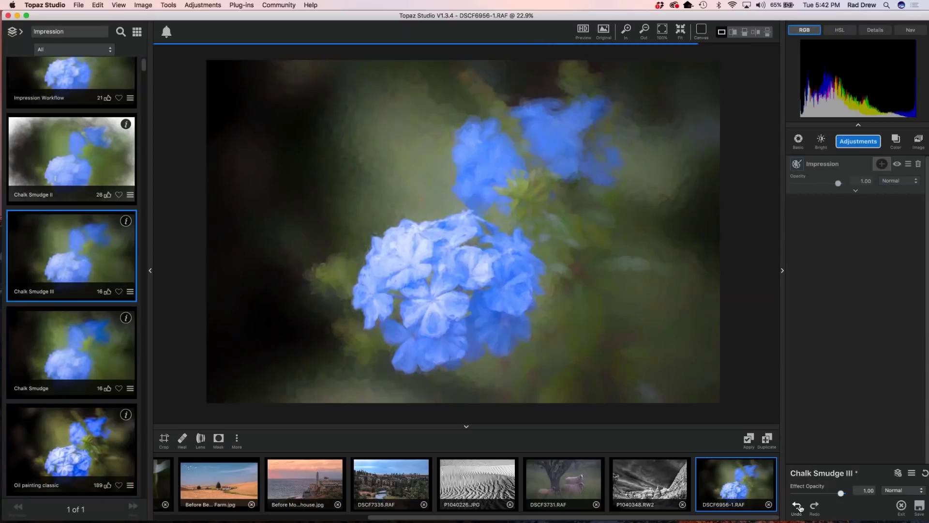
left_click(797, 507)
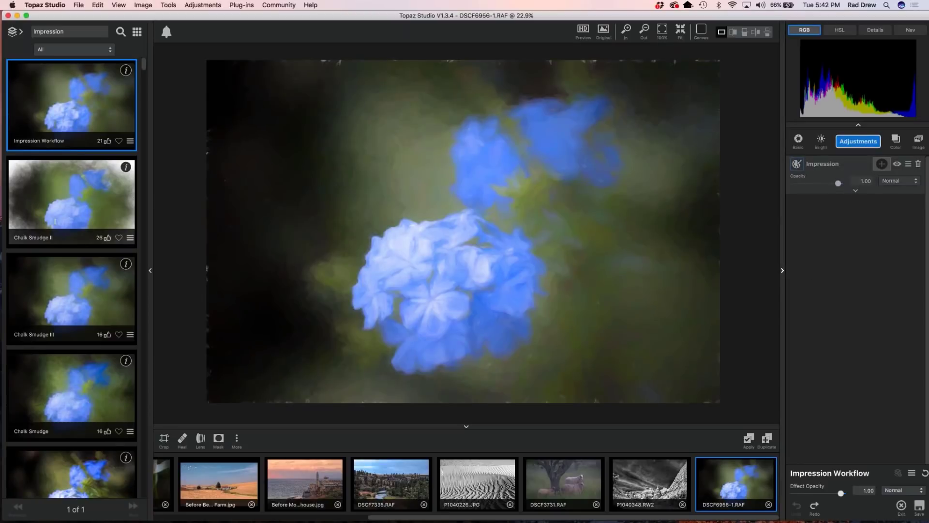
- Add a Dehaze adjustment to the flower image and set its strength to 0.16
left_click(851, 147)
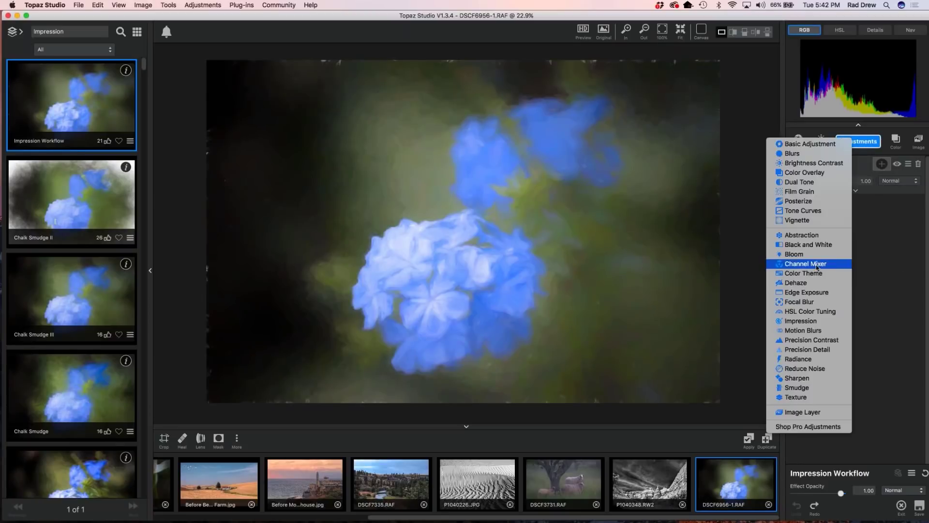
left_click(795, 283)
left_click_drag(800, 278, 820, 277)
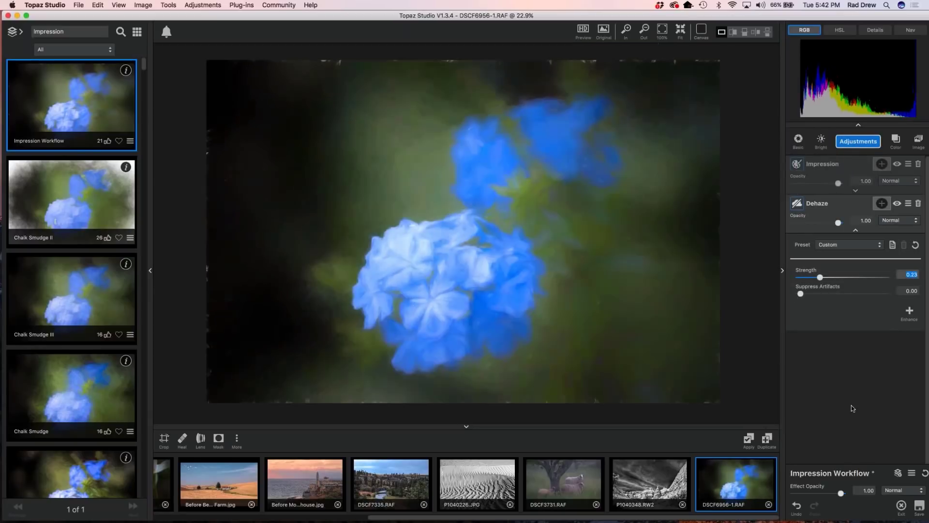
left_click_drag(819, 278, 814, 278)
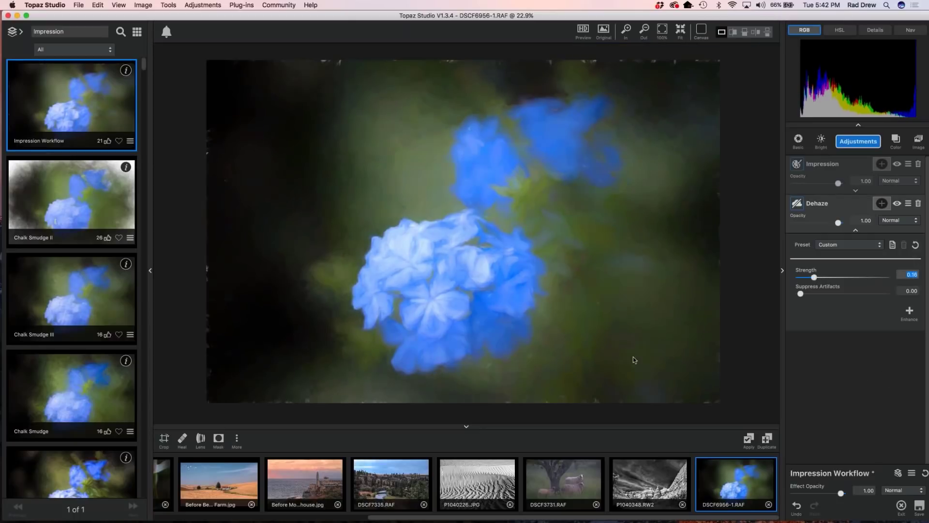
- Start saving the adjustment stack as an effect named "topaz webinar" and keep it non-public
left_click(898, 473)
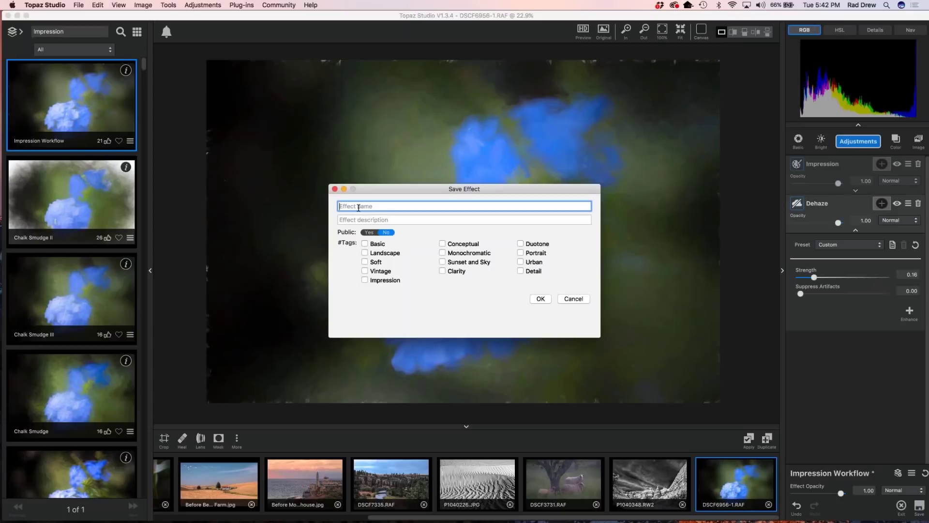
type("topaz q")
key("BackSpace")
left_click(367, 234)
left_click(387, 233)
- Tag the effect as Impression and Impressionistic, describe it as "impression", and save it
left_click(365, 280)
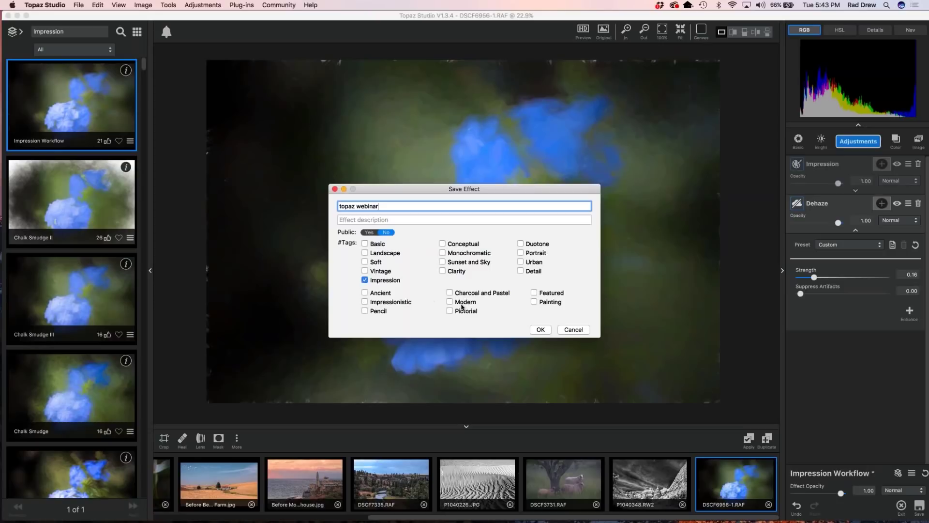
left_click(364, 301)
left_click(355, 219)
type("impression")
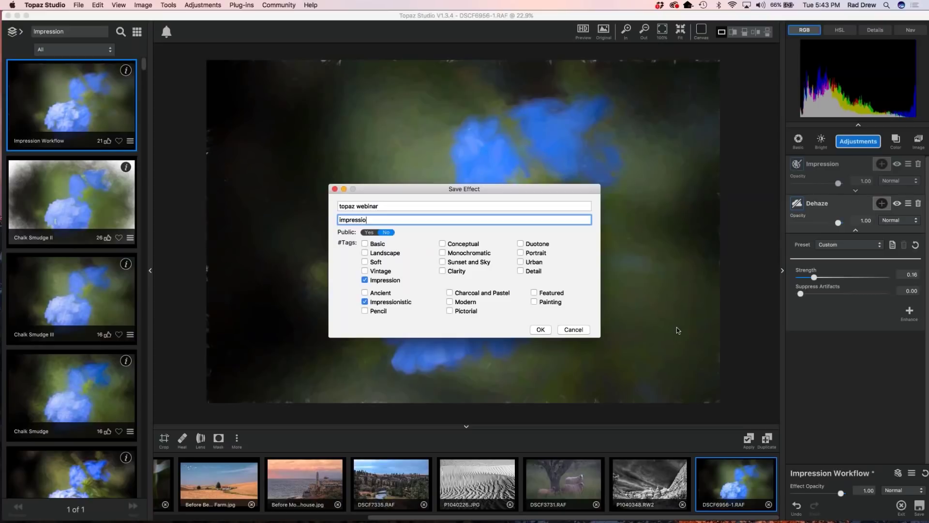
left_click(544, 330)
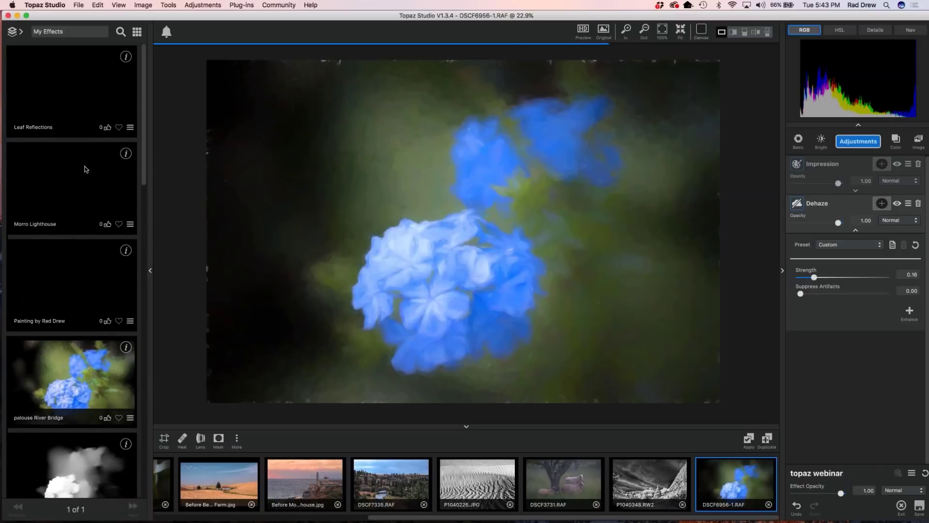
- Review the saved effects in My Effects and look through the open images in the filmstrip
scroll(136, 273, "down", 5)
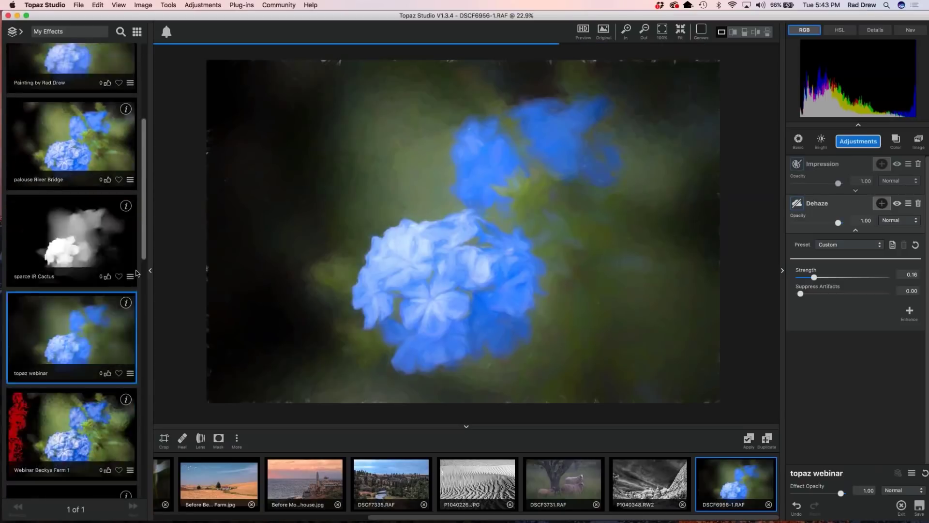
scroll(136, 274, "down", 15)
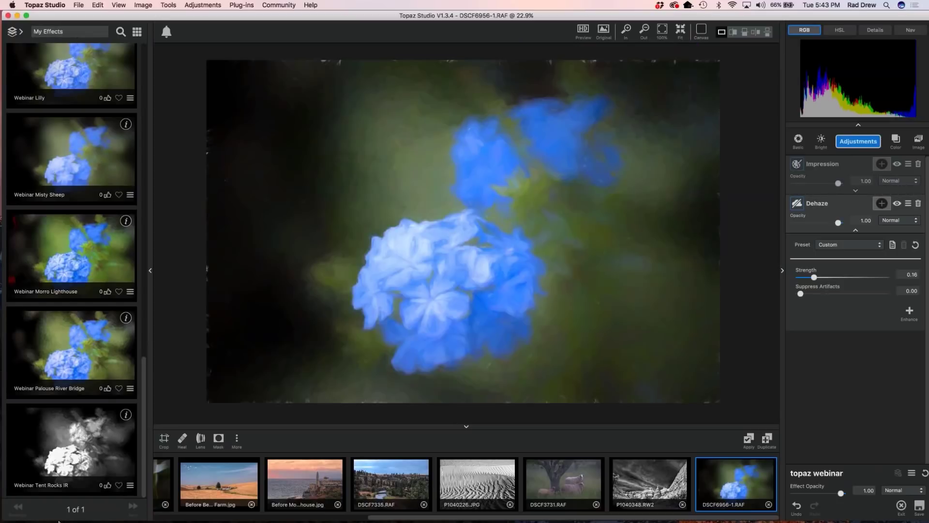
scroll(72, 244, "up", 5)
scroll(72, 245, "up", 10)
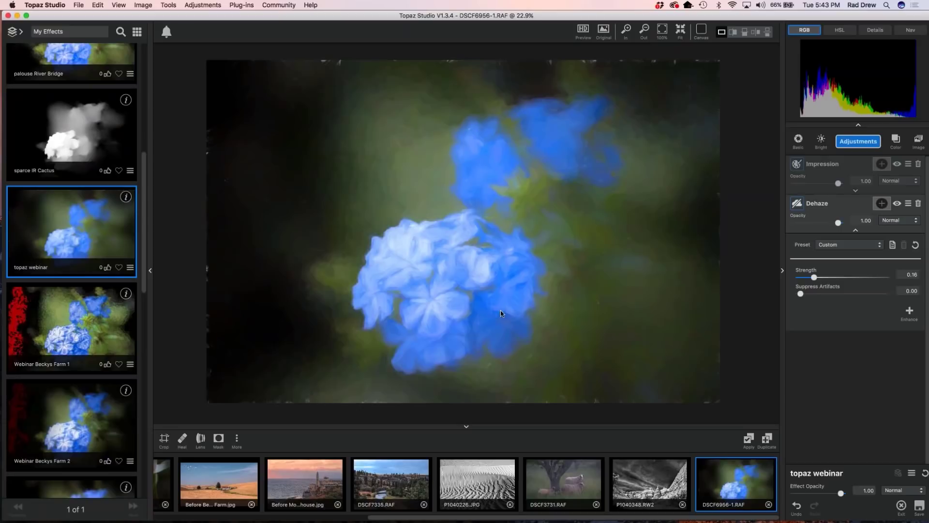
mouse_move(577, 519)
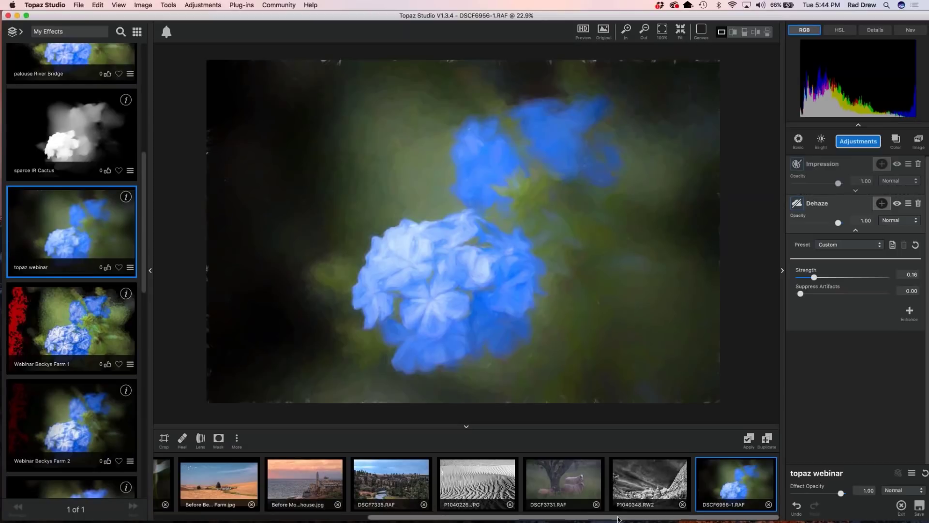
scroll(451, 498, "left", 10)
scroll(209, 503, "right", 8)
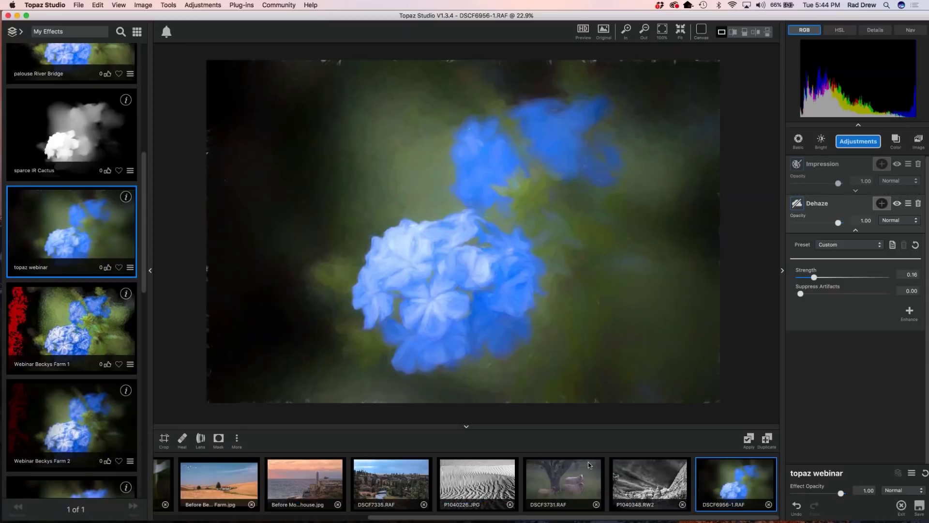
- Open the sheep photo DSCF3731.RAF and remove the partly hidden sheep behind the lamb using the Healing Brush at size 0.11
left_click(559, 477)
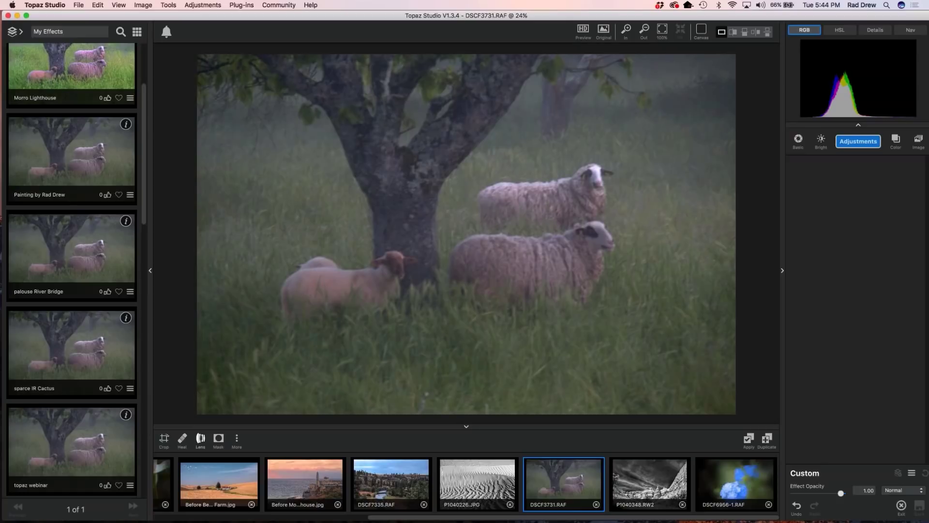
left_click(182, 439)
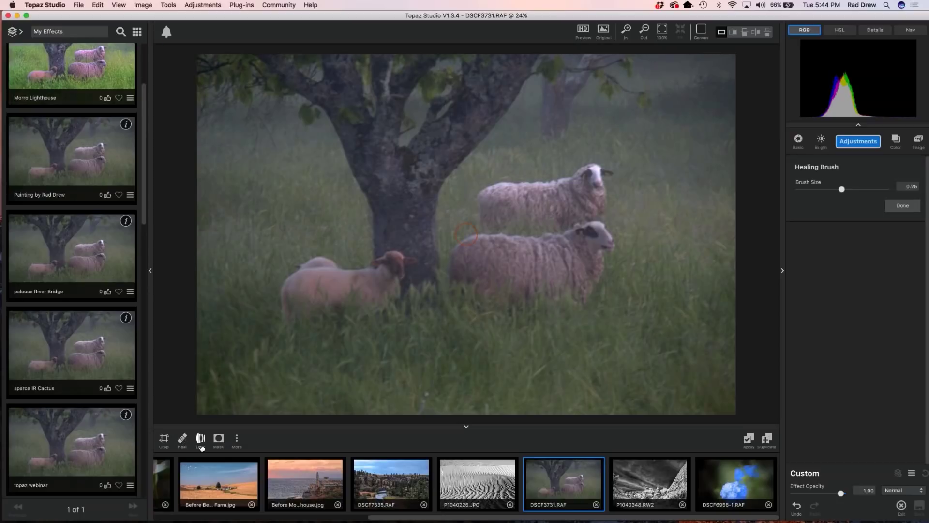
left_click_drag(835, 190, 818, 190)
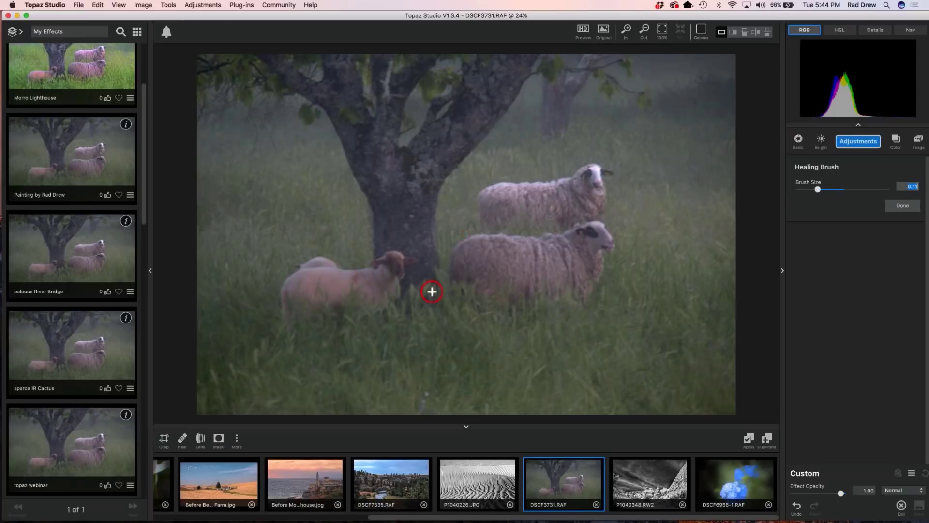
scroll(432, 292, "up", 3)
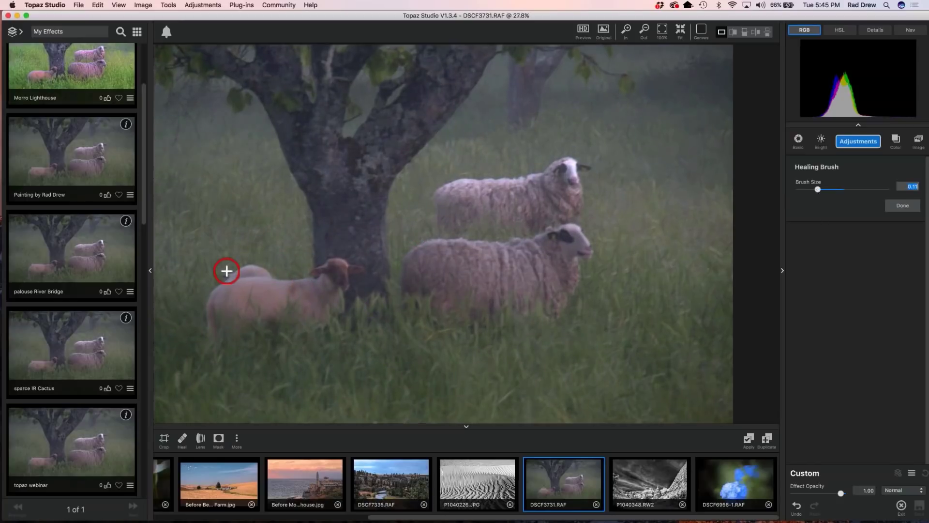
mouse_move(239, 269)
left_mouse_down()
mouse_move(266, 272)
mouse_move(224, 268)
left_mouse_up()
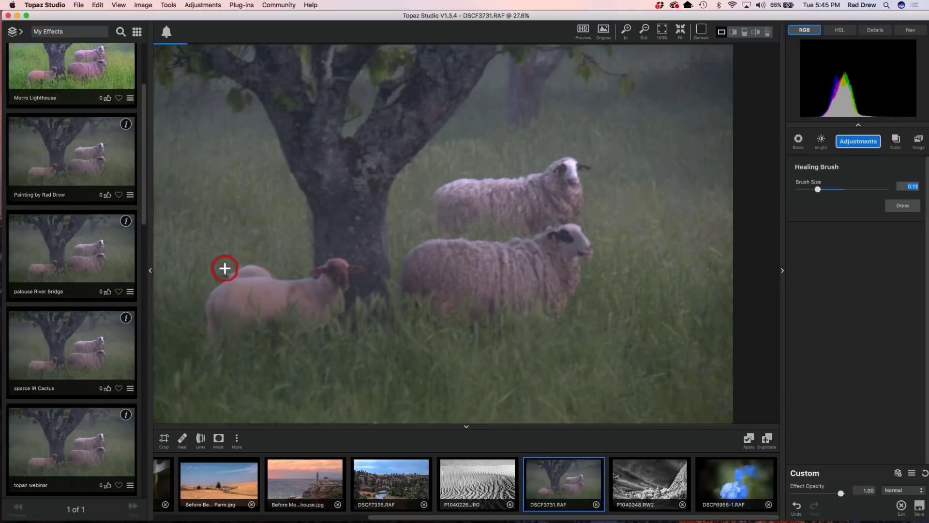
mouse_move(234, 274)
left_mouse_down()
mouse_move(339, 273)
mouse_move(256, 272)
mouse_move(330, 280)
mouse_move(279, 283)
mouse_move(232, 275)
mouse_move(285, 274)
mouse_move(285, 294)
mouse_move(254, 277)
mouse_move(224, 277)
mouse_move(291, 272)
mouse_move(253, 277)
mouse_move(283, 277)
left_mouse_up()
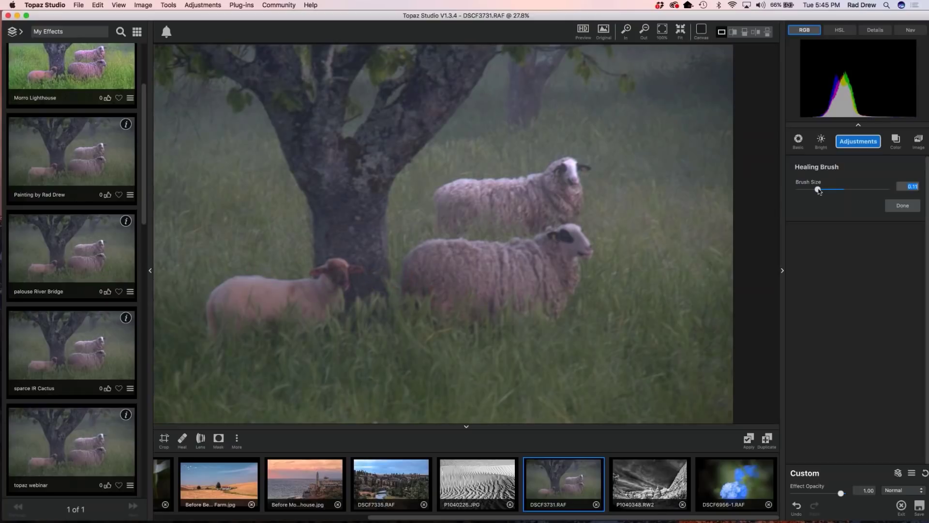
left_click(903, 205)
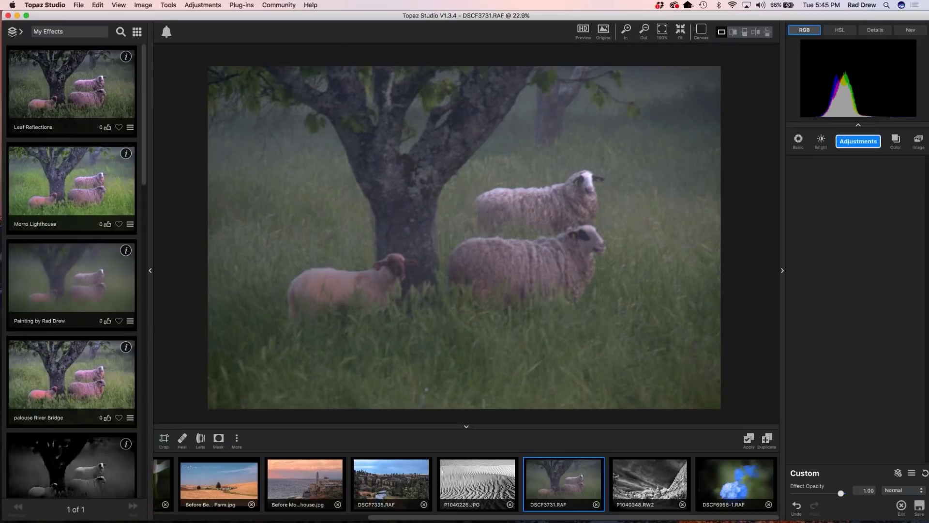
- Add a Precision Detail adjustment with overall small detail at -0.38, medium detail at -0.46 and large detail at about -0.66
left_click(853, 144)
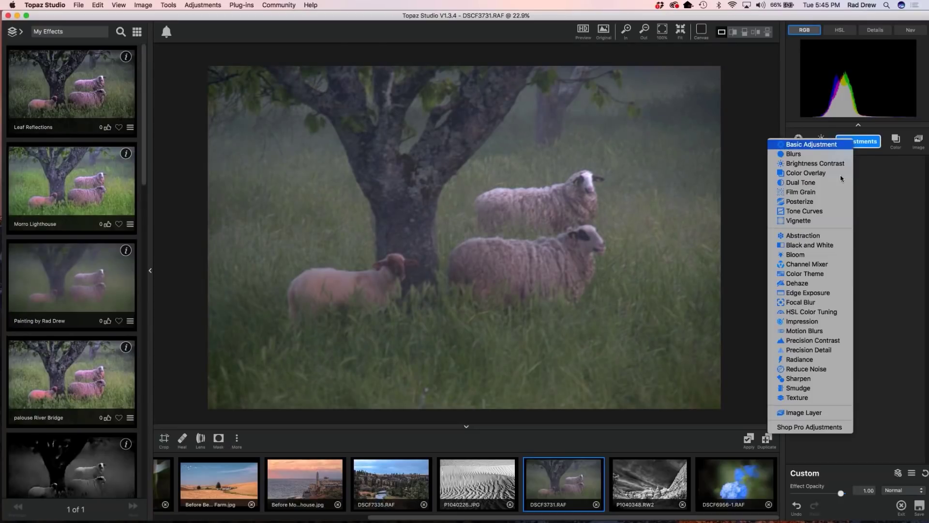
left_click(816, 352)
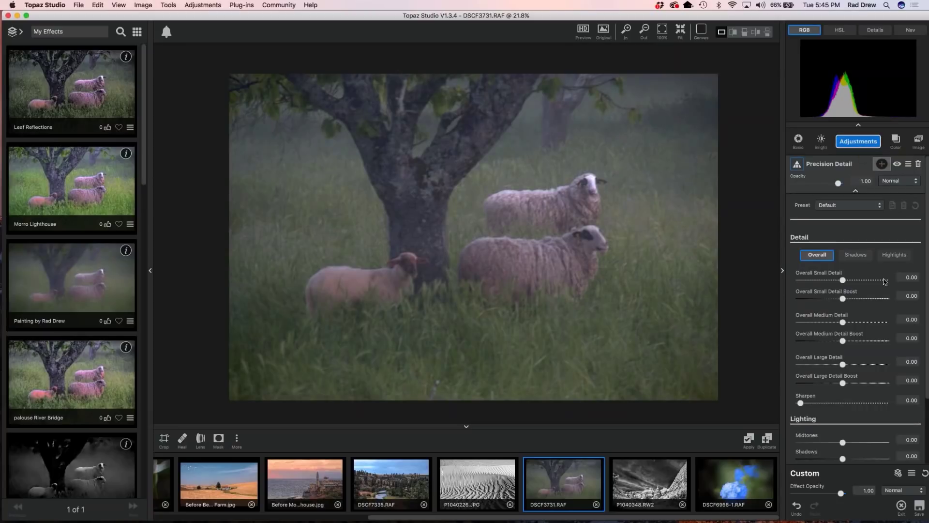
scroll(848, 369, "down", 2)
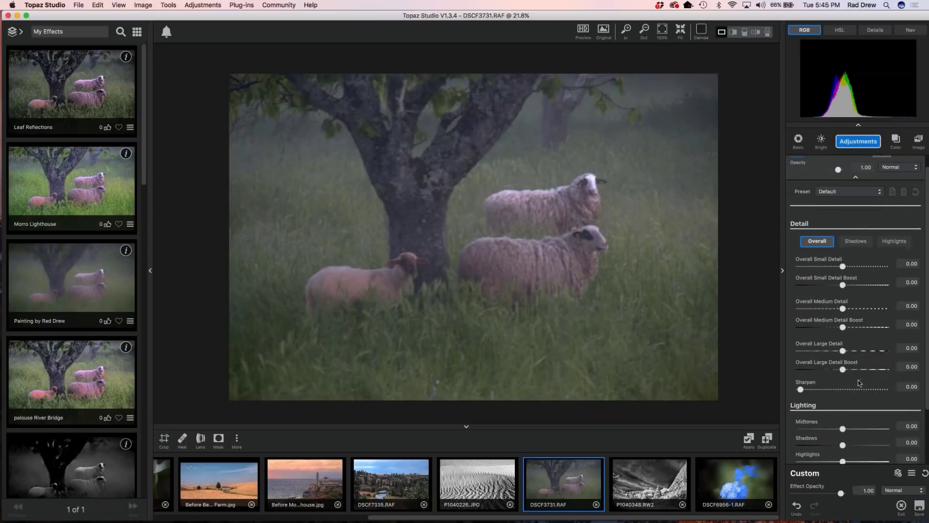
left_click(843, 268)
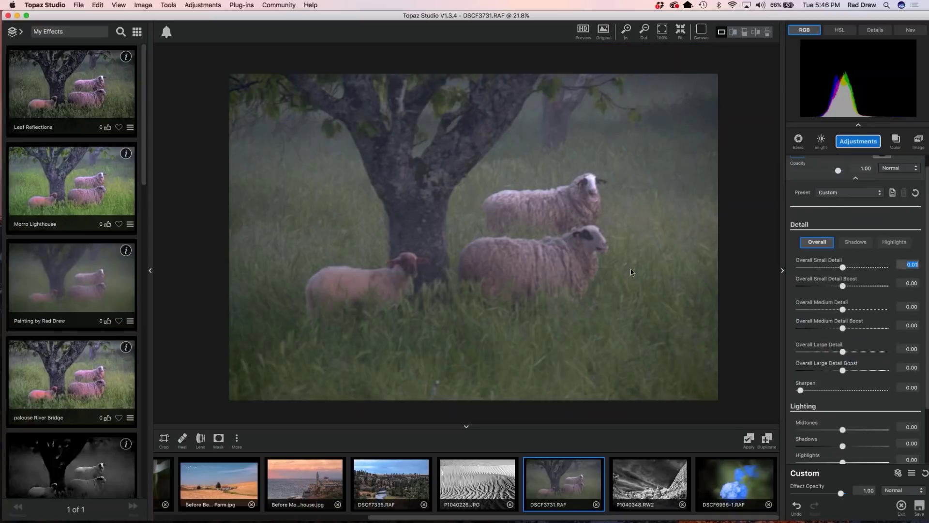
left_click_drag(842, 267, 825, 269)
left_click_drag(843, 309, 823, 310)
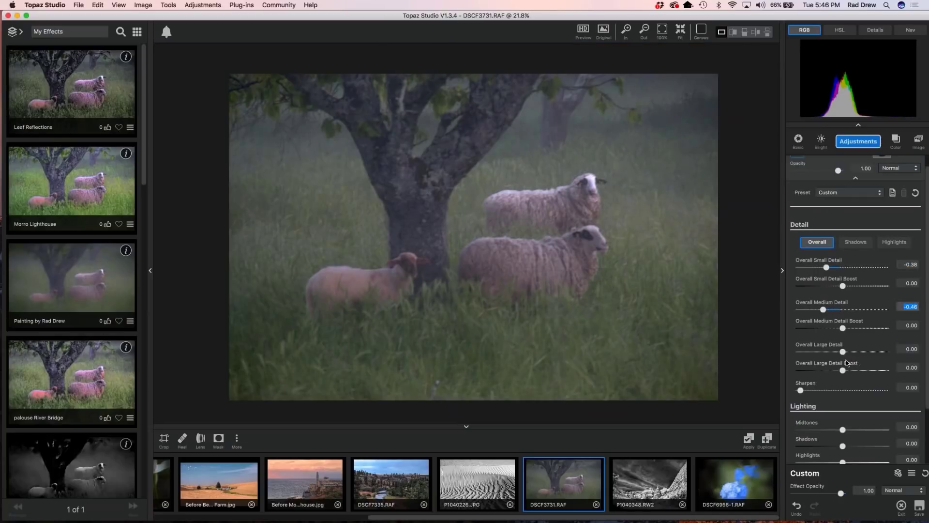
left_click_drag(843, 351, 815, 352)
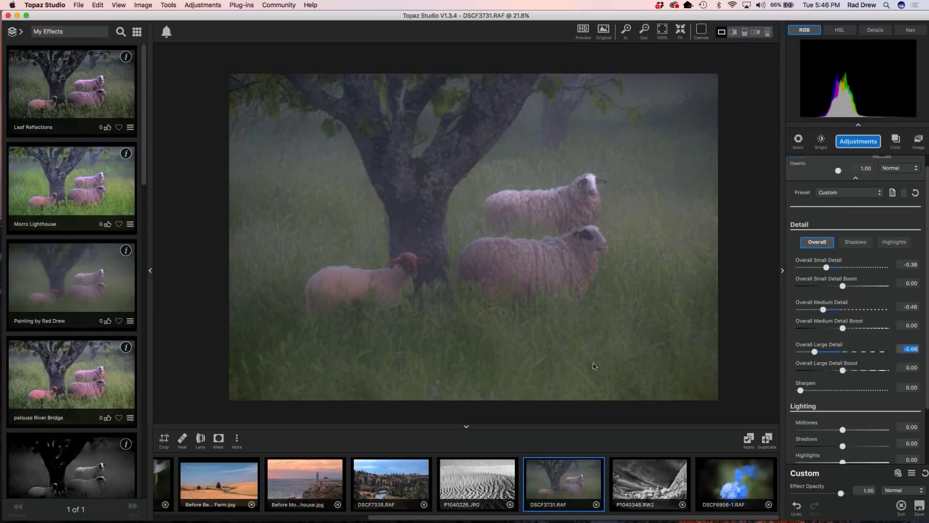
left_click(666, 332)
left_click_drag(816, 353, 816, 353)
- Set the Precision Detail shadow small detail to -0.40, medium to -0.34 and large to about -0.23, and collapse the adjustment
left_click(856, 242)
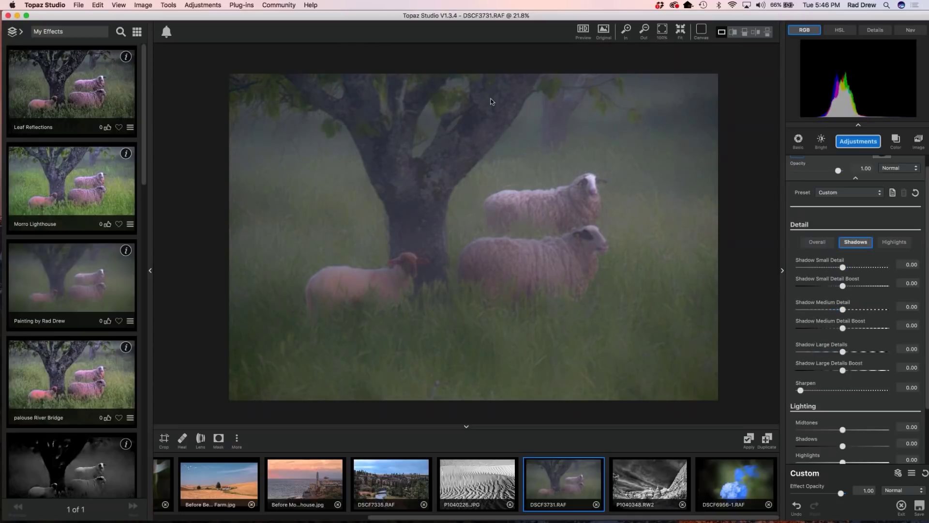
left_click_drag(842, 267, 830, 267)
mouse_move(829, 268)
left_mouse_down()
mouse_move(814, 271)
mouse_move(822, 271)
left_mouse_up()
left_click(840, 309)
left_click_drag(841, 309, 829, 310)
left_click(837, 351)
left_click_drag(834, 353, 828, 353)
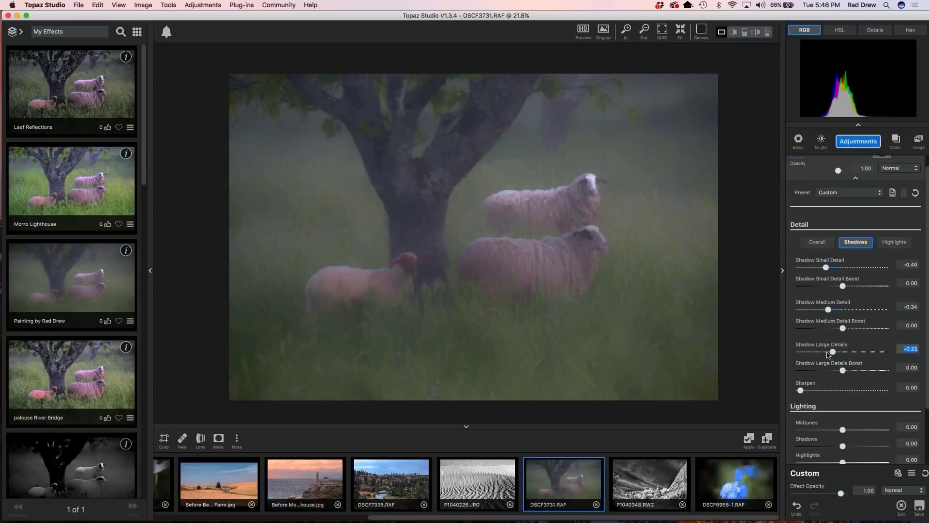
left_click(623, 293)
left_click(856, 179)
- Add an HSL Color Tuning adjustment with yellow saturation at about 0.22 and orange saturation at 0.23
left_click(882, 164)
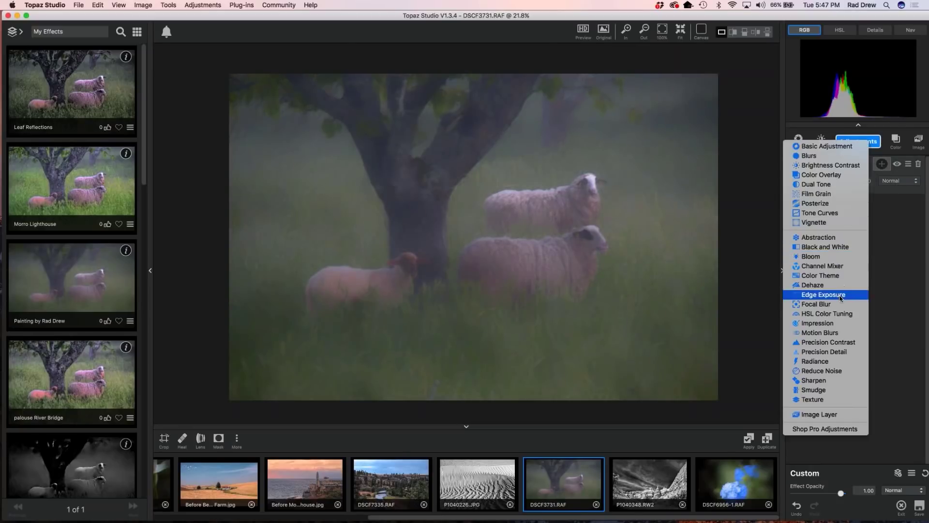
left_click(828, 315)
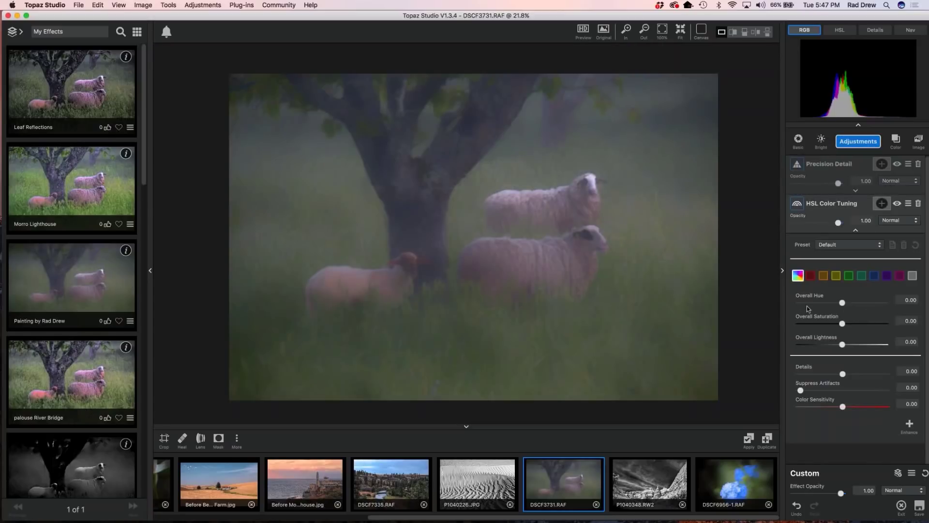
left_click(836, 277)
left_click_drag(844, 325, 853, 327)
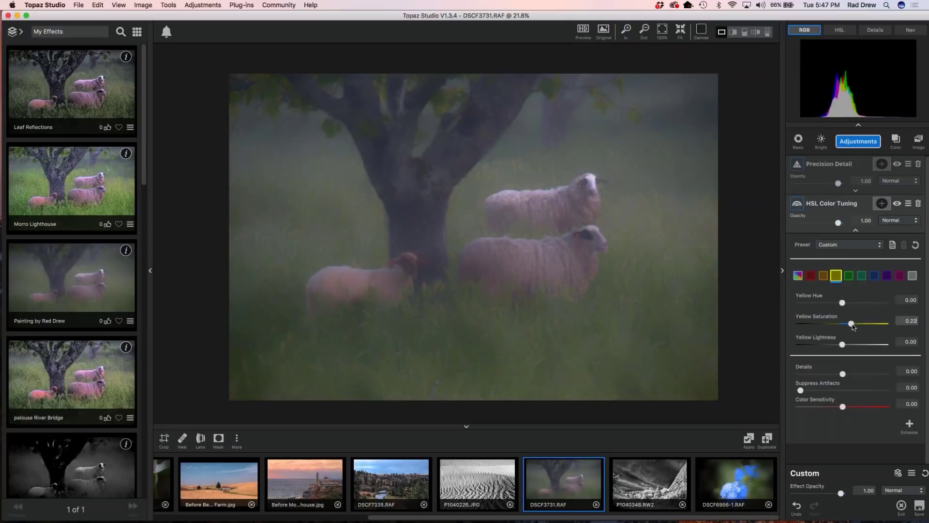
left_click(824, 277)
left_click_drag(842, 324, 852, 324)
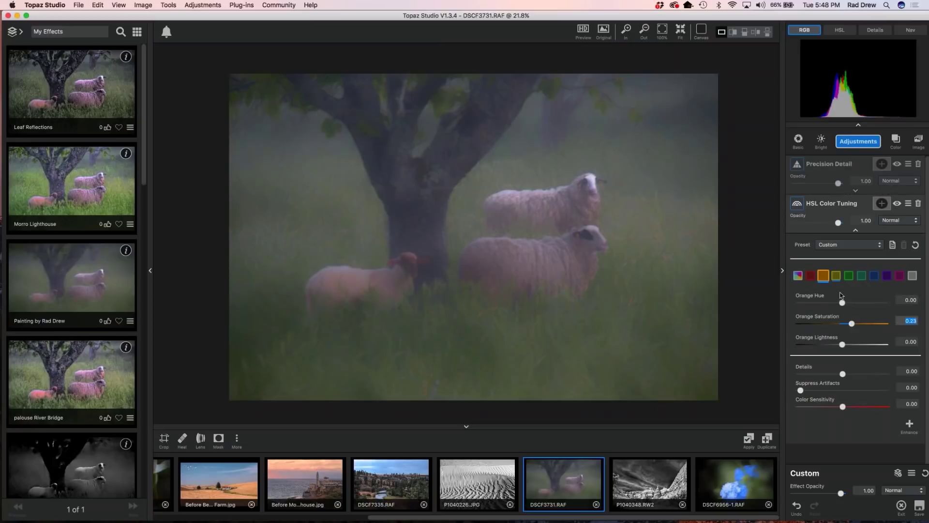
- Set the HSL green lightness to 0.17 and green saturation to 0.04, and compare the result with the original photo
left_click(849, 277)
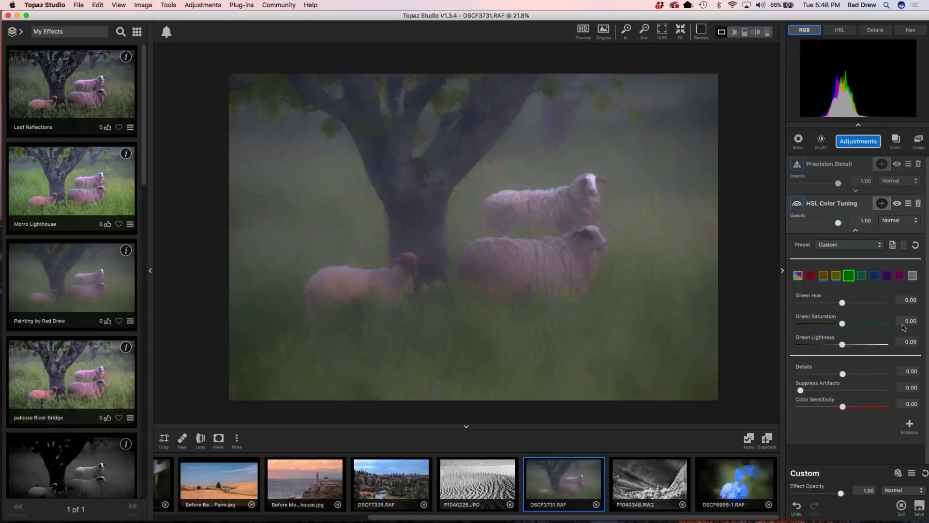
left_click_drag(842, 344, 844, 325)
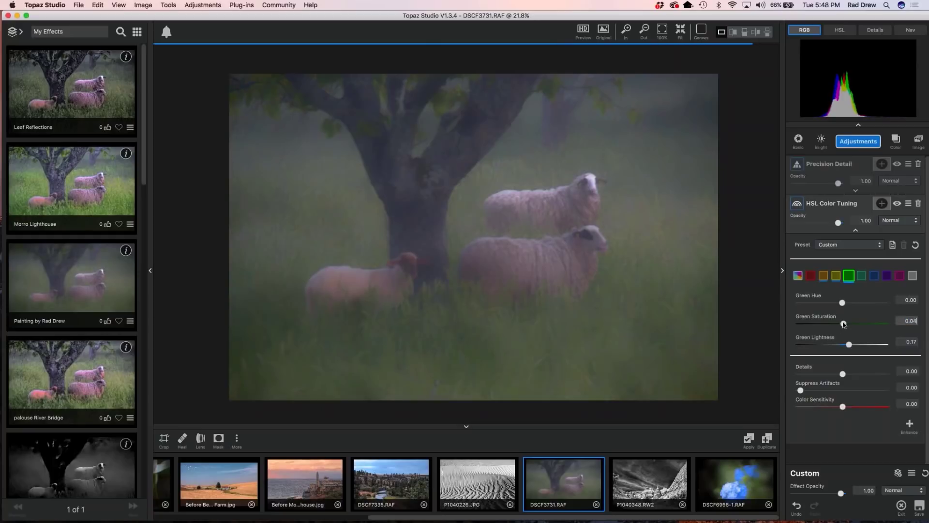
left_click(637, 316)
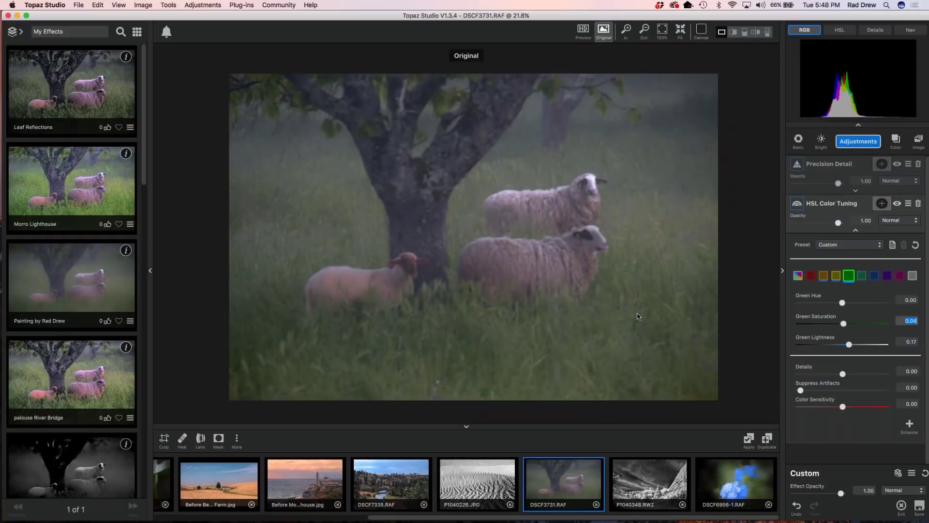
left_click(641, 313)
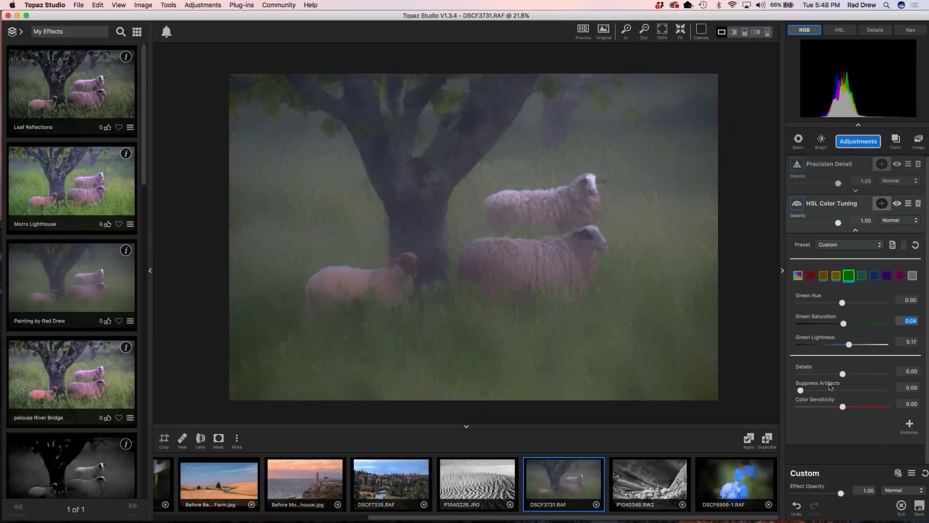
left_click(855, 230)
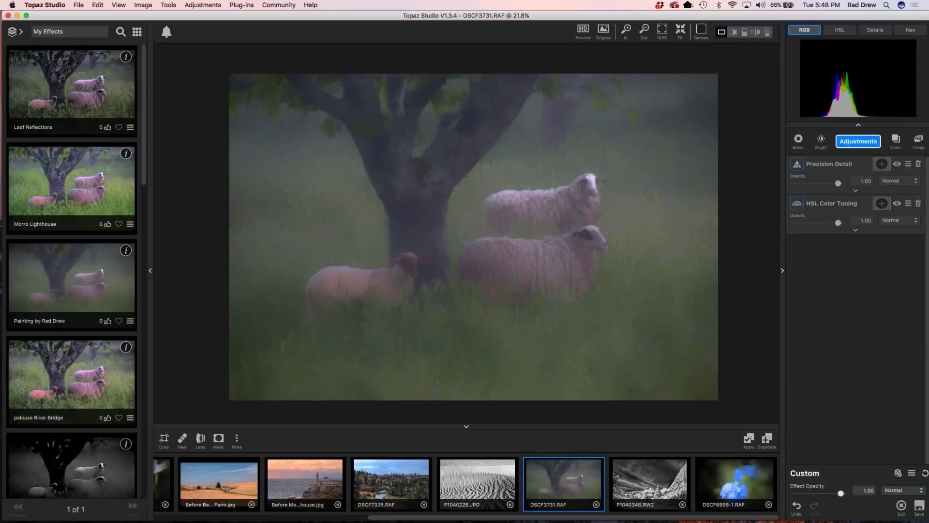
- Add a Vignette adjustment and shape it at strength 1.00 and transition 0.00, with size 0.71 and roundness 0.78
left_click(858, 141)
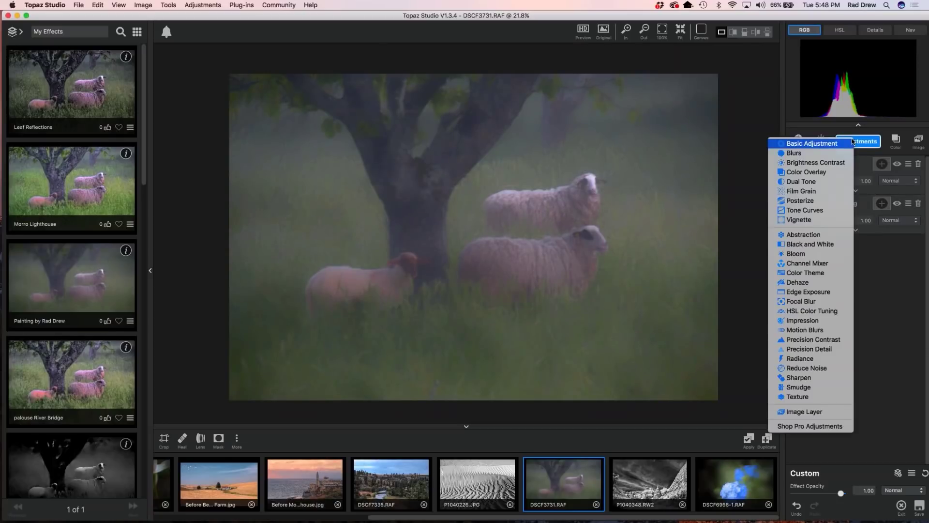
left_click(799, 221)
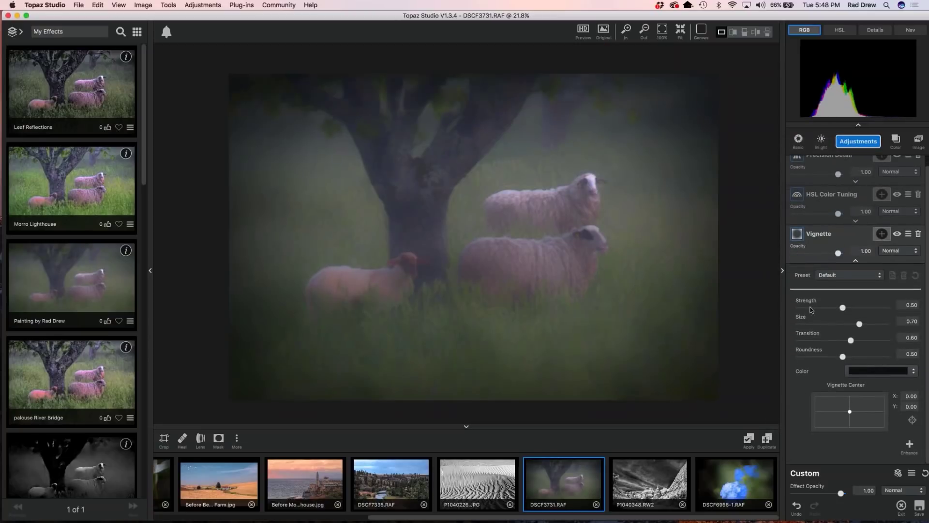
left_click_drag(839, 310, 895, 306)
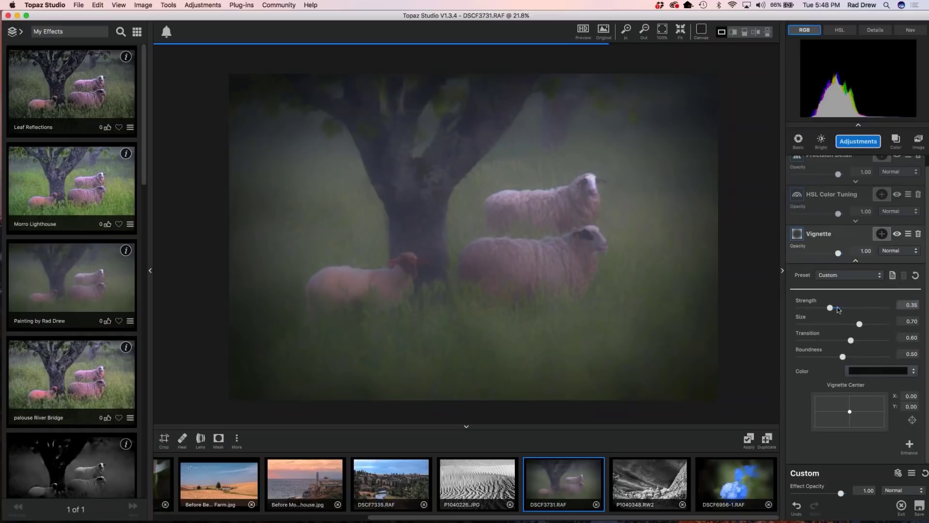
left_click_drag(860, 324, 866, 356)
left_click(851, 341)
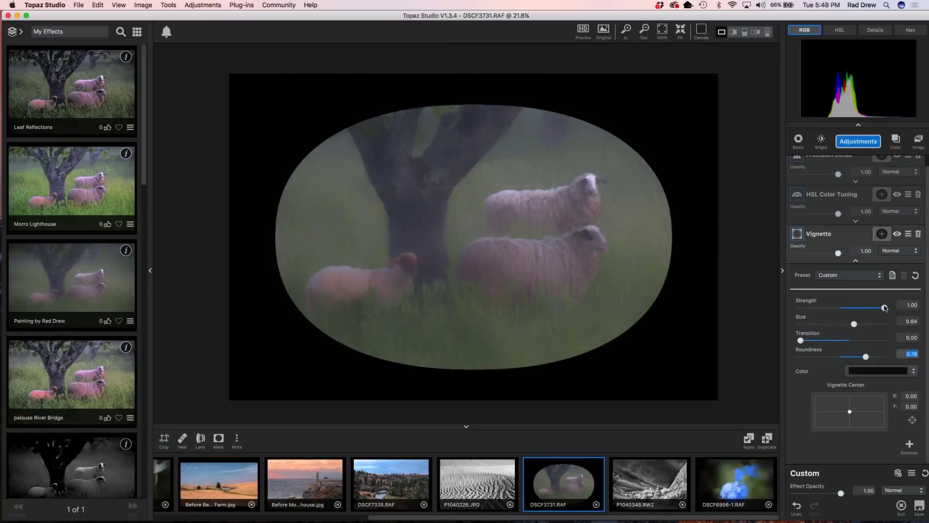
left_click_drag(854, 324, 860, 325)
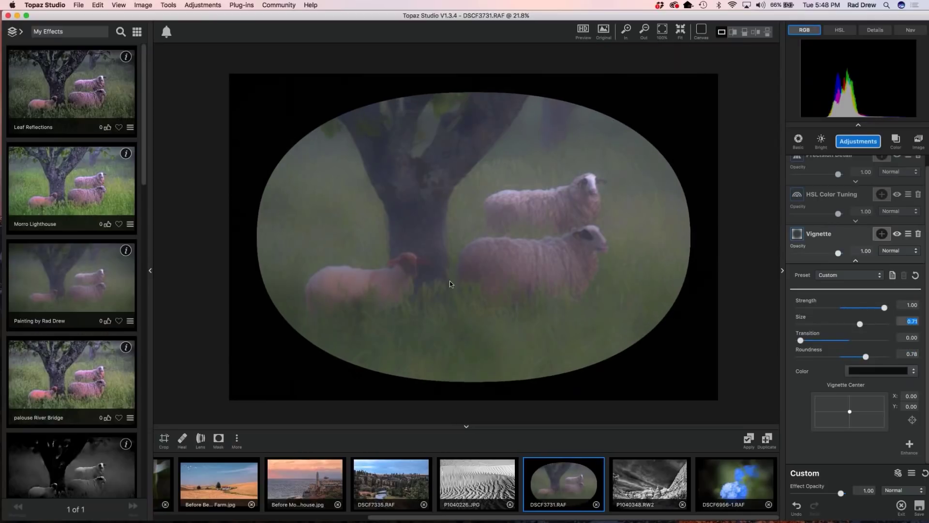
- Soften the vignette to transition 0.90 and strength 0.41, compare it with the original, and collapse the adjustment
left_click_drag(800, 339, 851, 344)
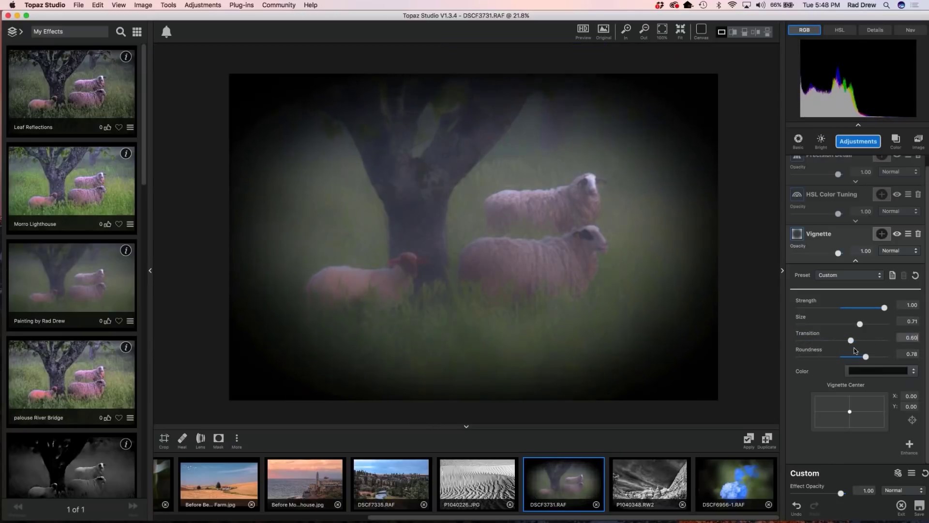
left_click_drag(855, 351, 866, 350)
left_click_drag(884, 308, 871, 340)
left_click_drag(851, 307, 849, 310)
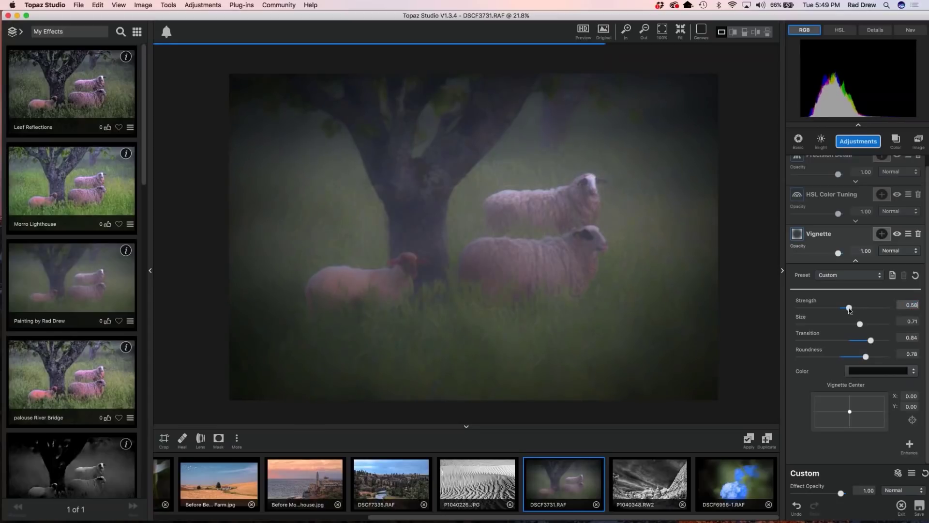
left_click_drag(871, 340, 876, 340)
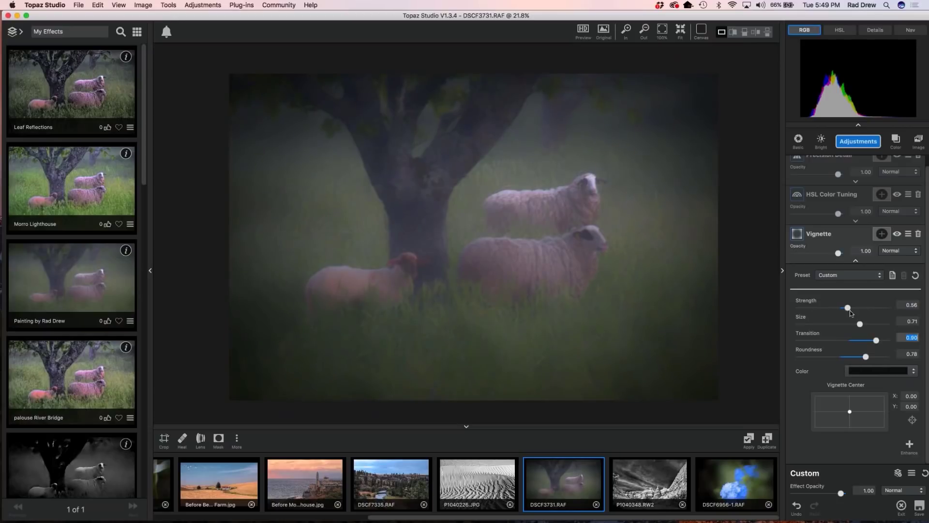
left_click_drag(846, 310, 834, 307)
left_click(625, 303)
left_click(626, 302)
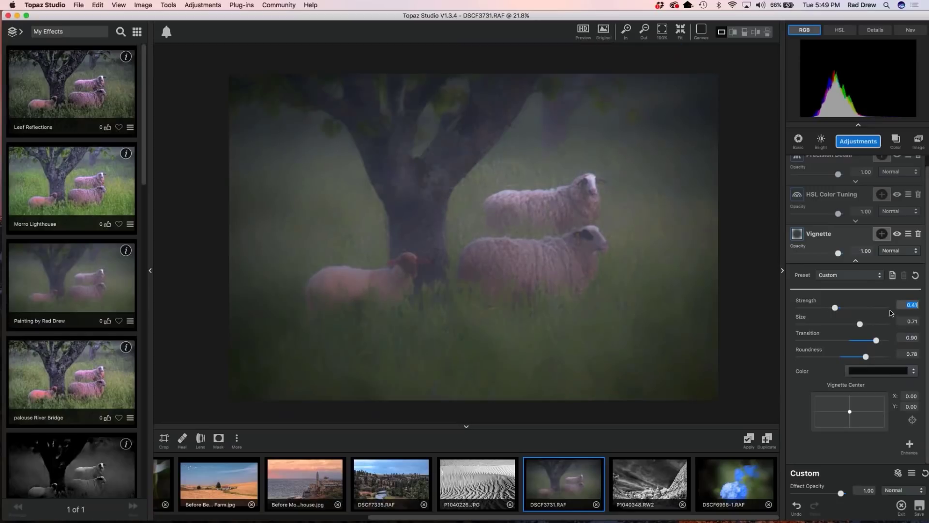
left_click(856, 260)
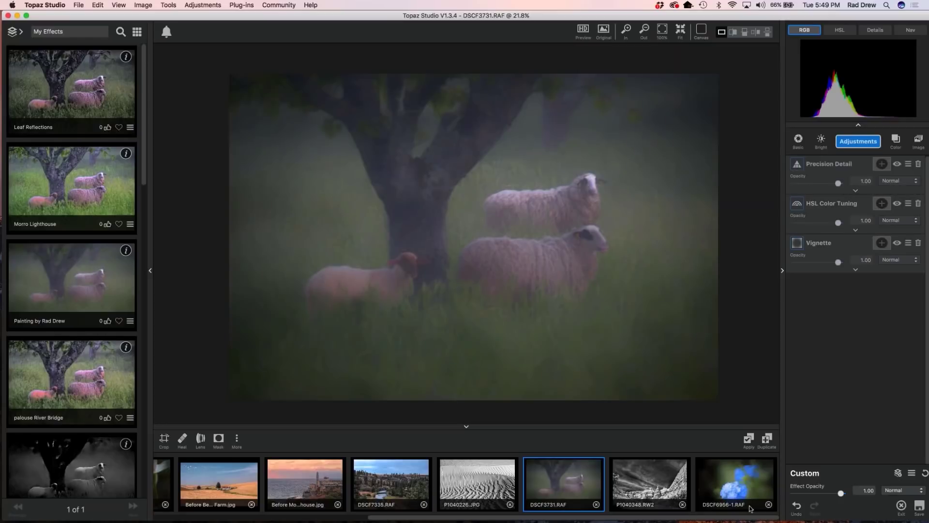
- Add the transparent signature PNG from the filmstrip as an image layer, scaled down and placed in the lower-right corner of the sheep photo
left_click_drag(483, 520, 271, 519)
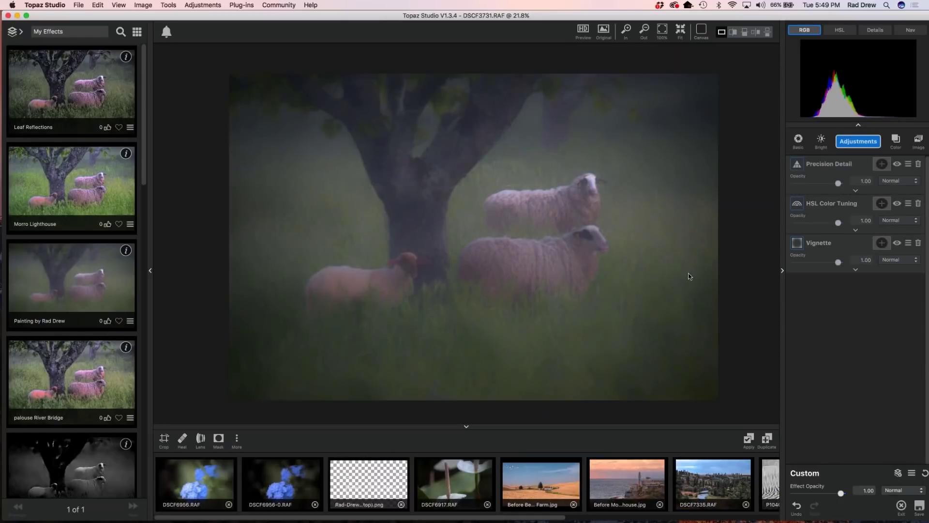
mouse_move(361, 479)
left_mouse_down()
mouse_move(920, 303)
mouse_move(843, 302)
left_mouse_up()
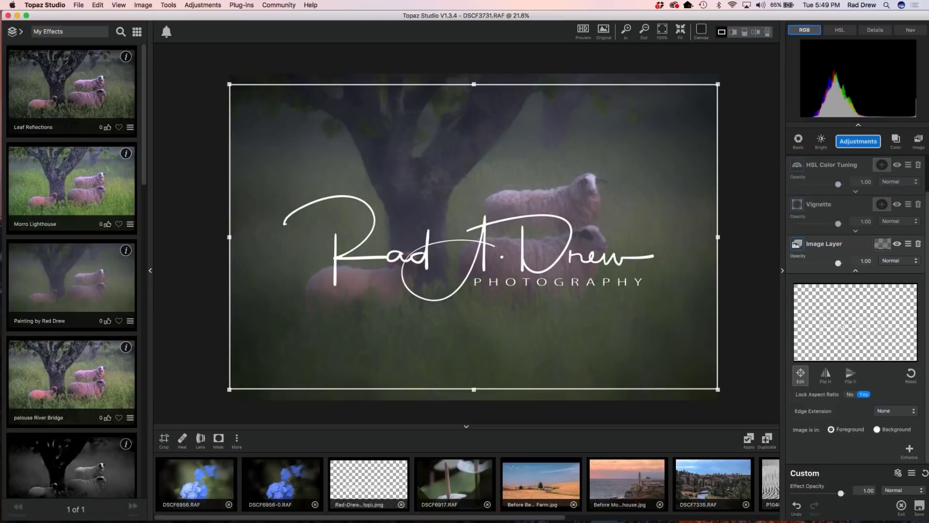
left_click_drag(229, 84, 581, 304)
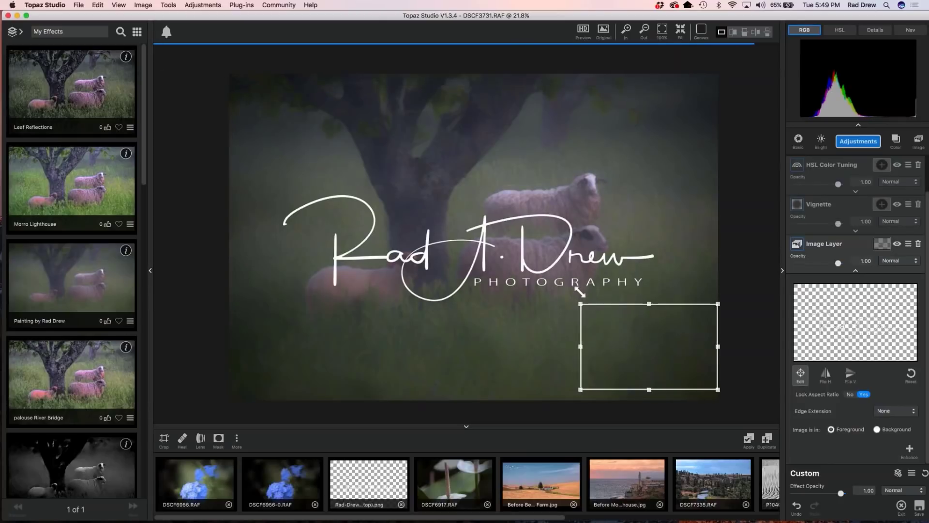
left_click_drag(641, 382, 642, 404)
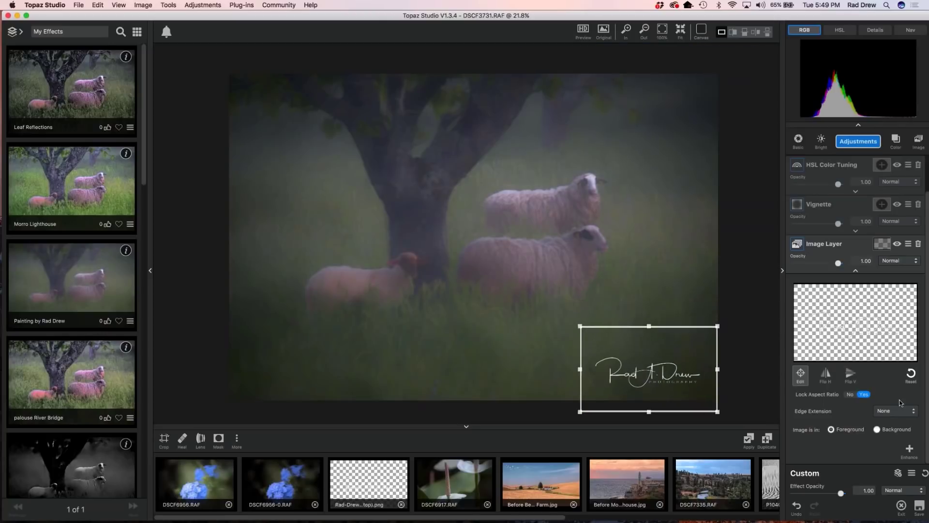
left_click(801, 374)
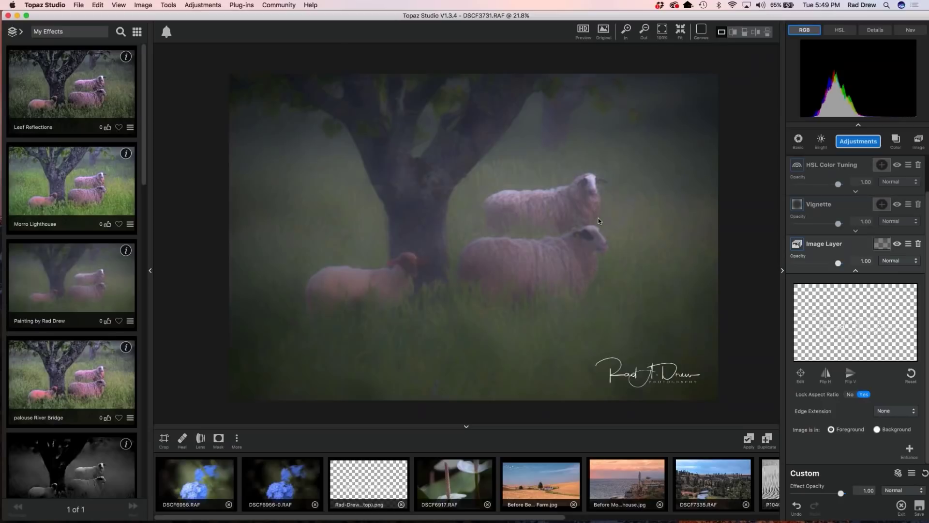
scroll(598, 218, "down", 2)
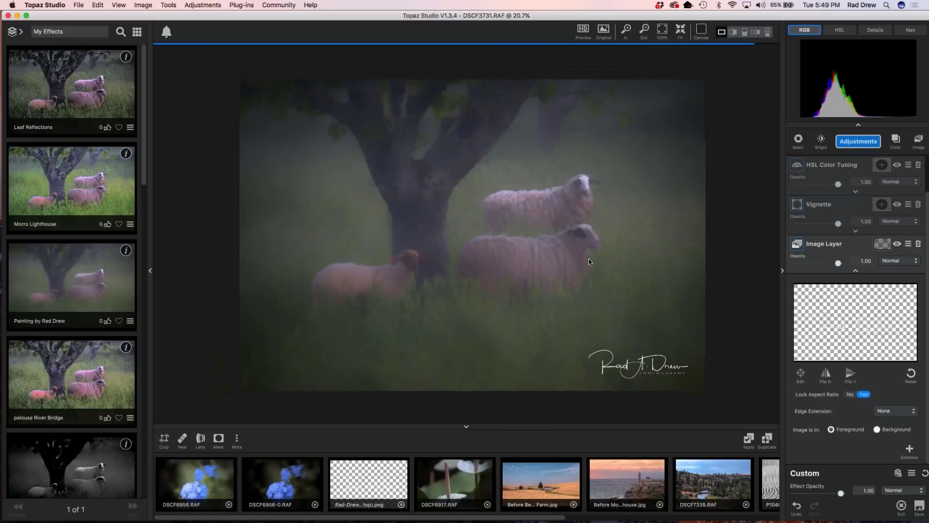
scroll(589, 252, "down", 1)
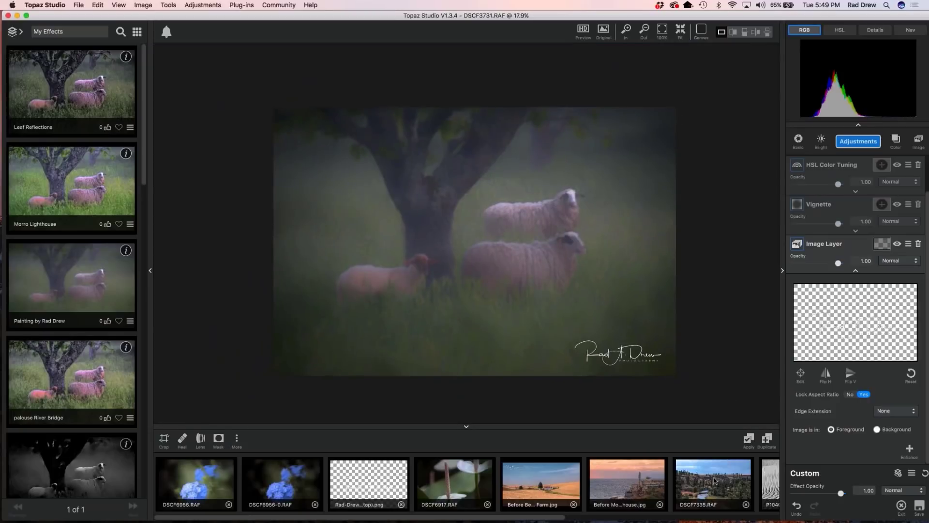
- Open the infrared rock photo P1040348.RW2 and reset its Webinar Tent Rocks IR effect
left_click_drag(535, 518, 716, 507)
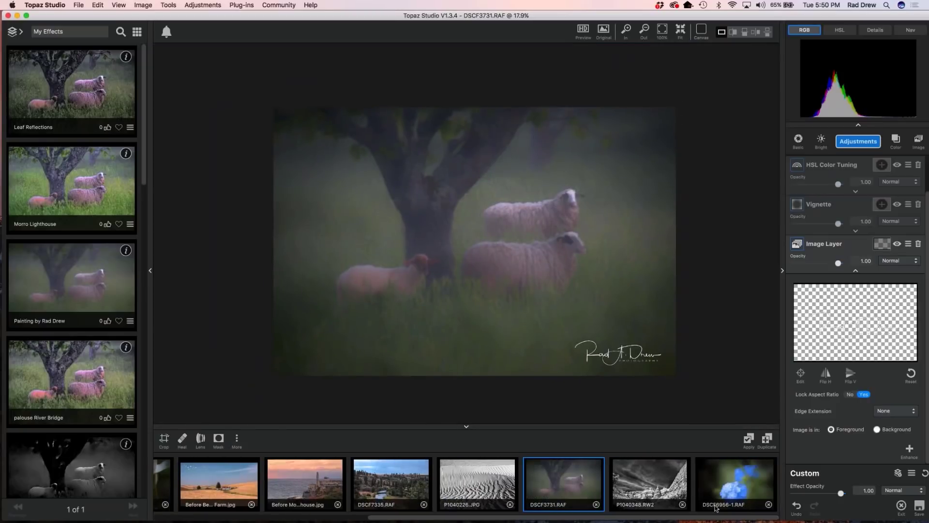
left_click(646, 475)
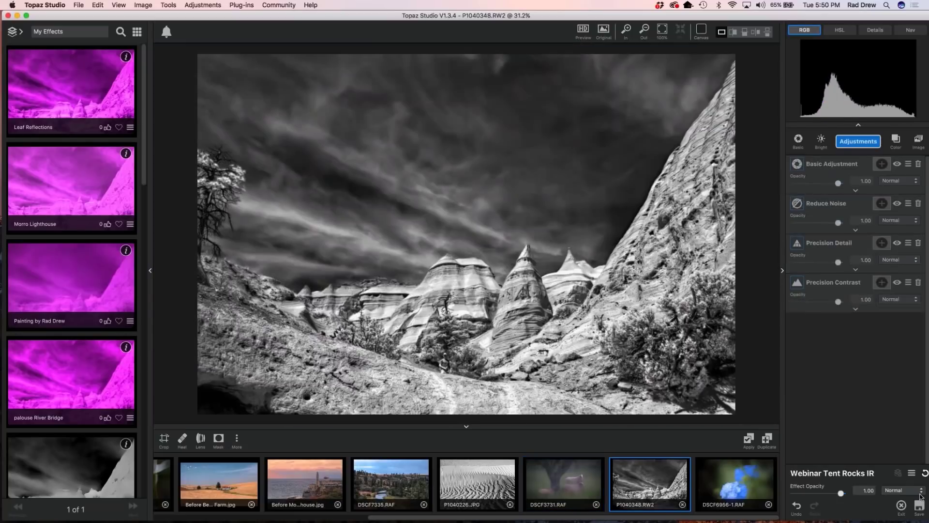
left_click(924, 473)
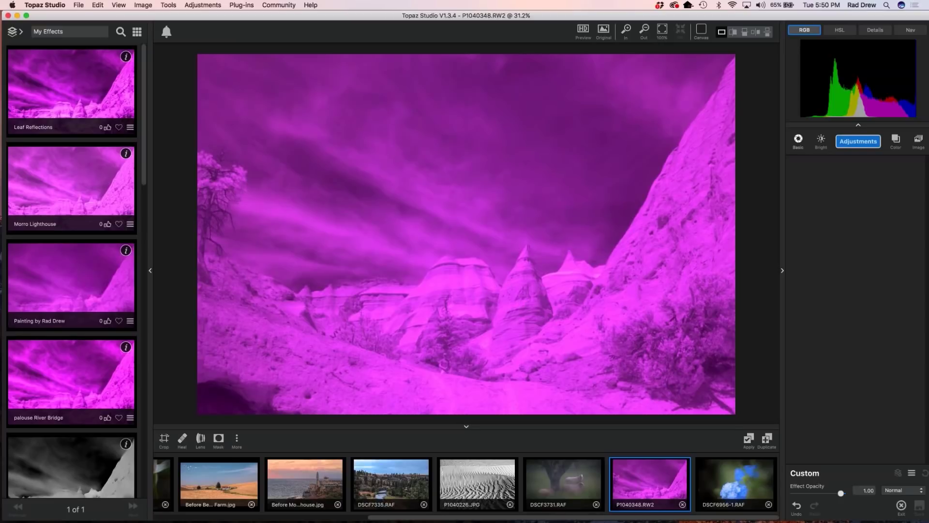
- Add a Basic Adjustment with saturation -1.00, exposure -0.26, shadow -0.28, clarity 0.33 and highlight 0.34, and collapse it
left_click(798, 139)
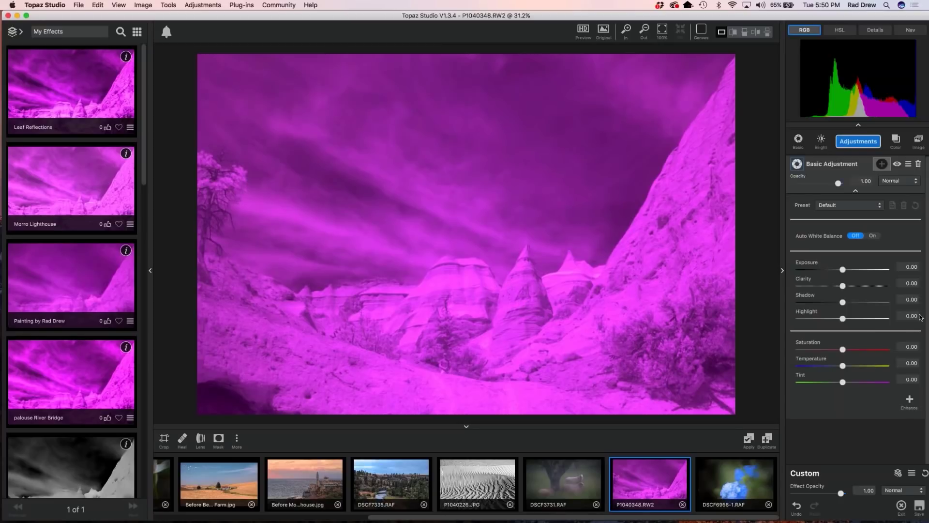
left_click_drag(843, 349, 831, 350)
left_click_drag(768, 355, 767, 355)
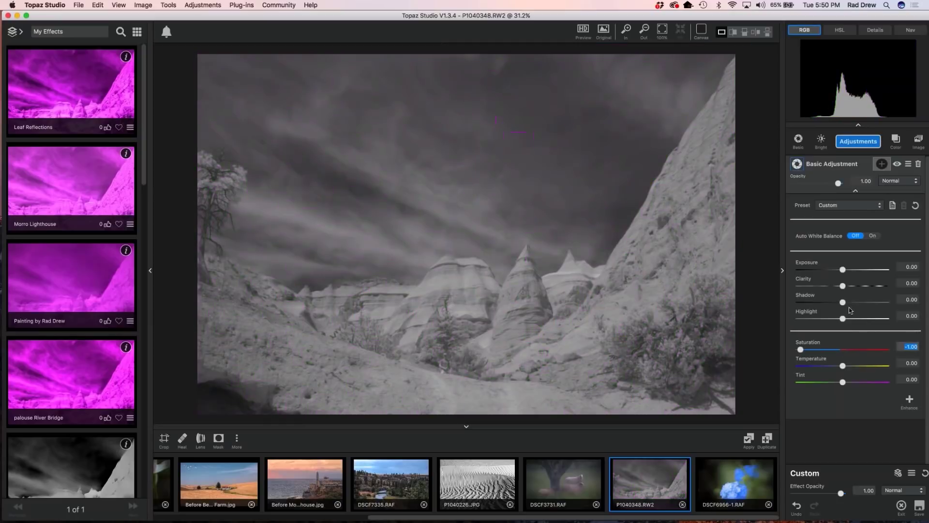
left_click_drag(845, 273, 832, 270)
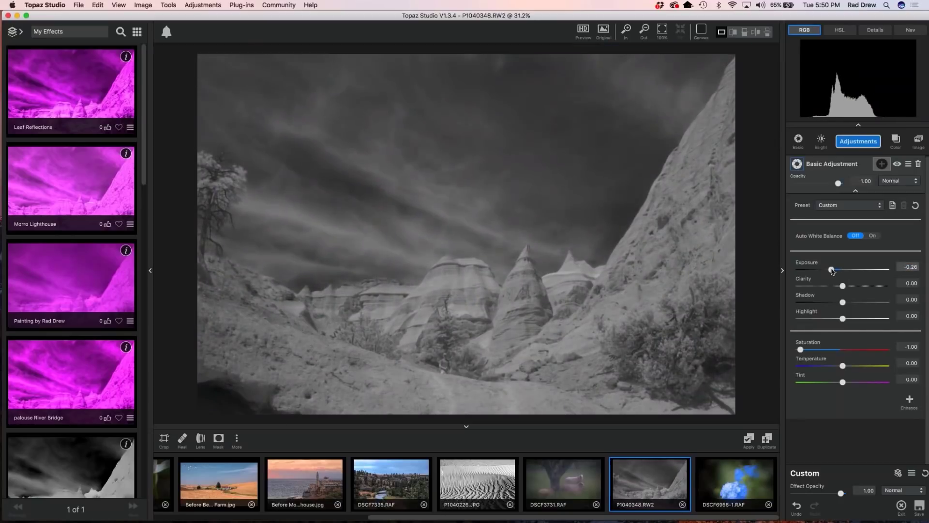
left_click_drag(843, 302, 856, 287)
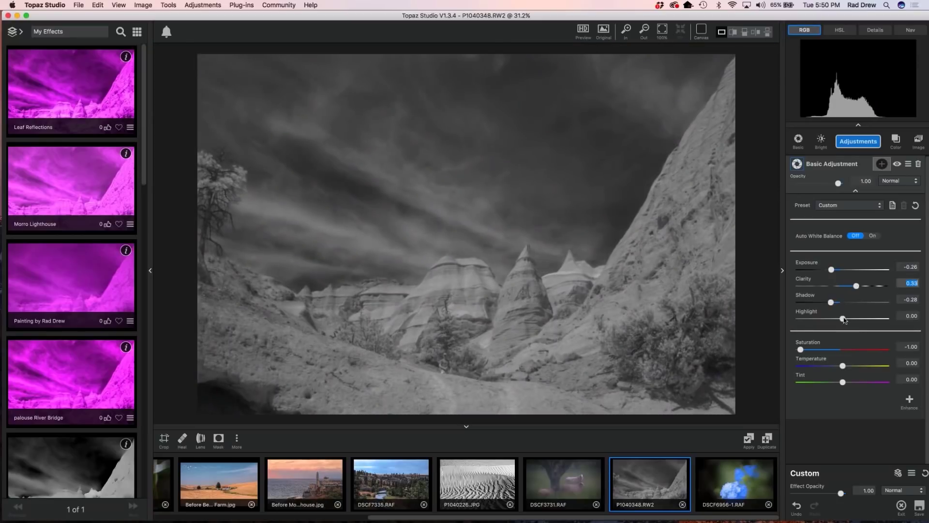
left_click_drag(843, 318, 858, 319)
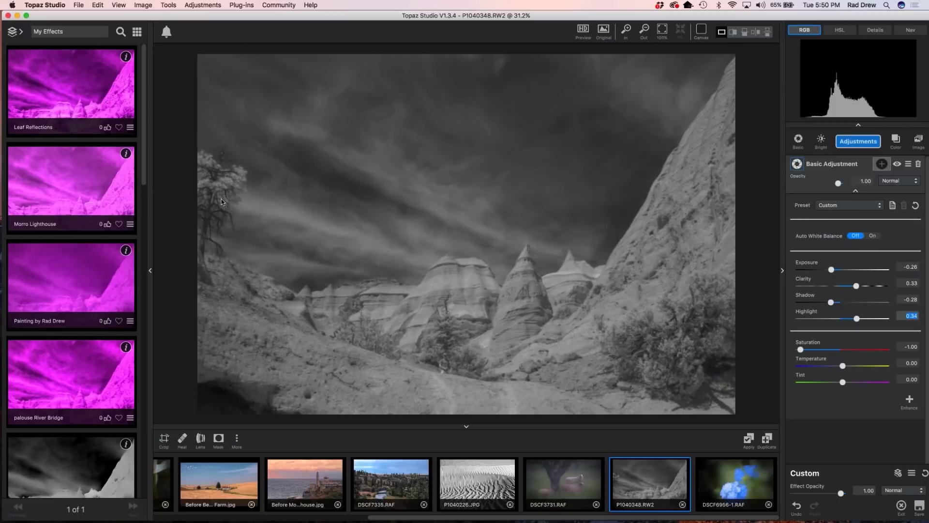
left_click(856, 192)
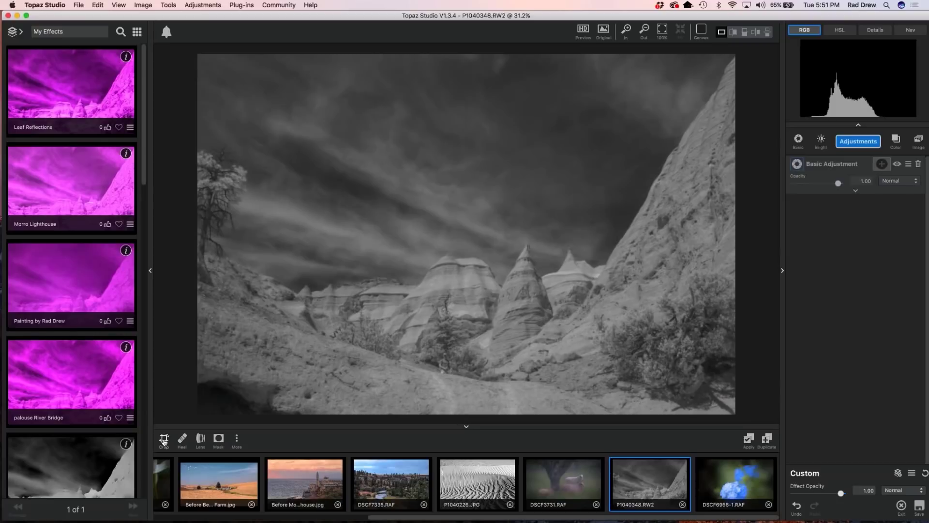
- Crop the photo at the Original aspect ratio, trimming off the tree along its left edge and the dark lower-left corner
left_click(164, 440)
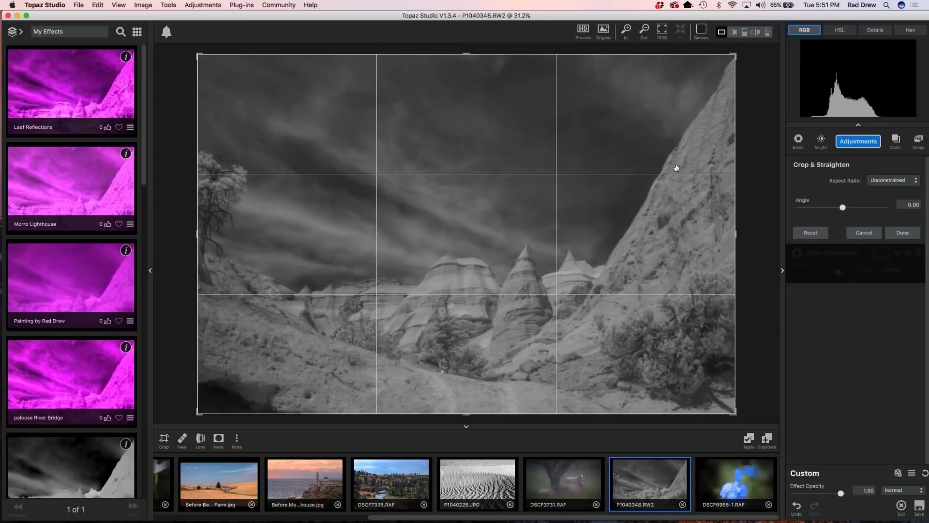
mouse_move(736, 56)
left_mouse_down()
mouse_move(728, 112)
mouse_move(730, 48)
left_mouse_up()
mouse_move(736, 234)
left_mouse_down()
mouse_move(645, 240)
mouse_move(746, 234)
left_mouse_up()
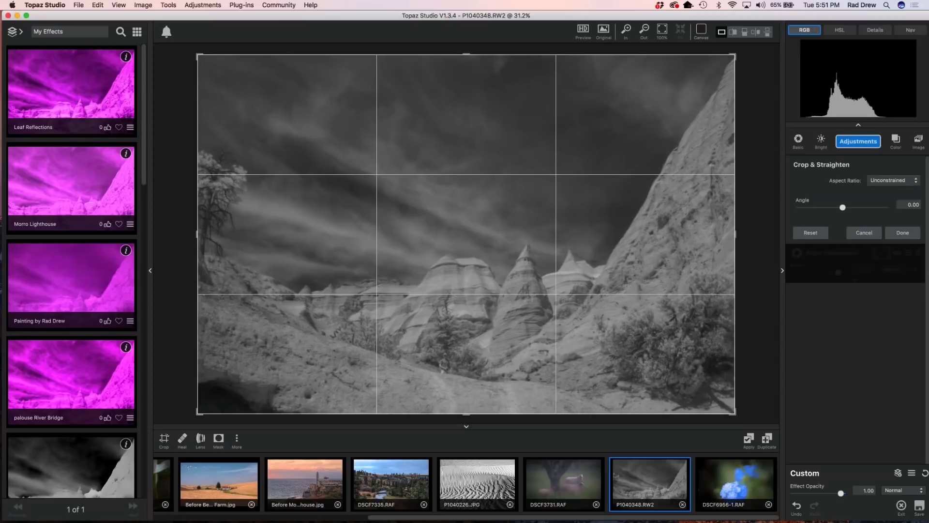
left_click(919, 182)
left_click(890, 198)
left_click_drag(197, 56, 211, 60)
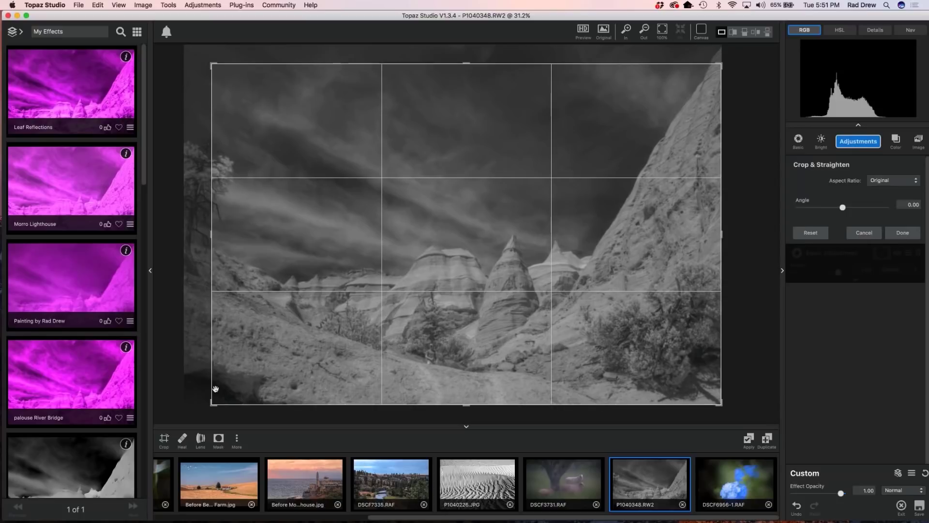
left_click_drag(213, 405, 230, 401)
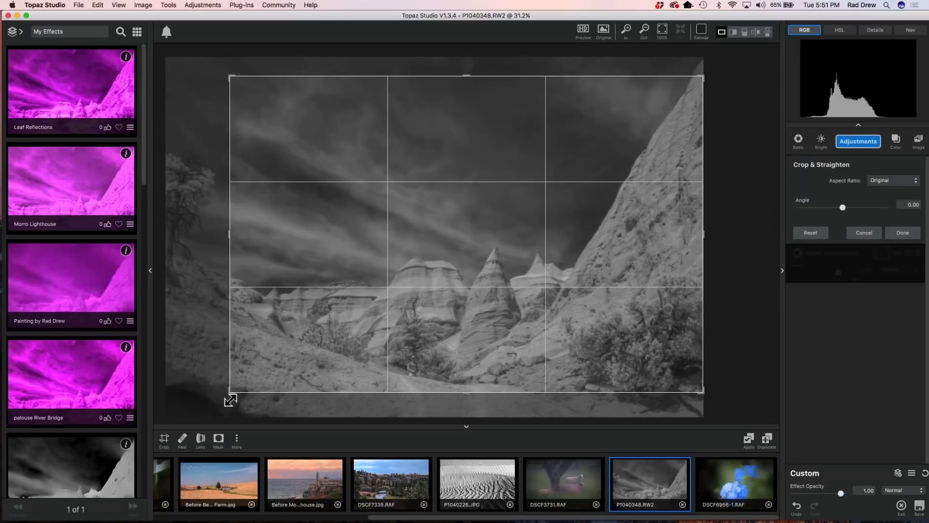
left_click(903, 233)
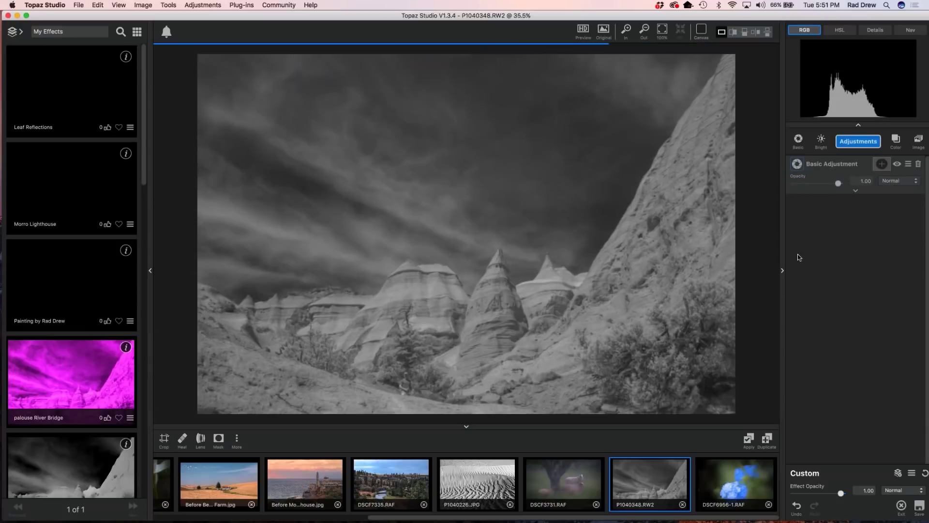
- Inspect the sky and rock spires of the cropped photo up close and add a Reduce Noise adjustment
scroll(486, 237, "up", 5)
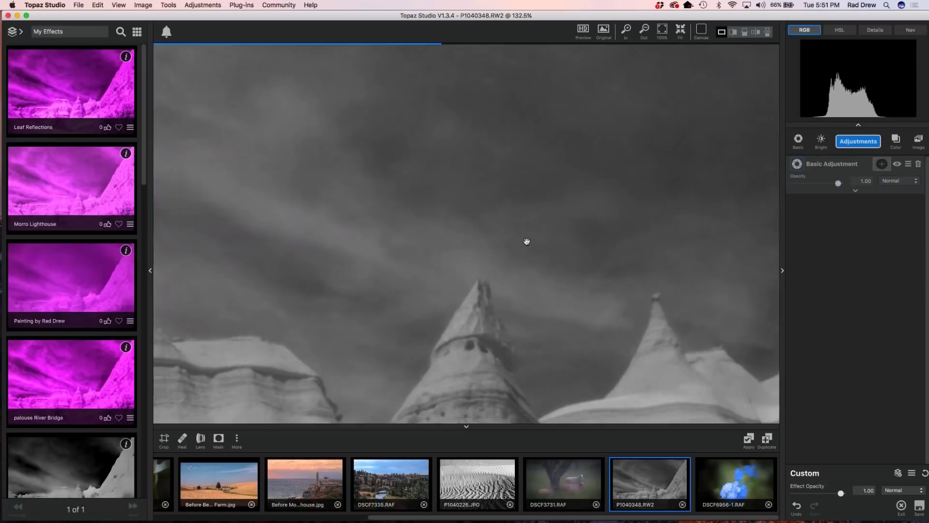
scroll(488, 184, "down", 1)
scroll(488, 186, "down", 6)
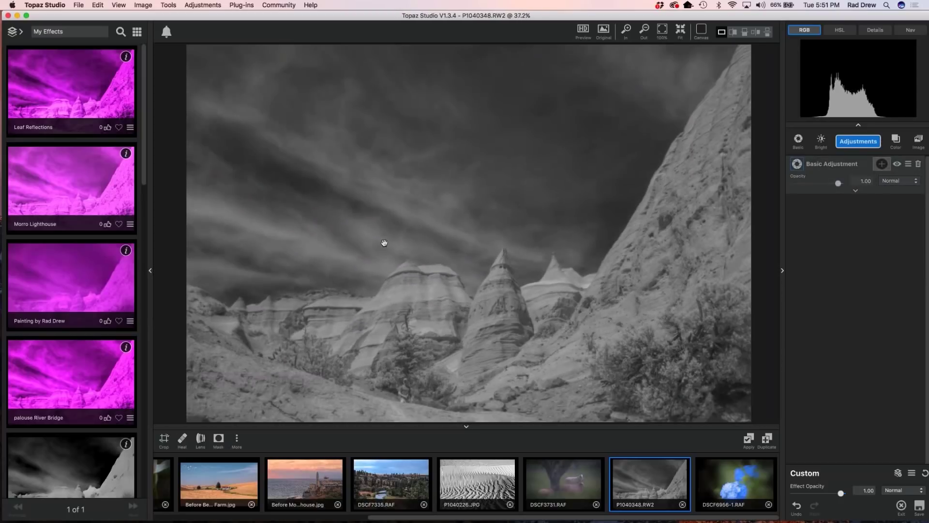
scroll(385, 242, "down", 1)
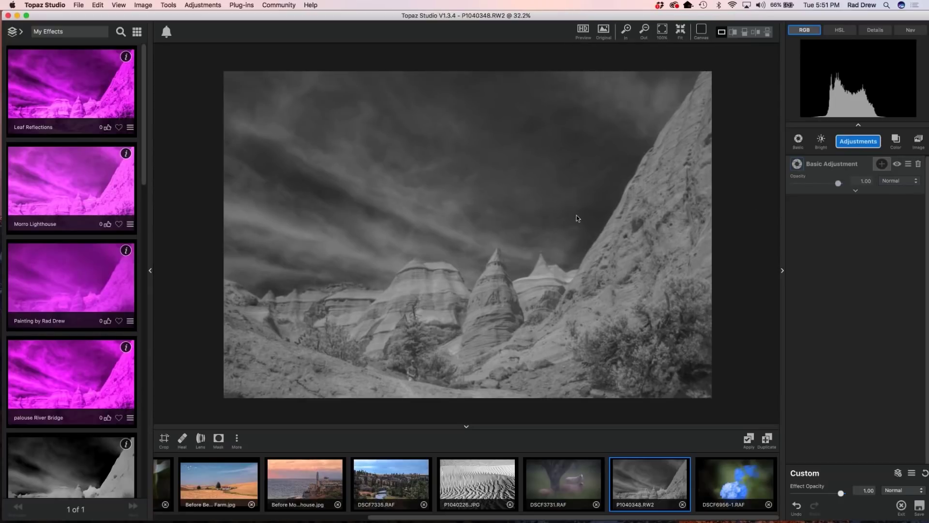
left_click(860, 142)
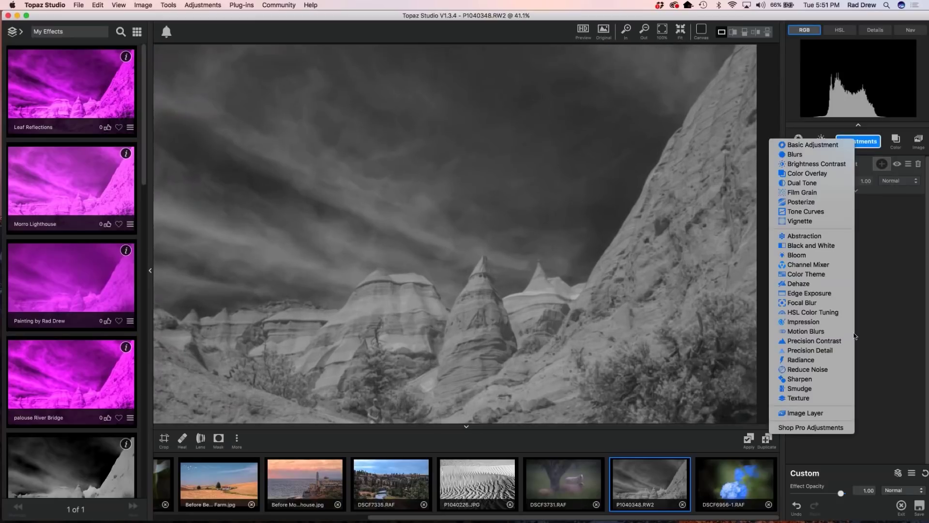
left_click(825, 369)
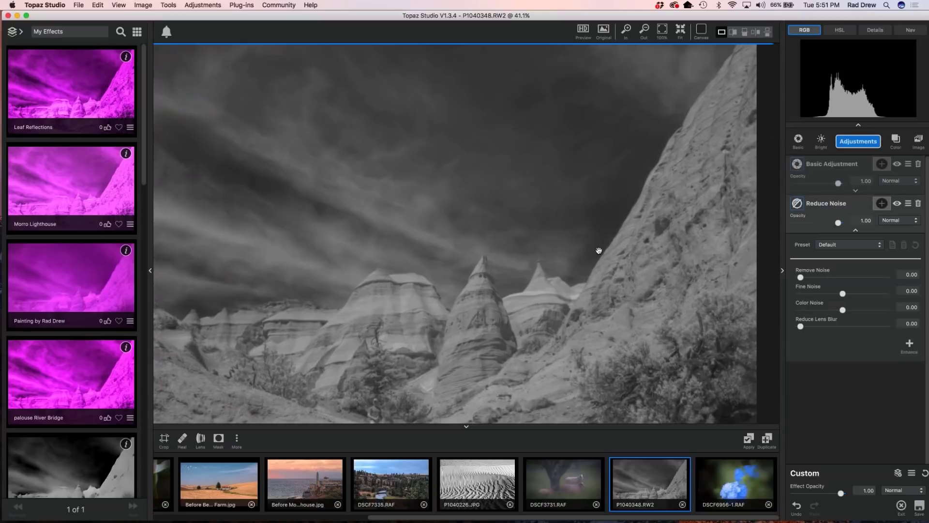
- Set Remove Noise to 0.45 while checking the sky and rocks up close, and collapse the Reduce Noise adjustment
scroll(597, 249, "up", 5)
left_click_drag(801, 277, 848, 280)
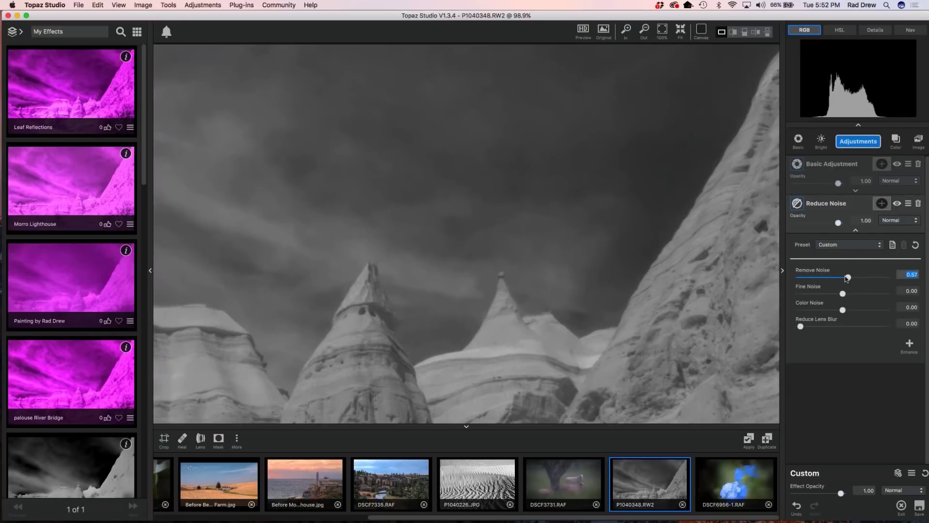
left_click_drag(848, 278, 842, 278)
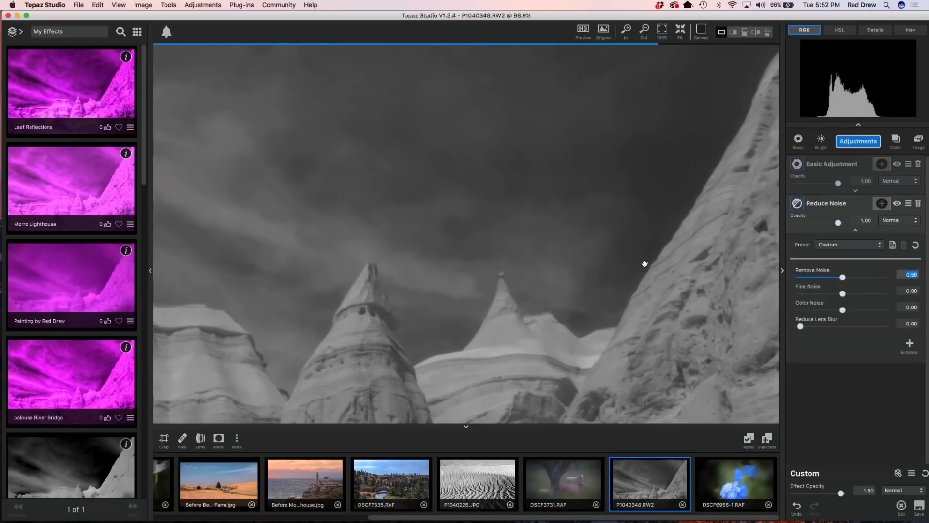
scroll(637, 305, "down", 2)
left_click_drag(843, 277, 839, 278)
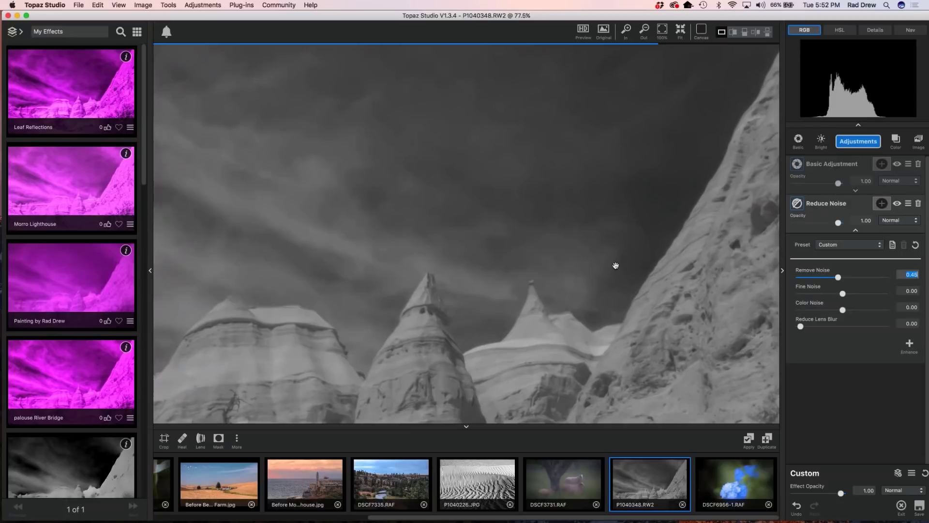
scroll(623, 270, "down", 2)
scroll(623, 270, "down", 3)
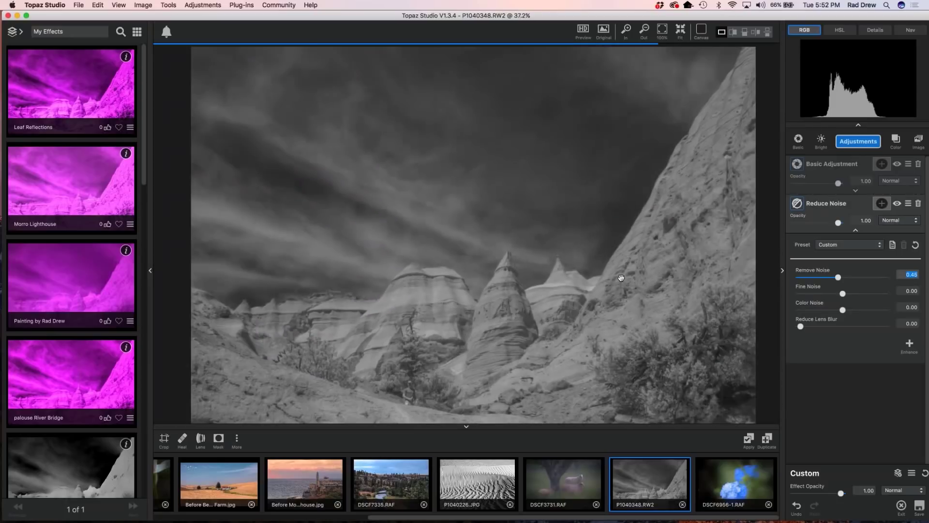
scroll(615, 278, "down", 1)
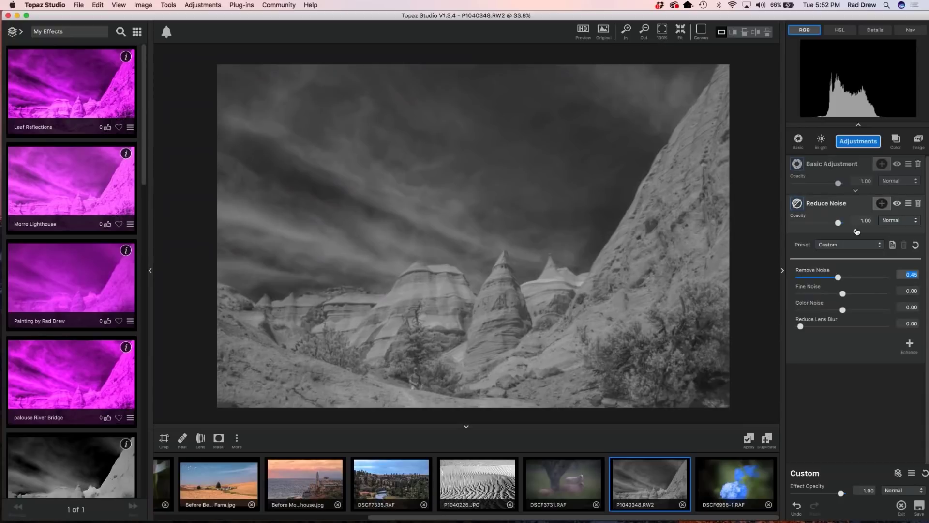
left_click(857, 231)
- Add a Precision Detail adjustment with shadow small detail 0.36, medium detail 0.30 and large details 0.21
left_click(858, 141)
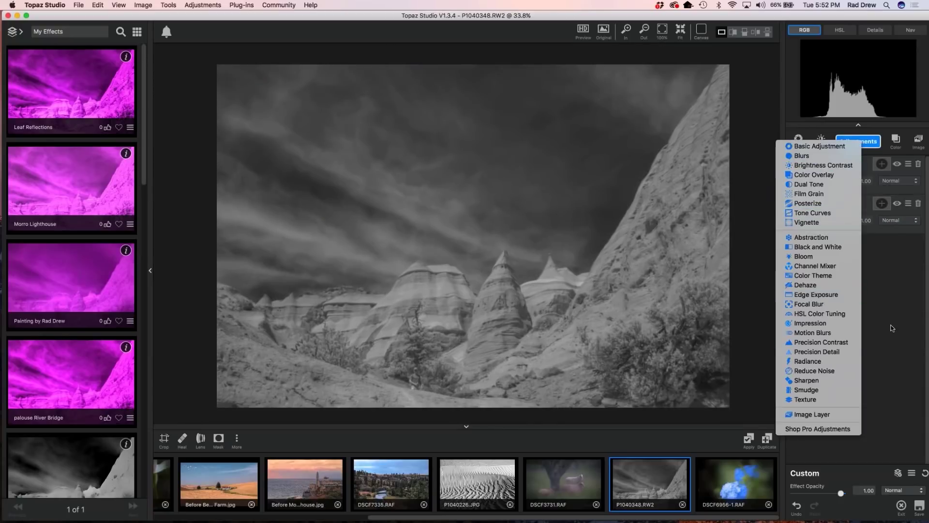
left_click(823, 352)
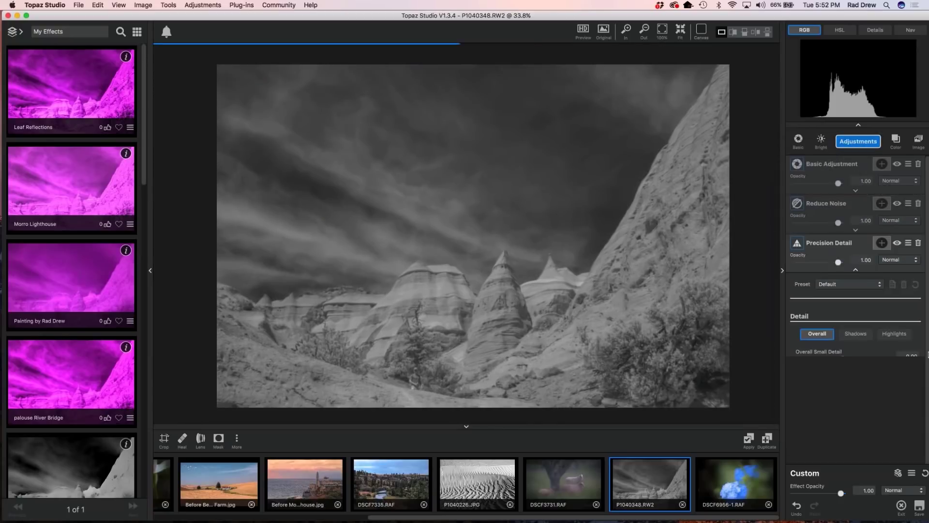
scroll(860, 349, "down", 2)
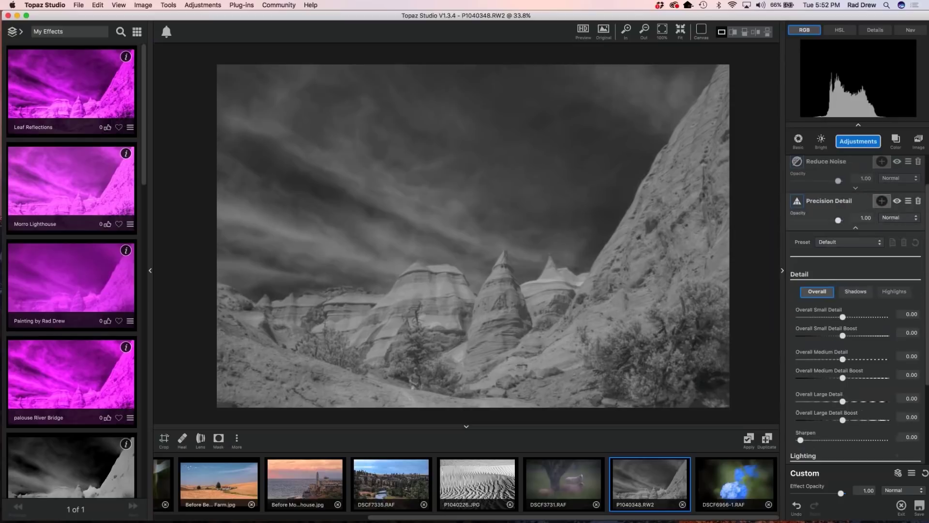
left_click(855, 292)
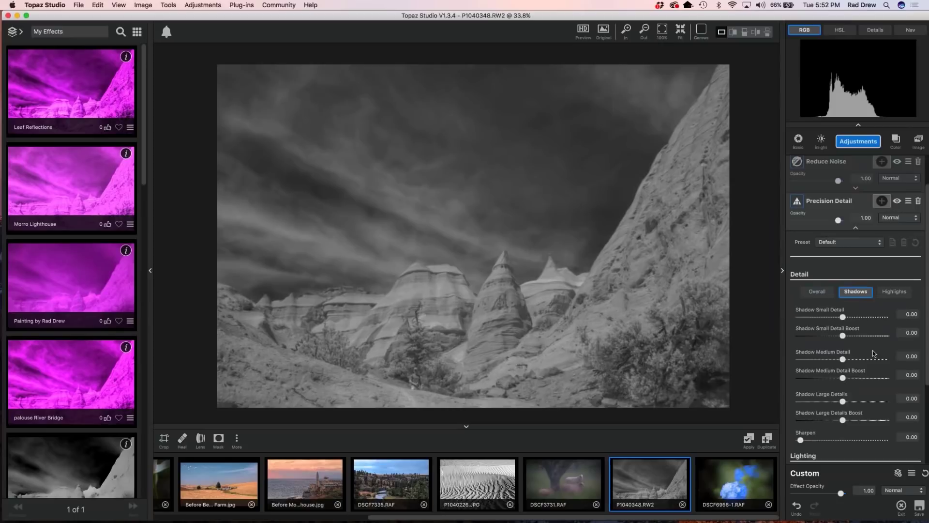
left_click_drag(841, 317, 858, 317)
left_click_drag(843, 360, 855, 361)
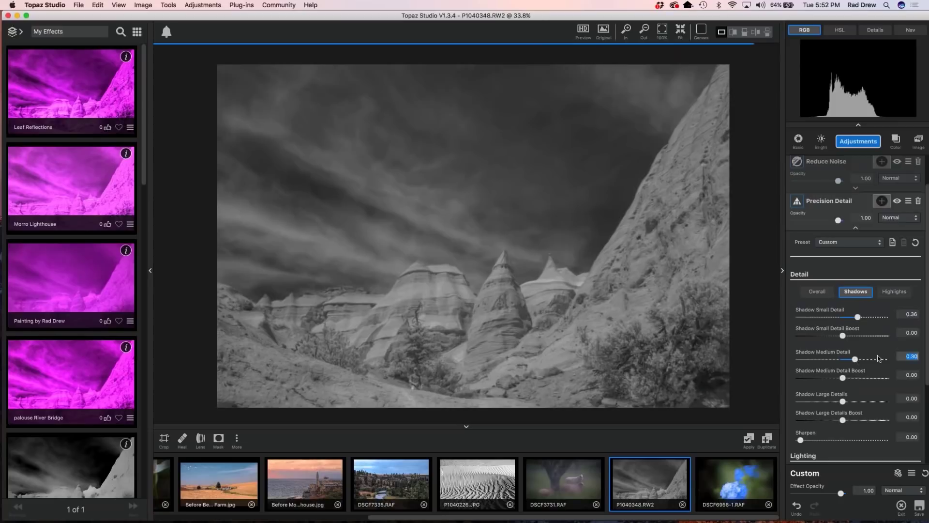
left_click_drag(843, 402, 852, 405)
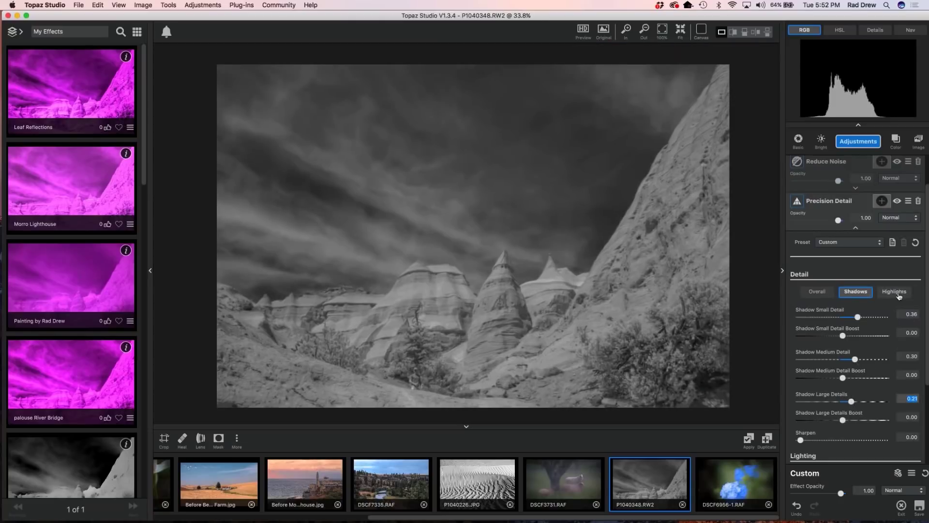
- Set the Precision Detail highlights to small detail 0.43, medium detail 0.50 and large detail 0.48
left_click(898, 296)
left_click(843, 317)
left_click_drag(843, 317, 860, 318)
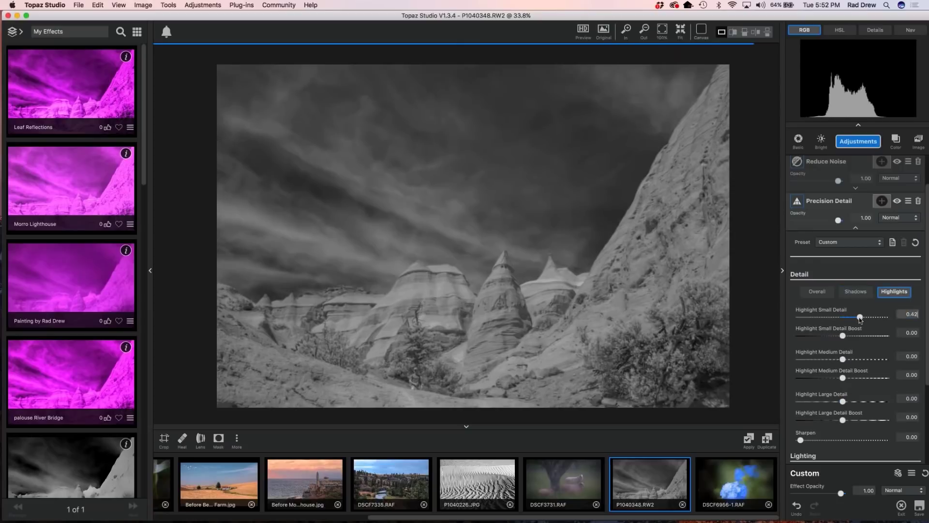
left_click_drag(843, 359, 864, 359)
left_click_drag(847, 402, 868, 403)
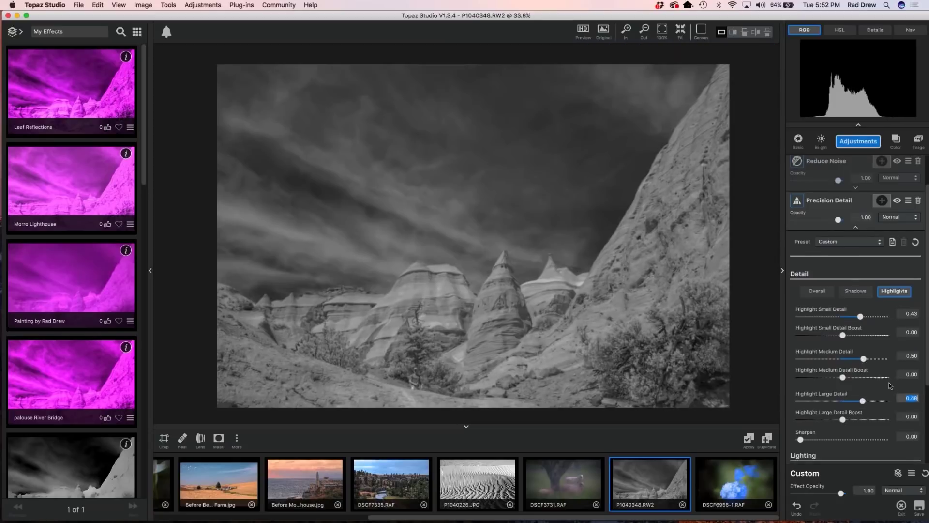
- Set the Precision Detail lighting to highlights 0.56, black point -0.01, shadows -0.36 and midtones -0.16
scroll(852, 409, "down", 3)
scroll(846, 419, "down", 1)
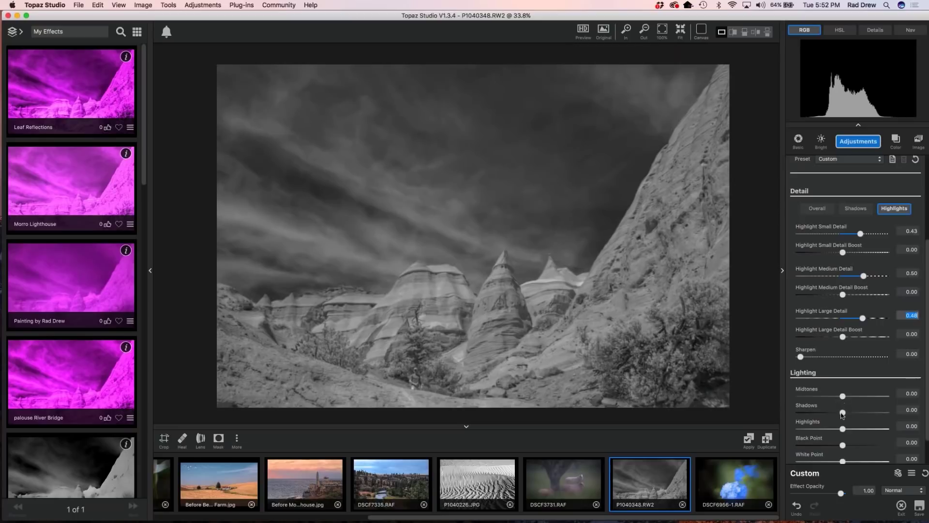
scroll(842, 415, "down", 2)
mouse_move(843, 394)
left_mouse_down()
mouse_move(866, 398)
mouse_move(813, 412)
mouse_move(842, 410)
left_mouse_up()
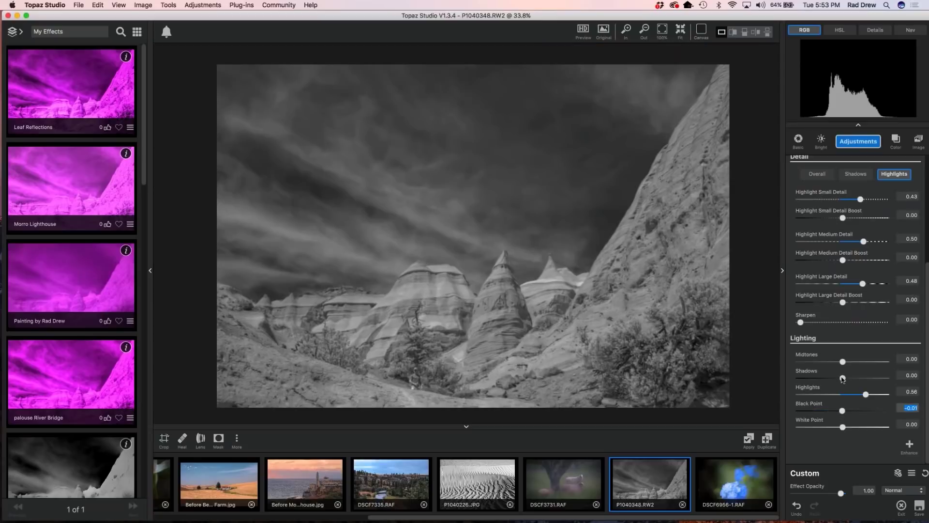
left_click_drag(843, 378, 827, 380)
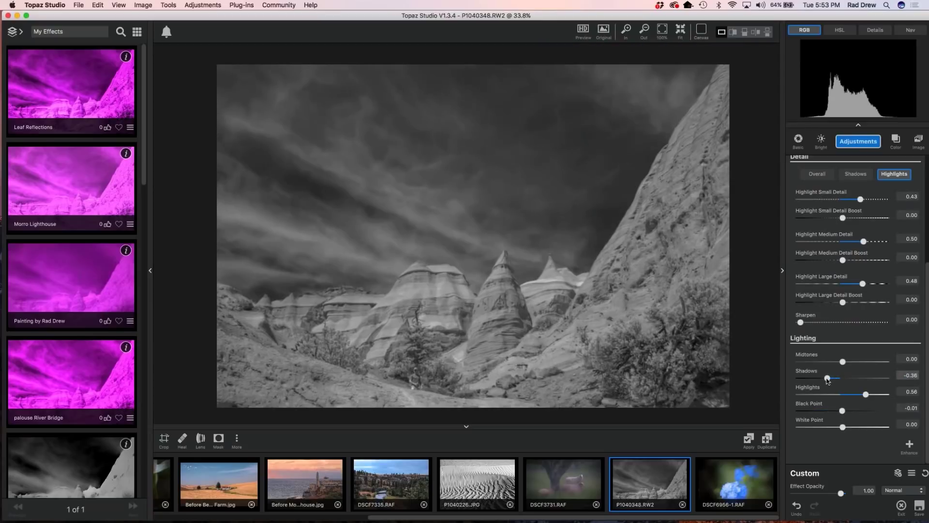
left_click_drag(838, 361, 834, 362)
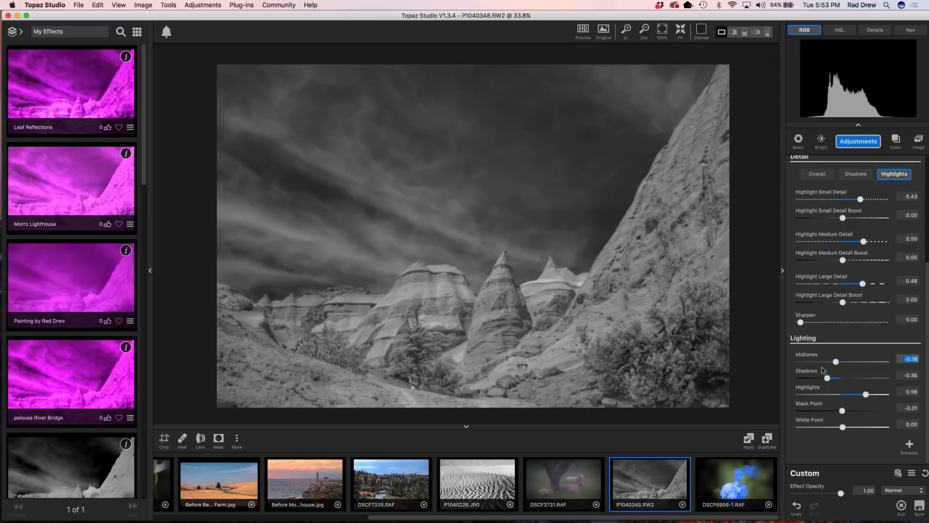
- Set the highlight Sharpen to 0.18, check the rocks up close, and collapse the Precision Detail adjustment
left_click_drag(817, 322, 816, 322)
scroll(571, 298, "up", 2)
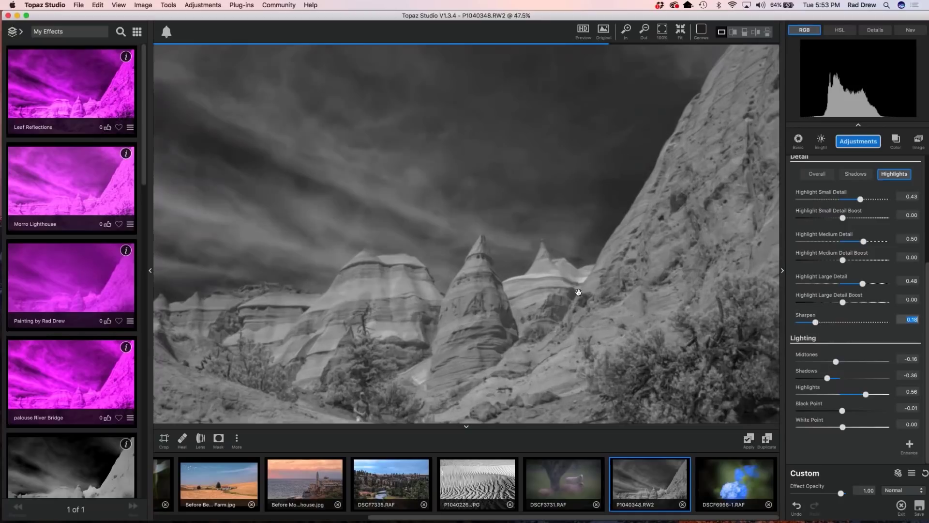
scroll(578, 292, "down", 2)
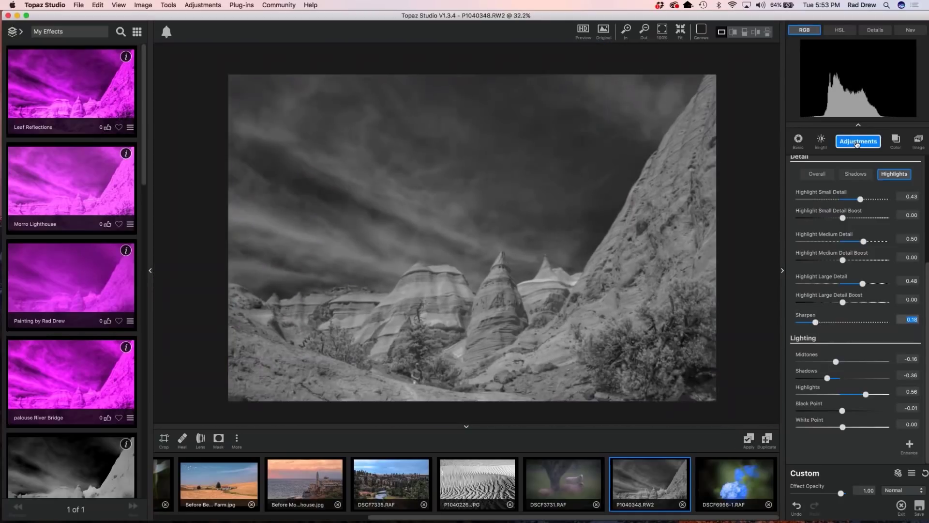
left_click(856, 142)
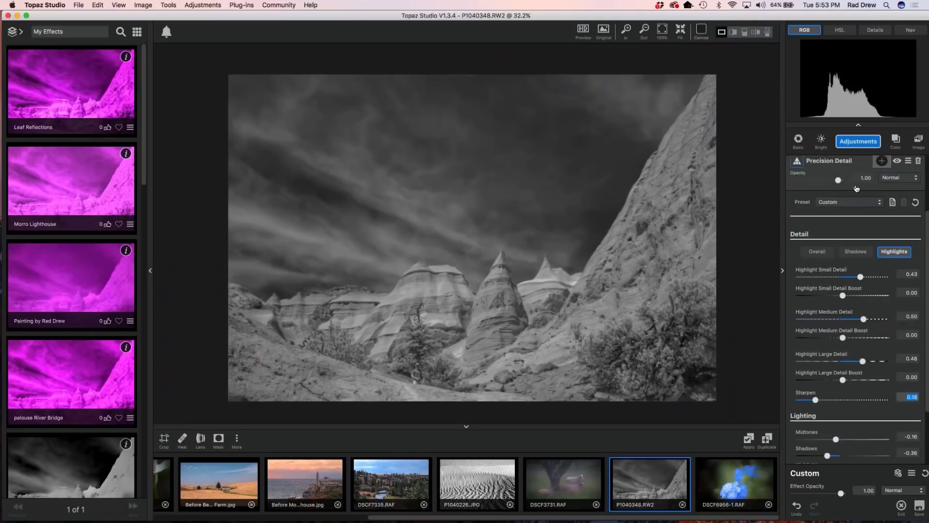
left_click(857, 189)
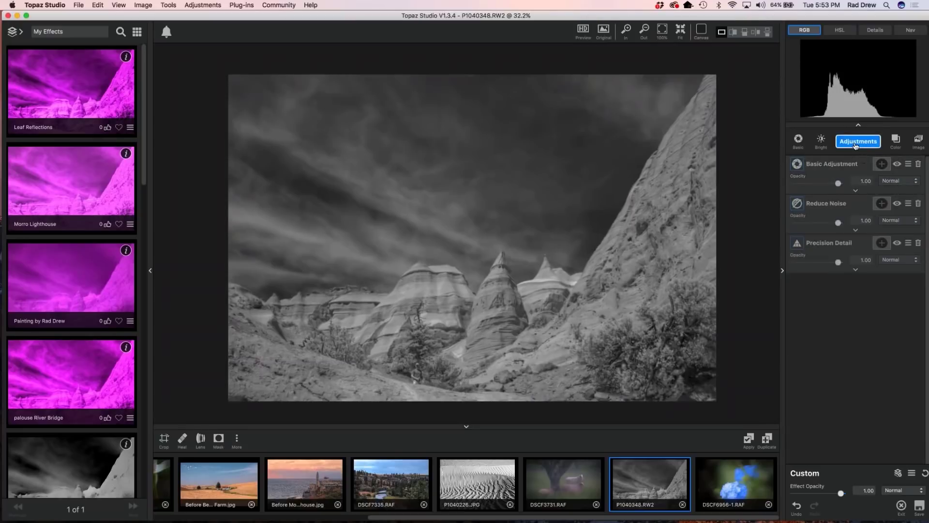
- Add a Precision Contrast adjustment with lighting set to shadow 0.61, highlight -0.53 and midtone -0.37
left_click(857, 143)
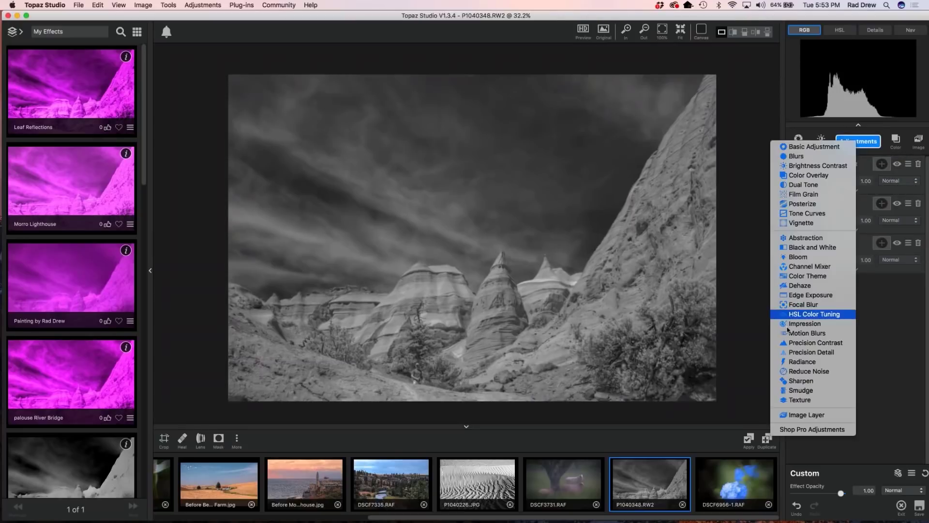
left_click(817, 342)
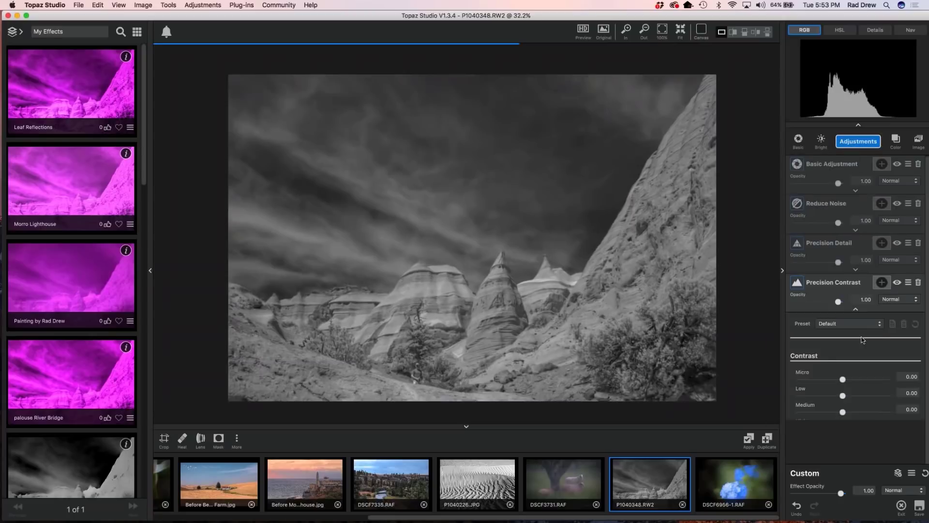
scroll(850, 358, "down", 2)
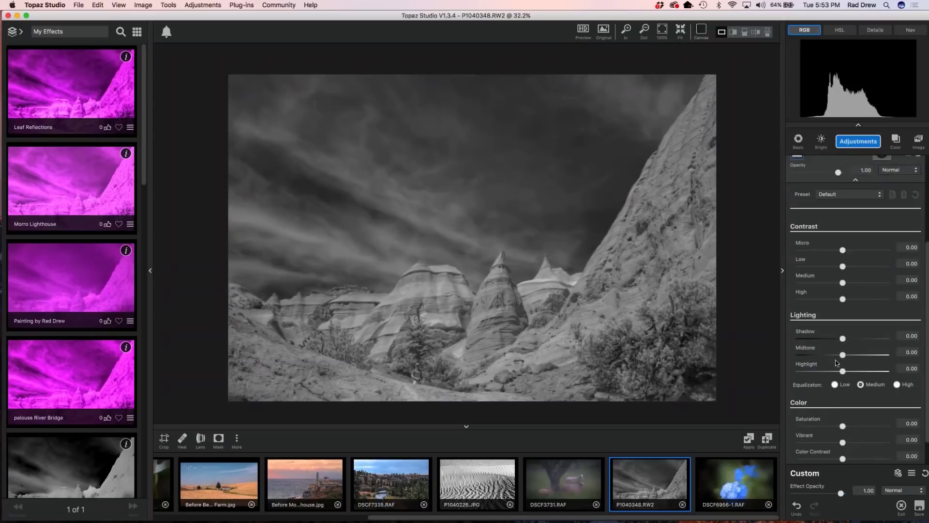
scroll(852, 359, "down", 2)
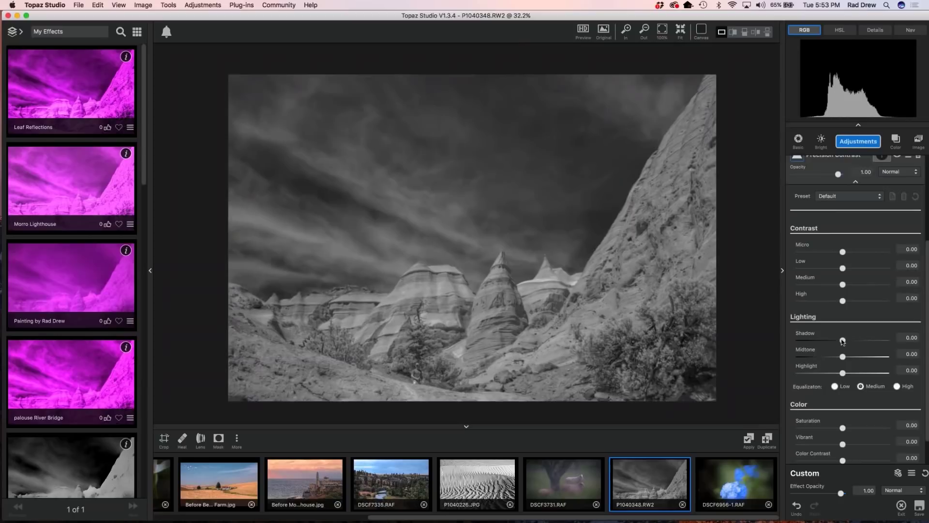
left_click_drag(842, 341, 869, 341)
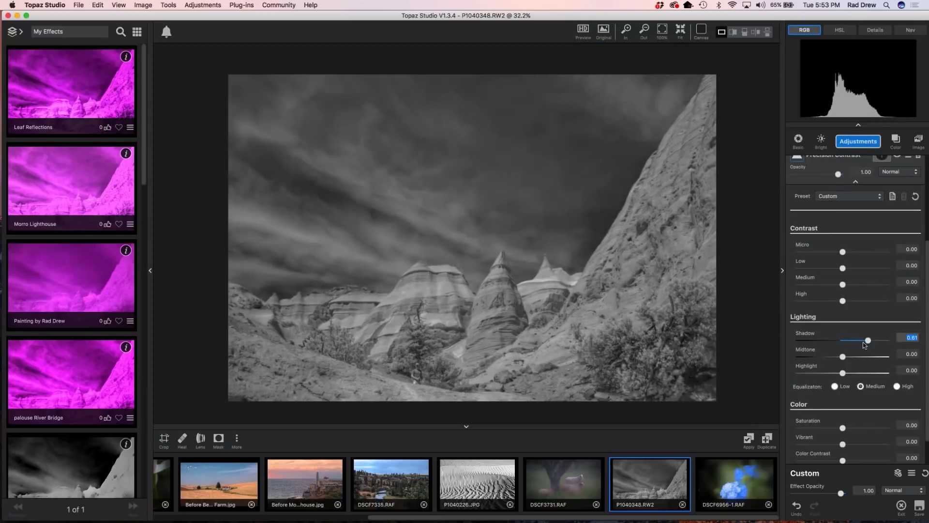
left_click_drag(843, 374, 828, 358)
left_click(843, 356)
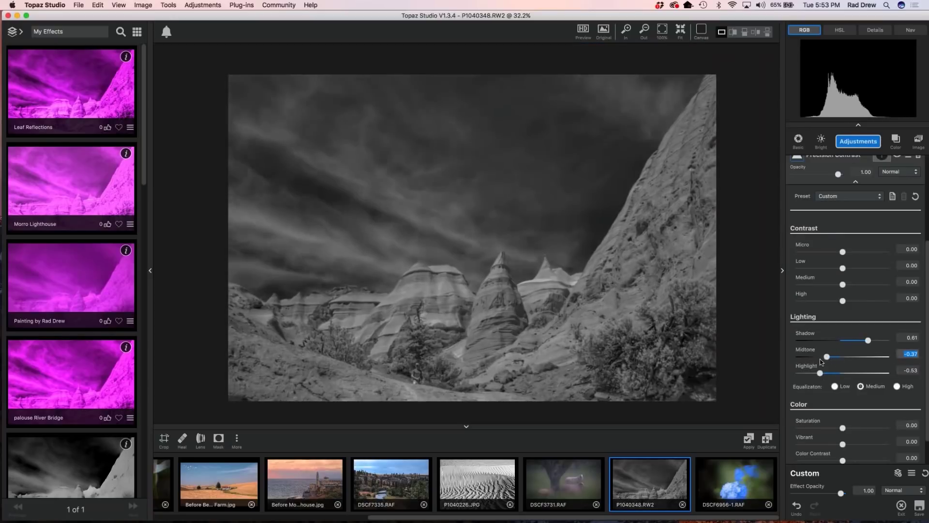
scroll(512, 277, "up", 2)
scroll(509, 251, "down", 2)
scroll(509, 252, "up", 2)
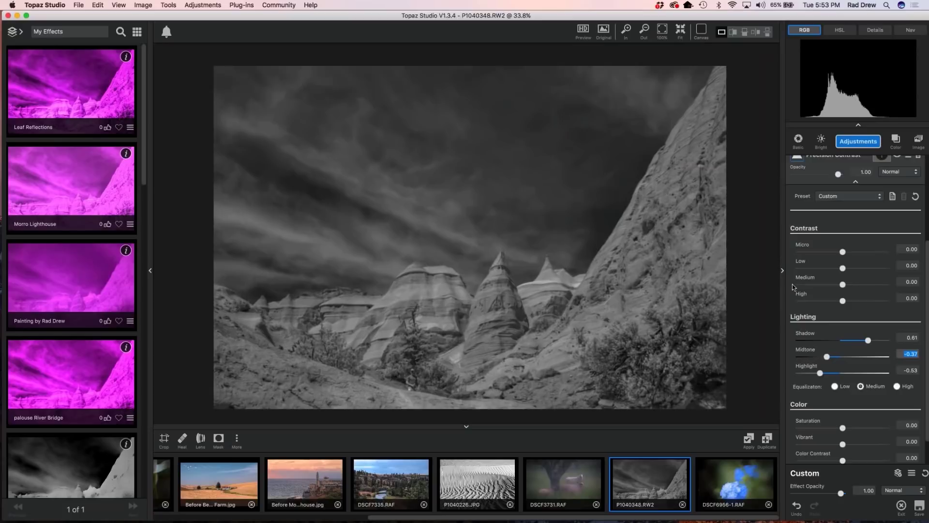
- Set the Precision Contrast contrast values to micro 0.35, low 0.34, medium 0.32 and high -0.29, and collapse the adjustment
left_click_drag(842, 252, 857, 252)
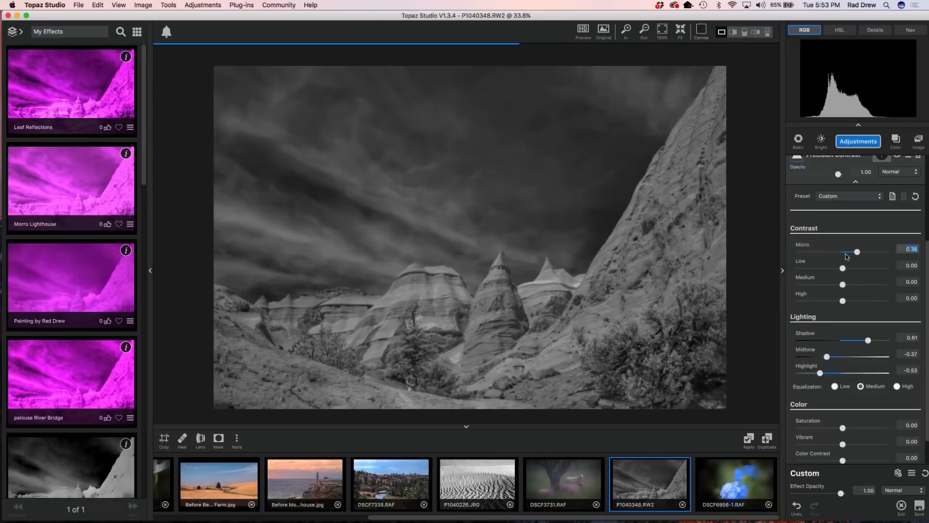
scroll(608, 253, "up", 2)
left_click_drag(842, 268, 830, 303)
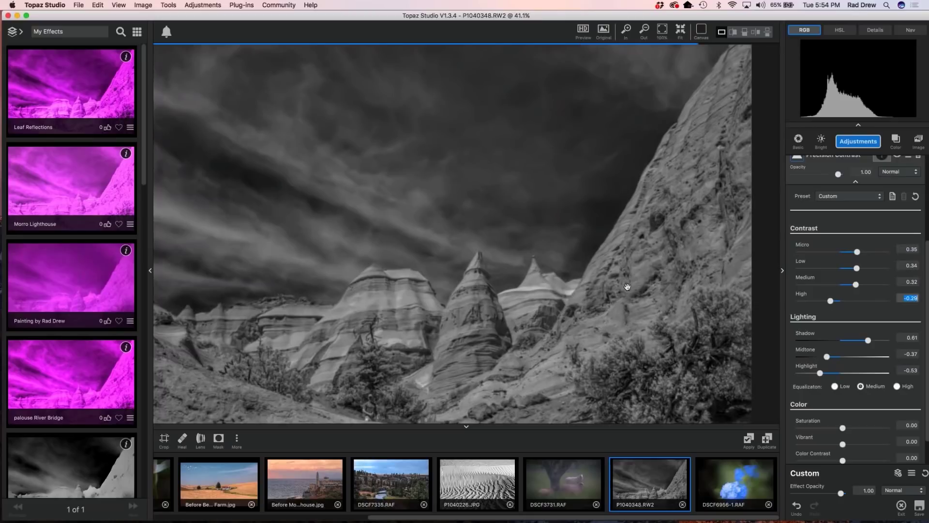
scroll(627, 286, "down", 1)
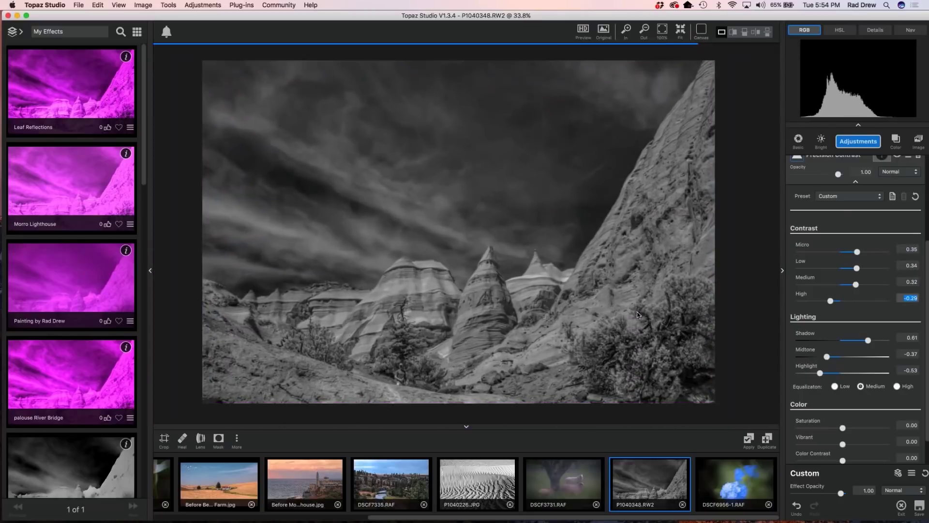
left_click(659, 300)
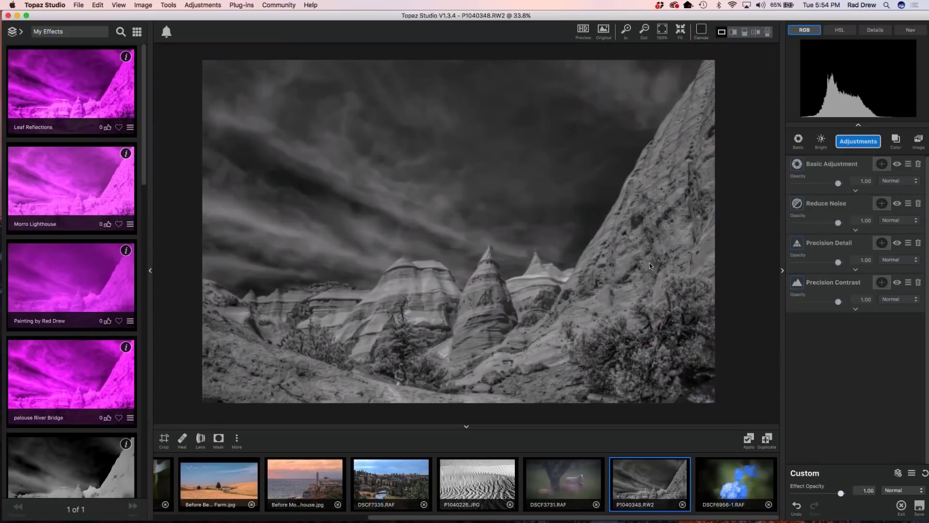
- Hide Reduce Noise, Precision Detail and Precision Contrast, and show them again one by one to compare their effect on the rocks
left_click(595, 261)
left_click(896, 203)
left_click(897, 282)
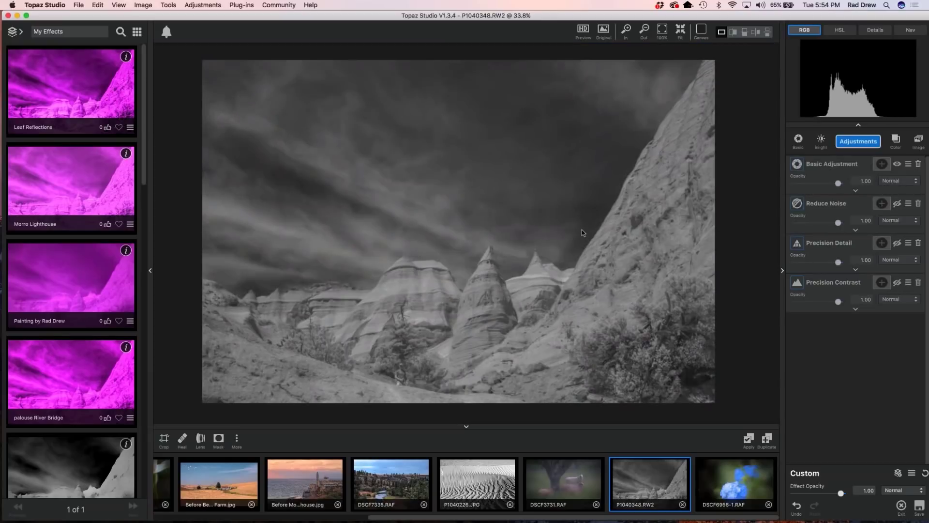
left_click(896, 204)
left_click(897, 204)
left_click(900, 243)
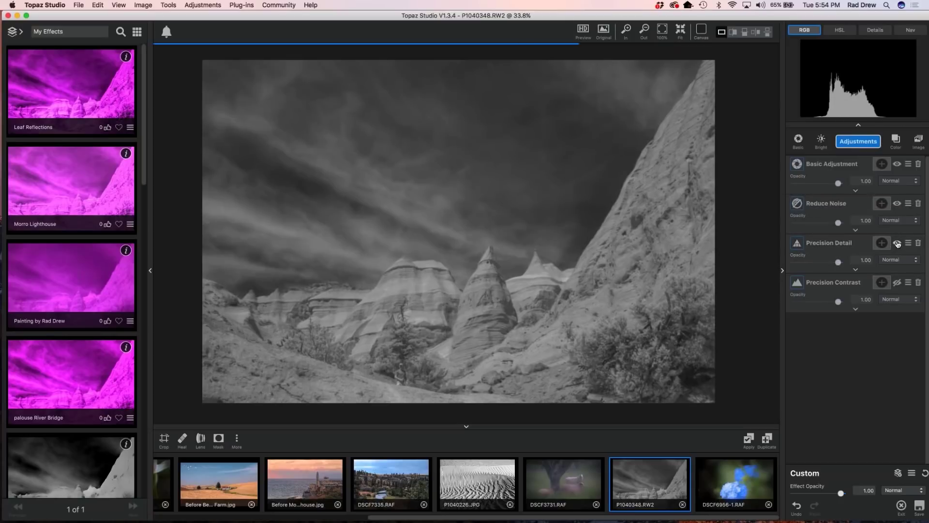
left_click(896, 282)
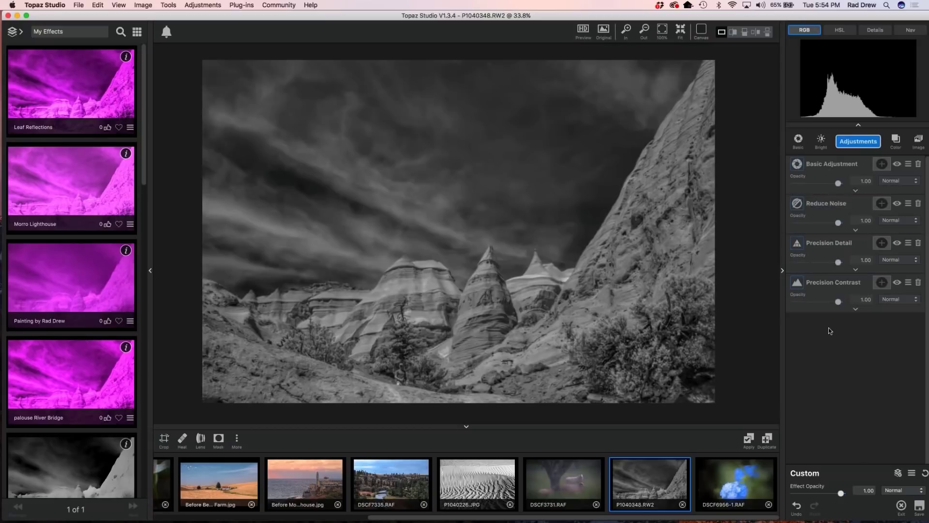
scroll(487, 312, "up", 3)
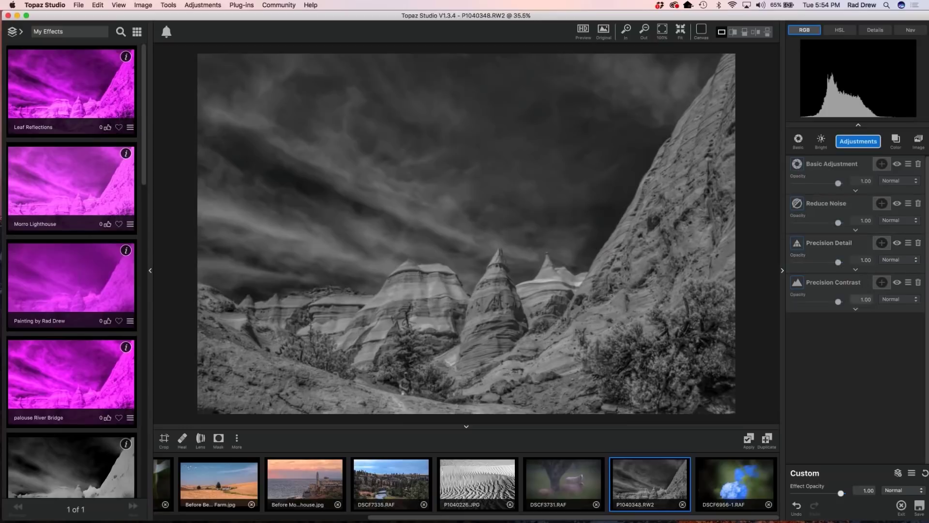
- Open Before Beckys Farm.jpg, search the effects for "webinar" and apply the Webinar Beckys Farm 2 effect
scroll(72, 270, "down", 1)
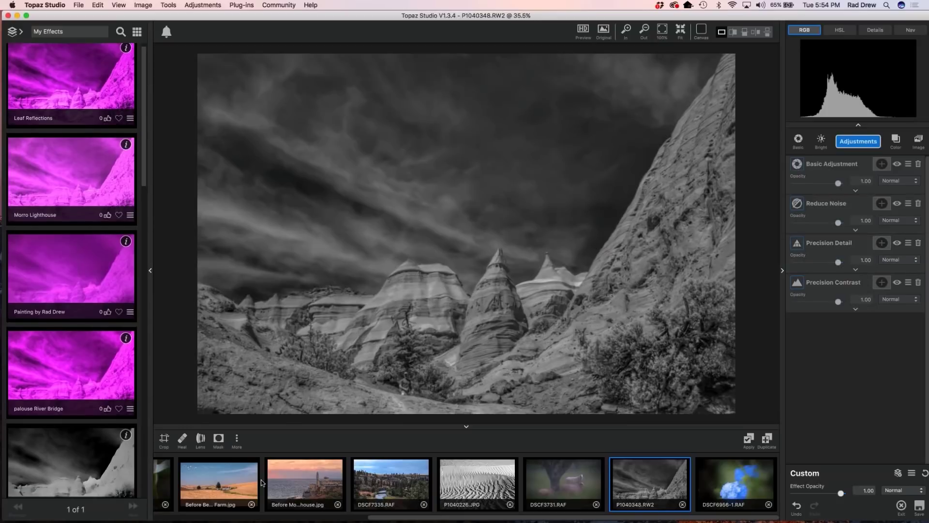
scroll(211, 489, "left", 8)
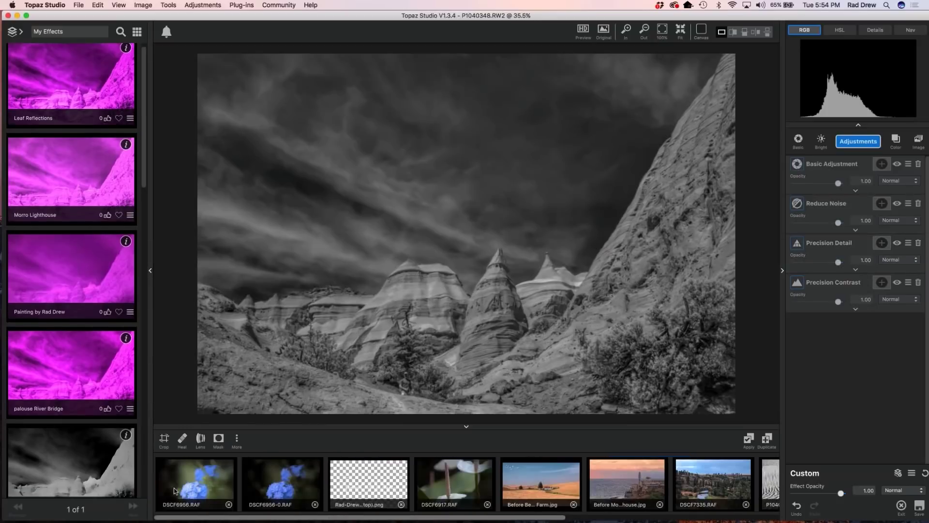
scroll(288, 484, "right", 3)
left_click(370, 477)
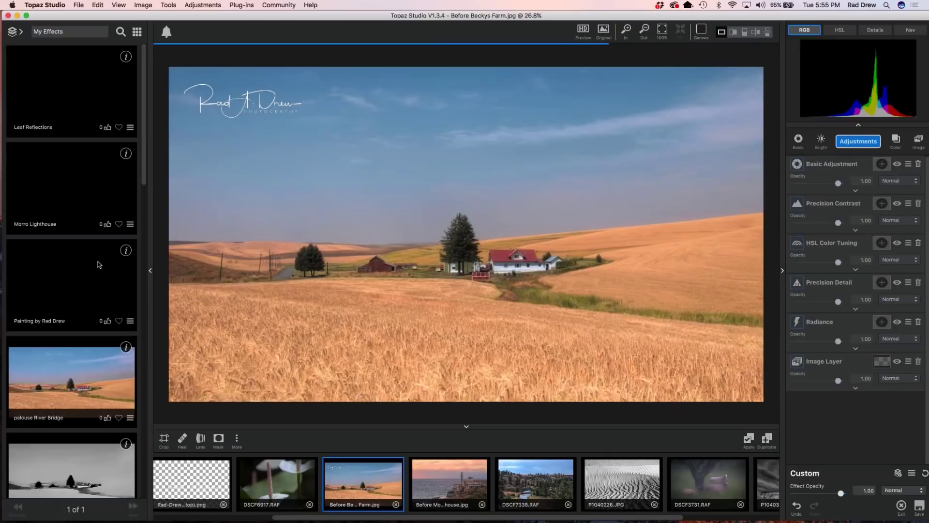
left_click(70, 32)
type("webinar")
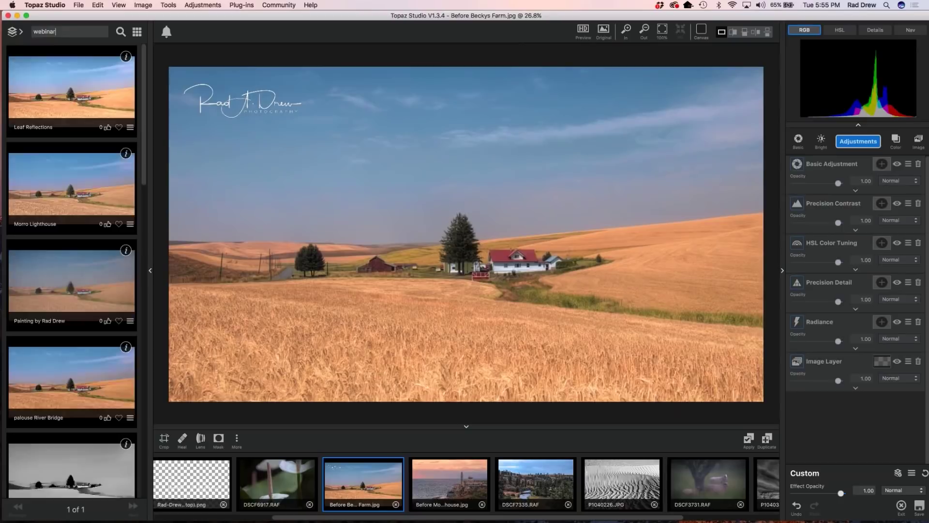
scroll(48, 426, "down", 5)
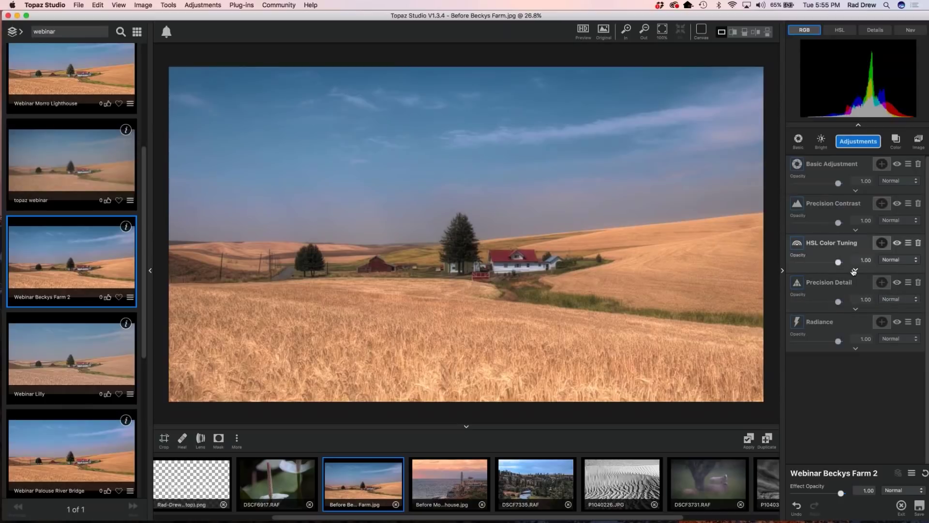
- Try HSL Color Tuning at 0.60 opacity and Precision Detail at 0.63, resetting each to 1.00
left_click_drag(838, 262, 817, 264)
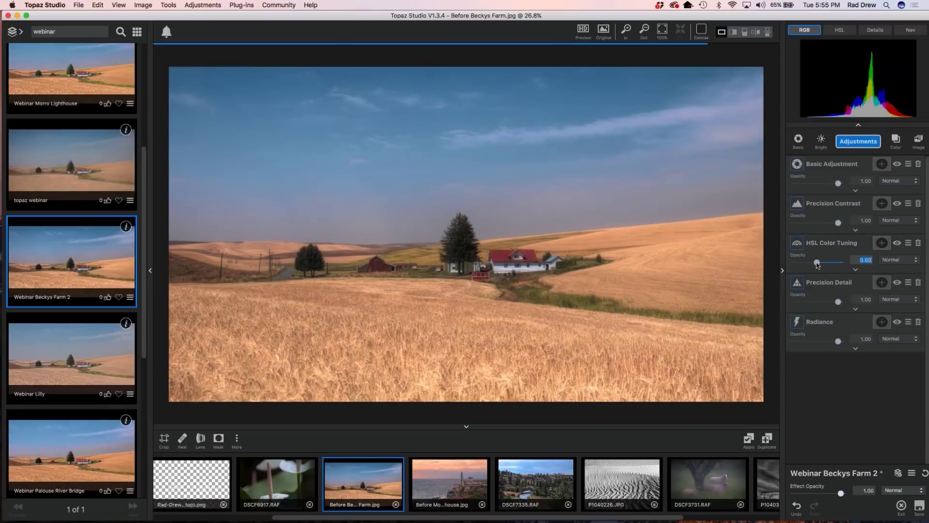
double_click(817, 265)
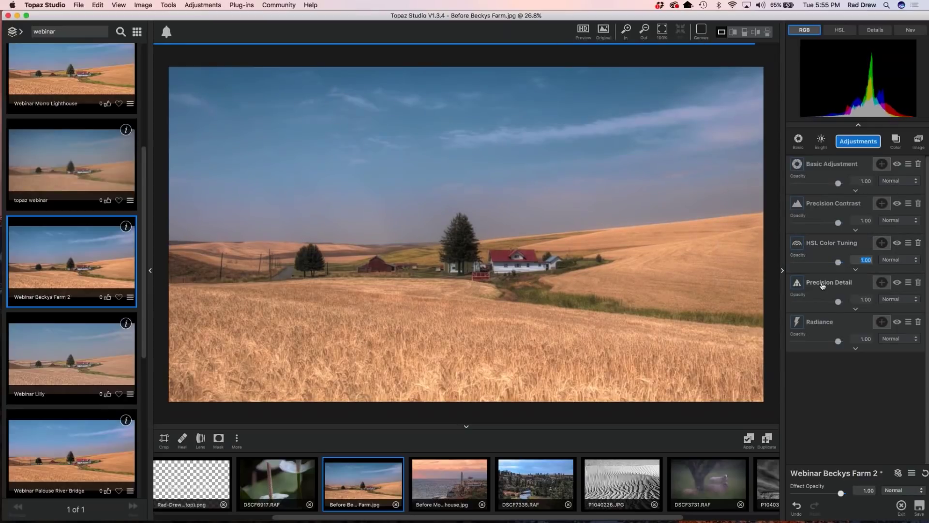
left_click_drag(839, 302, 821, 303)
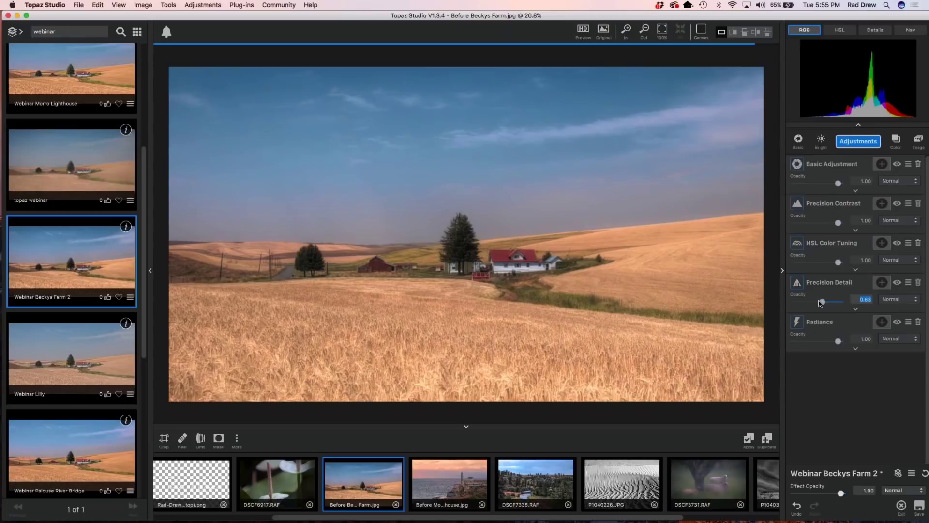
double_click(821, 302)
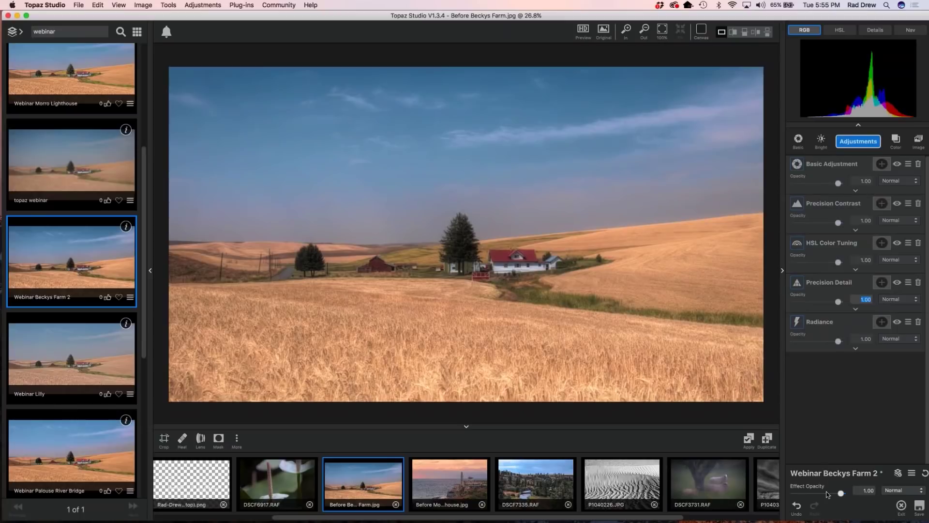
- Try the overall effect opacity at 0.00 and 0.42, and restore it to 1.00
left_click_drag(841, 492, 795, 493)
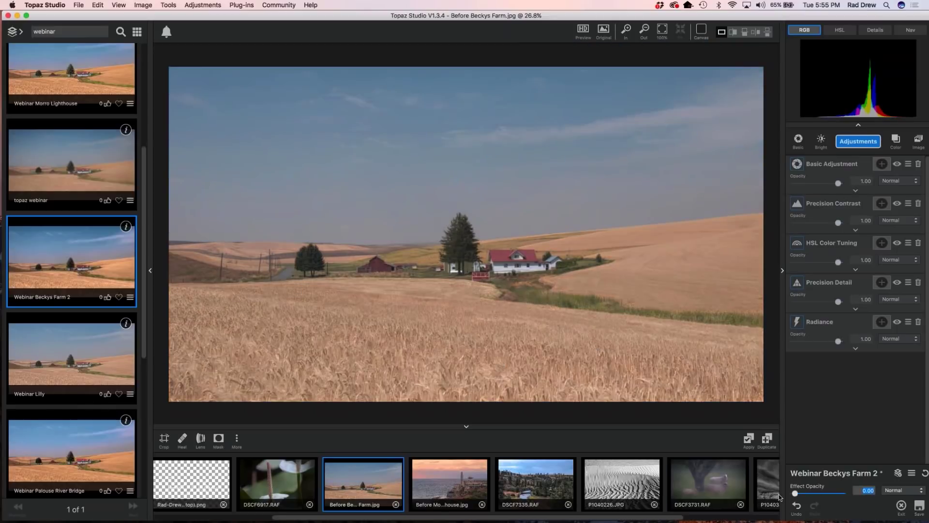
left_click_drag(795, 493, 814, 493)
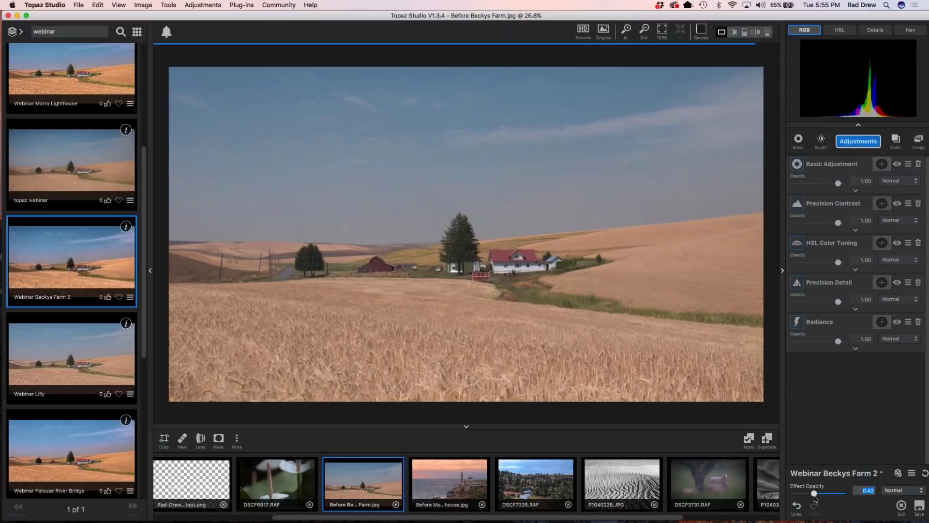
left_click_drag(815, 494, 849, 491)
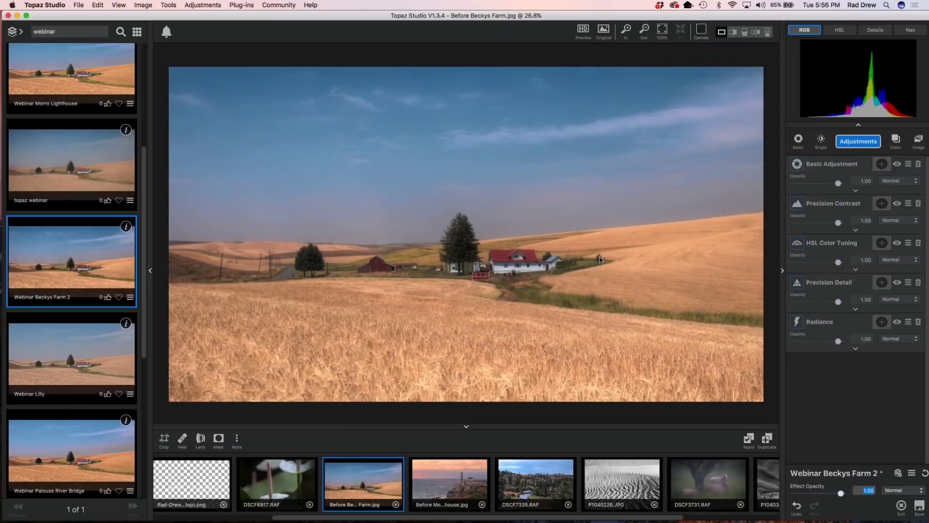
- Check the farm scene and set the overall effect opacity to 0.64
scroll(585, 258, "down", 2)
scroll(593, 276, "up", 2)
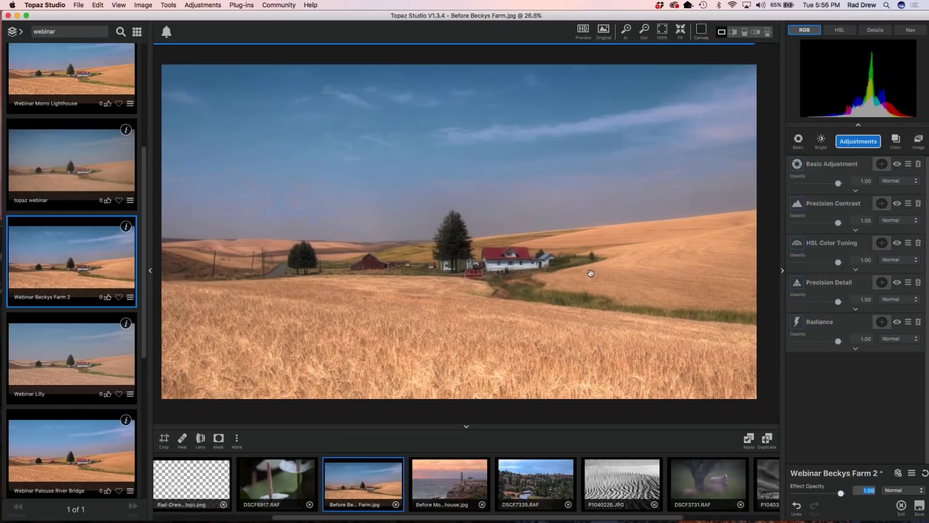
scroll(591, 272, "down", 1)
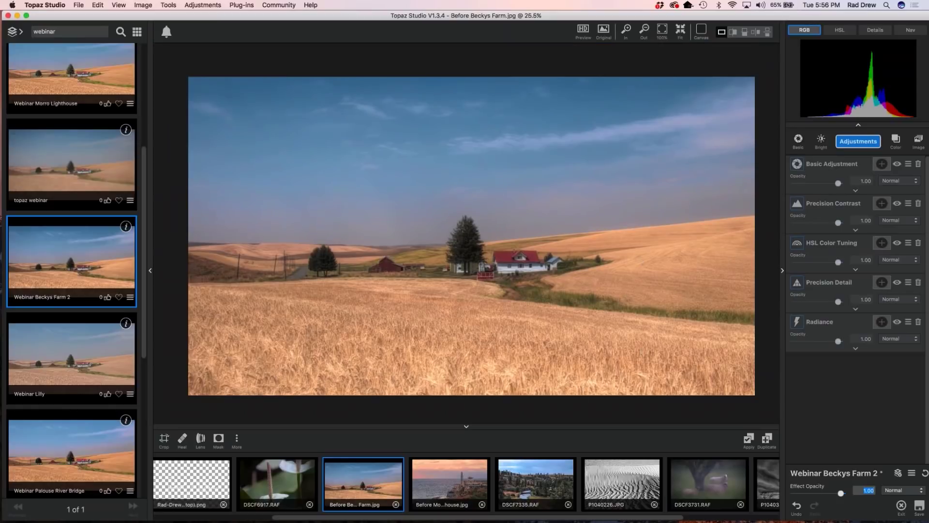
left_click_drag(841, 493, 824, 493)
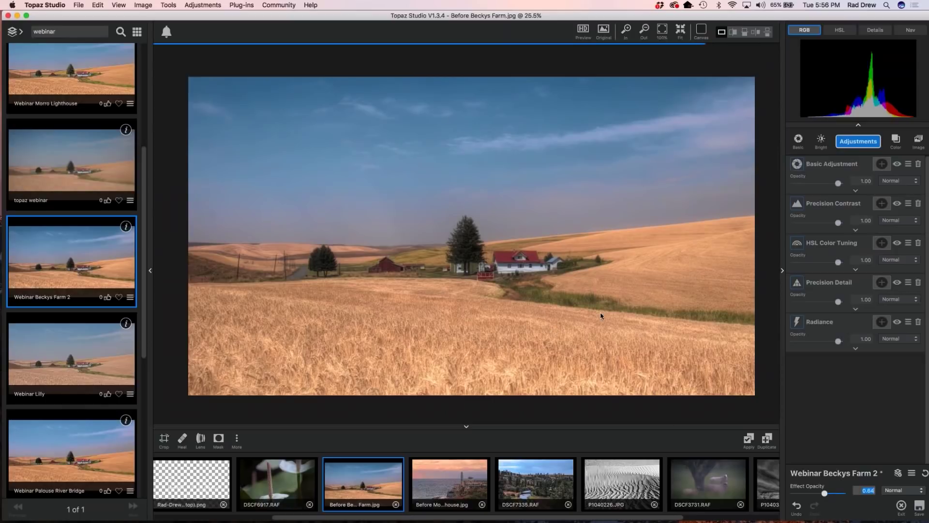